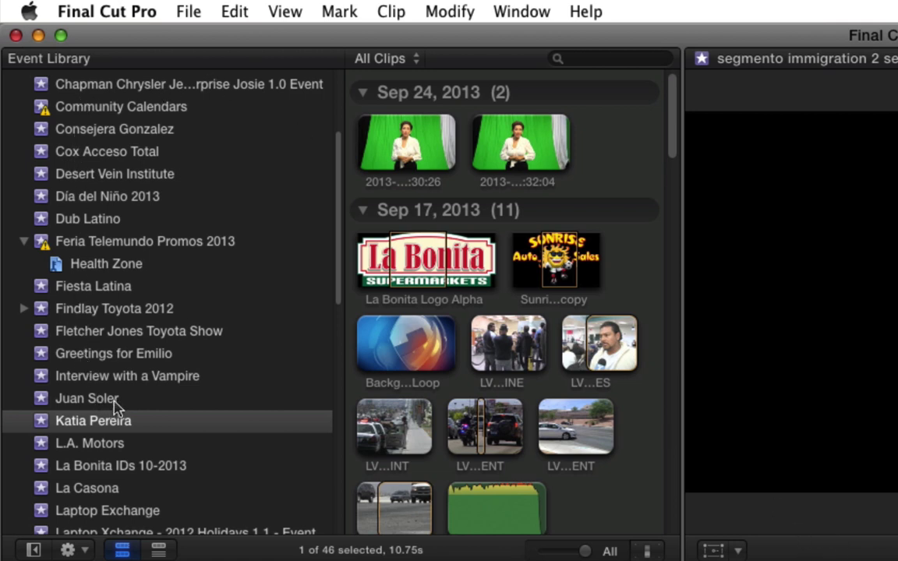
- Browse the event list and look over the clips in the Teasers event
{"action": "scroll", "coordinate": [118, 420], "scroll_direction": "up", "scroll_amount": 5}
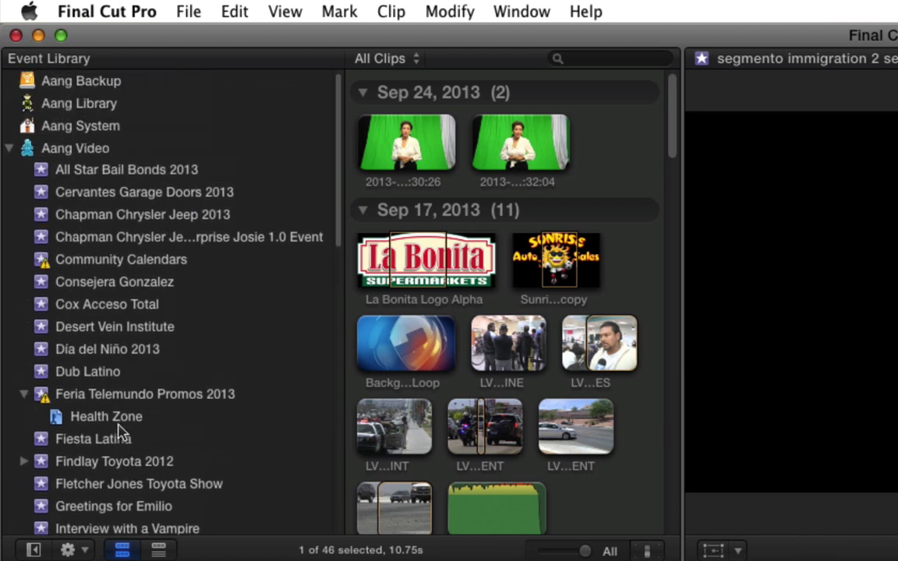
{"action": "scroll", "coordinate": [118, 436], "scroll_direction": "down", "scroll_amount": 8}
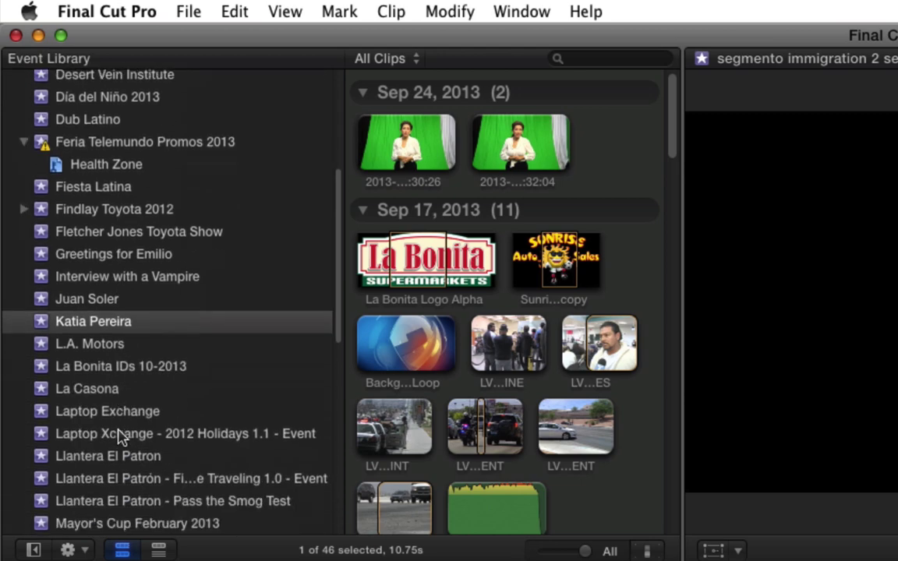
{"action": "scroll", "coordinate": [118, 436], "scroll_direction": "down", "scroll_amount": 5}
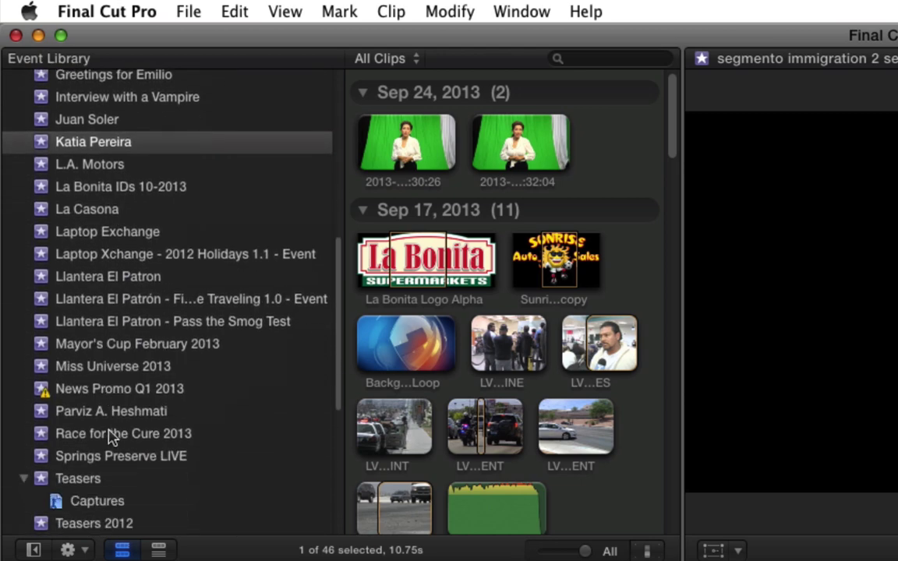
{"action": "scroll", "coordinate": [110, 432], "scroll_direction": "down", "scroll_amount": 8}
{"action": "scroll", "coordinate": [108, 440], "scroll_direction": "up", "scroll_amount": 4}
{"action": "scroll", "coordinate": [106, 444], "scroll_direction": "up", "scroll_amount": 4}
{"action": "scroll", "coordinate": [104, 445], "scroll_direction": "down", "scroll_amount": 9}
{"action": "scroll", "coordinate": [104, 434], "scroll_direction": "up", "scroll_amount": 2}
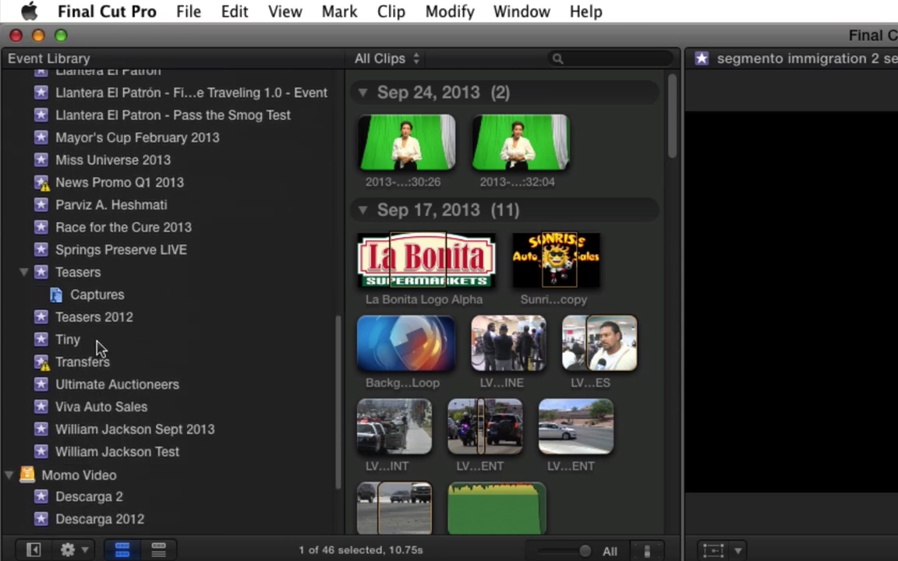
{"action": "left_click", "coordinate": [76, 273]}
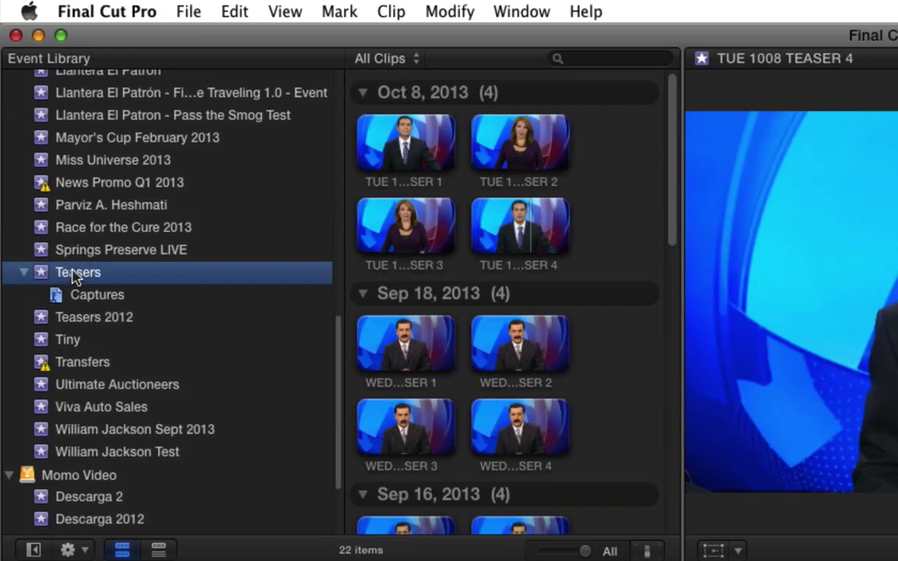
{"action": "scroll", "coordinate": [439, 355], "scroll_direction": "down", "scroll_amount": 5}
{"action": "scroll", "coordinate": [440, 355], "scroll_direction": "down", "scroll_amount": 5}
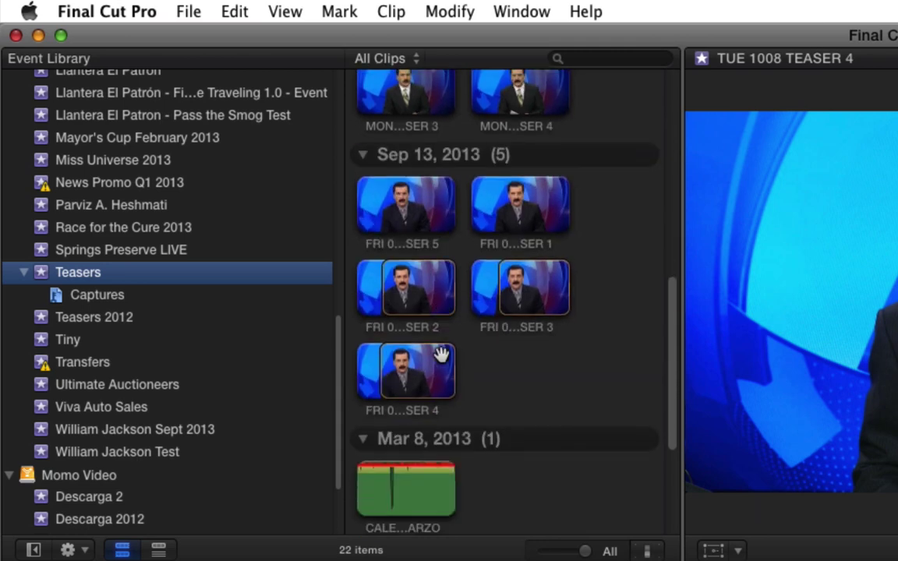
{"action": "scroll", "coordinate": [427, 457], "scroll_direction": "up", "scroll_amount": 10}
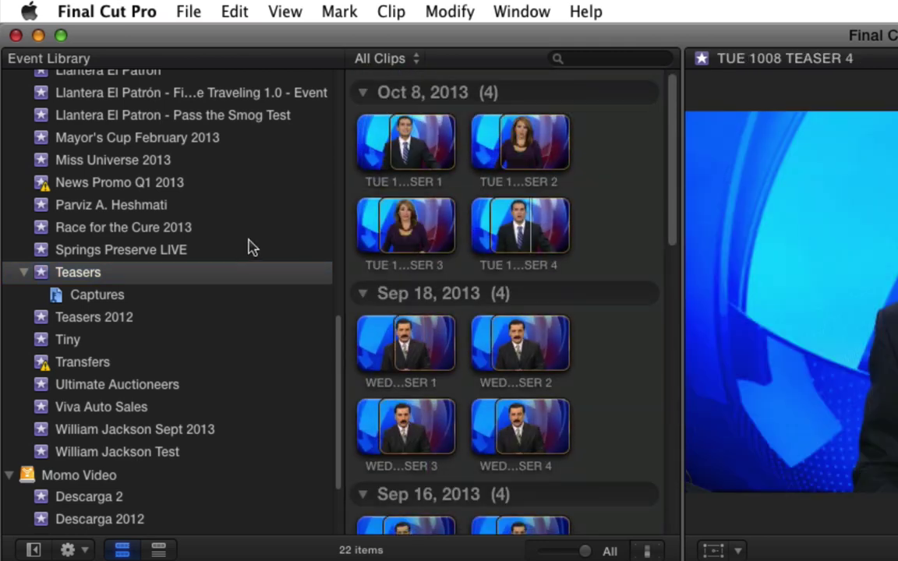
- View the Race for the Cure 2013 event, then return to the client's green-screen event
{"action": "left_click", "coordinate": [88, 231]}
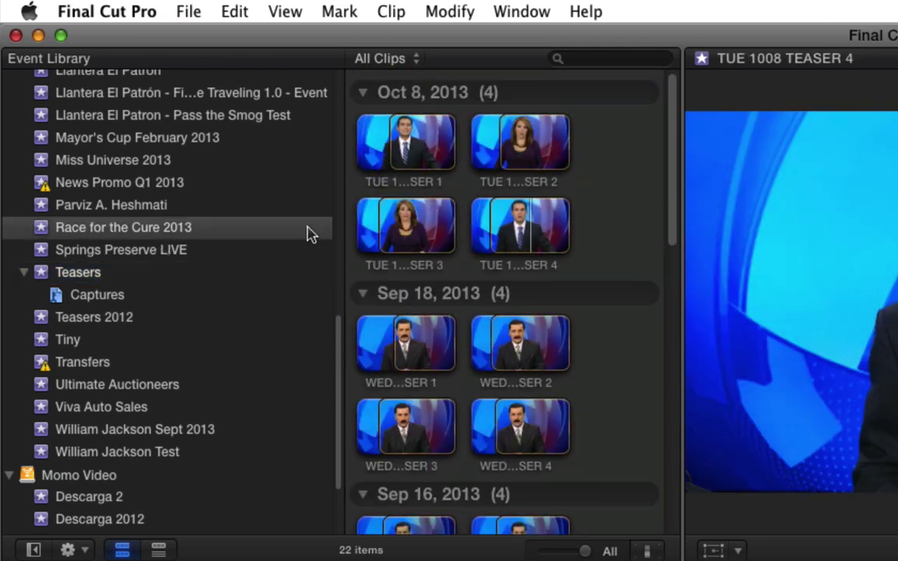
{"action": "scroll", "coordinate": [467, 266], "scroll_direction": "down", "scroll_amount": 3}
{"action": "scroll", "coordinate": [467, 269], "scroll_direction": "down", "scroll_amount": 5}
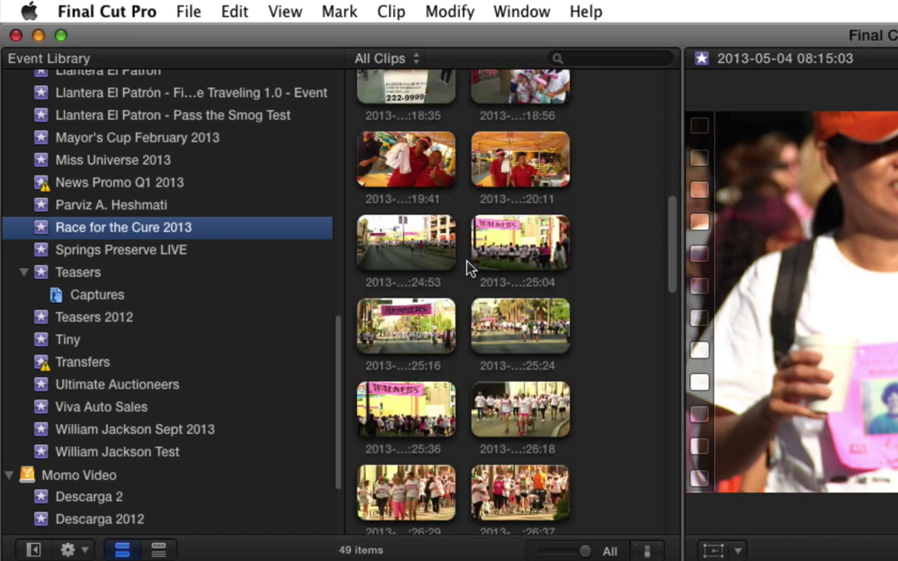
{"action": "scroll", "coordinate": [463, 312], "scroll_direction": "up", "scroll_amount": 10}
{"action": "scroll", "coordinate": [217, 256], "scroll_direction": "up", "scroll_amount": 15}
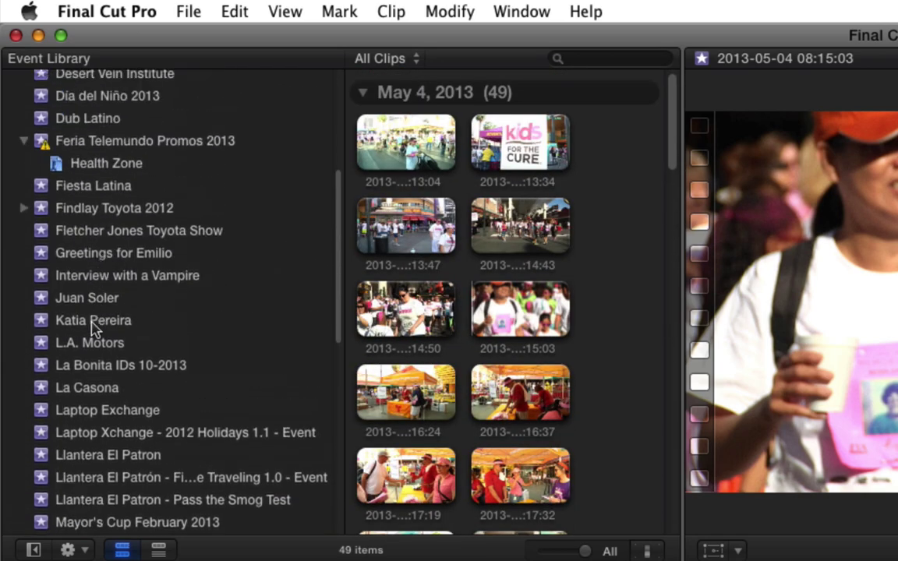
{"action": "left_click", "coordinate": [92, 323]}
{"action": "scroll", "coordinate": [555, 234], "scroll_direction": "up", "scroll_amount": 10}
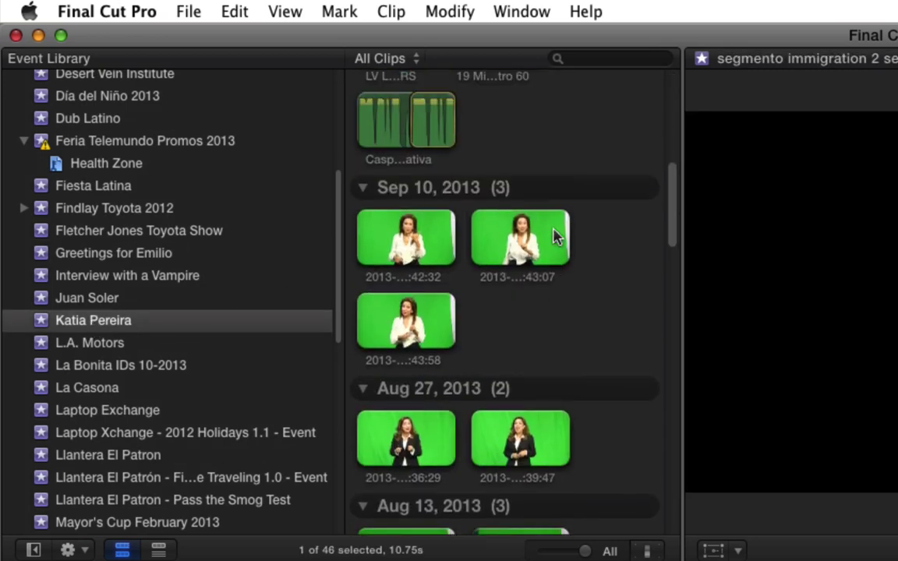
{"action": "scroll", "coordinate": [550, 242], "scroll_direction": "up", "scroll_amount": 5}
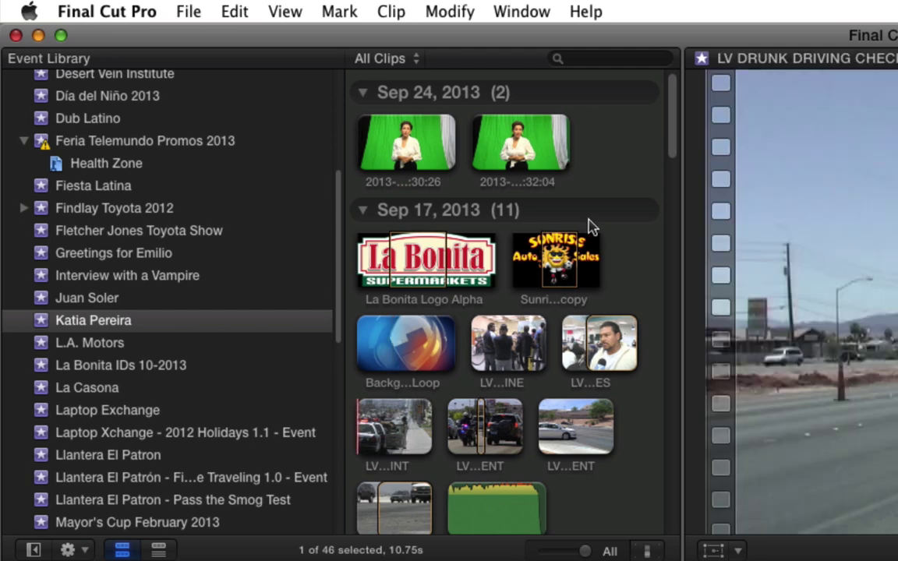
{"action": "scroll", "coordinate": [590, 226], "scroll_direction": "down", "scroll_amount": 10}
{"action": "scroll", "coordinate": [579, 254], "scroll_direction": "up", "scroll_amount": 10}
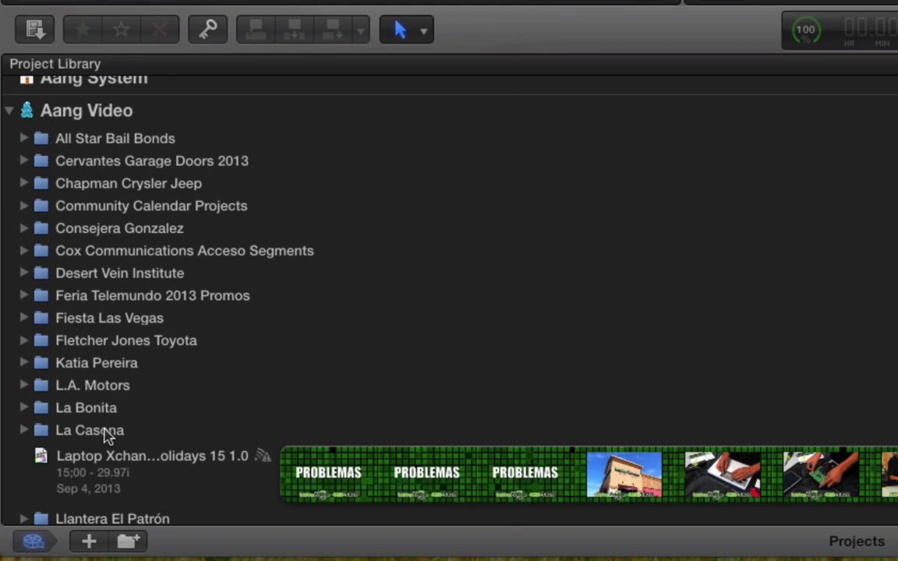
{"action": "scroll", "coordinate": [109, 436], "scroll_direction": "down", "scroll_amount": 10}
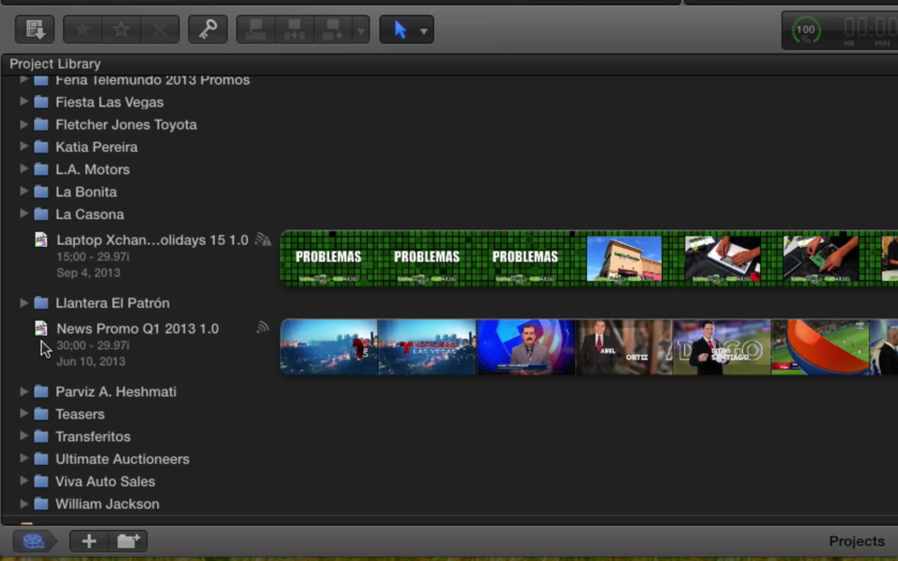
- Select the News Promo Q1 2013 1.0 project, then the Laptop Xchange holidays project
{"action": "left_click", "coordinate": [78, 336]}
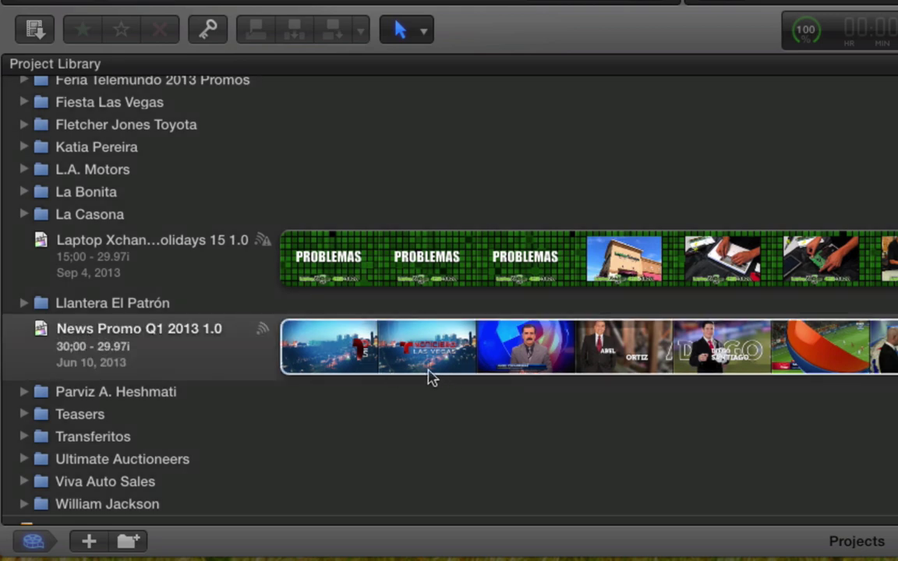
{"action": "left_click", "coordinate": [523, 358]}
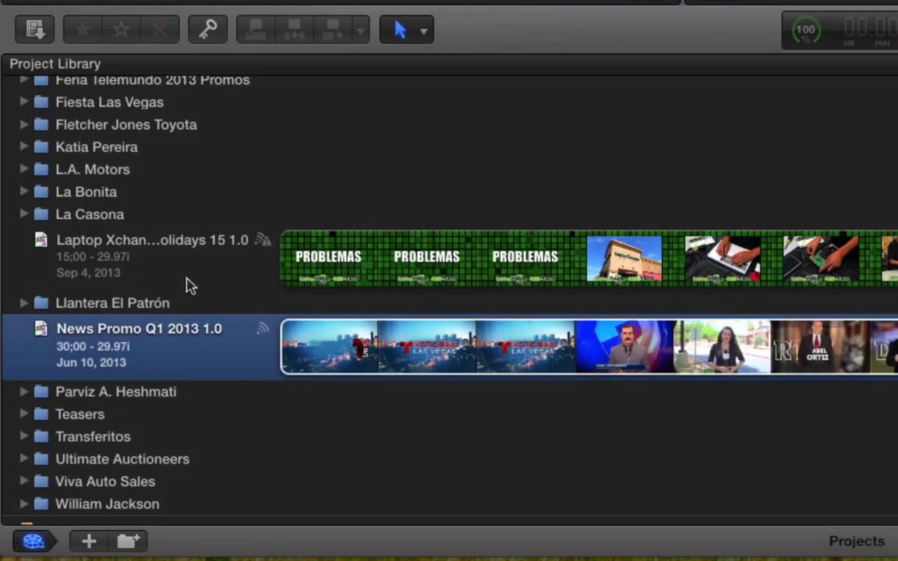
{"action": "left_click", "coordinate": [86, 243]}
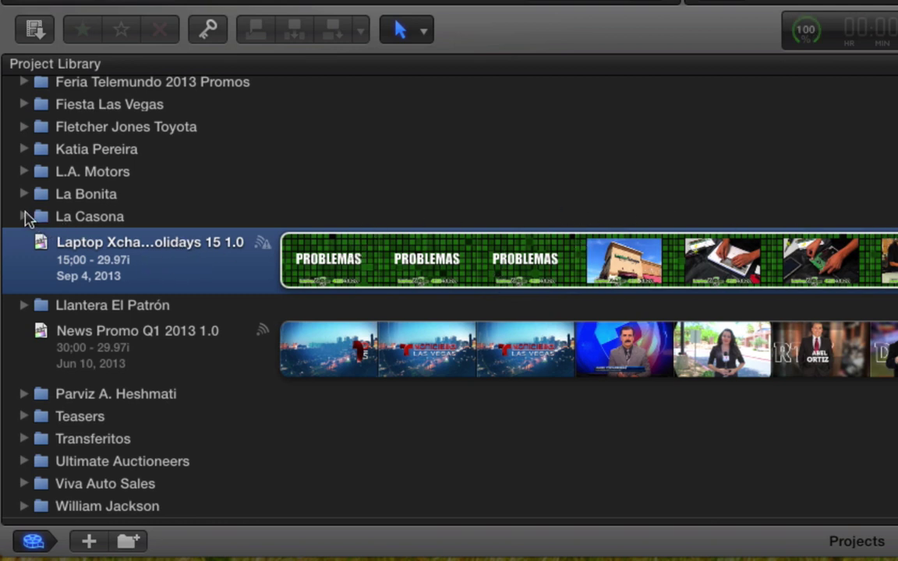
- Expand the La Casona folder to see its projects, then collapse it
{"action": "left_click", "coordinate": [24, 217]}
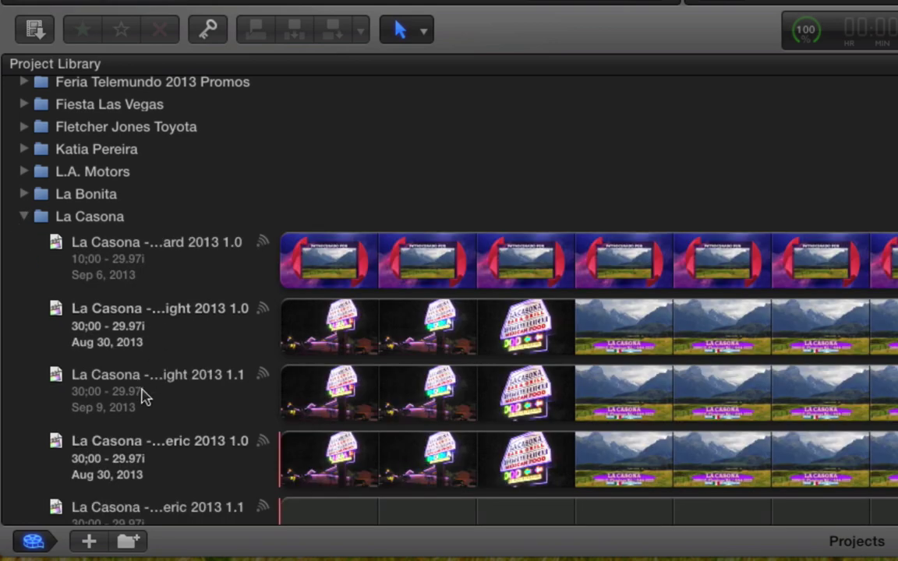
{"action": "scroll", "coordinate": [141, 395], "scroll_direction": "down", "scroll_amount": 3}
{"action": "scroll", "coordinate": [141, 395], "scroll_direction": "up", "scroll_amount": 4}
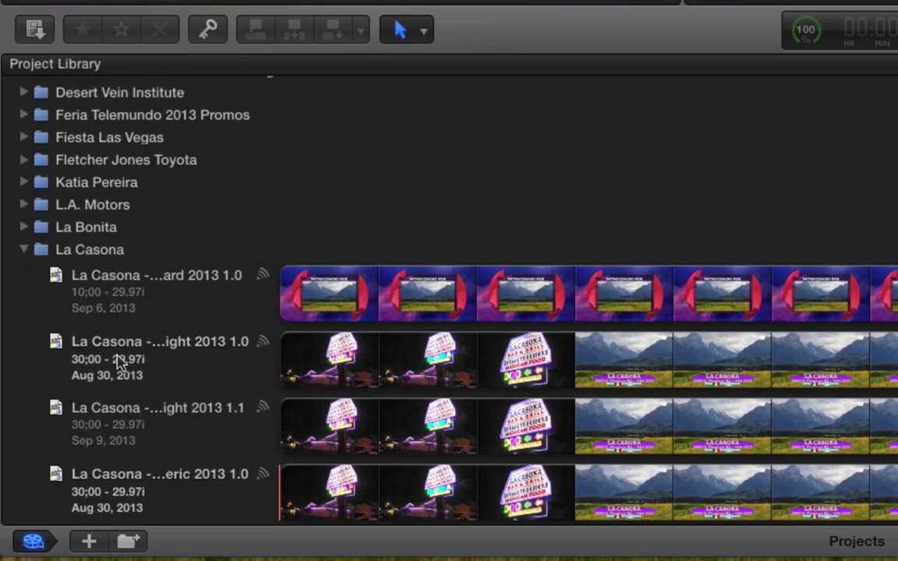
{"action": "left_click", "coordinate": [23, 250]}
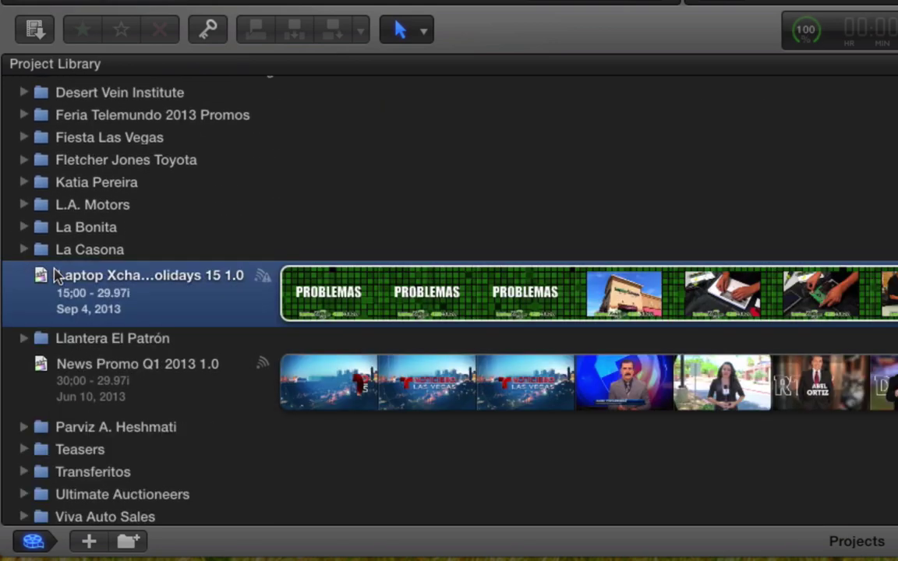
- Expand the client's folder to review its spots, then collapse and select it
{"action": "left_click", "coordinate": [23, 185]}
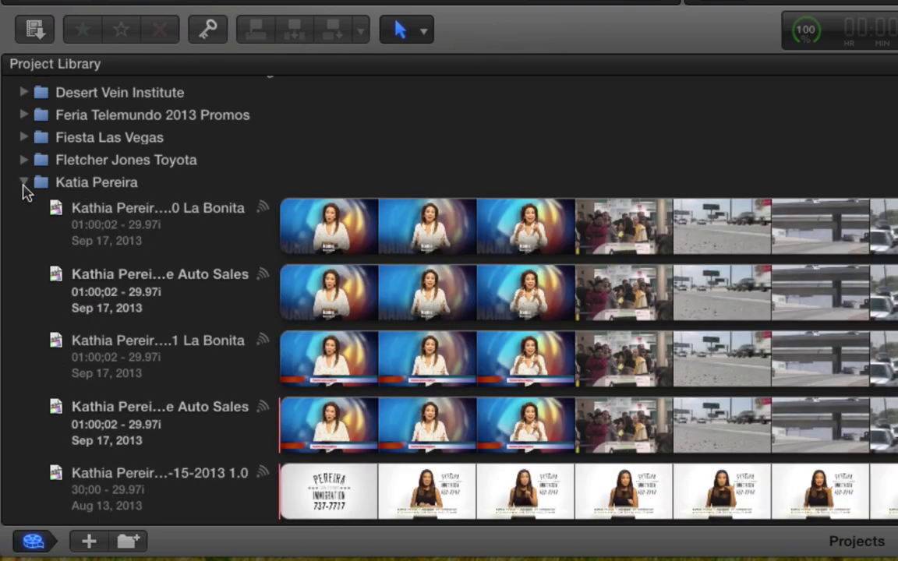
{"action": "scroll", "coordinate": [150, 364], "scroll_direction": "down", "scroll_amount": 3}
{"action": "scroll", "coordinate": [150, 364], "scroll_direction": "down", "scroll_amount": 4}
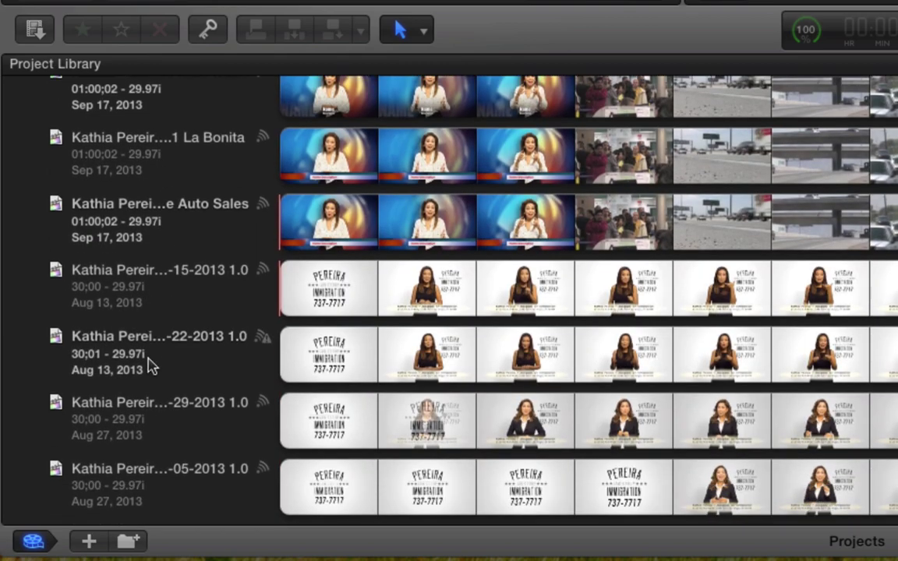
{"action": "scroll", "coordinate": [146, 365], "scroll_direction": "up", "scroll_amount": 8}
{"action": "scroll", "coordinate": [139, 364], "scroll_direction": "down", "scroll_amount": 5}
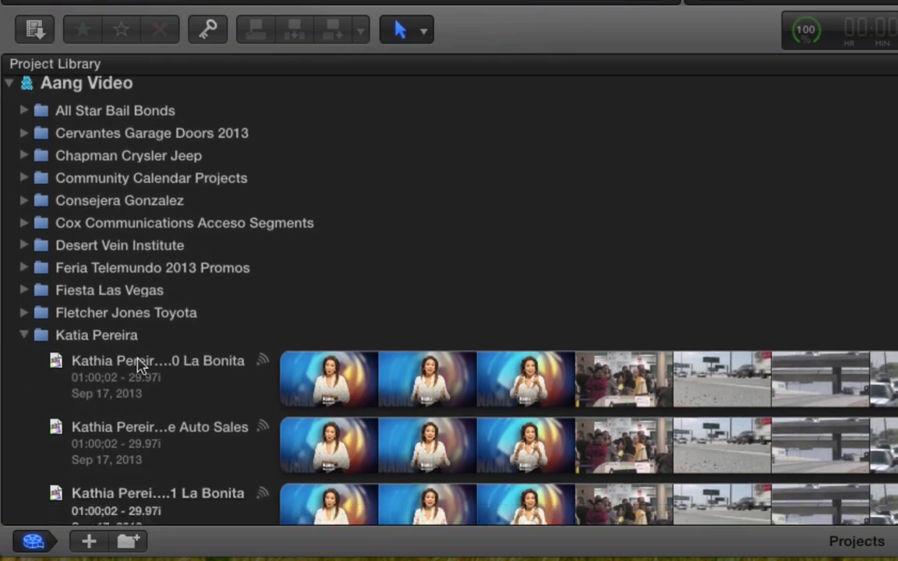
{"action": "left_click", "coordinate": [25, 258]}
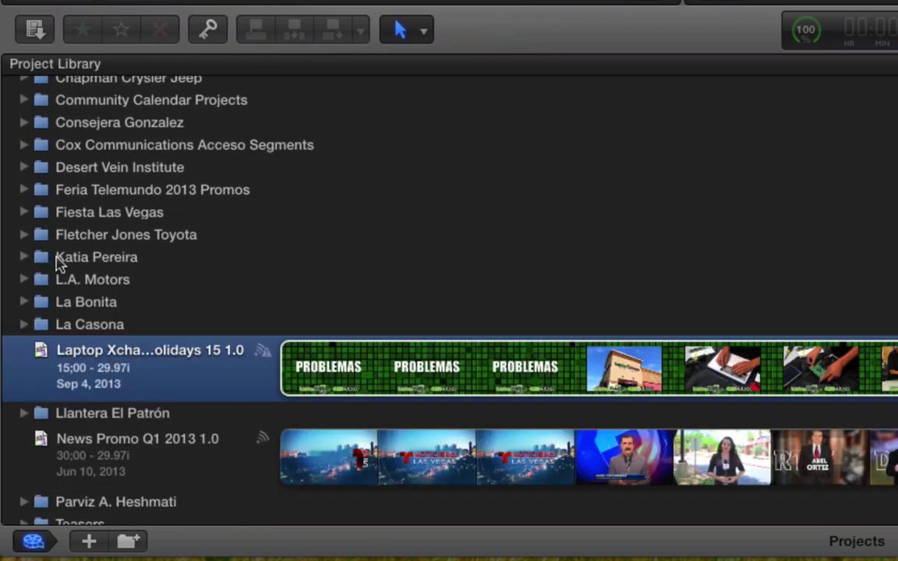
{"action": "left_click", "coordinate": [78, 258]}
{"action": "scroll", "coordinate": [157, 304], "scroll_direction": "up", "scroll_amount": 3}
{"action": "scroll", "coordinate": [157, 305], "scroll_direction": "down", "scroll_amount": 3}
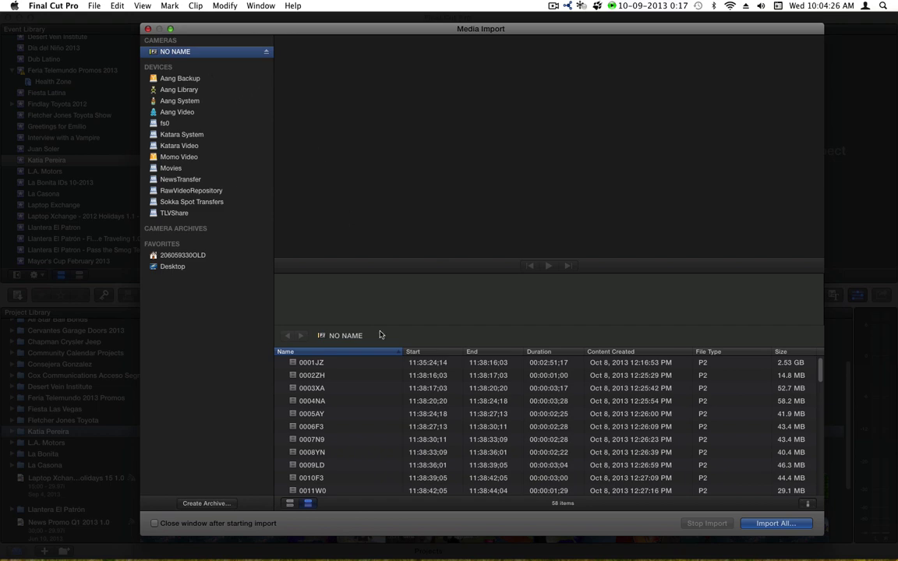
- Preview clips 0004NA and 0008YN, then switch the card's clips to filmstrip view
{"action": "scroll", "coordinate": [306, 414], "scroll_direction": "down", "scroll_amount": 3}
{"action": "scroll", "coordinate": [306, 413], "scroll_direction": "down", "scroll_amount": 10}
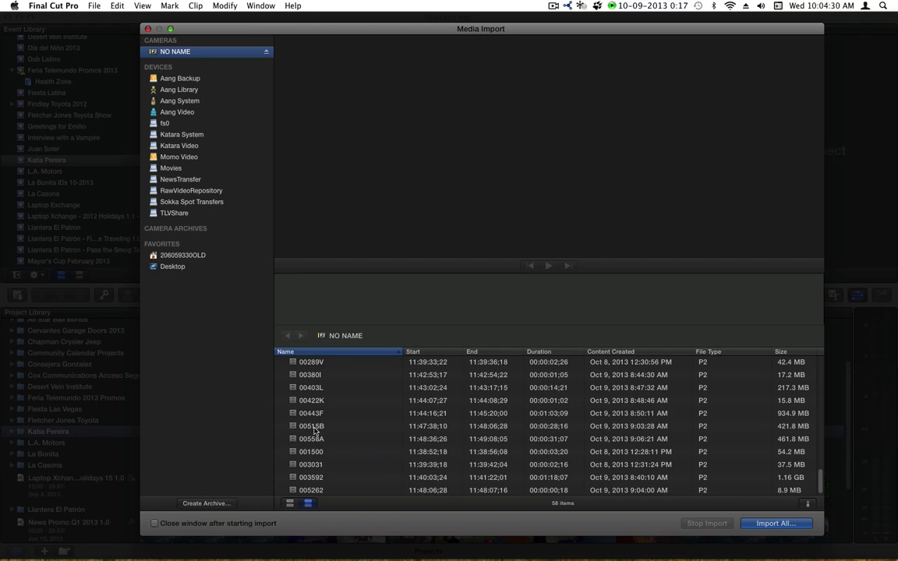
{"action": "scroll", "coordinate": [314, 437], "scroll_direction": "up", "scroll_amount": 12}
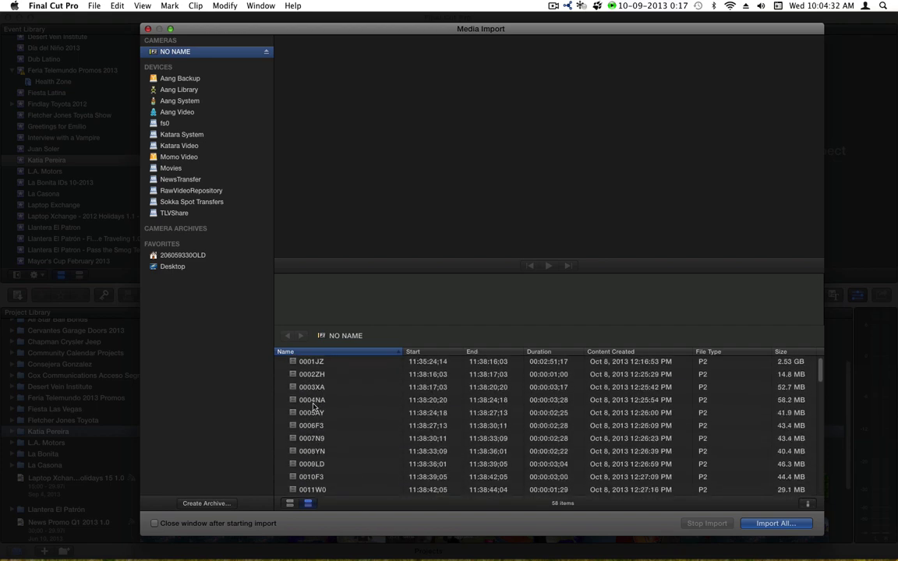
{"action": "left_click", "coordinate": [457, 399]}
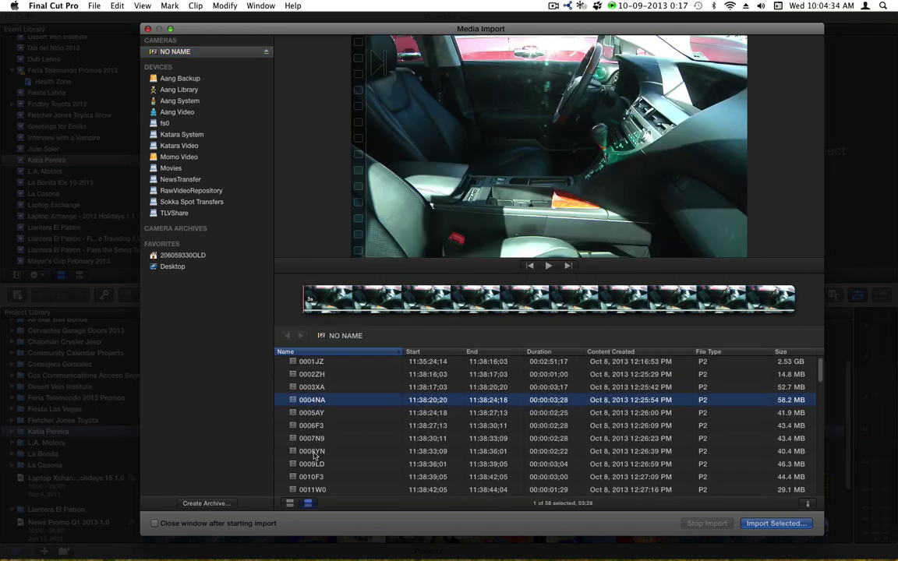
{"action": "left_click", "coordinate": [326, 452]}
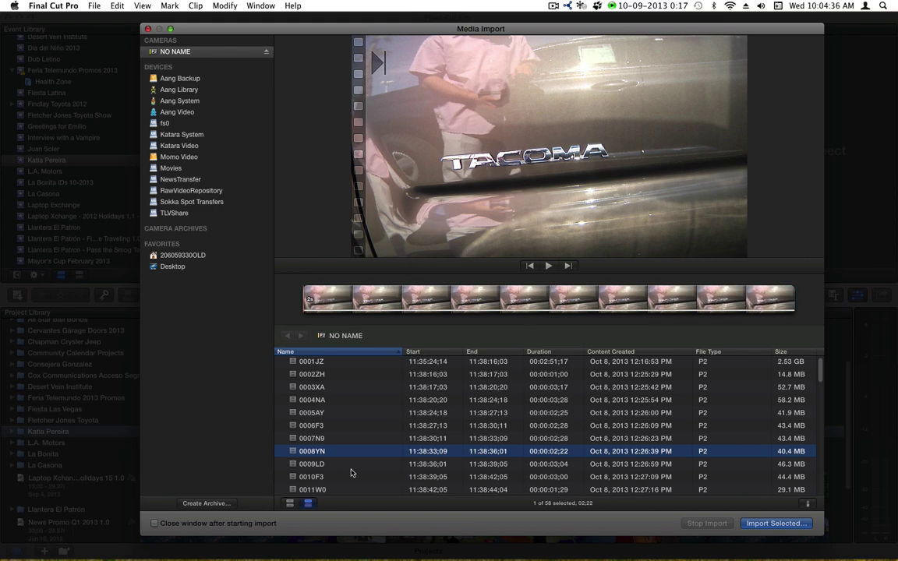
{"action": "scroll", "coordinate": [361, 445], "scroll_direction": "down", "scroll_amount": 10}
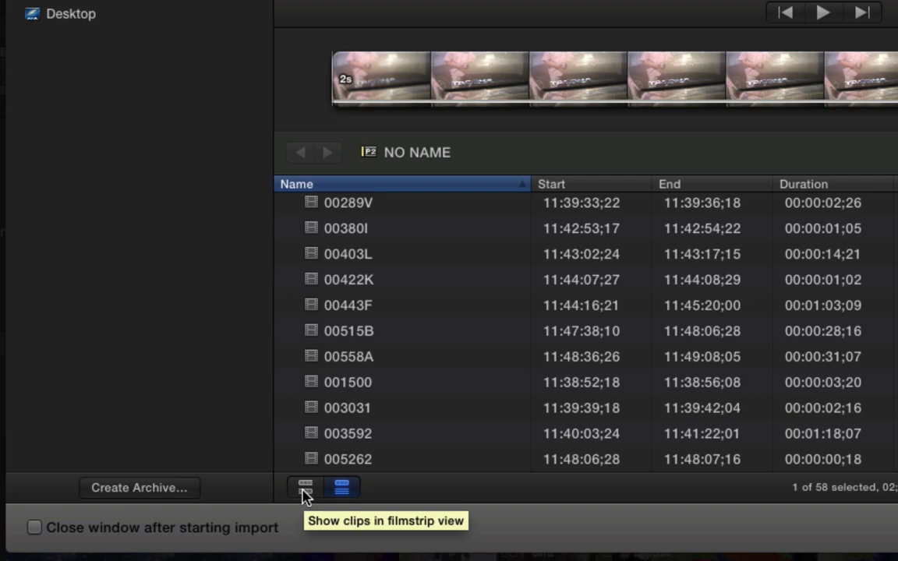
{"action": "left_click", "coordinate": [305, 488]}
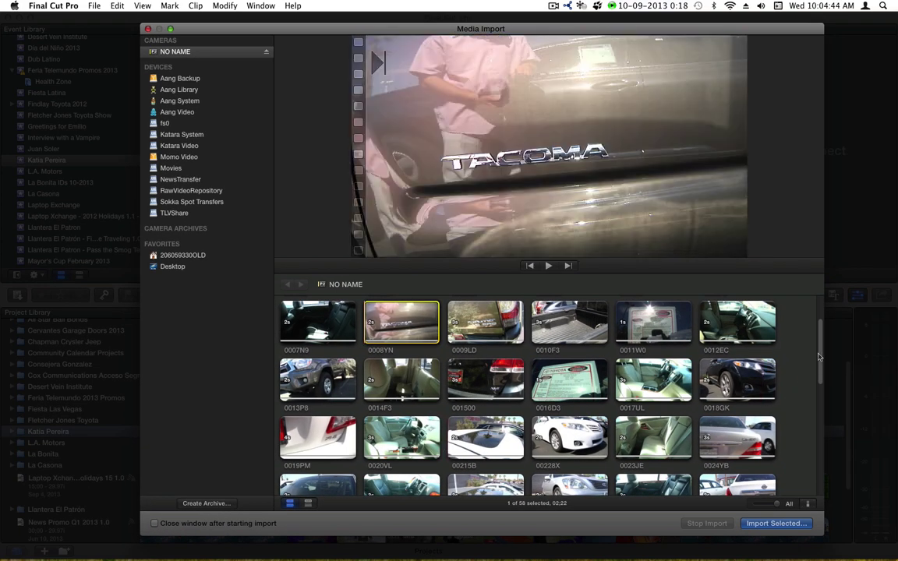
- Multi-select green-screen clips 0058AC, 00558A, 0053KD, 00515B, 0049F0, 00443F, 0041RK and 0037ND
{"action": "left_click_drag", "start_coordinate": [818, 357], "coordinate": [820, 483]}
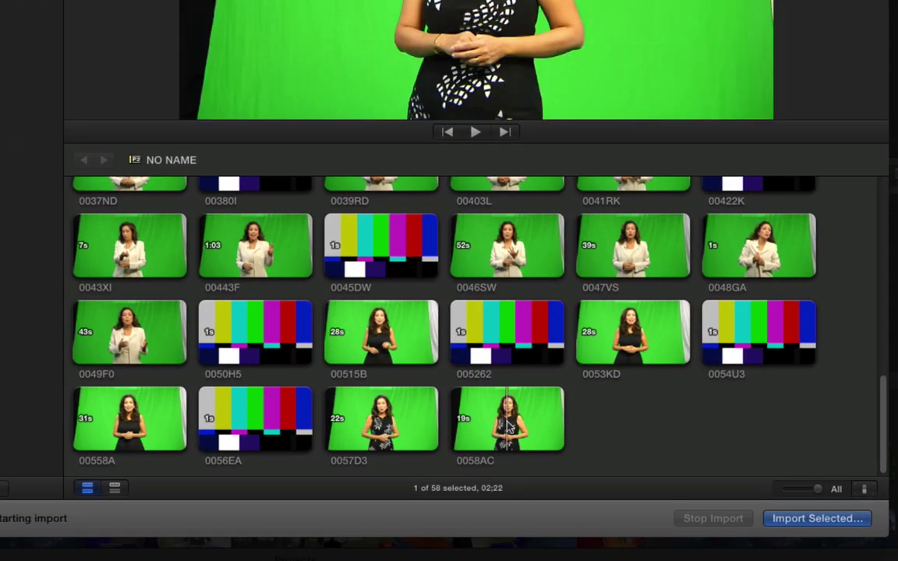
{"action": "left_click", "coordinate": [569, 461]}
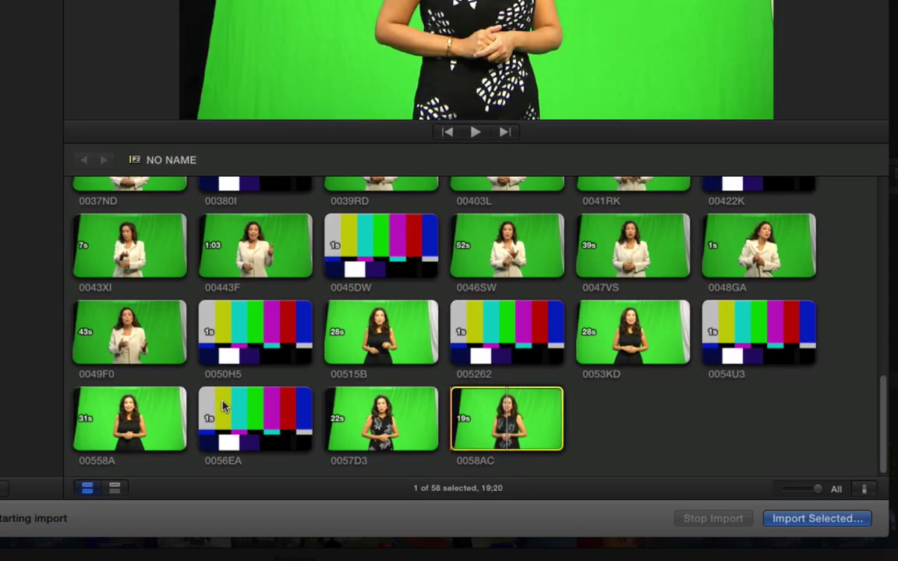
{"action": "left_click", "coordinate": [120, 419], "text": "super"}
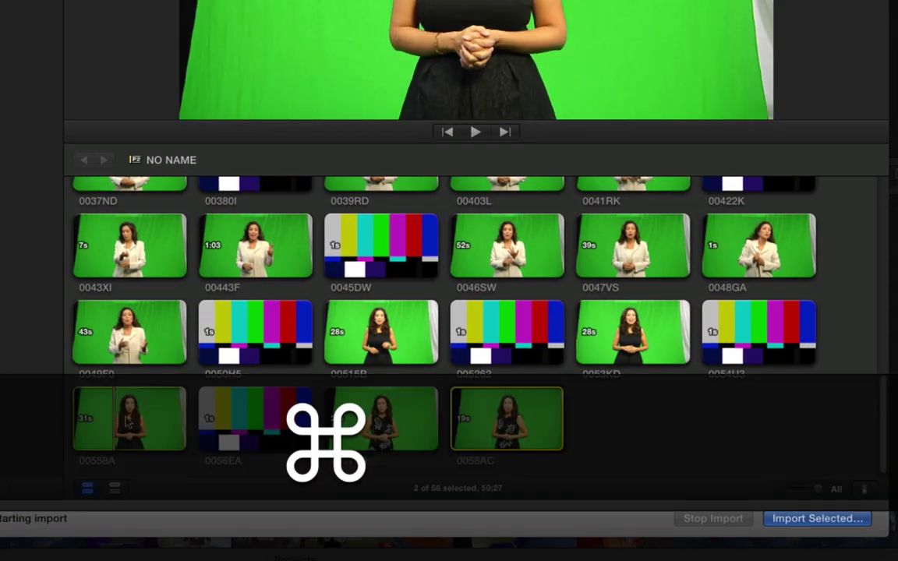
{"action": "left_click", "coordinate": [632, 337], "text": "super"}
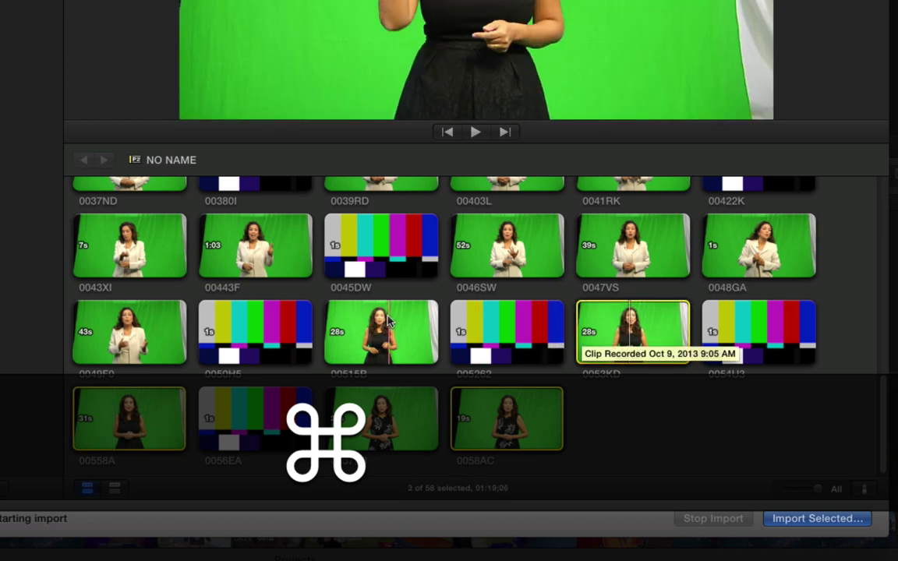
{"action": "left_click", "coordinate": [380, 333], "text": "super"}
{"action": "left_click", "coordinate": [127, 331], "text": "super"}
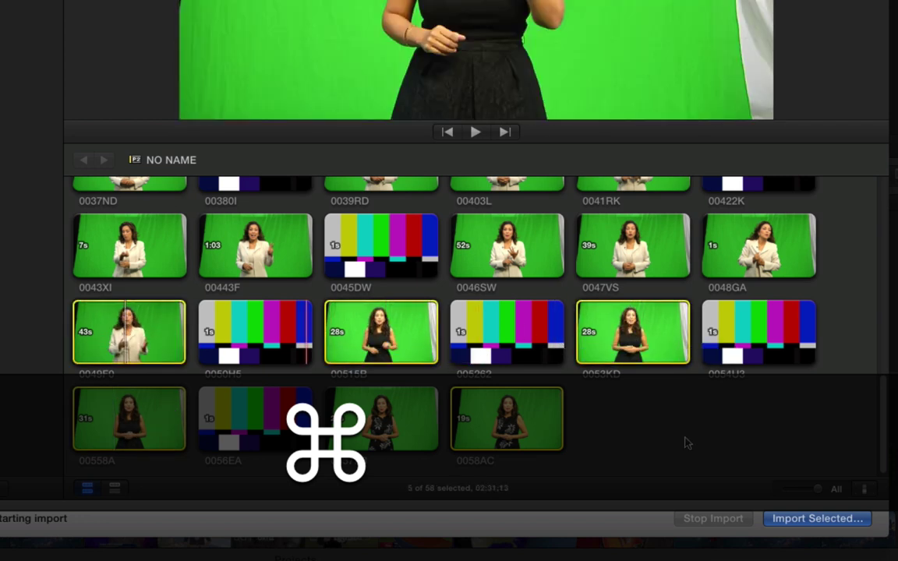
{"action": "scroll", "coordinate": [687, 445], "scroll_direction": "up", "scroll_amount": 2}
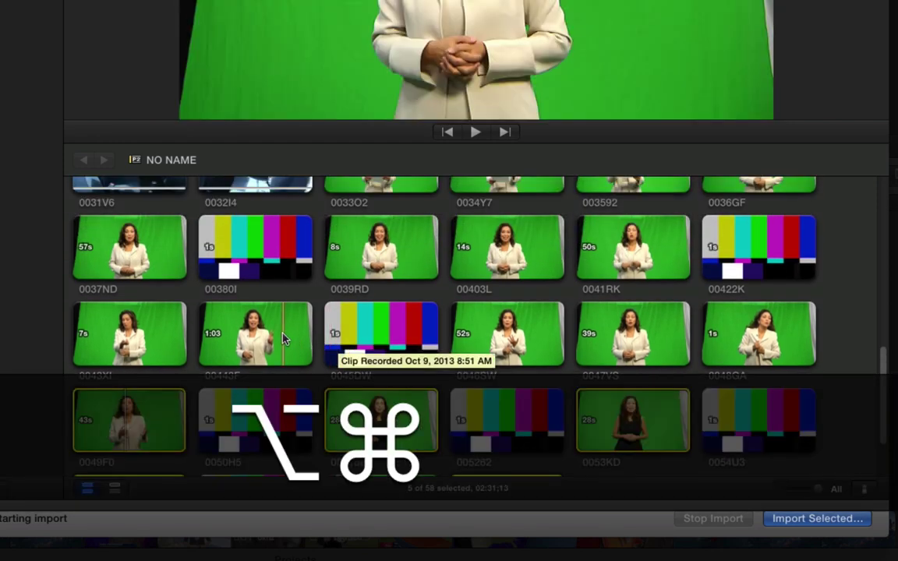
{"action": "left_click", "coordinate": [270, 337], "text": "alt+super"}
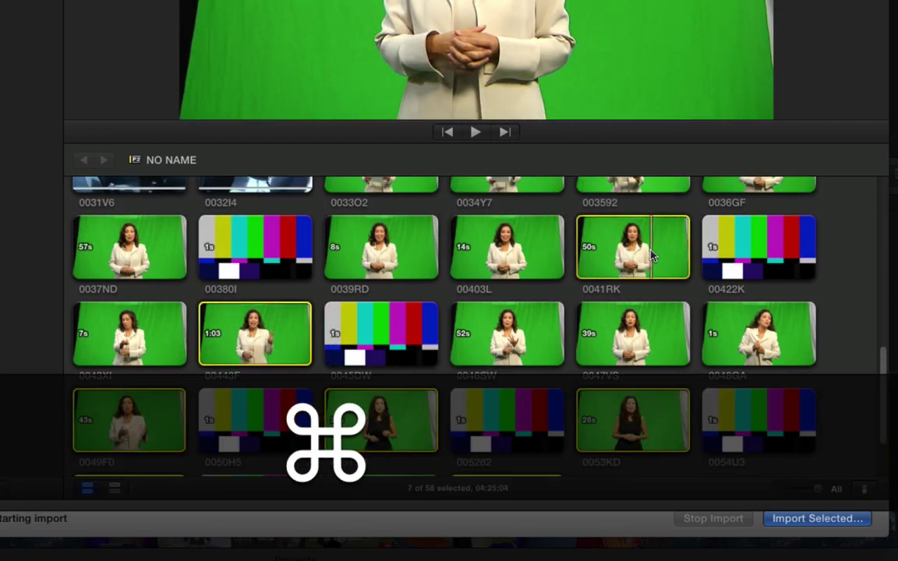
{"action": "left_click", "coordinate": [652, 258], "text": "super"}
{"action": "left_click", "coordinate": [134, 222], "text": "super"}
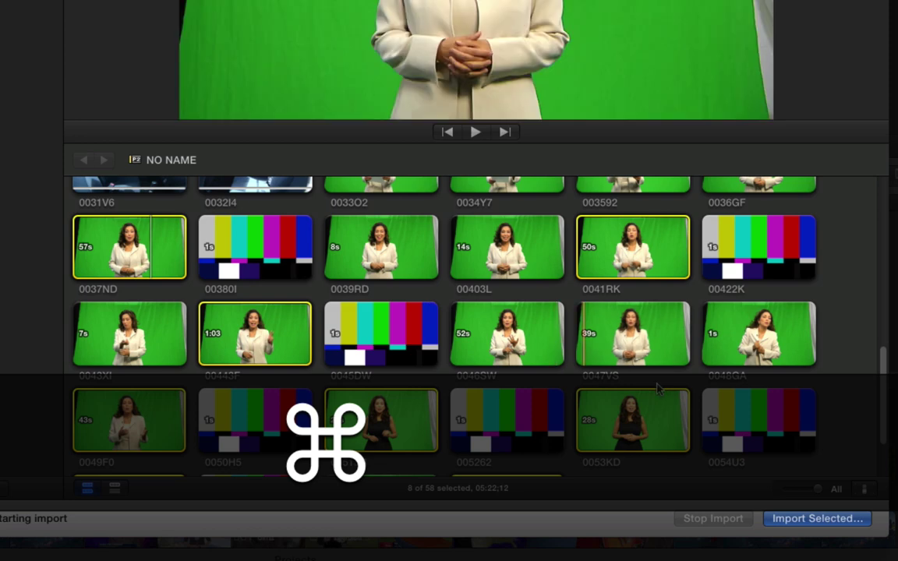
{"action": "scroll", "coordinate": [662, 382], "scroll_direction": "up", "scroll_amount": 3}
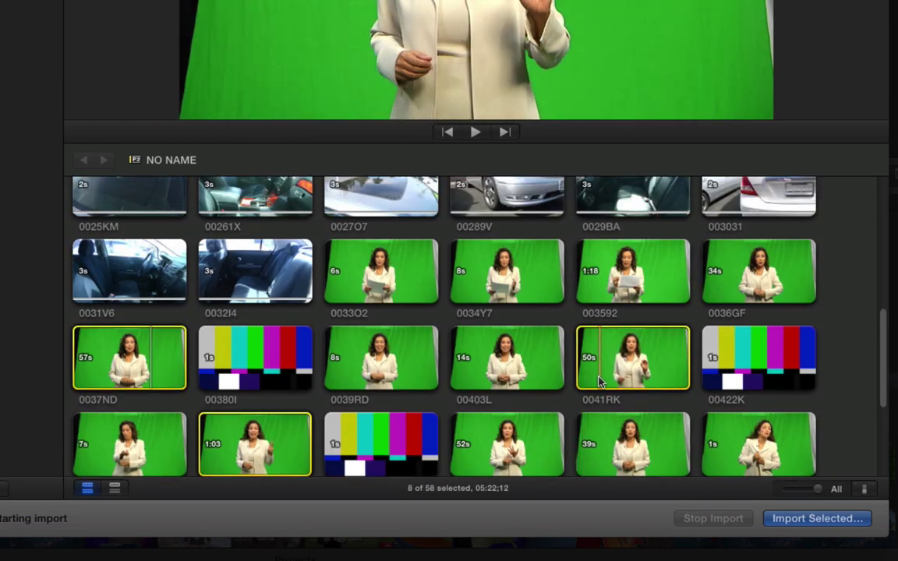
- Clear the selection, select only clip 0041RK, and mark its in point after previewing
{"action": "left_click", "coordinate": [858, 334]}
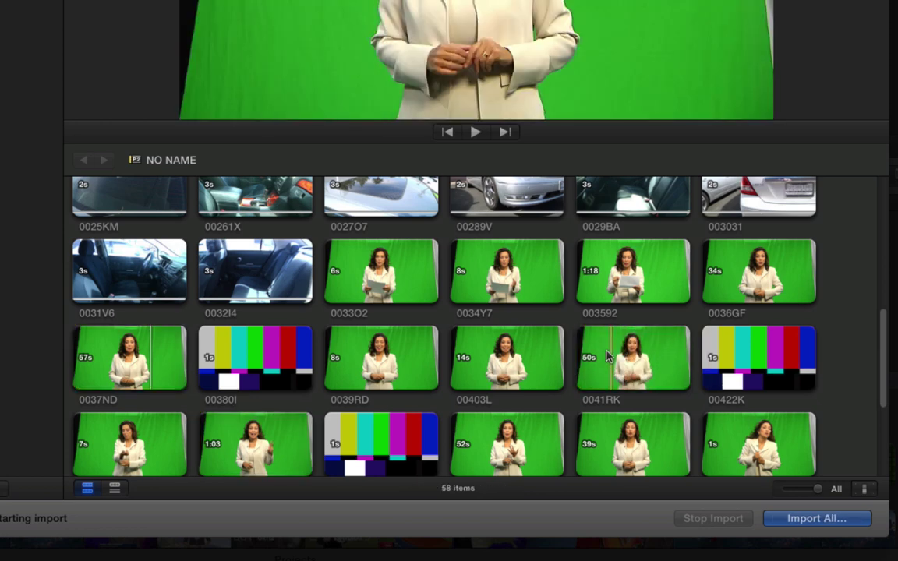
{"action": "left_click", "coordinate": [587, 359]}
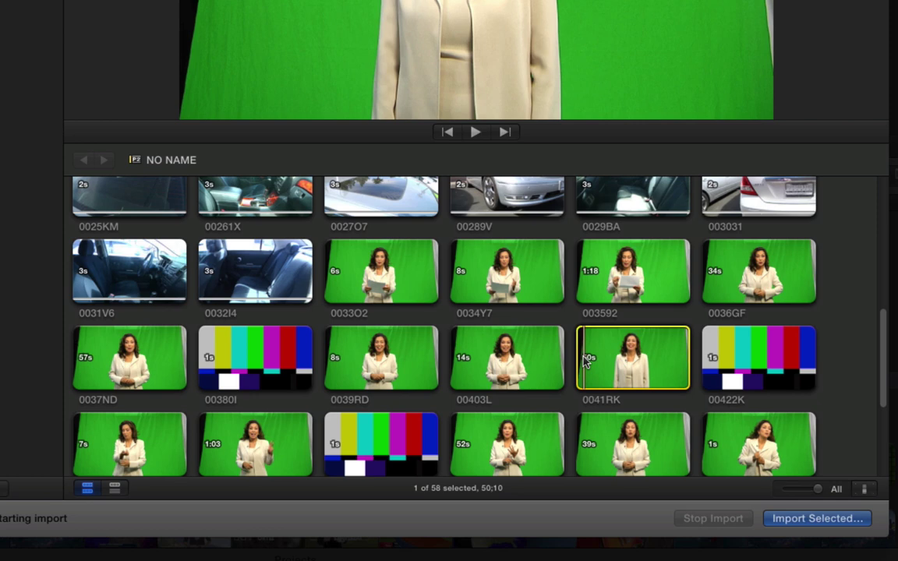
{"action": "key", "text": "space"}
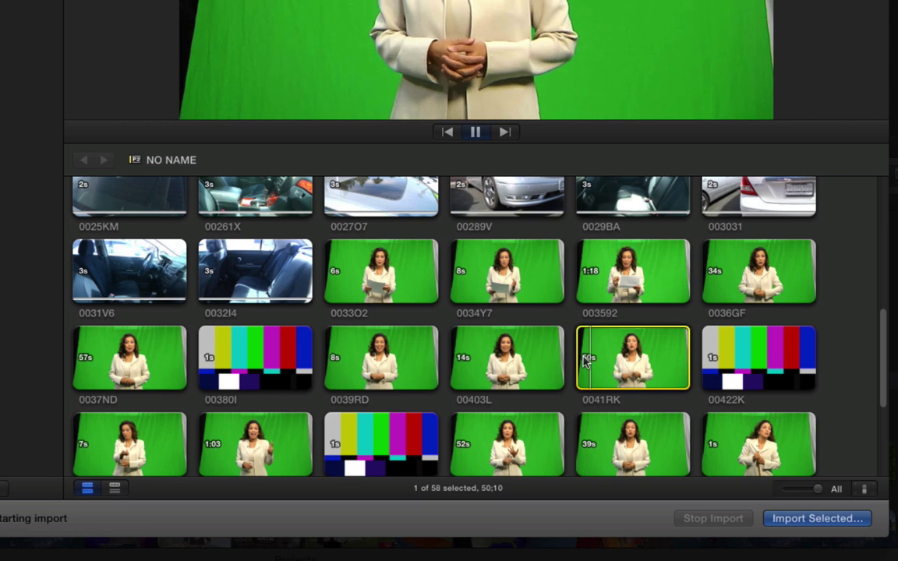
{"action": "key", "text": "j"}
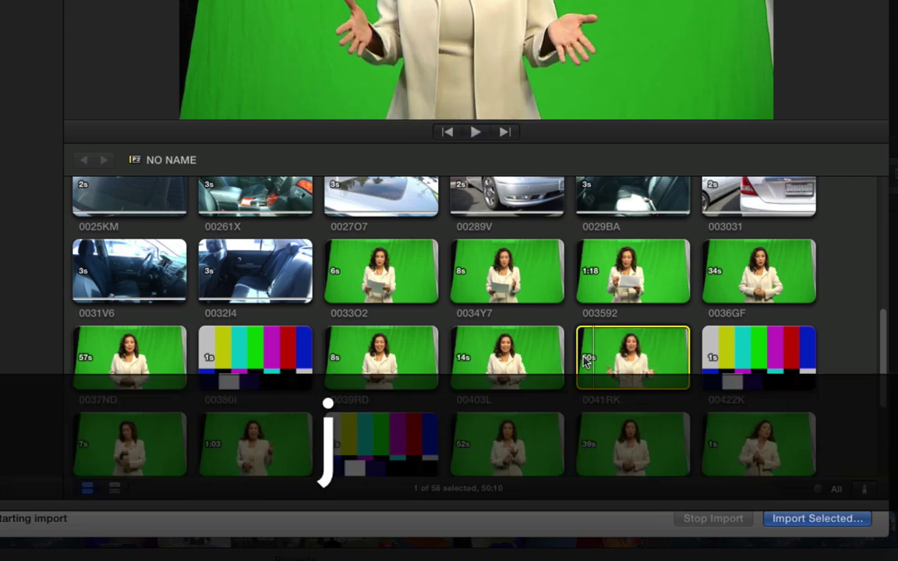
{"action": "key", "text": "k"}
{"action": "key", "text": "i"}
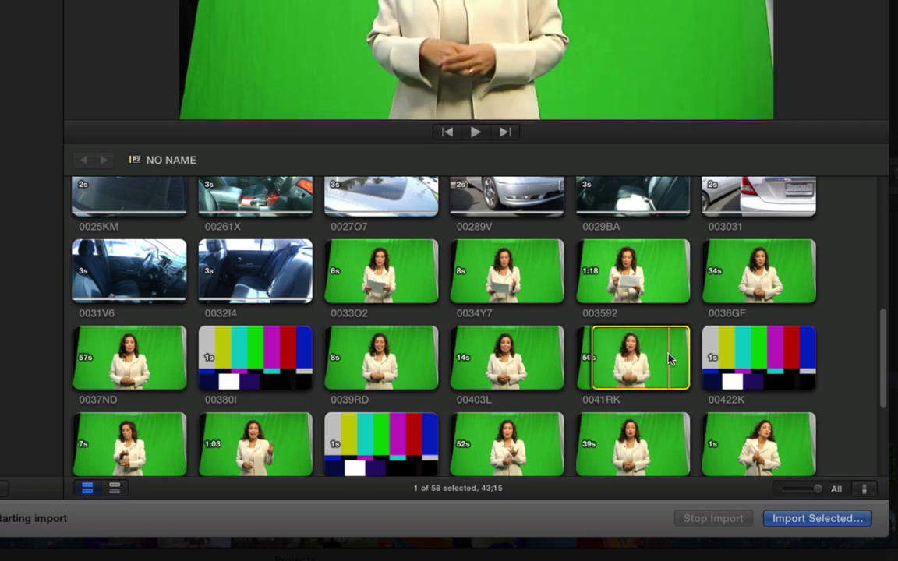
- Play through 0041RK with J/K/L and mark the out point for a 41;24 range
{"action": "key", "text": "space"}
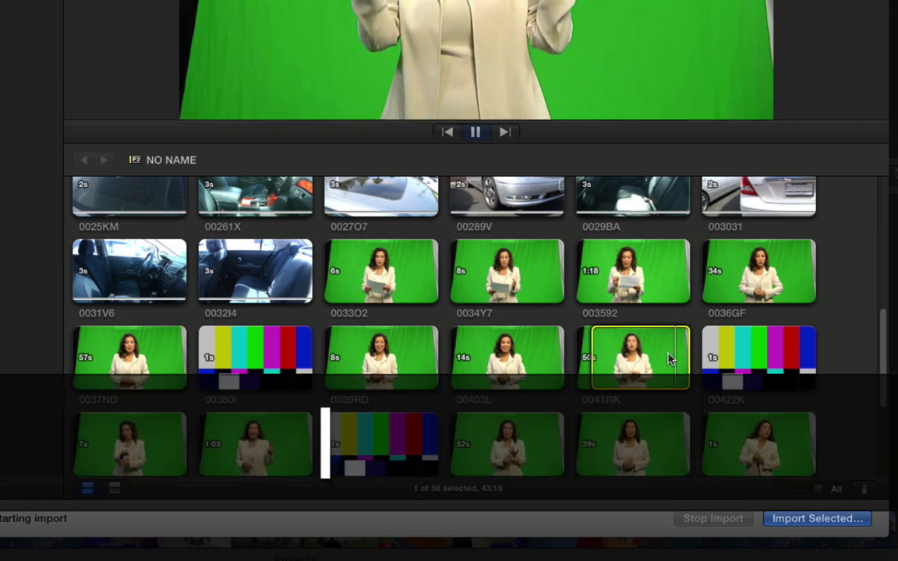
{"action": "key", "text": "k"}
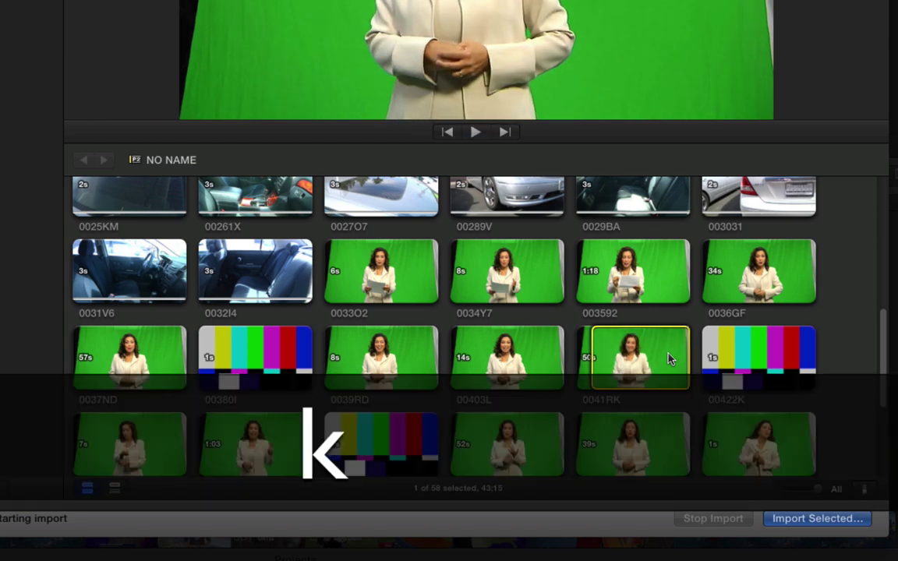
{"action": "key", "text": "j"}
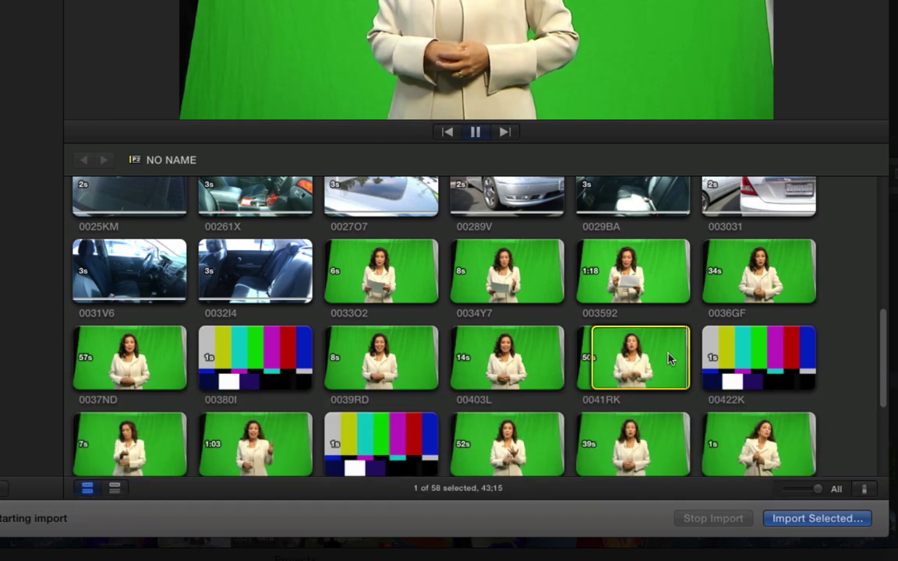
{"action": "key", "text": "k"}
{"action": "key", "text": "l"}
{"action": "key", "text": "k"}
{"action": "key", "text": "o"}
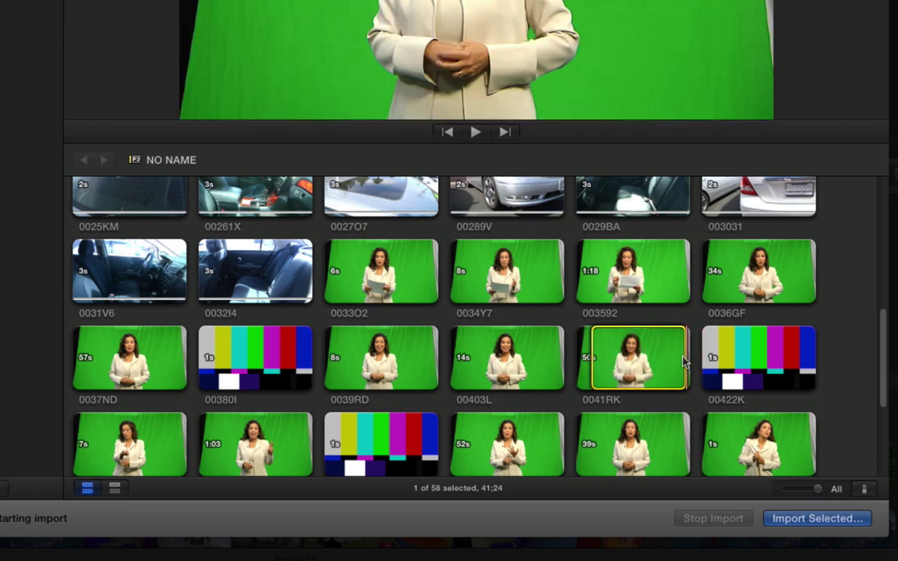
- Add clip 0037ND and extend the 0041RK selection to the whole clip
{"action": "left_click", "coordinate": [127, 352], "text": "super"}
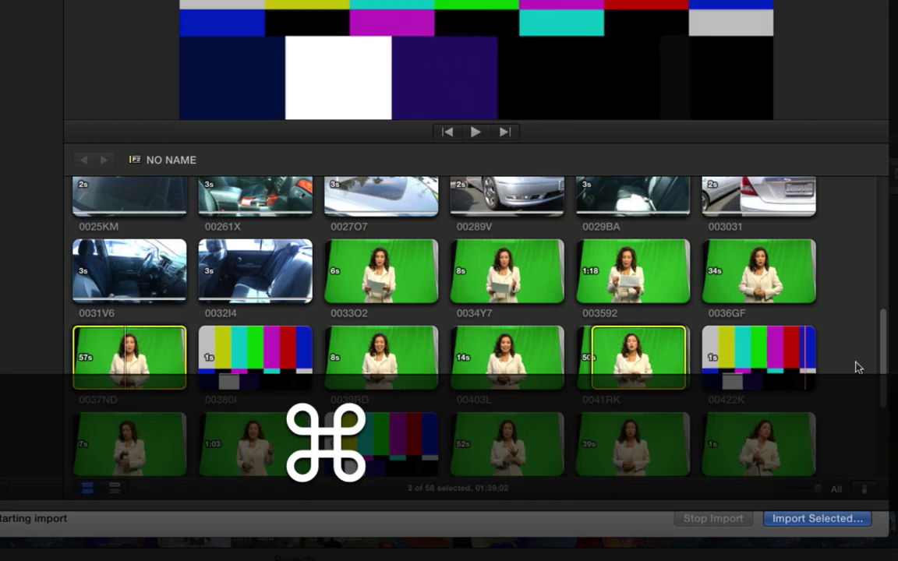
{"action": "scroll", "coordinate": [858, 367], "scroll_direction": "down", "scroll_amount": 2}
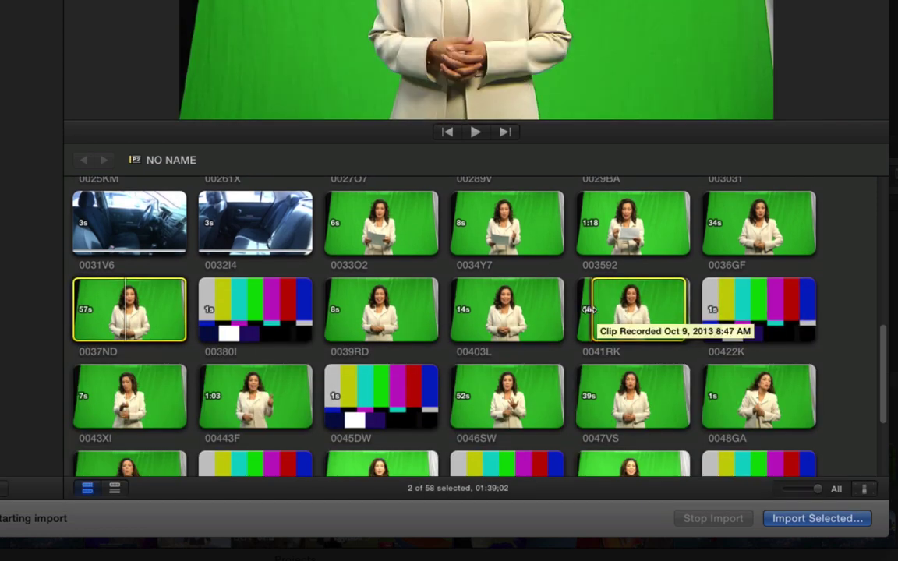
{"action": "left_click", "coordinate": [584, 309]}
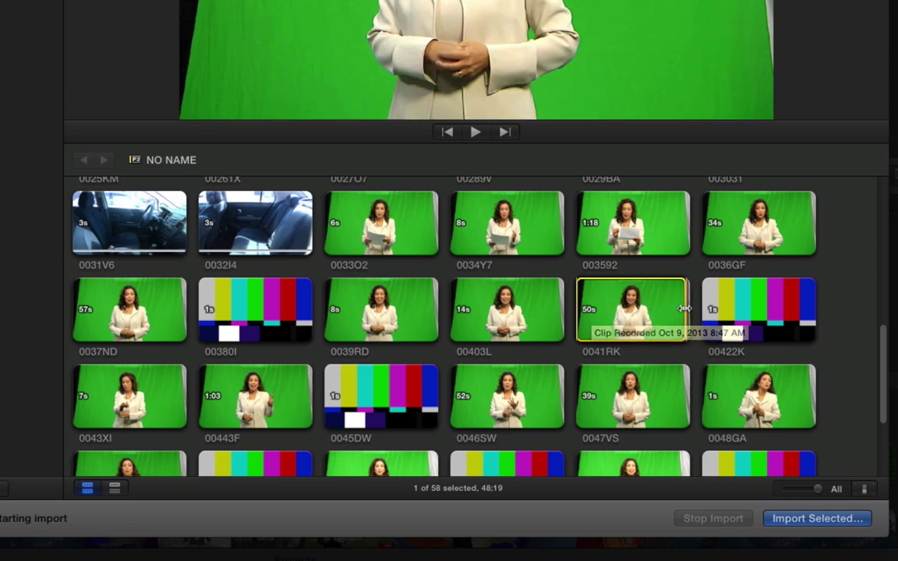
{"action": "left_click_drag", "start_coordinate": [697, 312], "coordinate": [700, 311]}
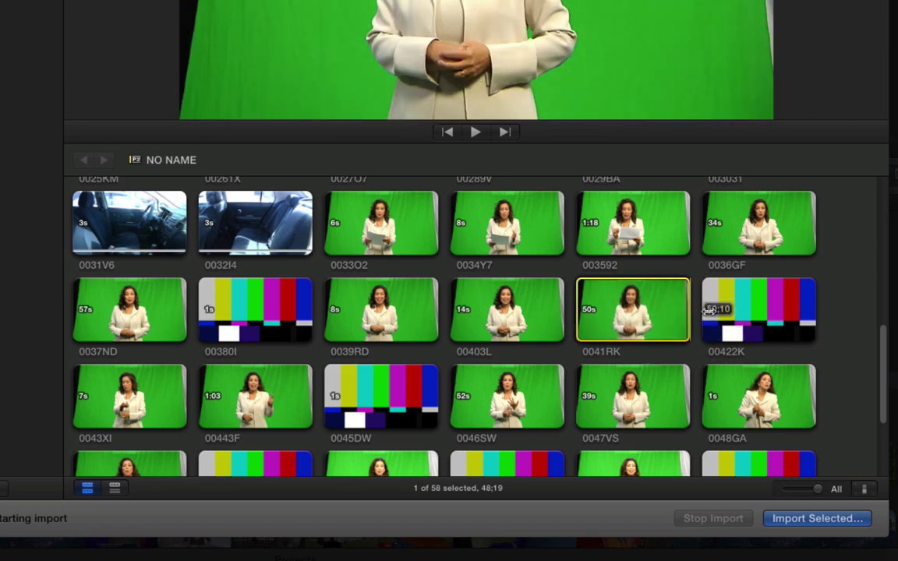
- Add clips 00443F, 0049F0, 00515B, 0053KD, 00558A and 0058AC, then re-add 0037ND
{"action": "left_click", "coordinate": [242, 385], "text": "super"}
{"action": "scroll", "coordinate": [429, 405], "scroll_direction": "down", "scroll_amount": 2}
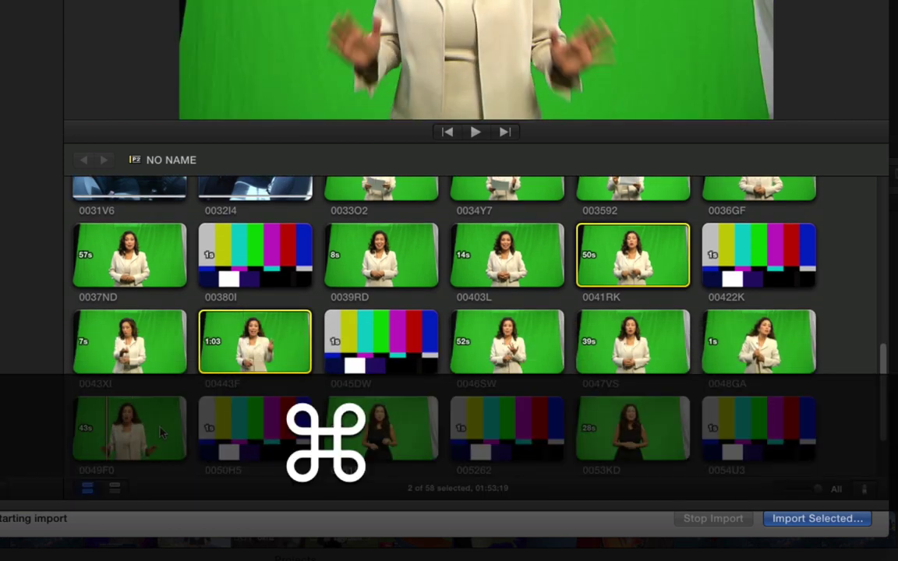
{"action": "left_click", "coordinate": [156, 428], "text": "super"}
{"action": "left_click", "coordinate": [382, 429], "text": "super"}
{"action": "left_click", "coordinate": [623, 429], "text": "super"}
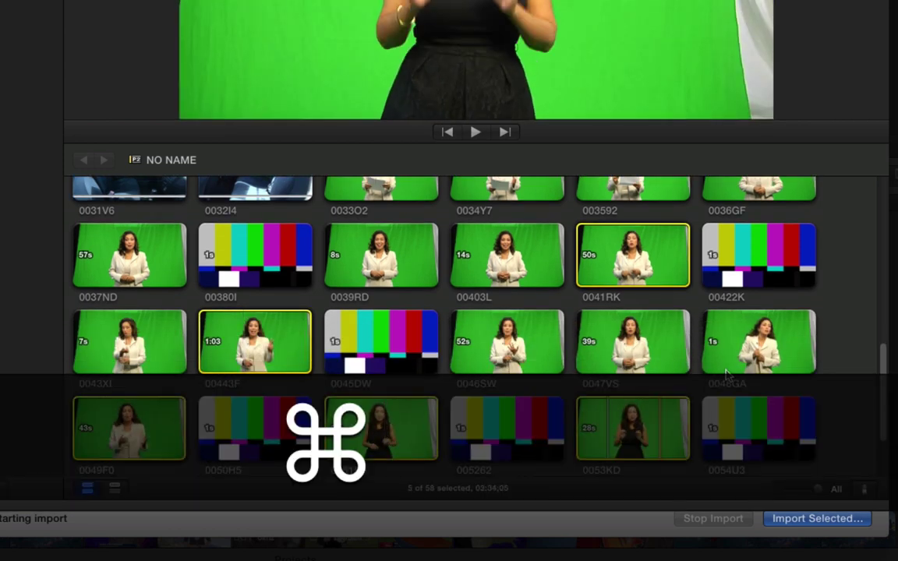
{"action": "scroll", "coordinate": [745, 370], "scroll_direction": "down", "scroll_amount": 3}
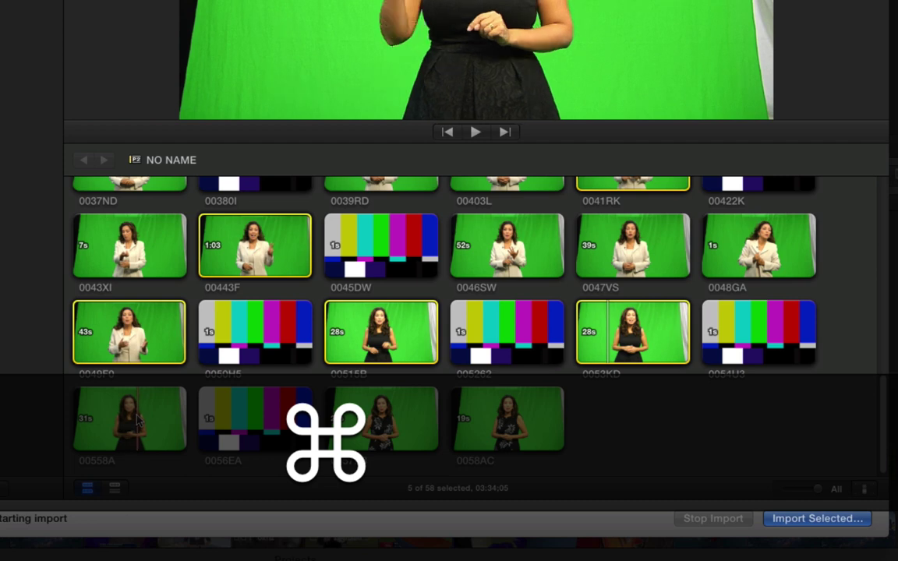
{"action": "left_click", "coordinate": [136, 421], "text": "super"}
{"action": "left_click", "coordinate": [496, 421], "text": "super"}
{"action": "scroll", "coordinate": [805, 429], "scroll_direction": "up", "scroll_amount": 5}
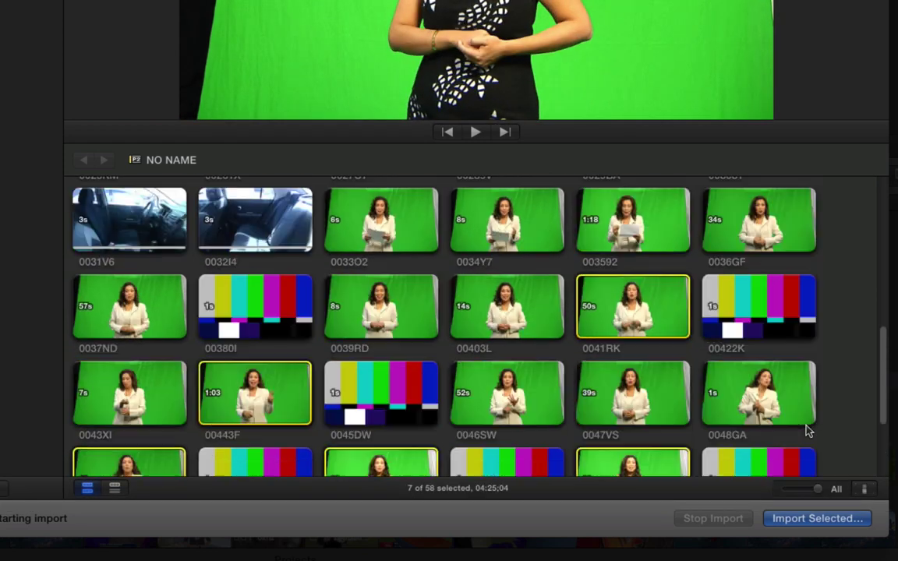
{"action": "scroll", "coordinate": [807, 431], "scroll_direction": "up", "scroll_amount": 2}
{"action": "left_click", "coordinate": [161, 368], "text": "super"}
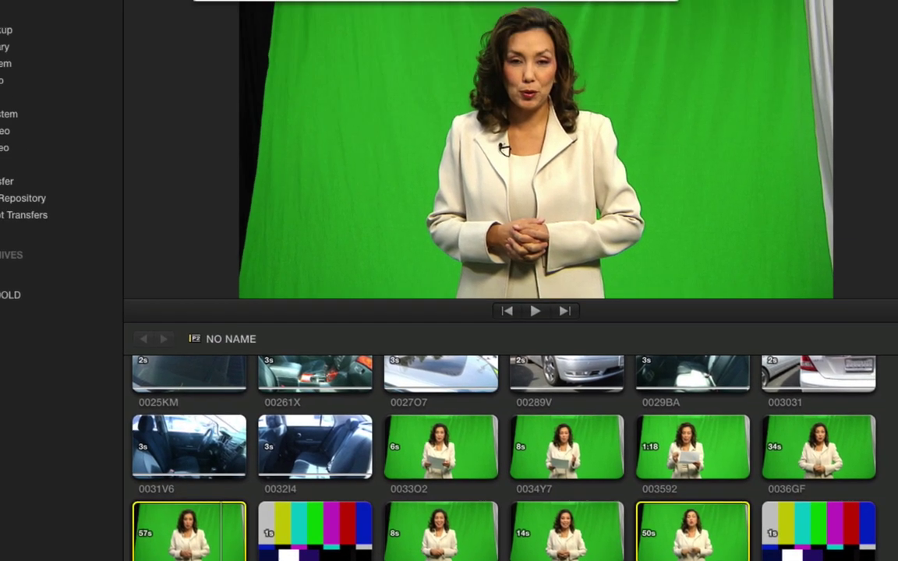
- Import the eight clips into the client's existing event instead of a new event on the 2.2 TB drive
{"action": "left_click", "coordinate": [810, 518]}
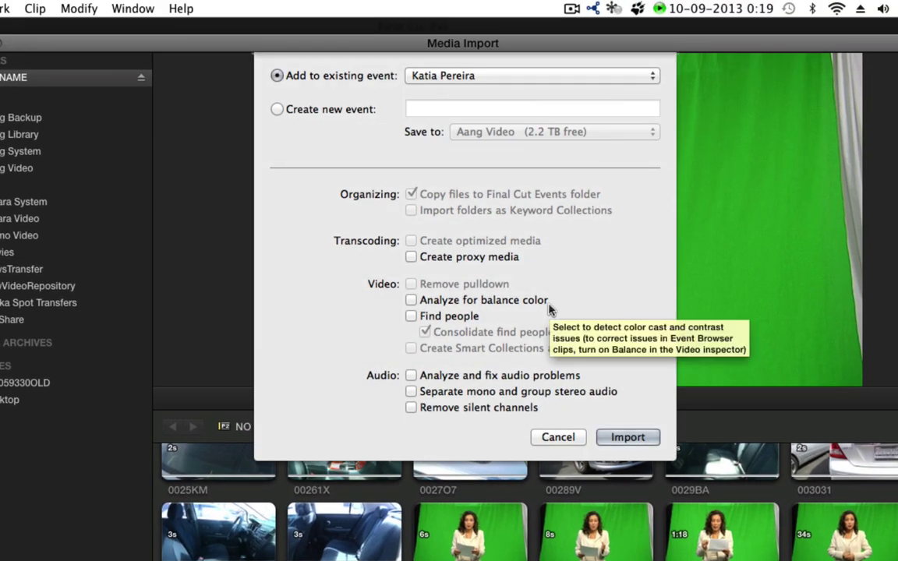
{"action": "left_click", "coordinate": [445, 74]}
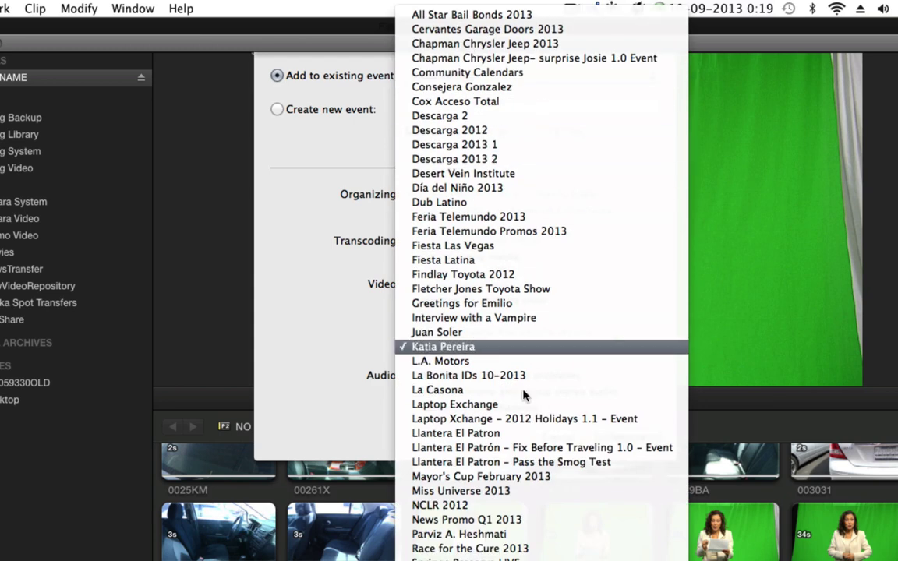
{"action": "left_click", "coordinate": [469, 348]}
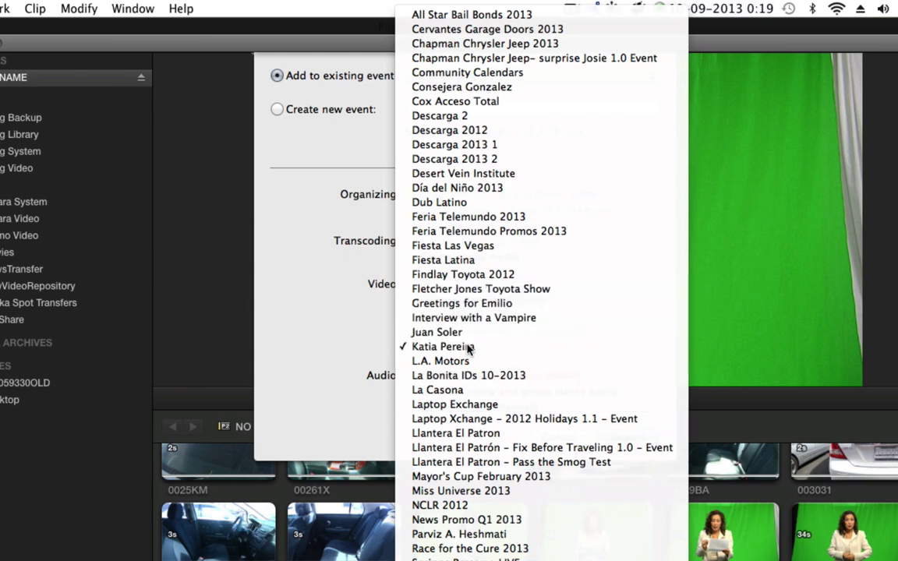
{"action": "left_click", "coordinate": [304, 112]}
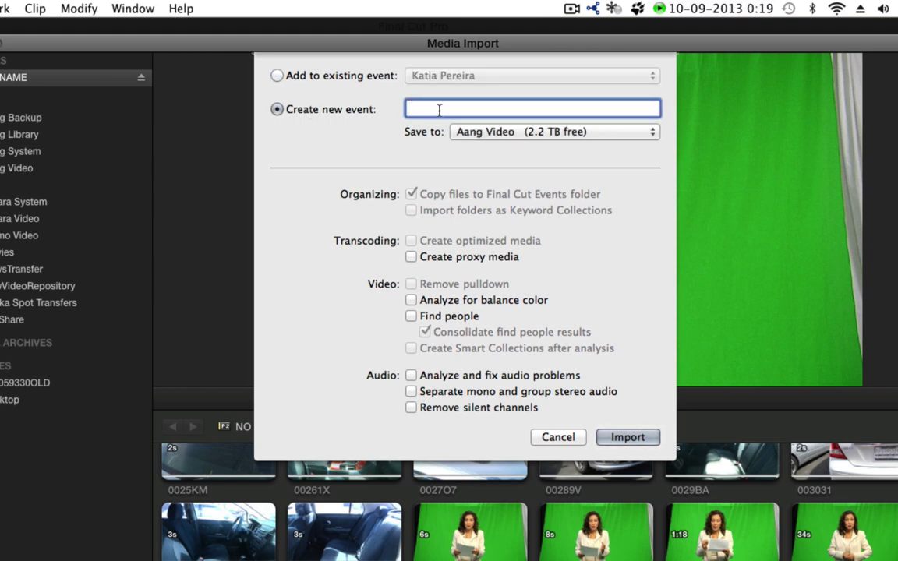
{"action": "left_click", "coordinate": [487, 132]}
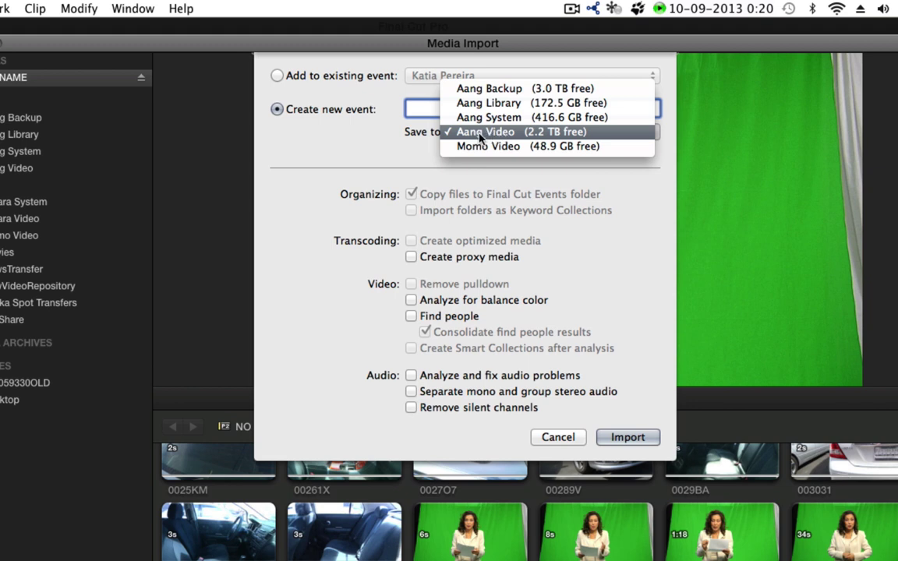
{"action": "left_click", "coordinate": [505, 134]}
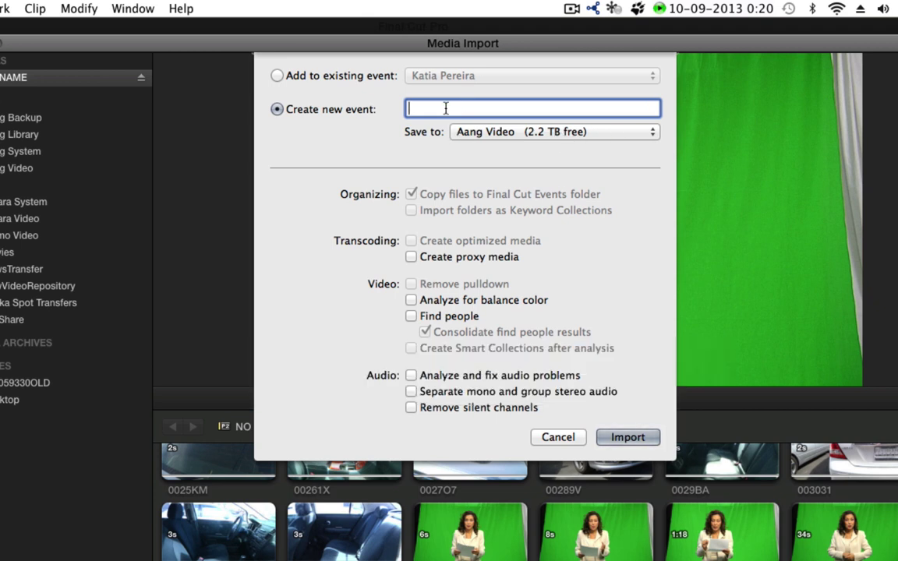
{"action": "left_click", "coordinate": [277, 76]}
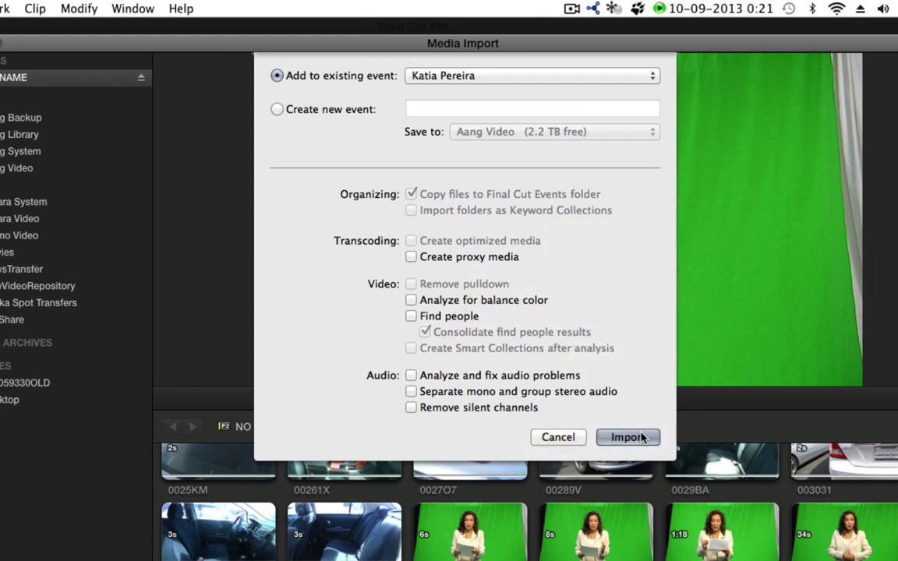
{"action": "left_click", "coordinate": [630, 437]}
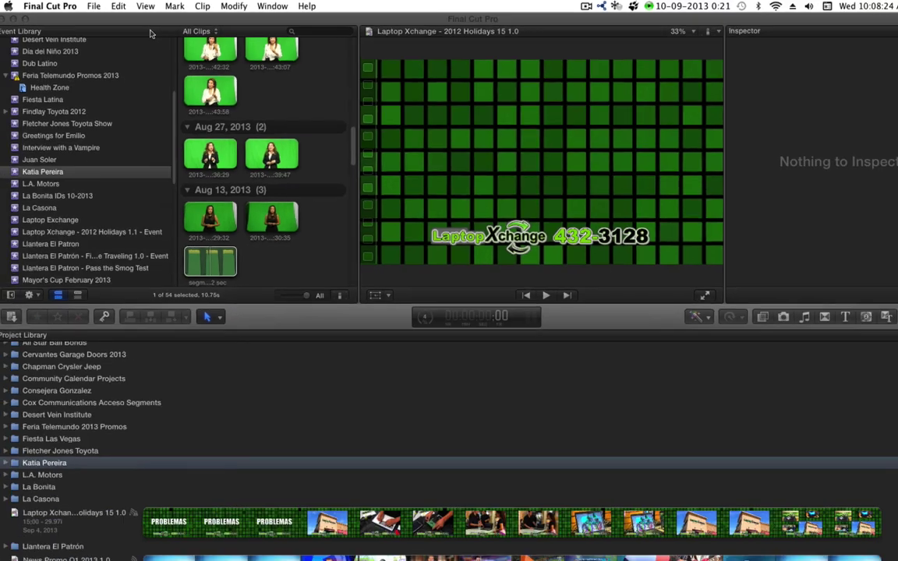
- Select the 03:28 clip and expand the client's folder to list its La Bonita and Auto Sales spots
{"action": "scroll", "coordinate": [226, 132], "scroll_direction": "up", "scroll_amount": 3}
{"action": "scroll", "coordinate": [234, 132], "scroll_direction": "up", "scroll_amount": 3}
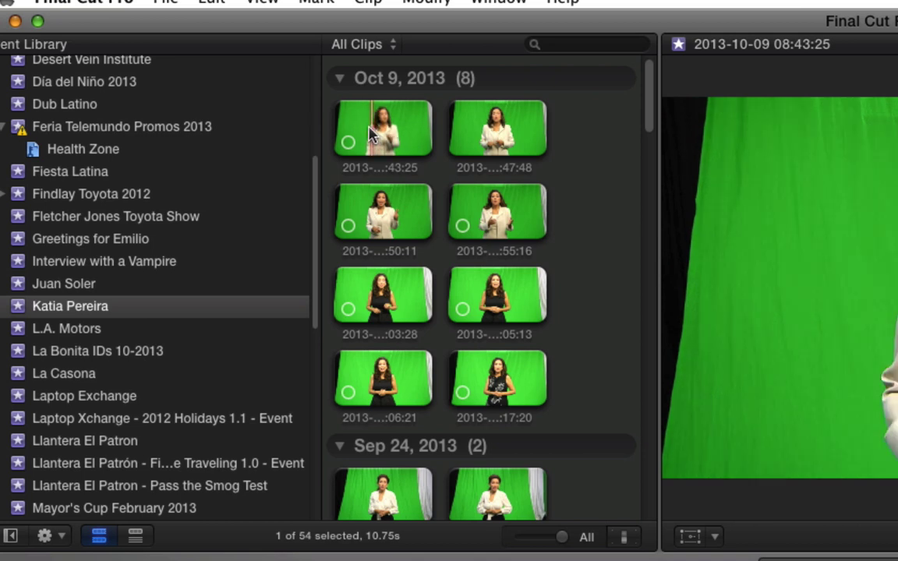
{"action": "left_click", "coordinate": [381, 299]}
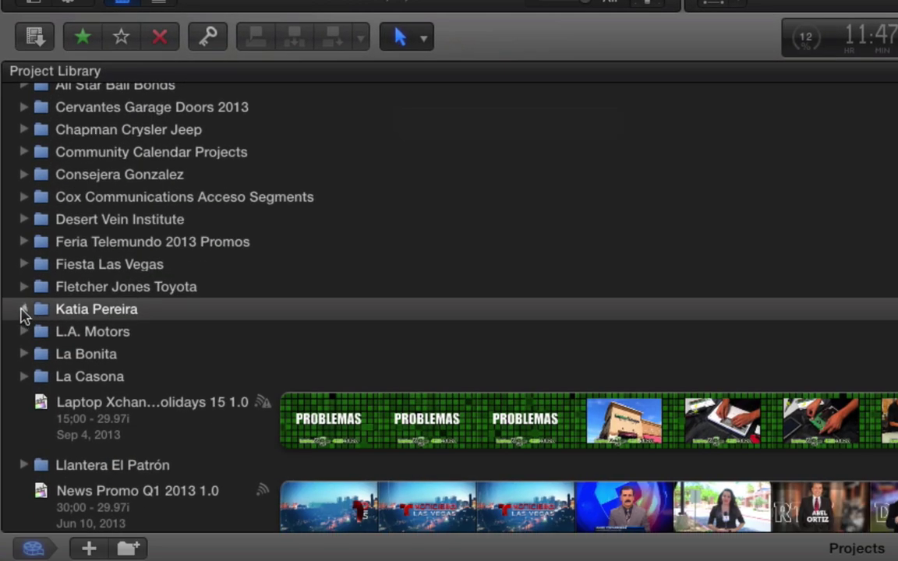
{"action": "left_click", "coordinate": [24, 310]}
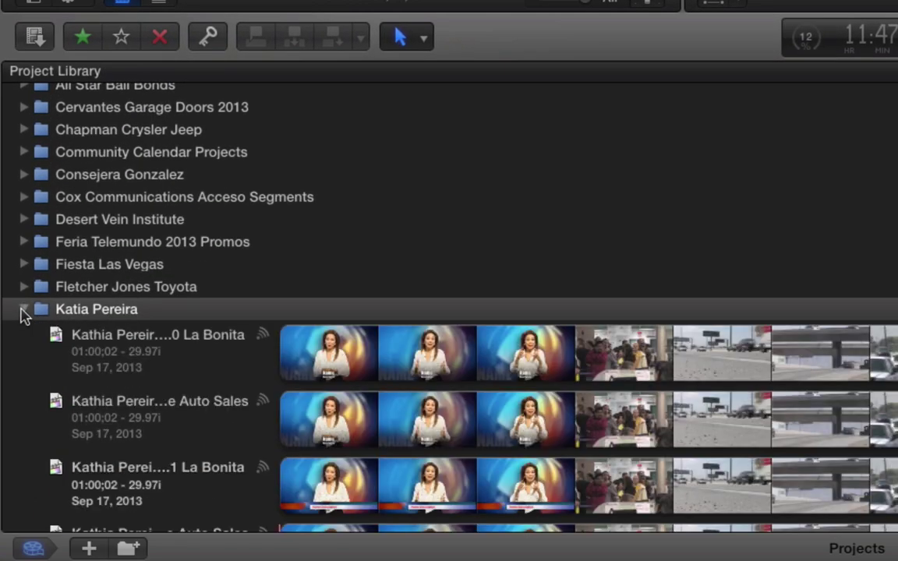
{"action": "scroll", "coordinate": [139, 312], "scroll_direction": "down", "scroll_amount": 5}
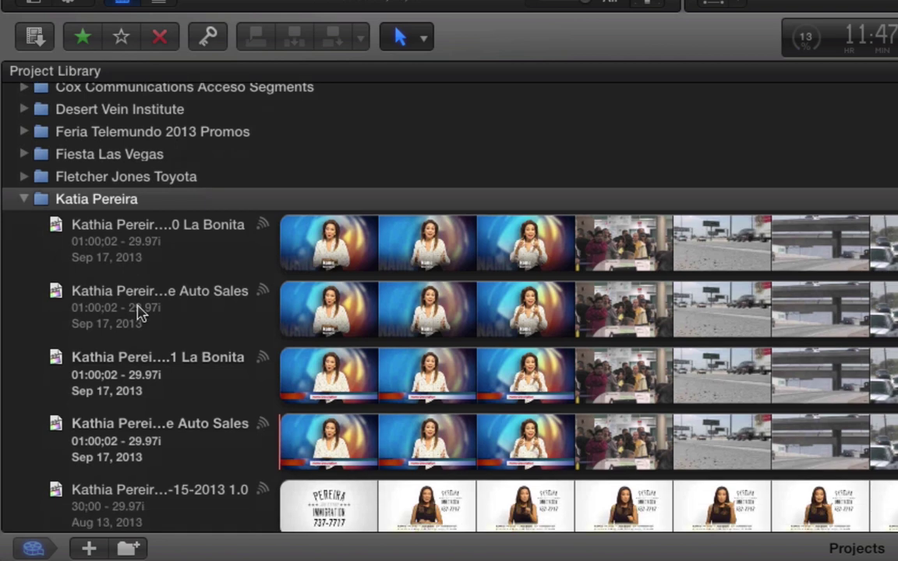
{"action": "scroll", "coordinate": [139, 312], "scroll_direction": "down", "scroll_amount": 2}
{"action": "scroll", "coordinate": [138, 311], "scroll_direction": "up", "scroll_amount": 2}
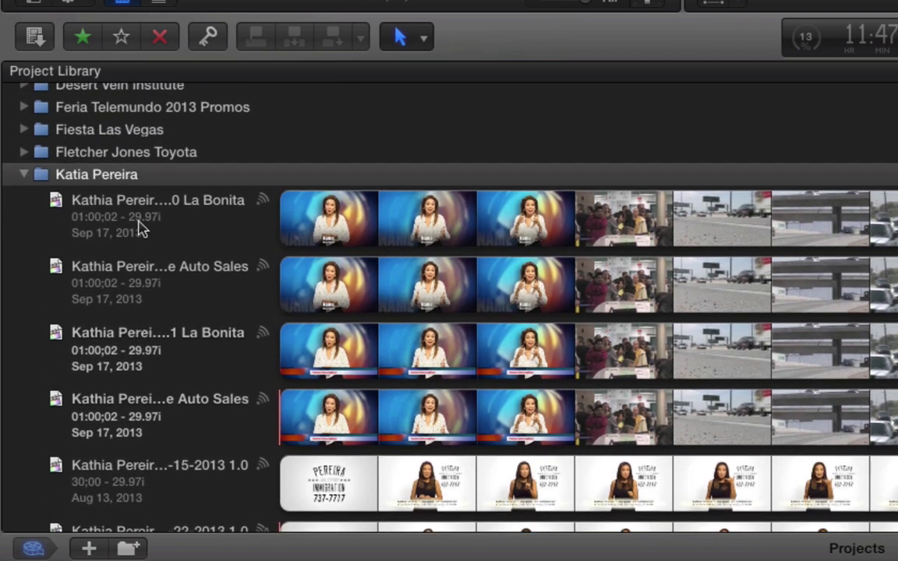
- Create a new project in the client's folder named 'Segmento de Inmigración 10-10-2013 1.0'
{"action": "right_click", "coordinate": [107, 180]}
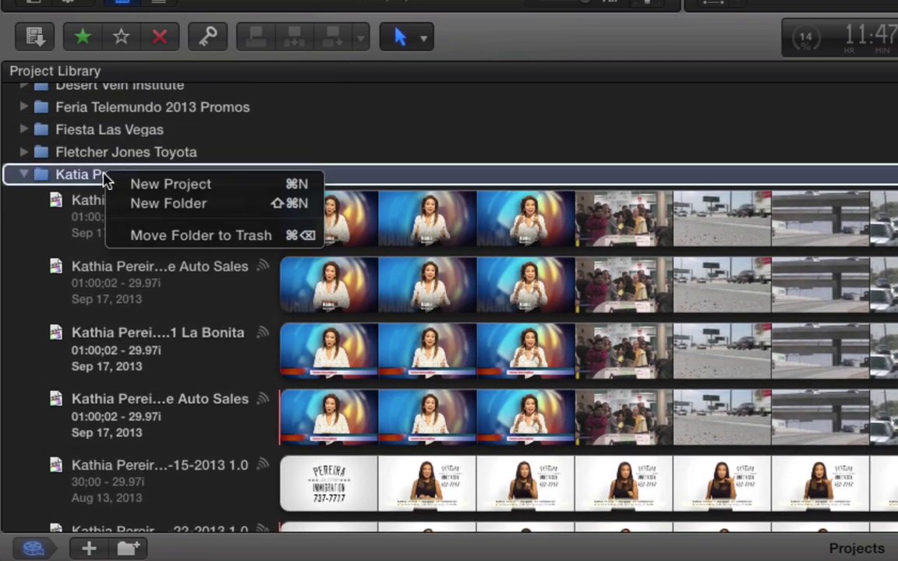
{"action": "left_click", "coordinate": [153, 185]}
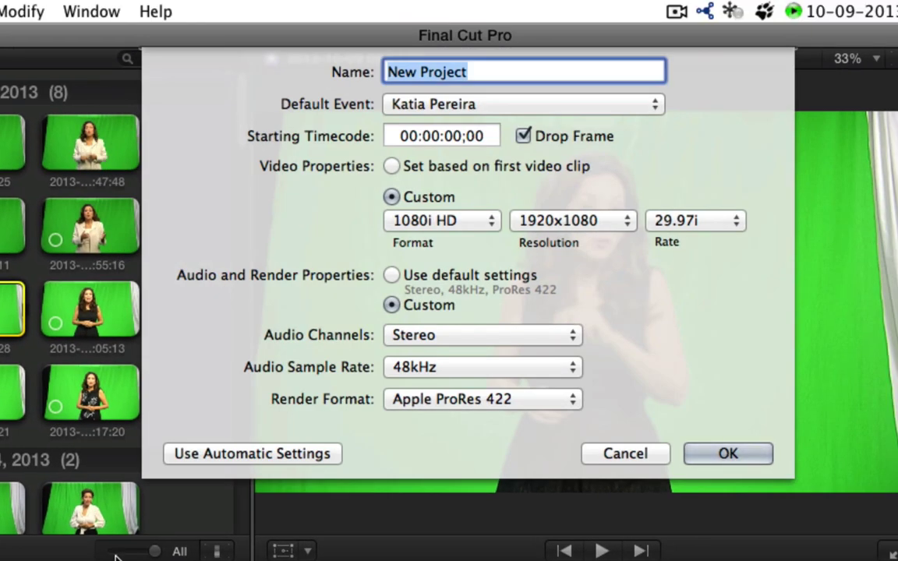
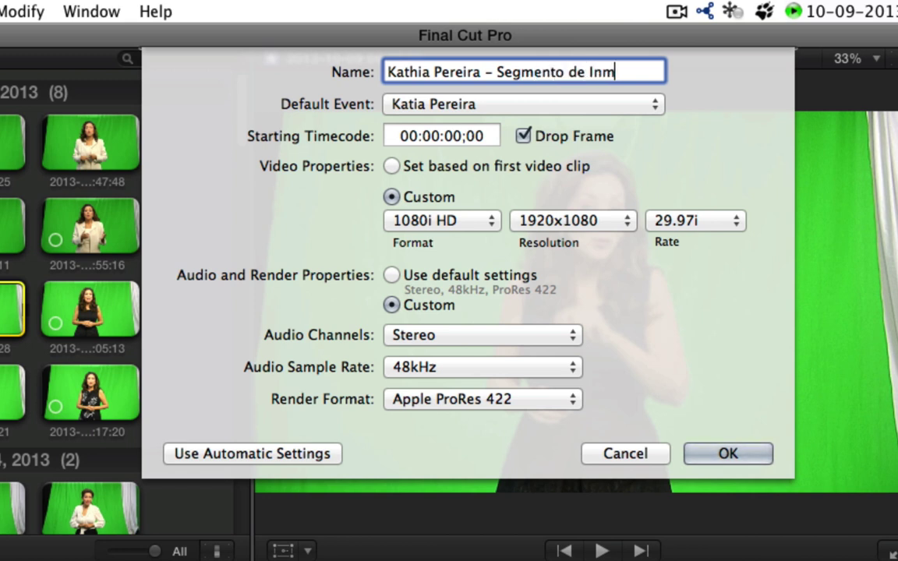
{"action": "type", "text": "ón "}
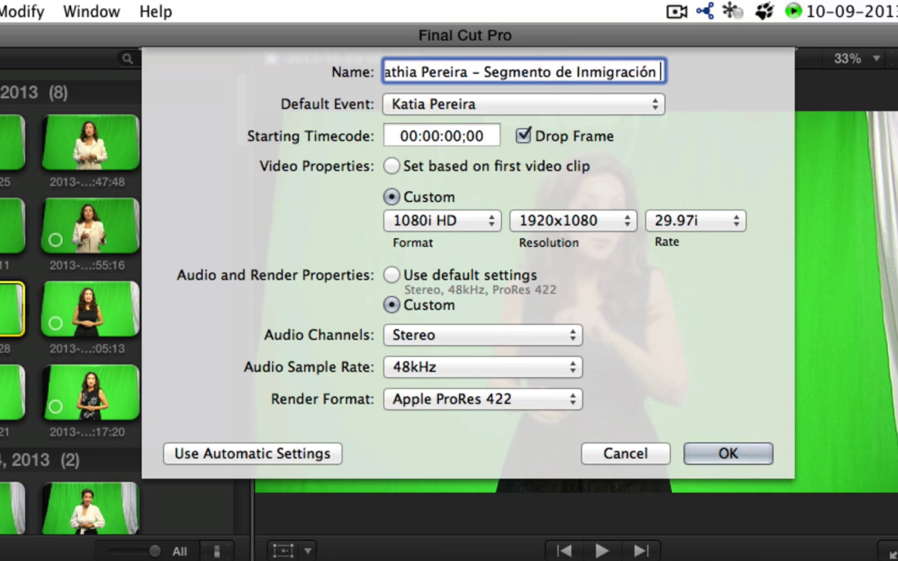
{"action": "type", "text": "10-"}
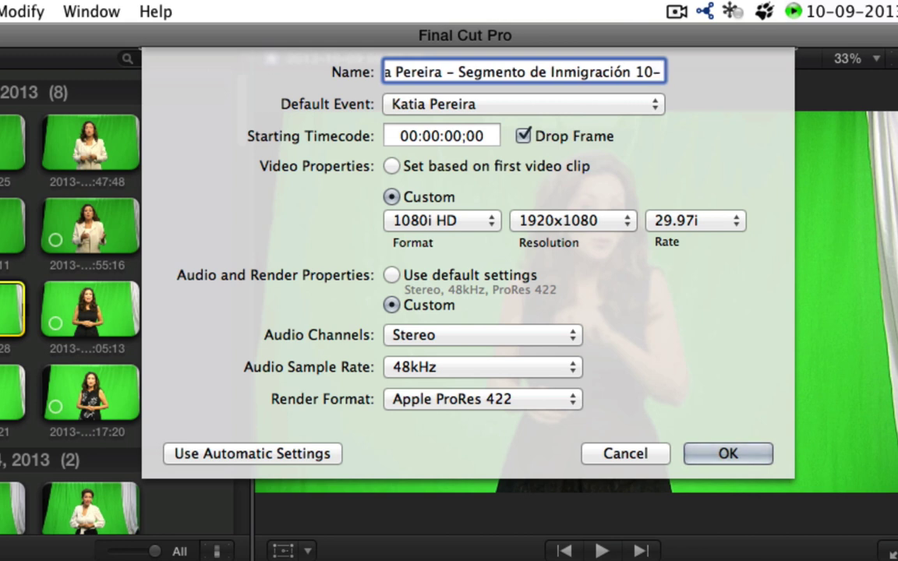
{"action": "type", "text": "10-2013 1.0"}
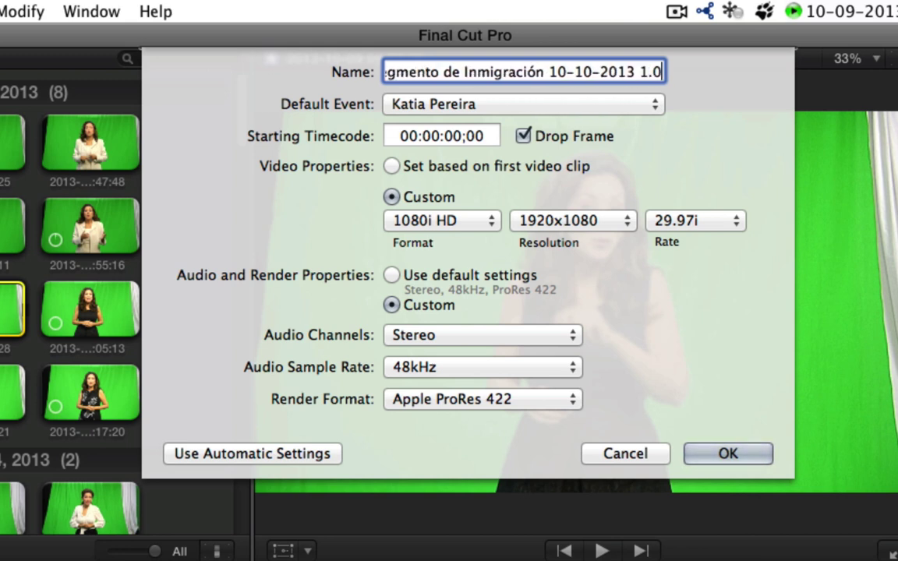
- Keep the client's event as default, match video to the first clip, and use default audio
{"action": "left_click", "coordinate": [529, 106]}
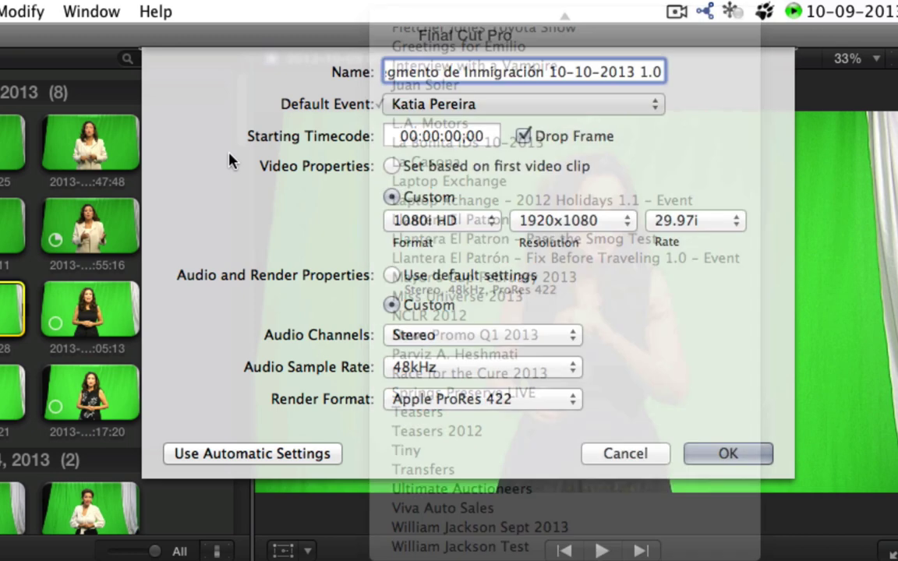
{"action": "left_click", "coordinate": [207, 141]}
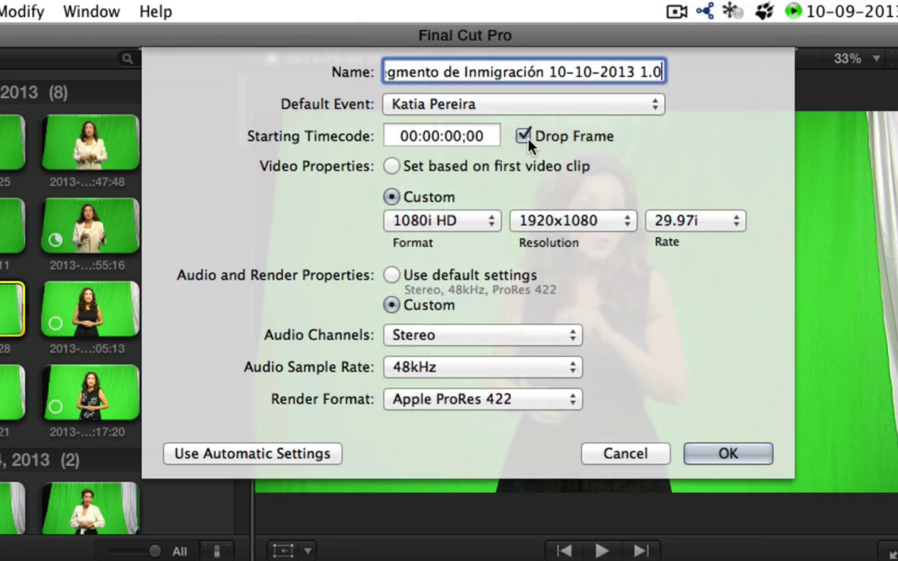
{"action": "left_click", "coordinate": [416, 132]}
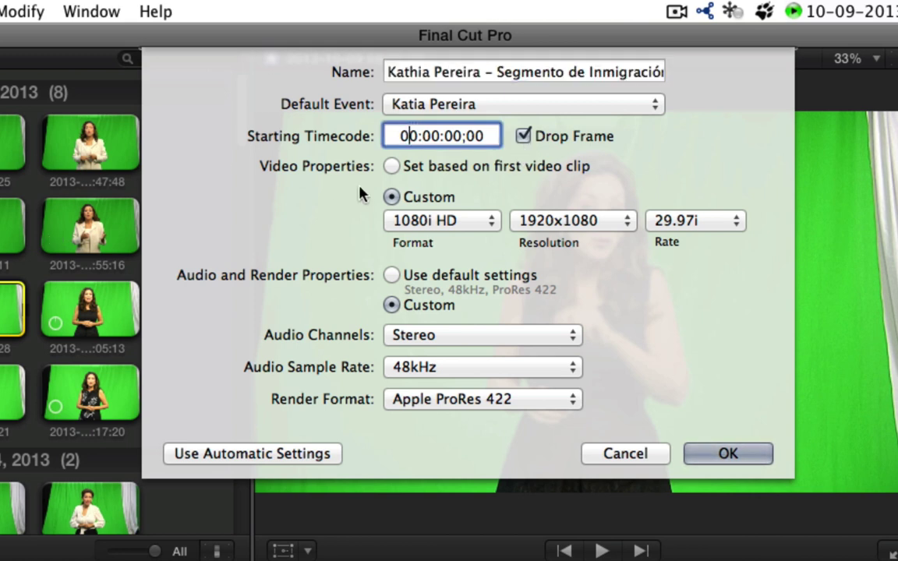
{"action": "left_click", "coordinate": [391, 166]}
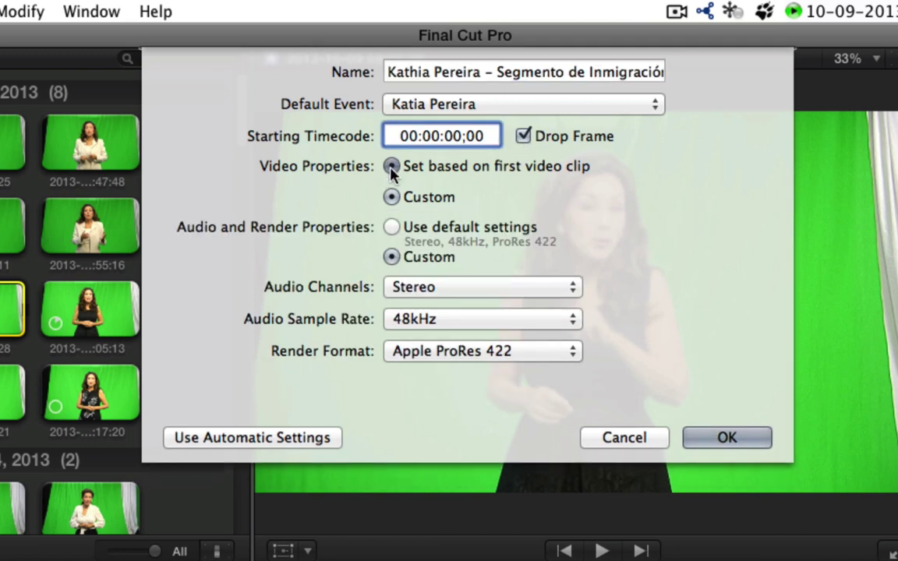
{"action": "left_click", "coordinate": [391, 226]}
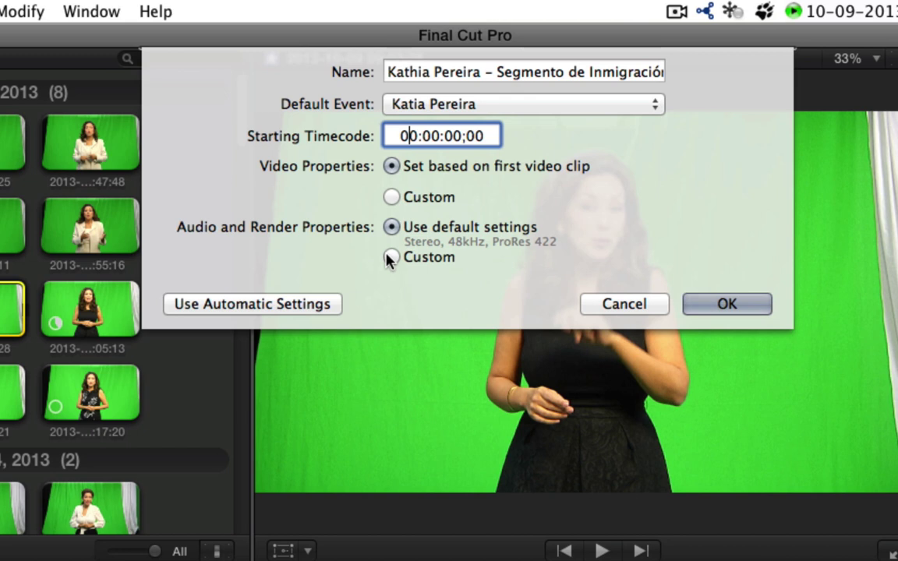
- Set custom video properties: 1080i HD format, 1920x1080 resolution, 29.97i frame rate
{"action": "left_click", "coordinate": [392, 197]}
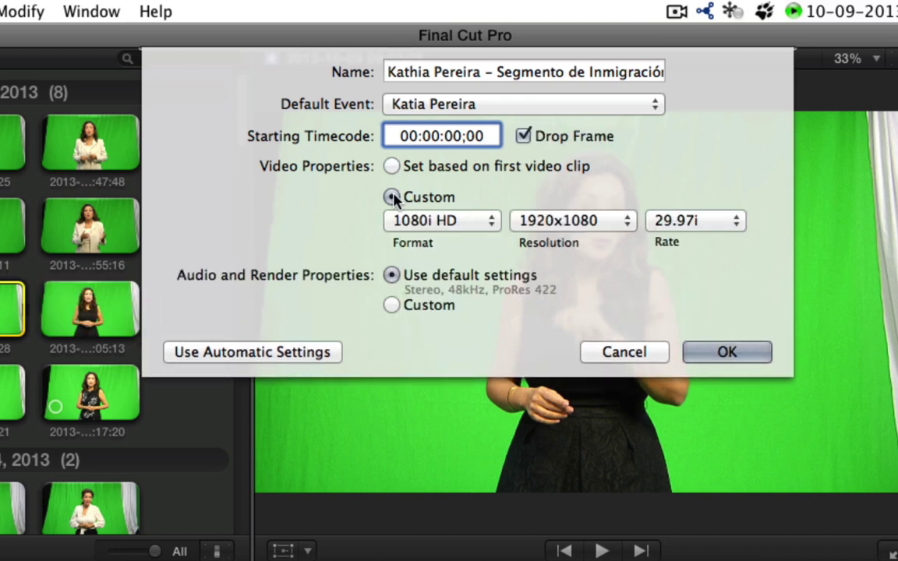
{"action": "left_click", "coordinate": [438, 222]}
{"action": "left_click", "coordinate": [465, 227]}
{"action": "left_click", "coordinate": [463, 224]}
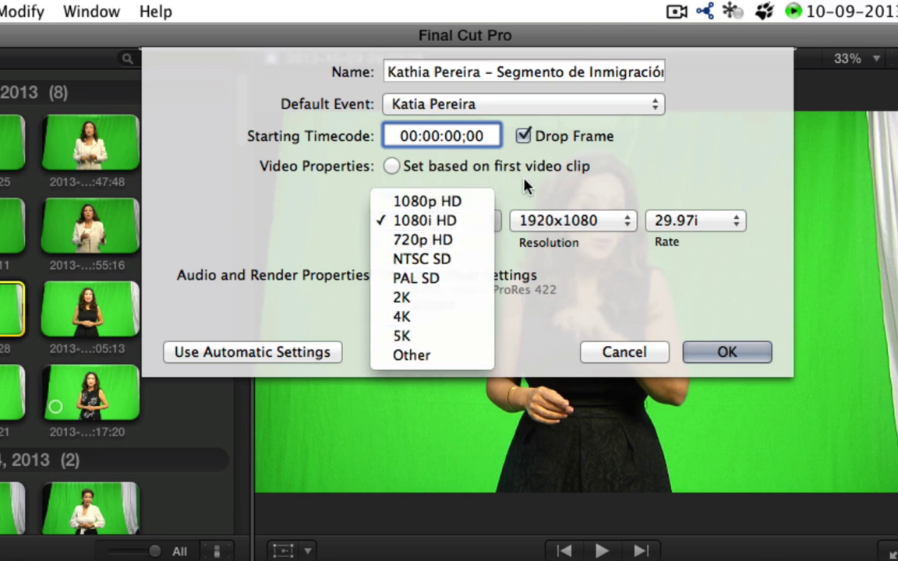
{"action": "left_click", "coordinate": [568, 166]}
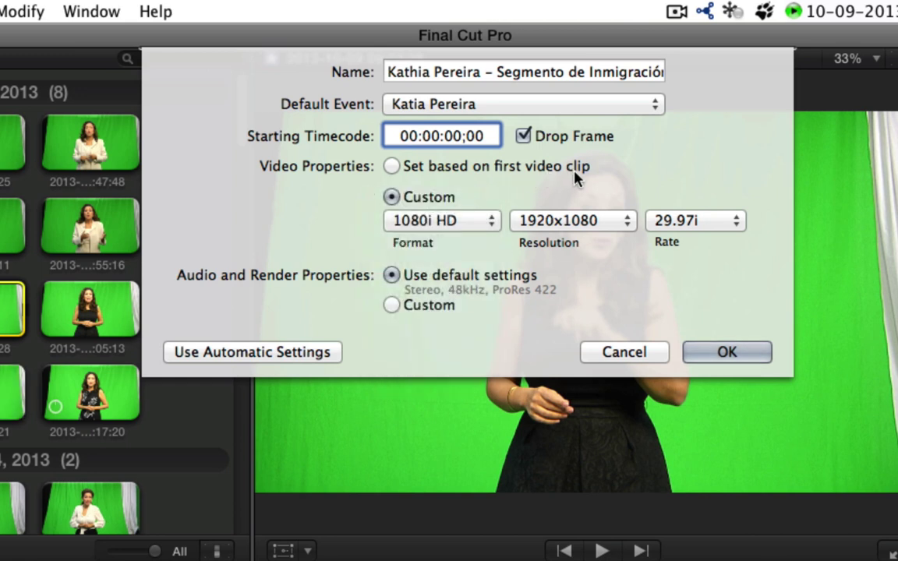
{"action": "left_click", "coordinate": [577, 218]}
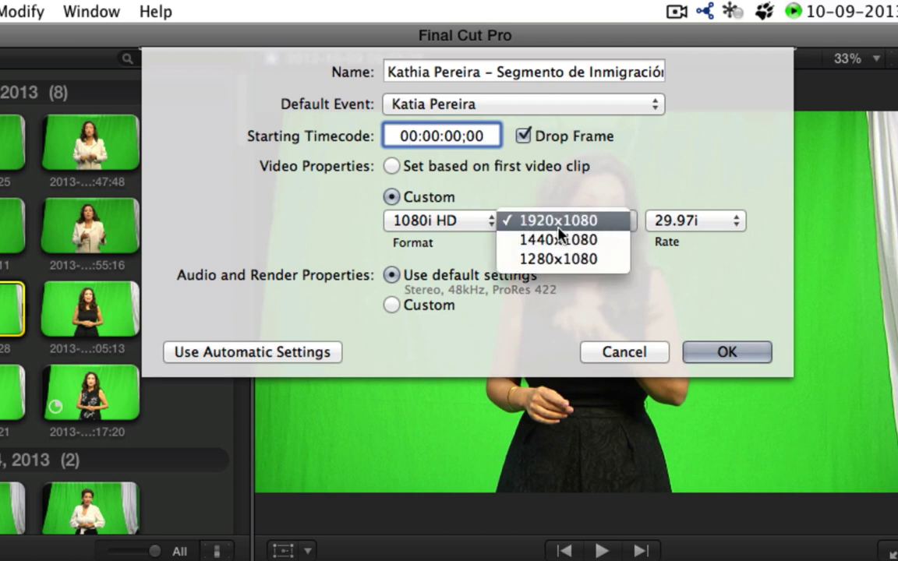
{"action": "left_click", "coordinate": [632, 175]}
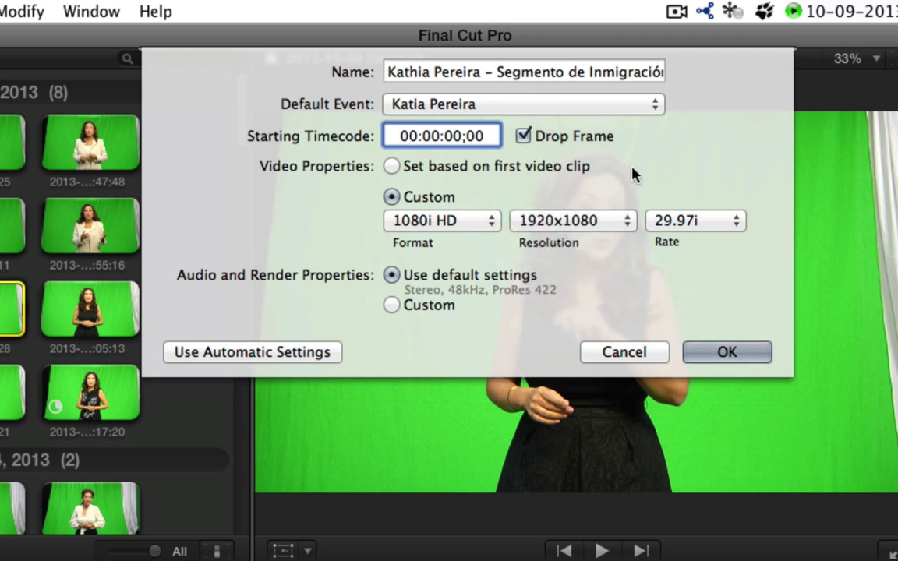
{"action": "left_click", "coordinate": [731, 225]}
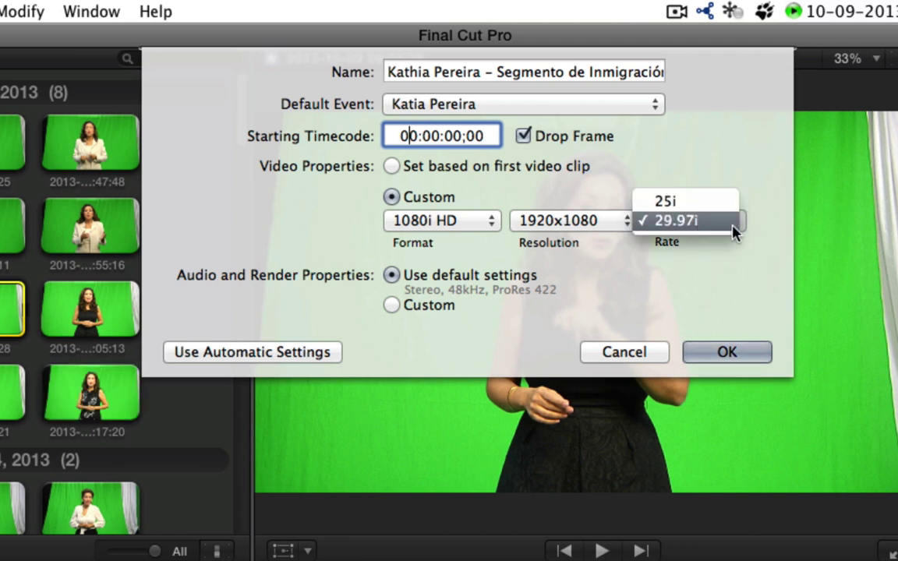
{"action": "left_click", "coordinate": [744, 268]}
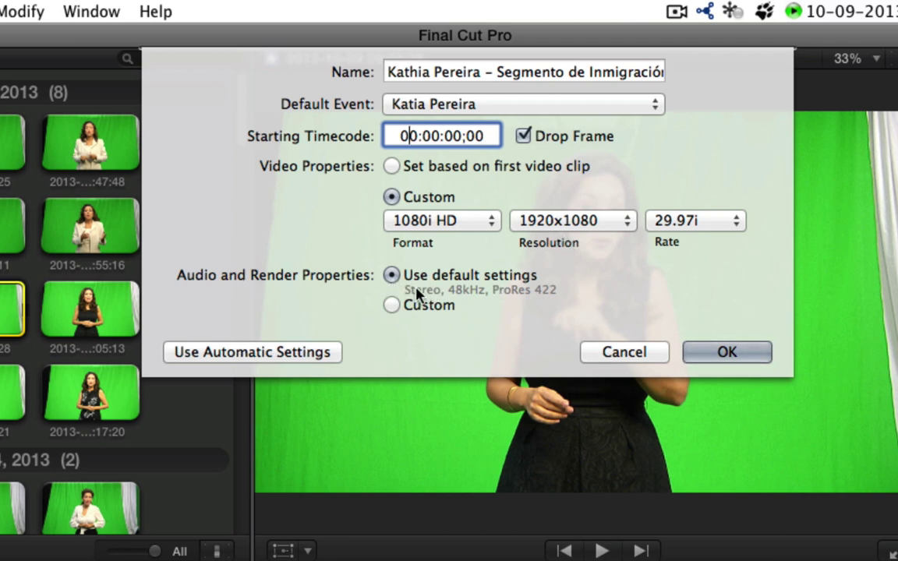
- Set custom audio to Stereo at 48kHz with Apple ProRes 422 as the render format
{"action": "left_click", "coordinate": [392, 305]}
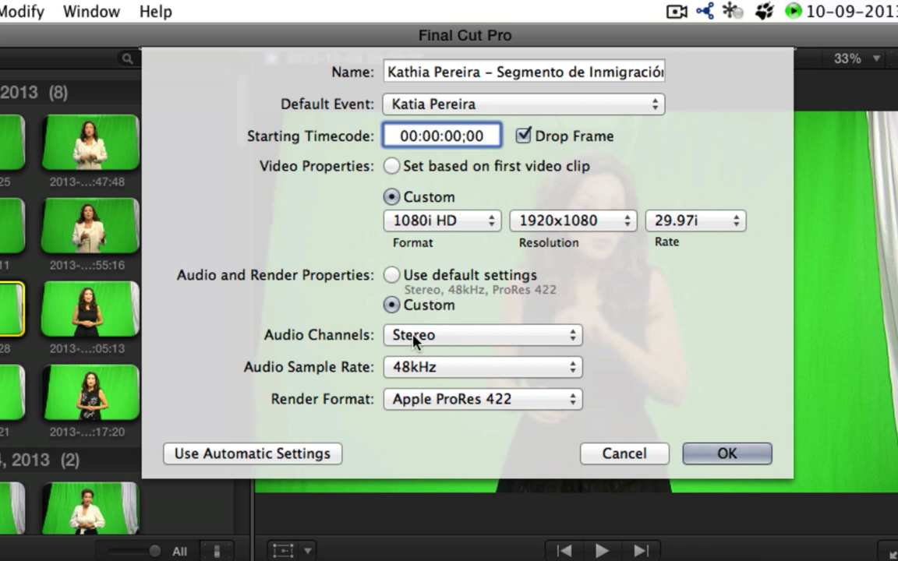
{"action": "left_click", "coordinate": [493, 338]}
{"action": "left_click", "coordinate": [578, 365]}
{"action": "left_click", "coordinate": [481, 366]}
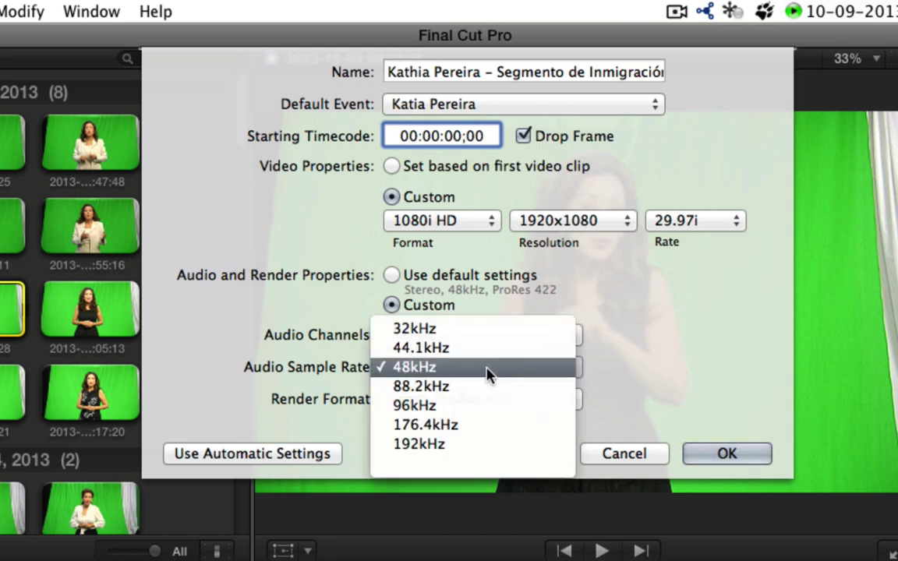
{"action": "left_click", "coordinate": [486, 374]}
{"action": "left_click", "coordinate": [471, 369]}
{"action": "left_click", "coordinate": [641, 368]}
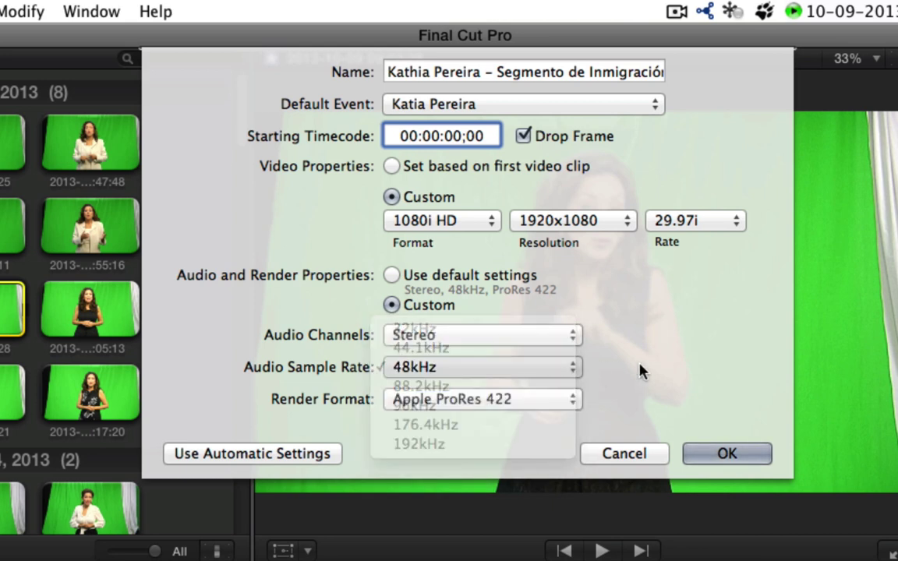
{"action": "left_click", "coordinate": [502, 400]}
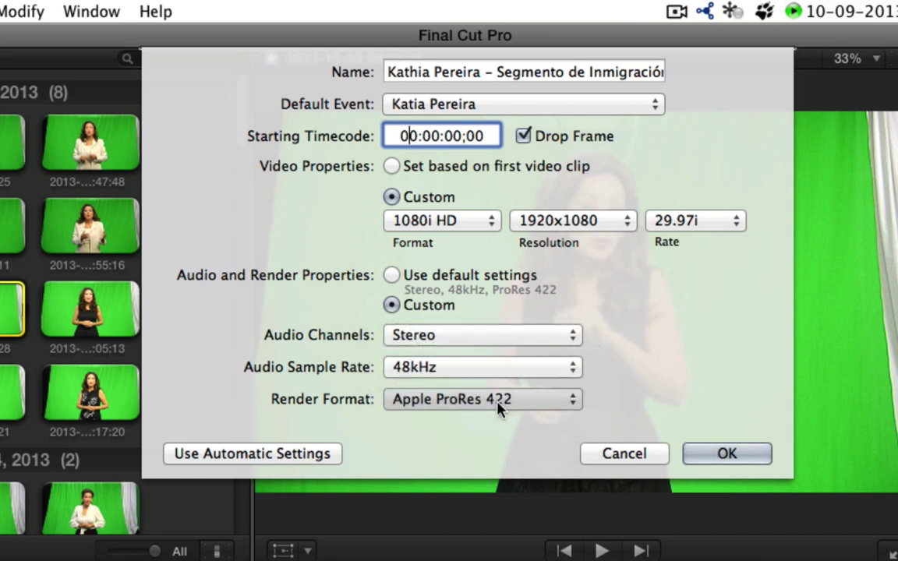
{"action": "left_click", "coordinate": [567, 406]}
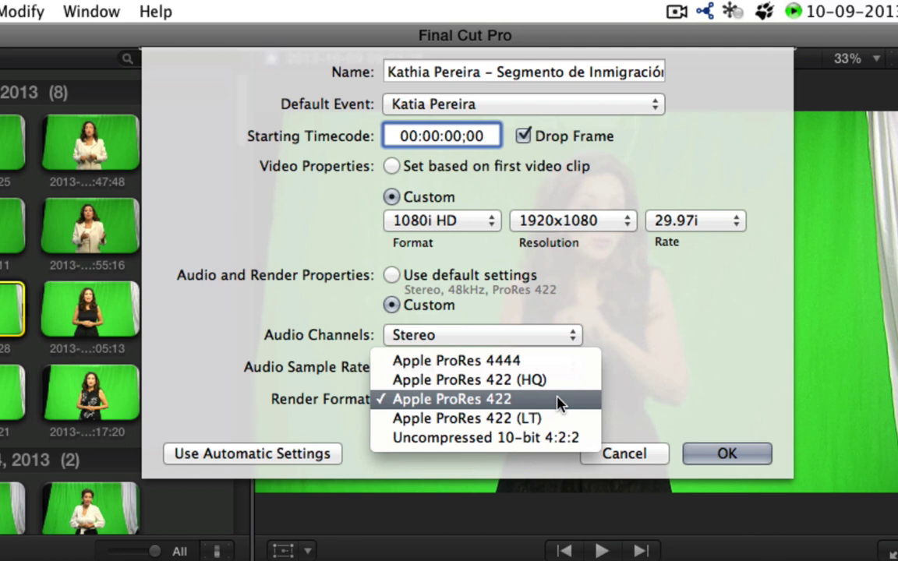
{"action": "left_click", "coordinate": [653, 387]}
{"action": "left_click", "coordinate": [568, 405]}
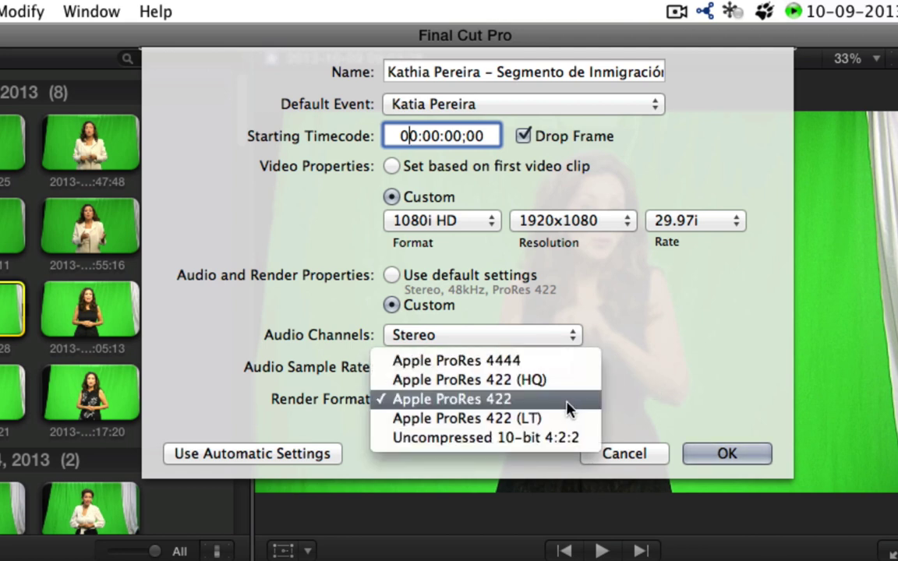
{"action": "left_click", "coordinate": [656, 387]}
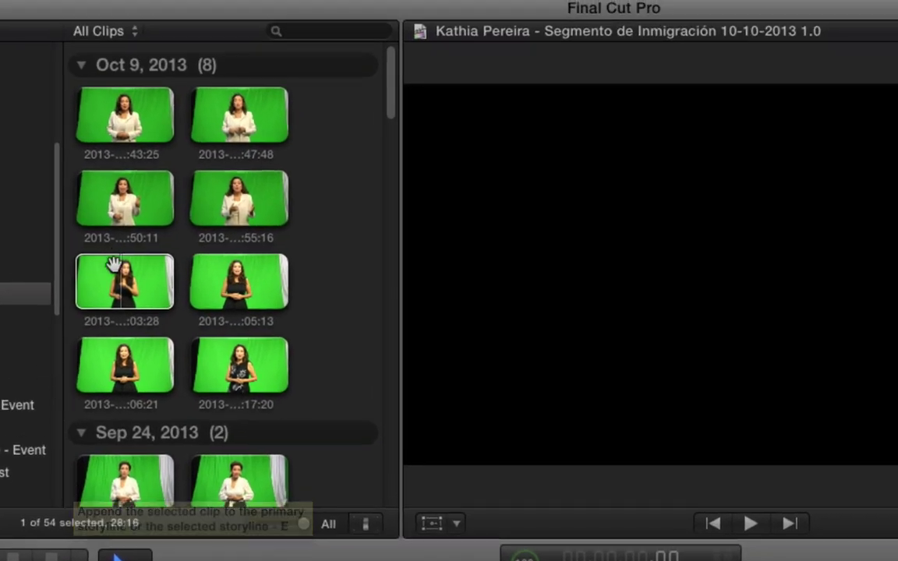
- Load the 03:28 green-screen presenter clip into the viewer
{"action": "left_click", "coordinate": [114, 269]}
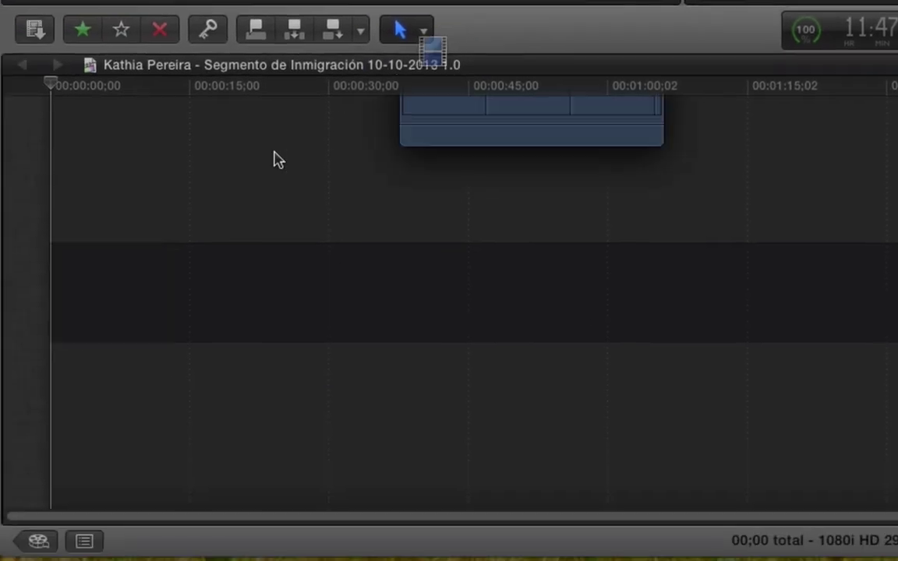
- Place the 03:28 green-screen clip at the start of the timeline and play it briefly
{"action": "left_click_drag", "start_coordinate": [278, 160], "coordinate": [51, 276]}
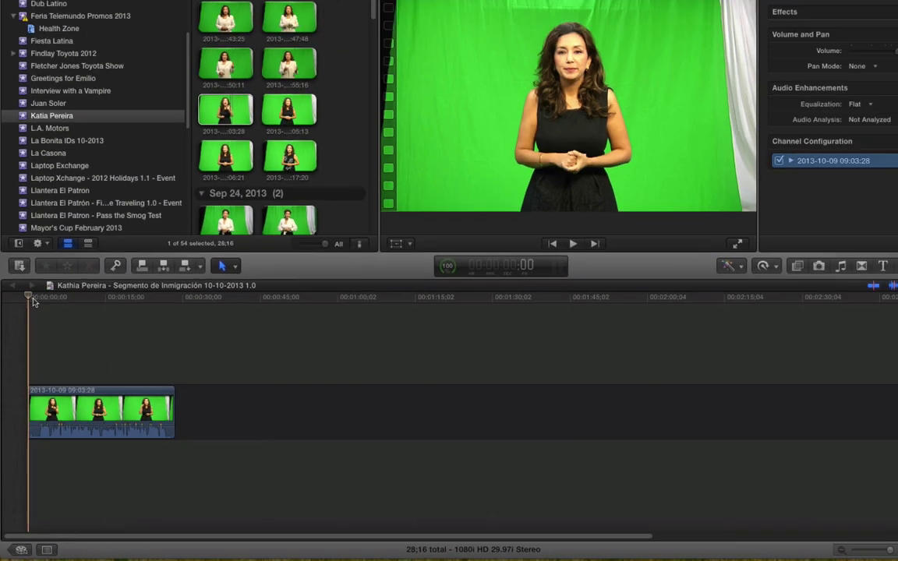
{"action": "key", "text": "space"}
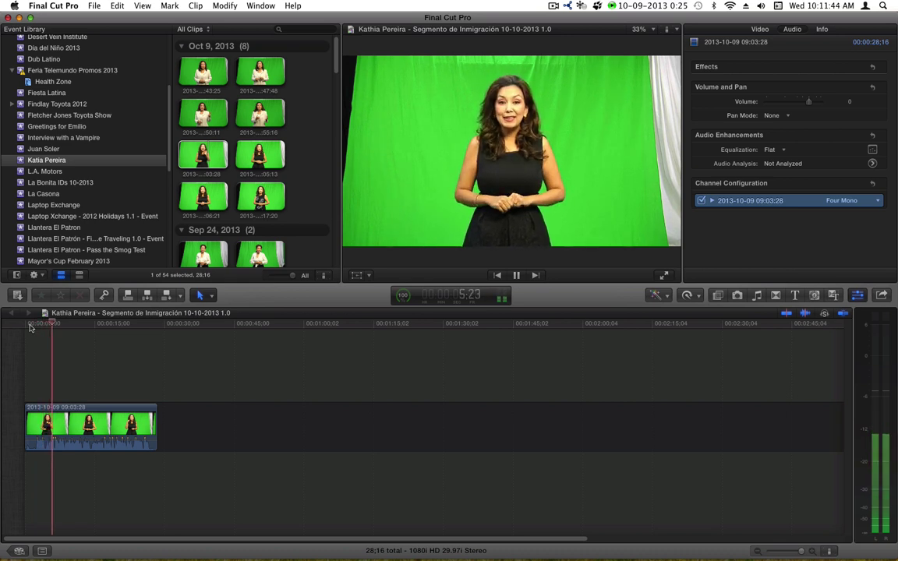
{"action": "key", "text": "space"}
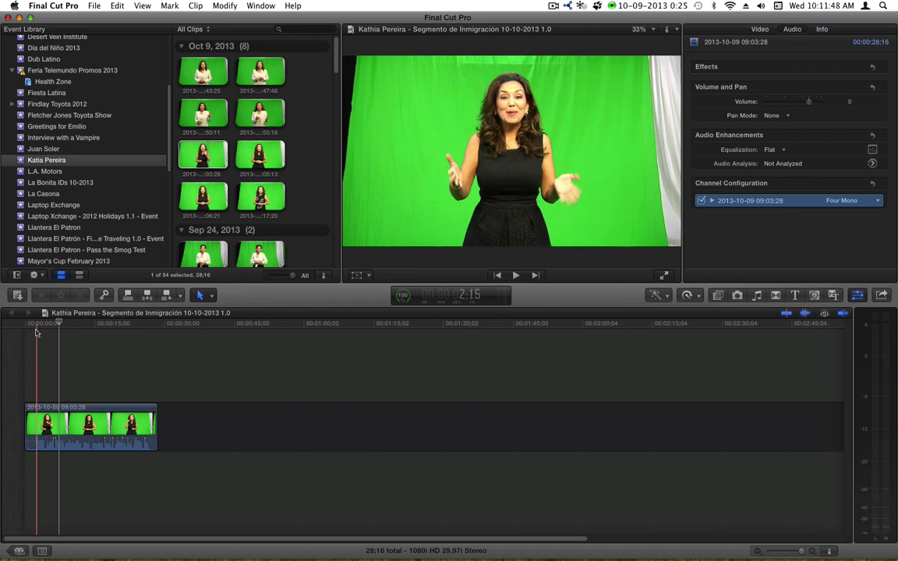
- Scrub through the clip from start to end, then play it again from the beginning
{"action": "left_click", "coordinate": [36, 325]}
{"action": "left_click_drag", "start_coordinate": [34, 330], "coordinate": [87, 340]}
{"action": "left_click_drag", "start_coordinate": [164, 339], "coordinate": [148, 350]}
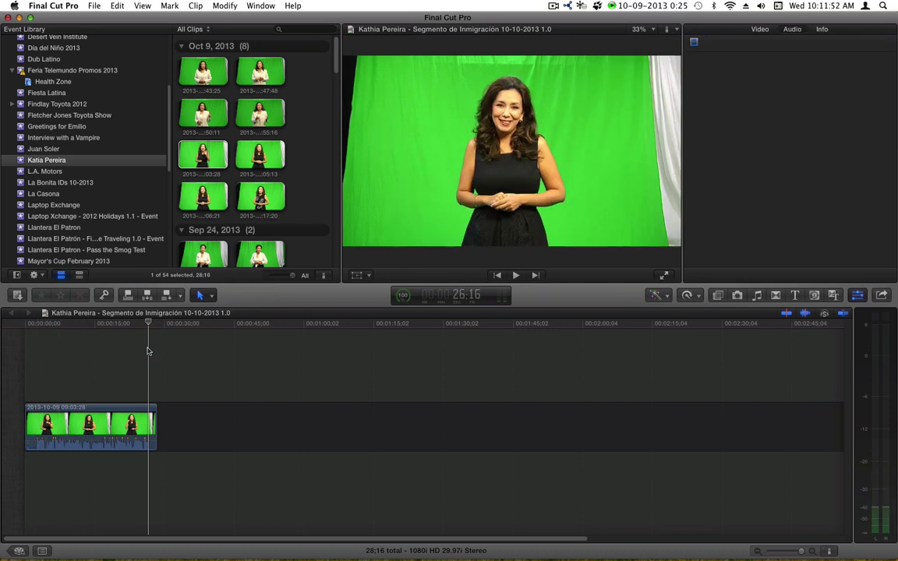
{"action": "left_click", "coordinate": [34, 359]}
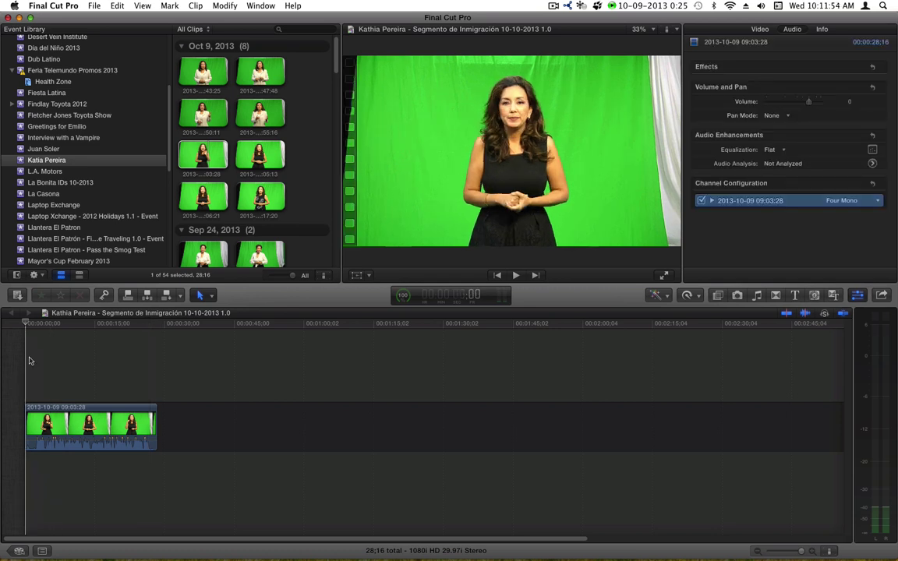
{"action": "mouse_move", "coordinate": [34, 359]}
{"action": "left_mouse_down"}
{"action": "mouse_move", "coordinate": [144, 360]}
{"action": "mouse_move", "coordinate": [24, 368]}
{"action": "left_mouse_up"}
{"action": "key", "text": "space"}
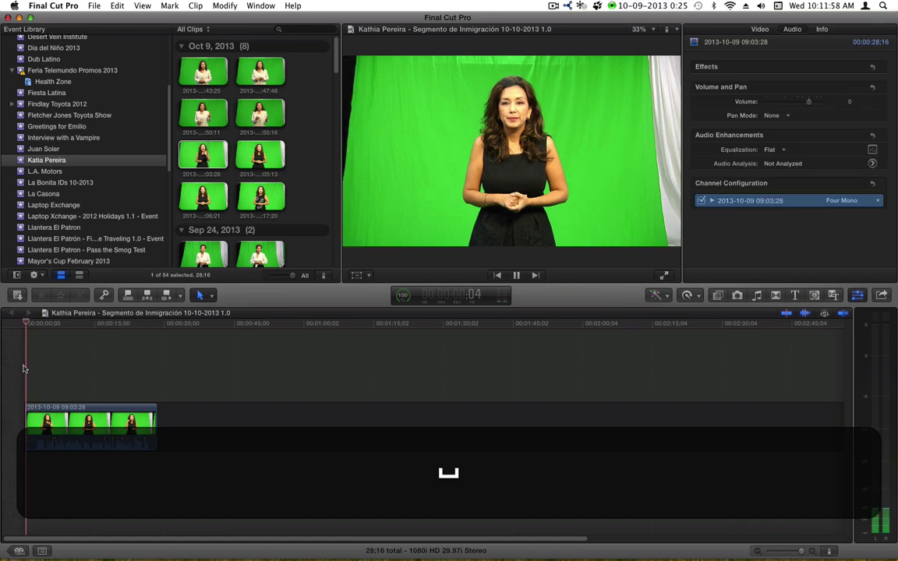
{"action": "key", "text": "space"}
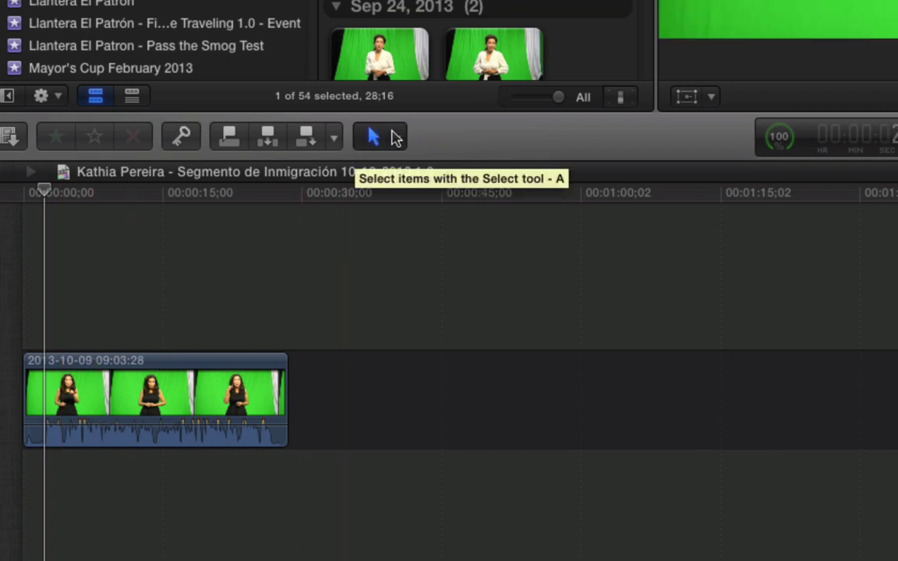
- Split the clip with the Blade tool just after its start
{"action": "left_click", "coordinate": [394, 138]}
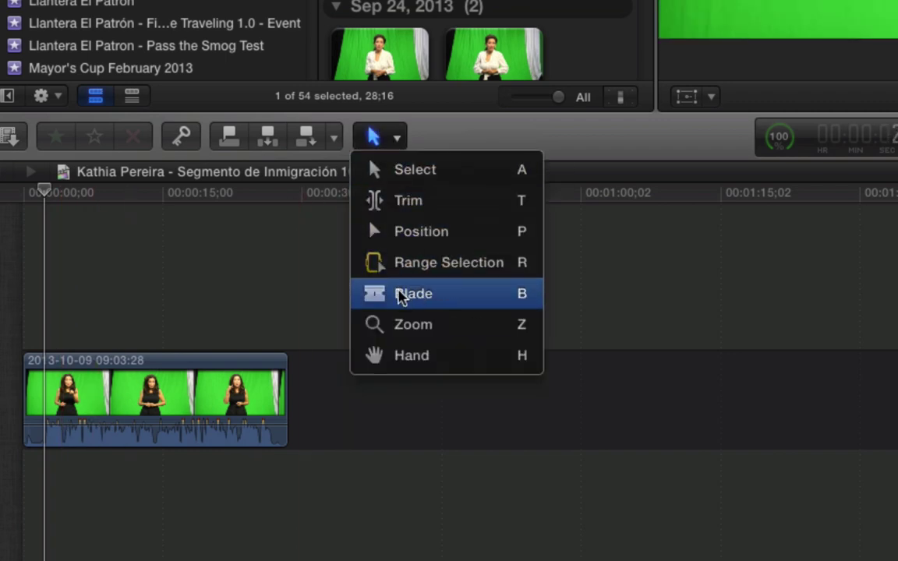
{"action": "left_click", "coordinate": [399, 295]}
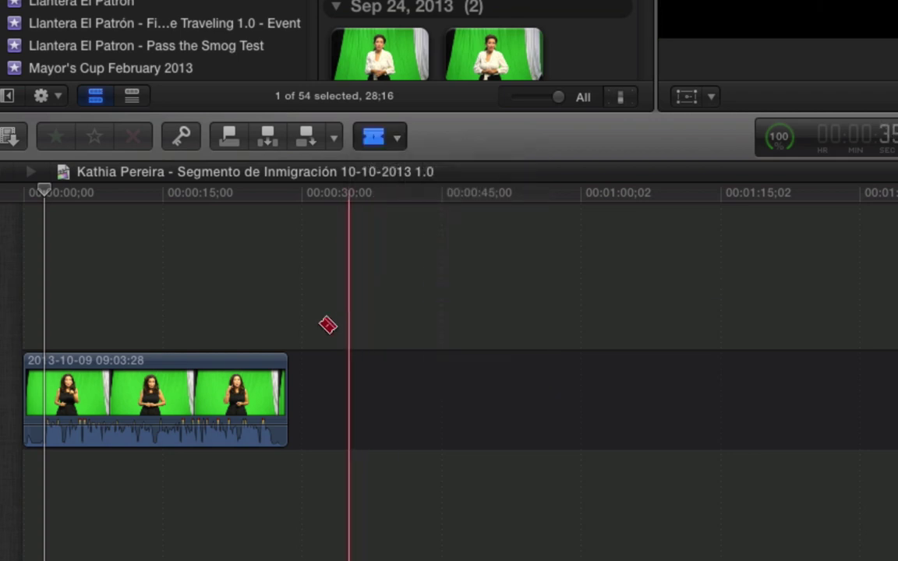
{"action": "left_click", "coordinate": [56, 402]}
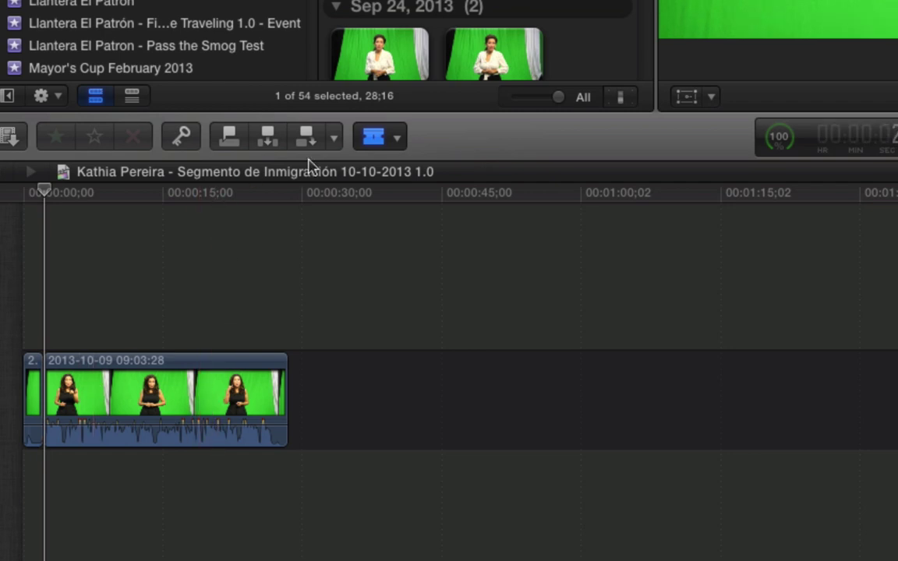
- Delete the short opening piece so the timeline runs 26;10, then play it back
{"action": "left_click", "coordinate": [377, 137]}
{"action": "left_click", "coordinate": [378, 170]}
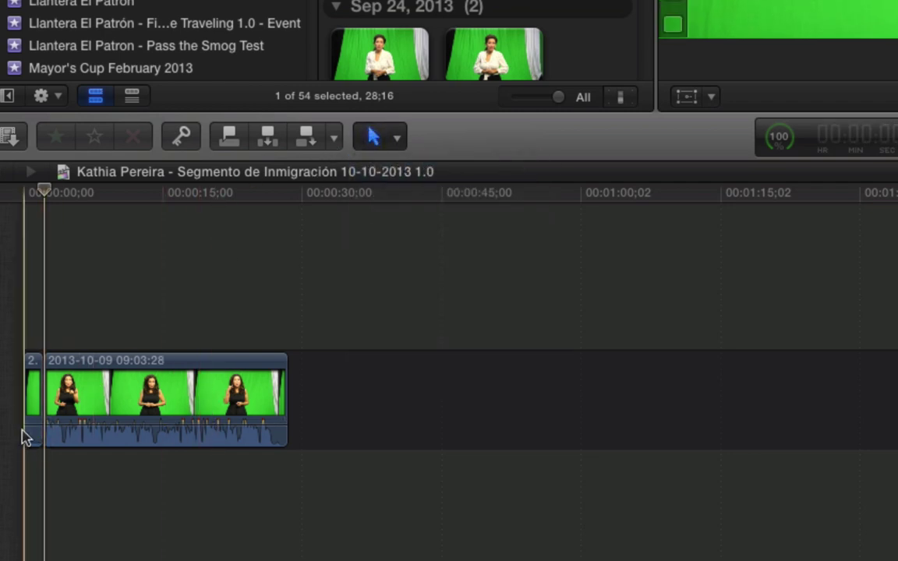
{"action": "left_click", "coordinate": [34, 415]}
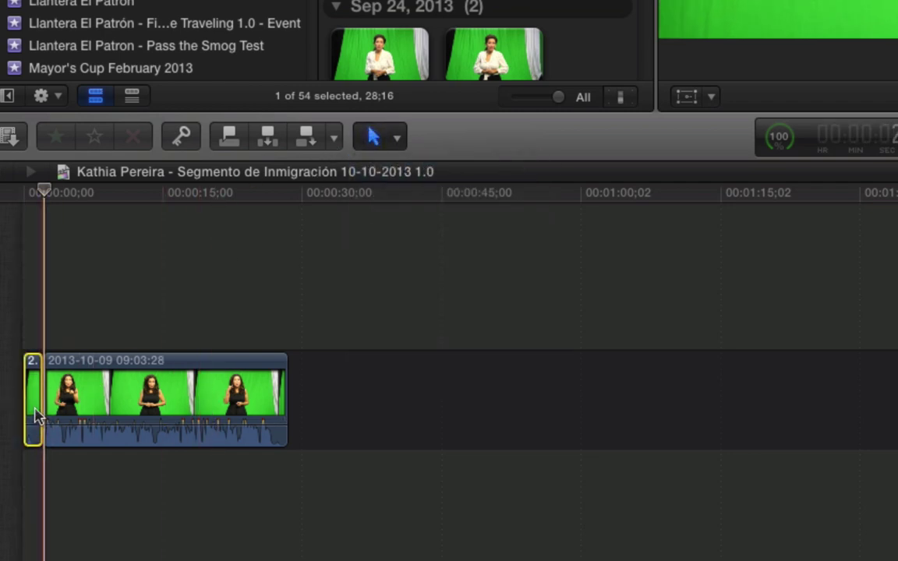
{"action": "key", "text": "BackSpace"}
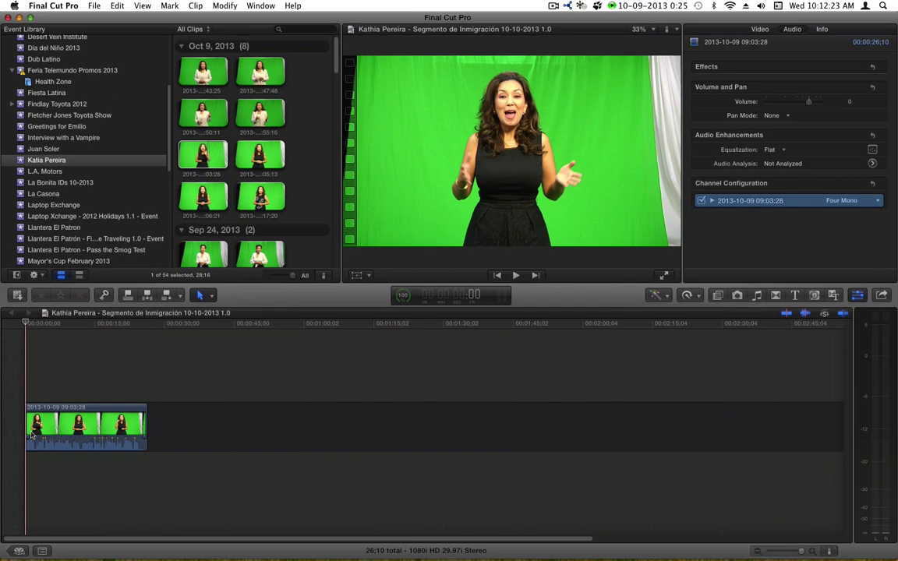
{"action": "key", "text": "space"}
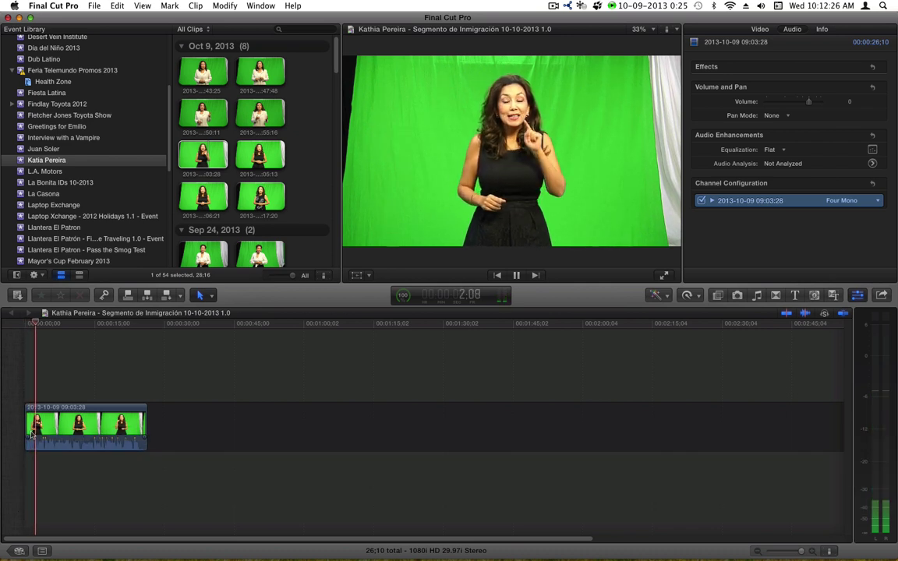
{"action": "key", "text": "space"}
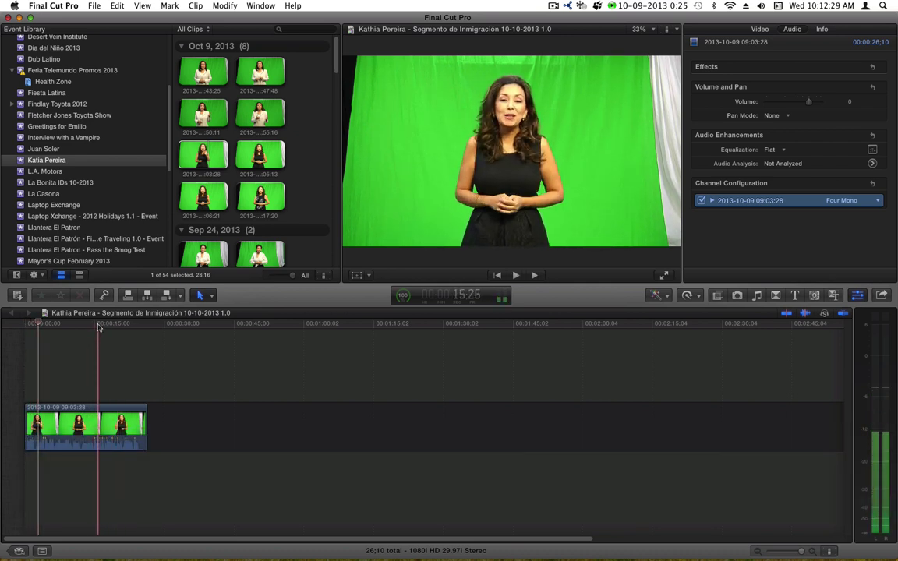
- Blade the clip at 24;25 and delete the leftover end piece
{"action": "left_click", "coordinate": [139, 326]}
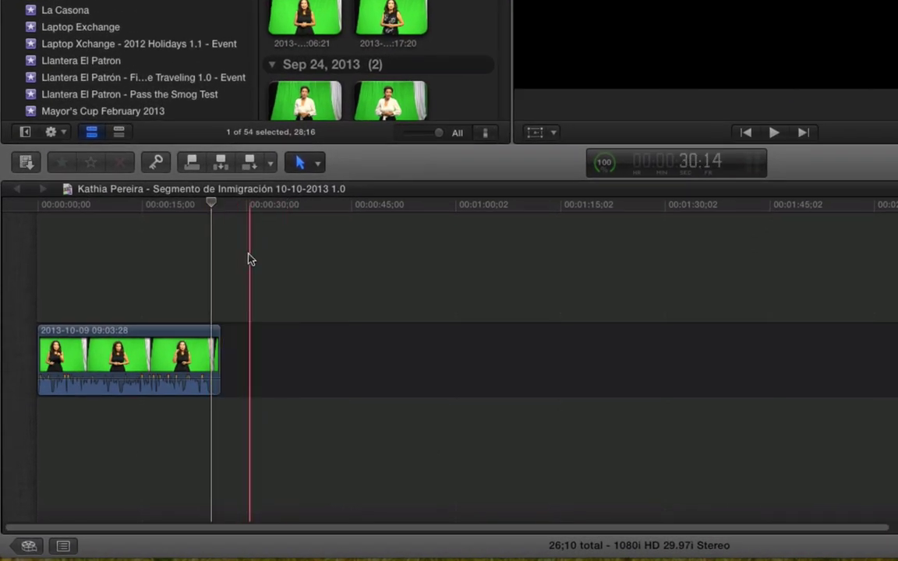
{"action": "left_click", "coordinate": [316, 162]}
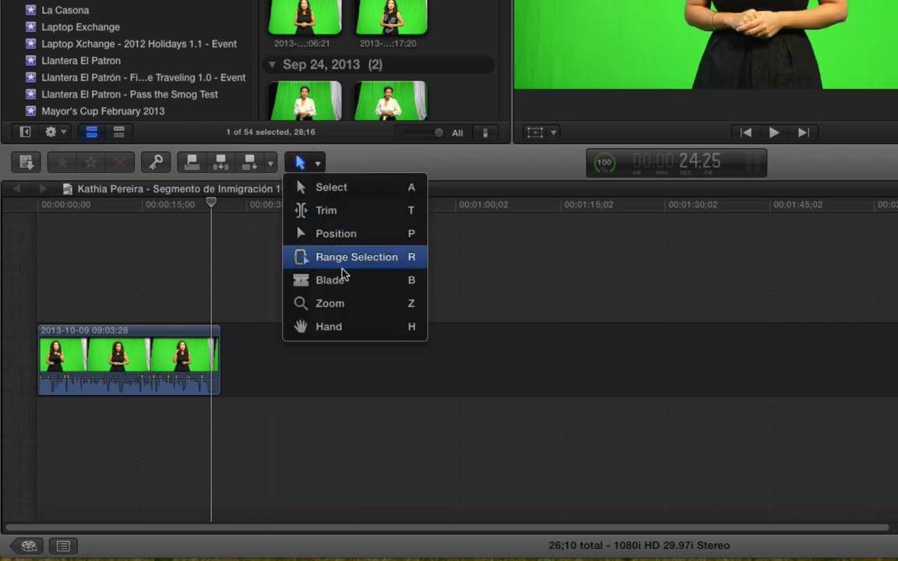
{"action": "left_click", "coordinate": [382, 257]}
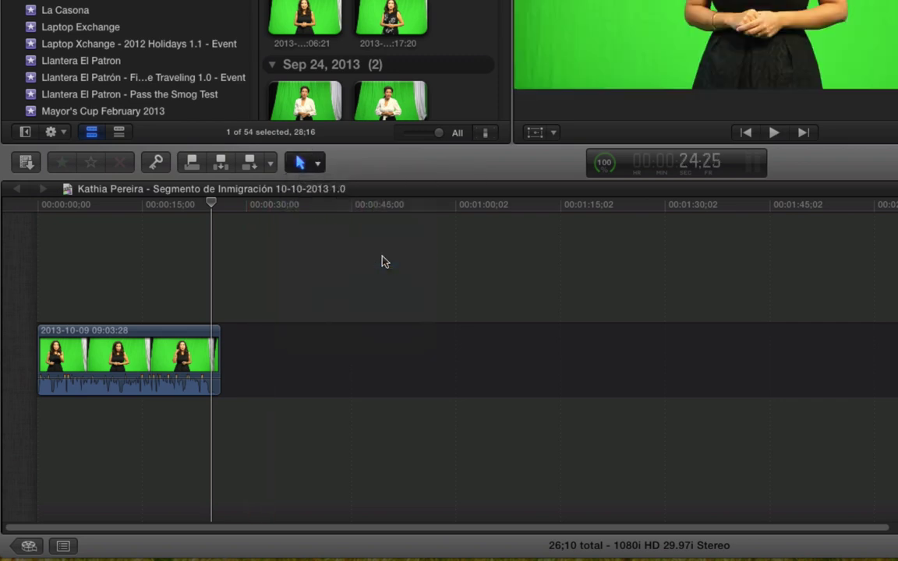
{"action": "left_click", "coordinate": [321, 162]}
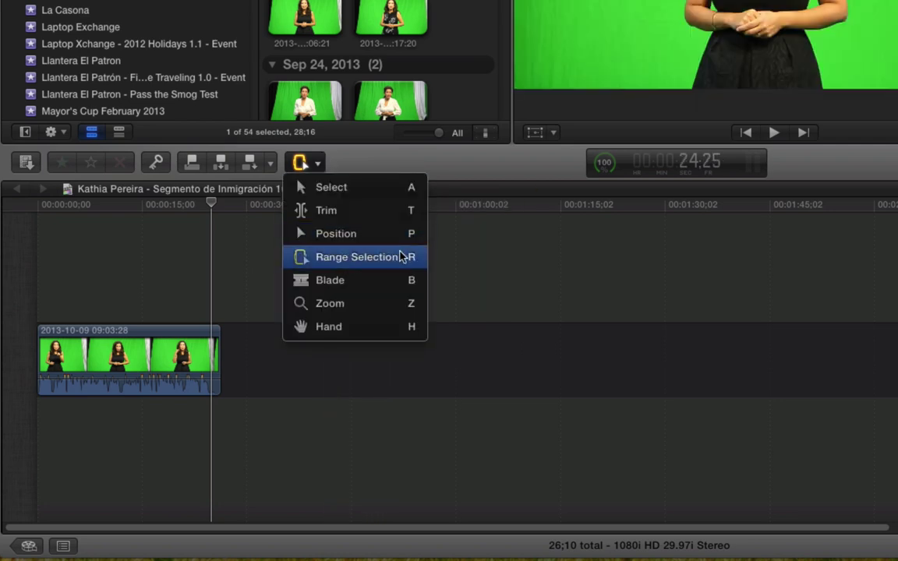
{"action": "left_click", "coordinate": [301, 162]}
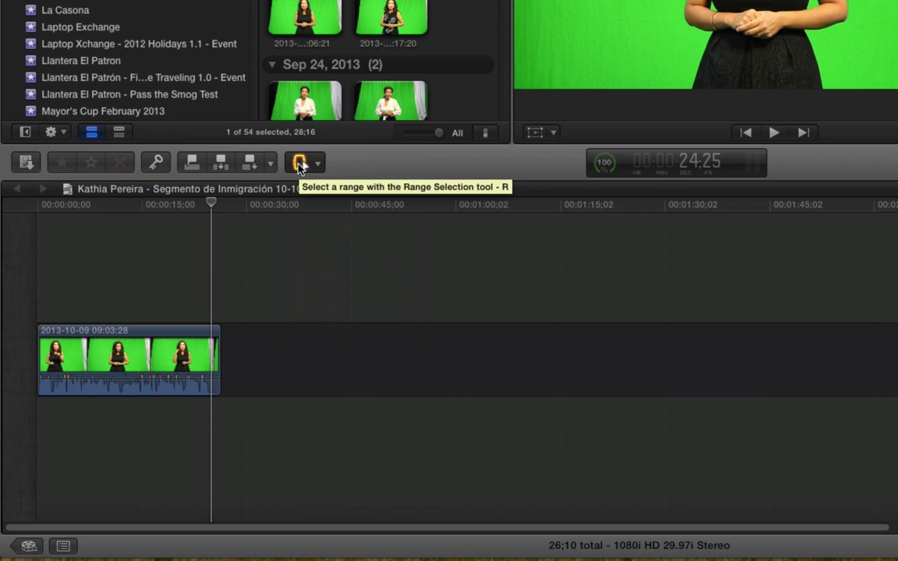
{"action": "key", "text": "b"}
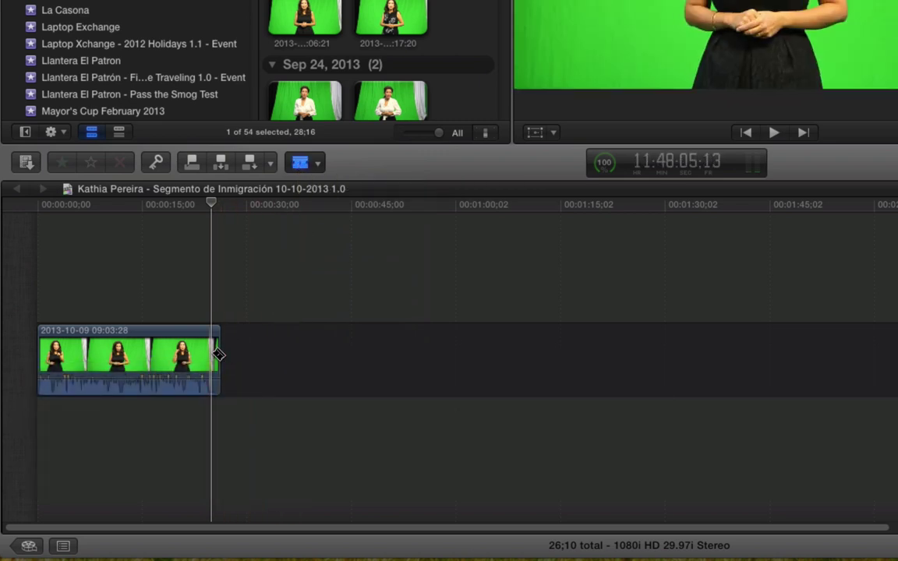
{"action": "key", "text": "l"}
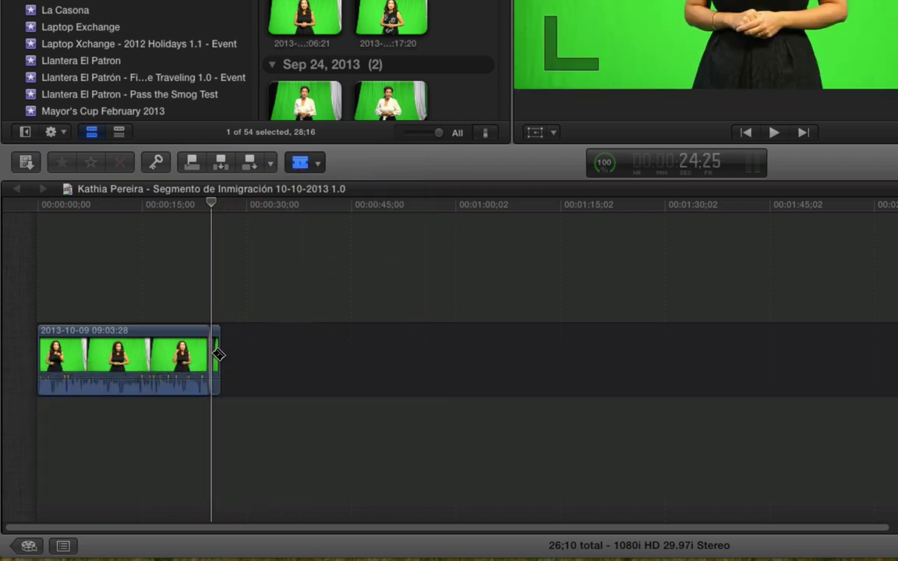
{"action": "key", "text": "a"}
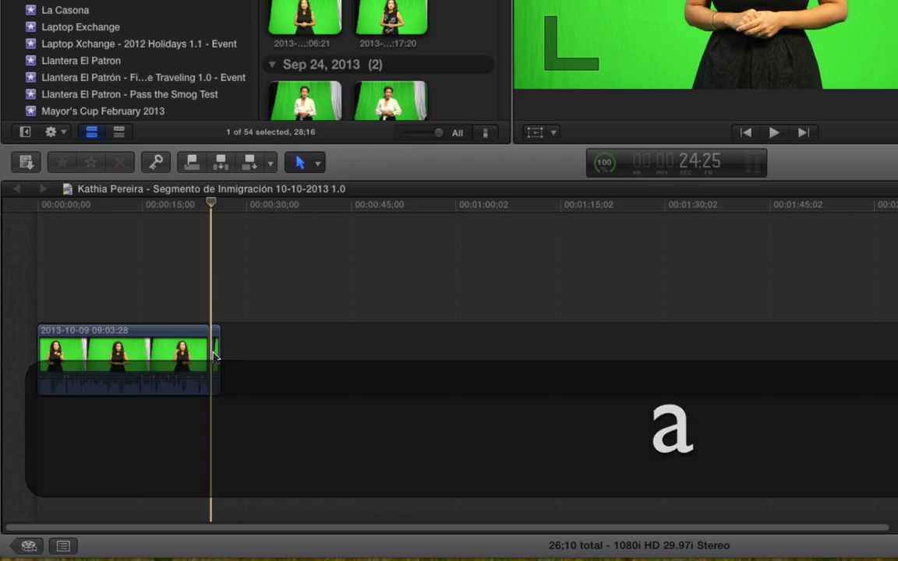
{"action": "left_click", "coordinate": [217, 356]}
{"action": "key", "text": "BackSpace"}
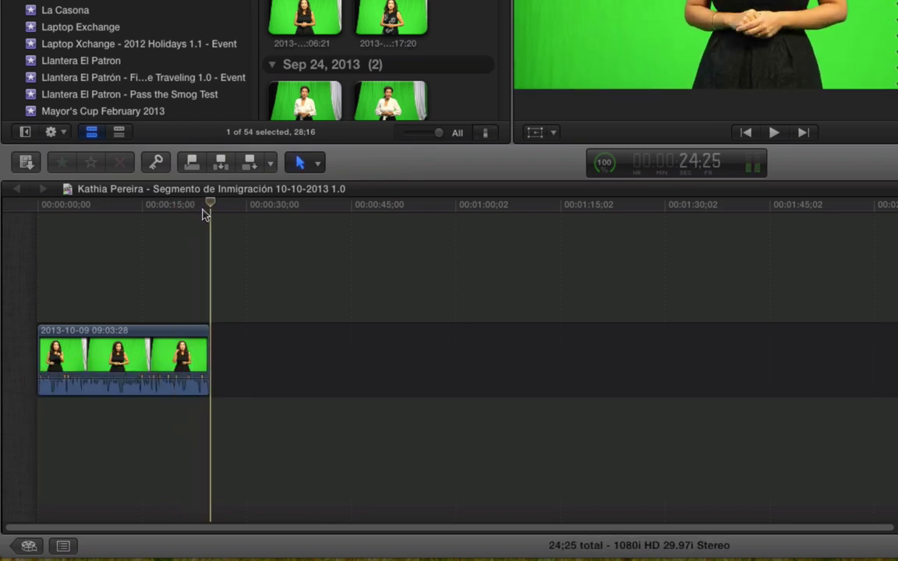
- Play the 24;25 trimmed clip from the start, then stop with the playhead at its end
{"action": "left_click", "coordinate": [154, 212]}
{"action": "key", "text": "Home"}
{"action": "key", "text": "cmd+4"}
{"action": "key", "text": "space"}
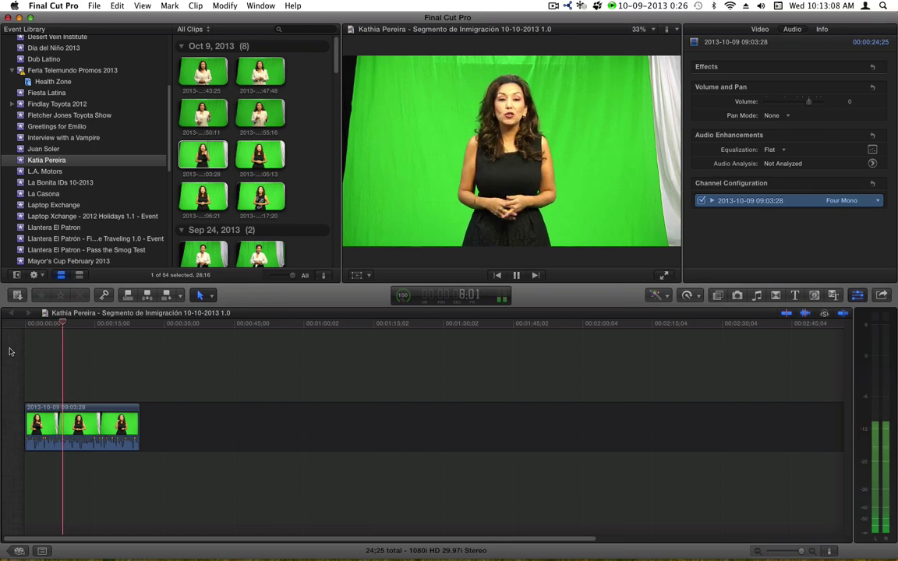
{"action": "key", "text": "space"}
{"action": "left_click", "coordinate": [137, 334]}
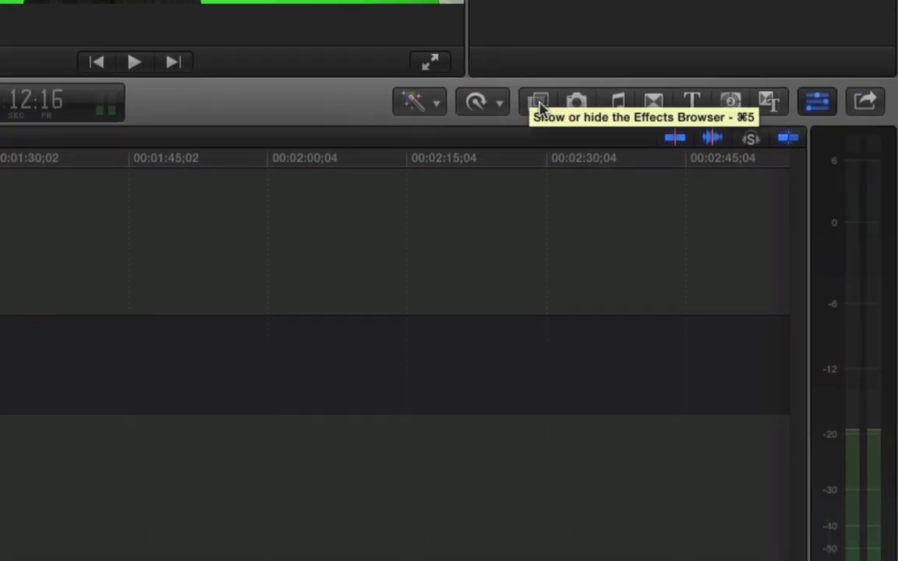
- Apply the white-background Facebook and Twitter custom effect to the green-screen clip
{"action": "left_click", "coordinate": [539, 103]}
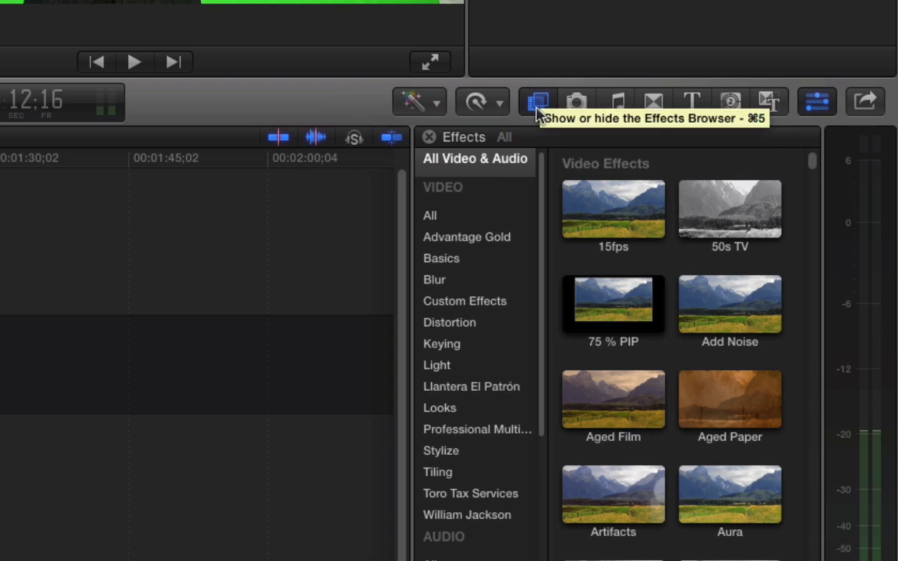
{"action": "scroll", "coordinate": [530, 390], "scroll_direction": "down", "scroll_amount": 1}
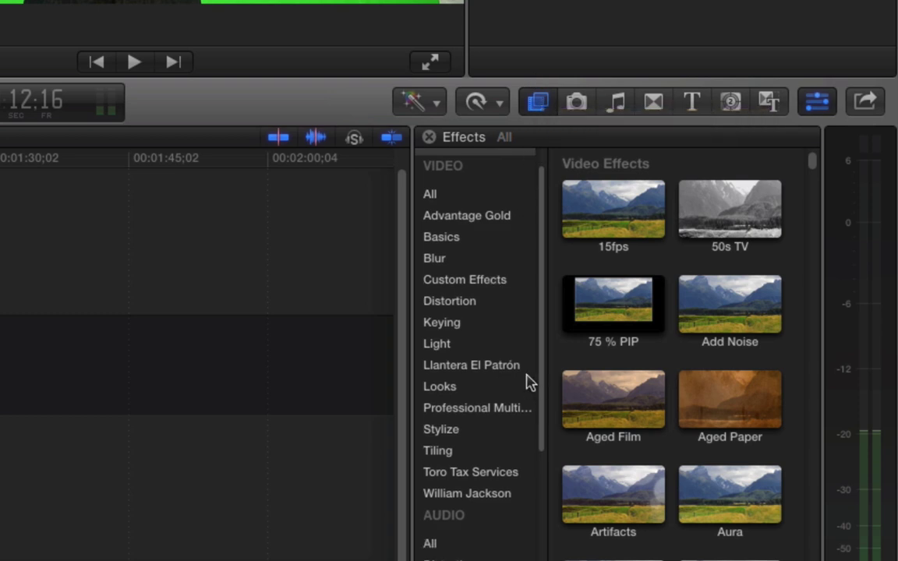
{"action": "left_click", "coordinate": [476, 284]}
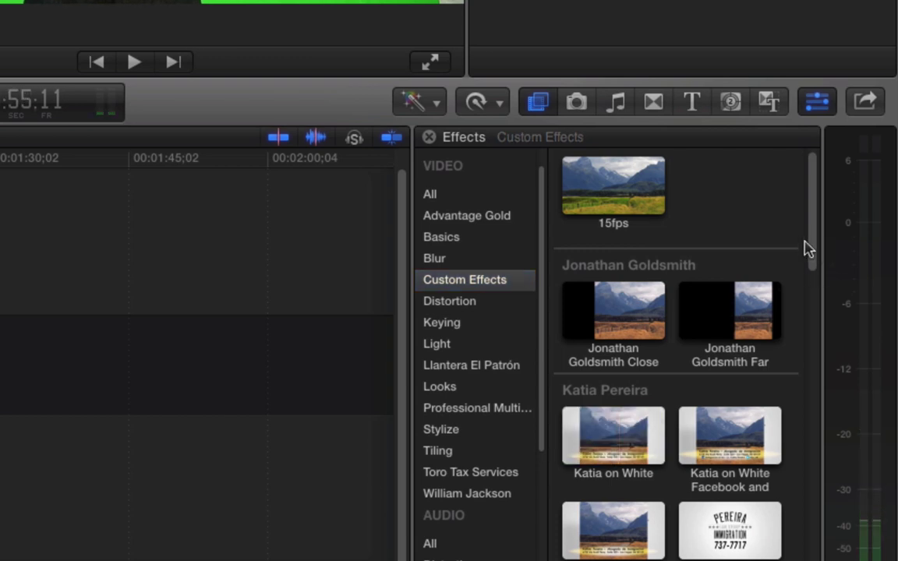
{"action": "left_click_drag", "start_coordinate": [810, 253], "coordinate": [810, 286]}
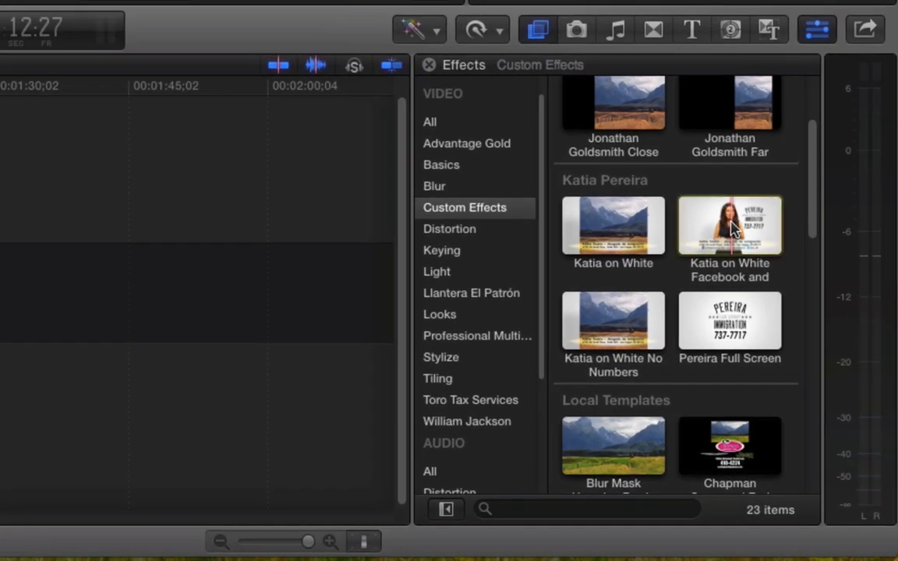
{"action": "left_click", "coordinate": [810, 396]}
{"action": "left_click_drag", "start_coordinate": [740, 226], "coordinate": [204, 288]}
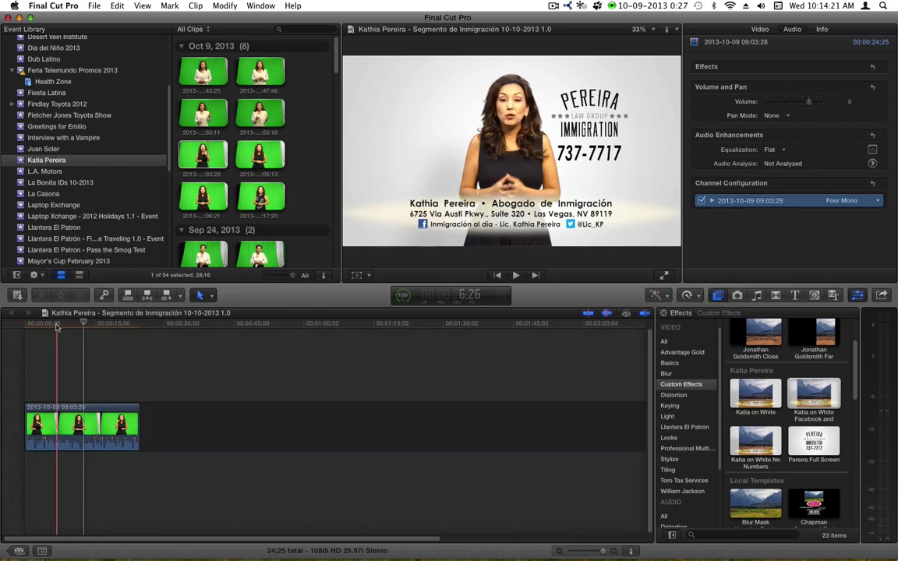
{"action": "left_click", "coordinate": [122, 330]}
{"action": "left_click", "coordinate": [110, 366]}
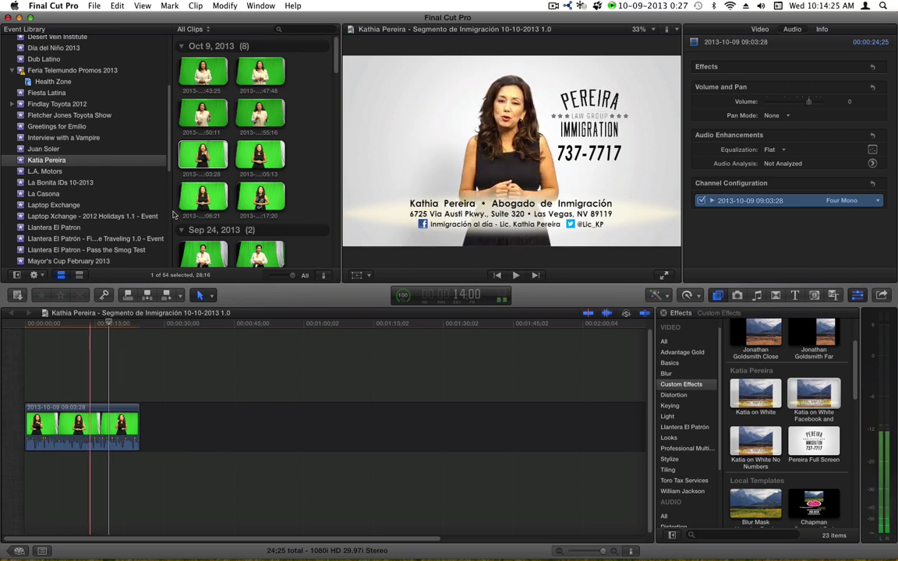
{"action": "left_click", "coordinate": [325, 54]}
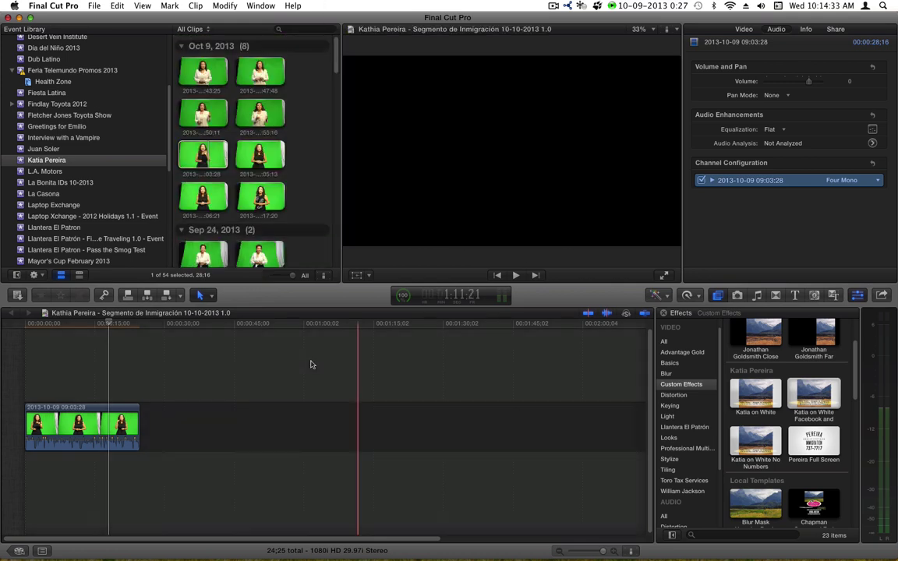
{"action": "left_click", "coordinate": [26, 326]}
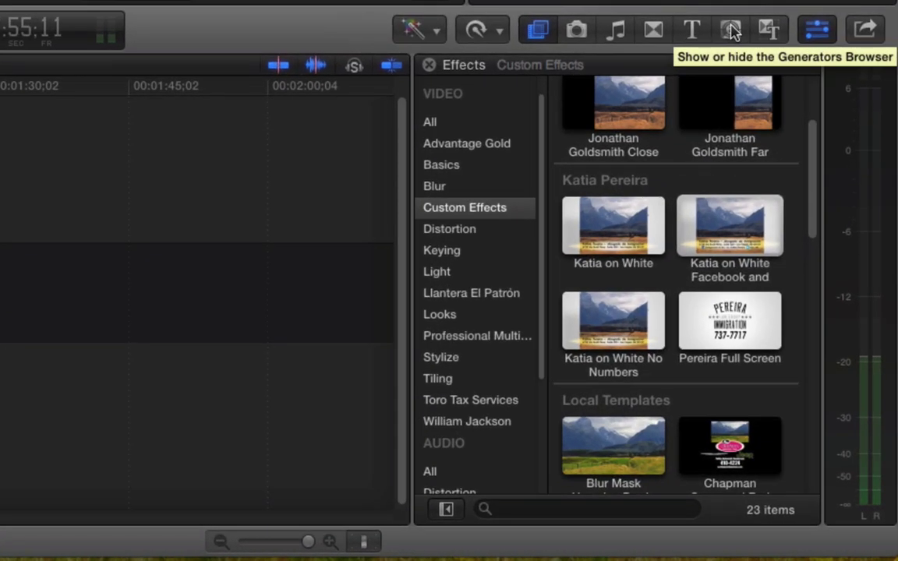
- Drag a Placeholder generator to the timeline start, making the sequence 34;25
{"action": "left_click", "coordinate": [777, 176]}
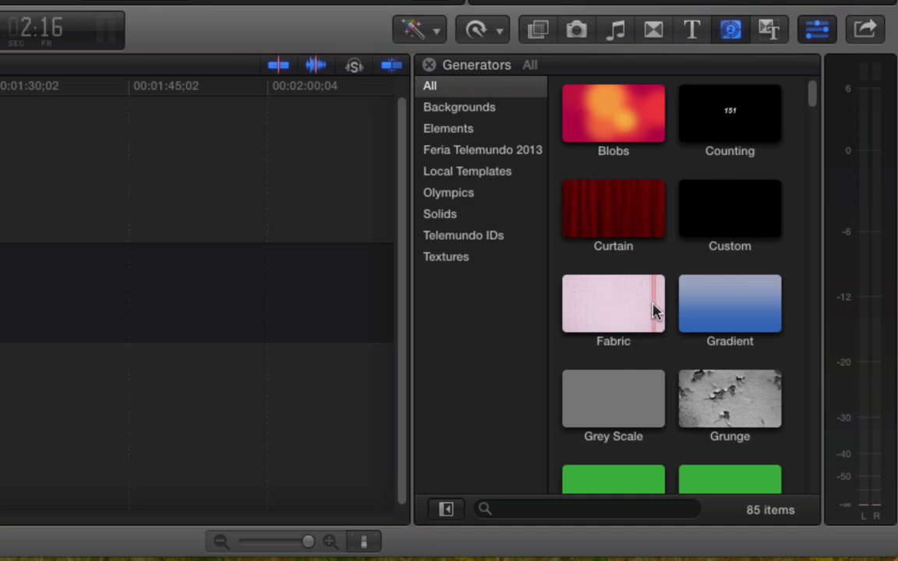
{"action": "scroll", "coordinate": [654, 304], "scroll_direction": "down", "scroll_amount": 4}
{"action": "scroll", "coordinate": [654, 303], "scroll_direction": "down", "scroll_amount": 5}
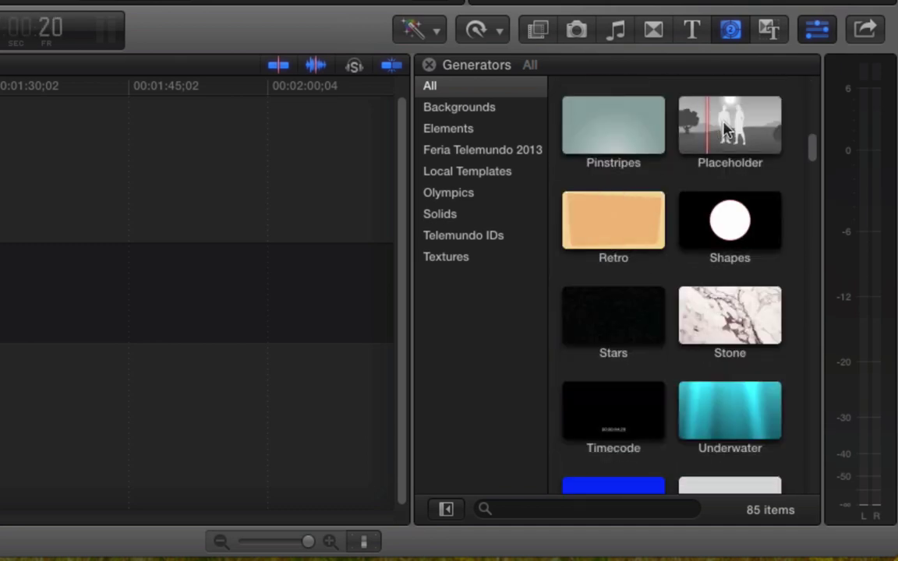
{"action": "left_click_drag", "start_coordinate": [740, 122], "coordinate": [46, 300]}
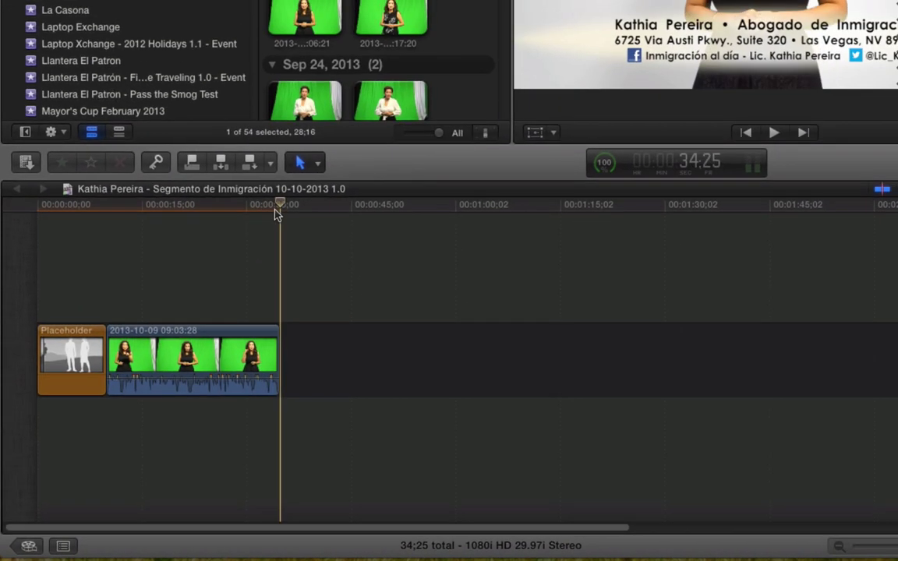
- Trim the Placeholder's end by -425 to about 05;04, bringing the sequence to 29;29
{"action": "left_click", "coordinate": [367, 92]}
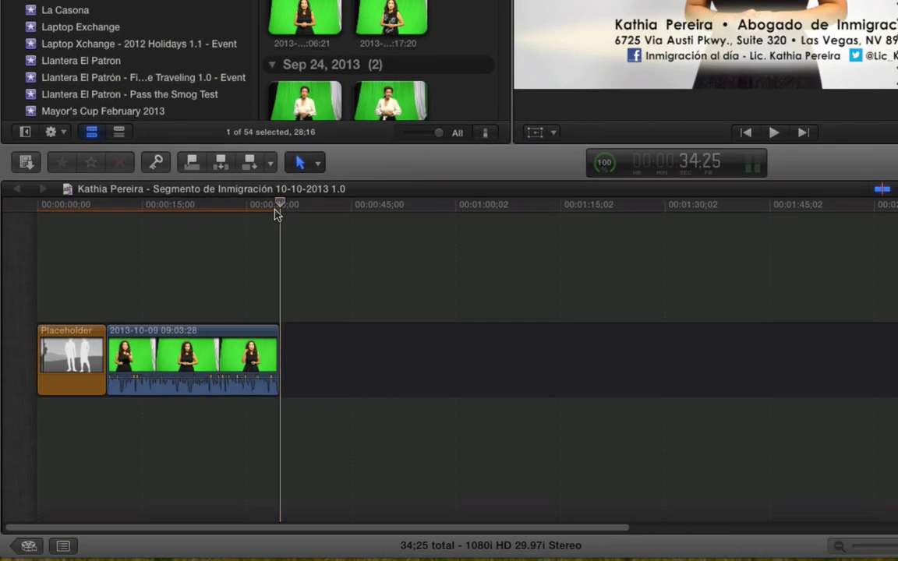
{"action": "left_click", "coordinate": [99, 357]}
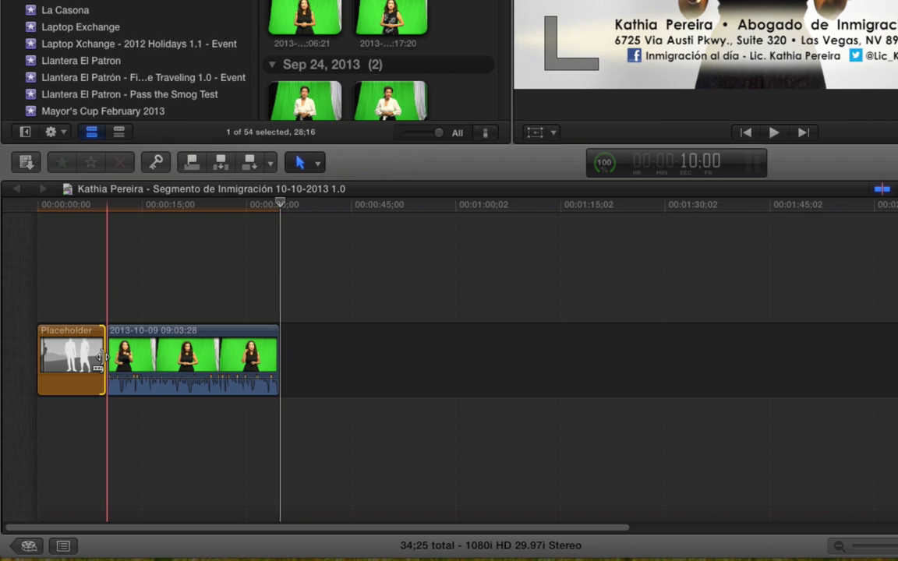
{"action": "type", "text": "-425"}
{"action": "key", "text": "Return"}
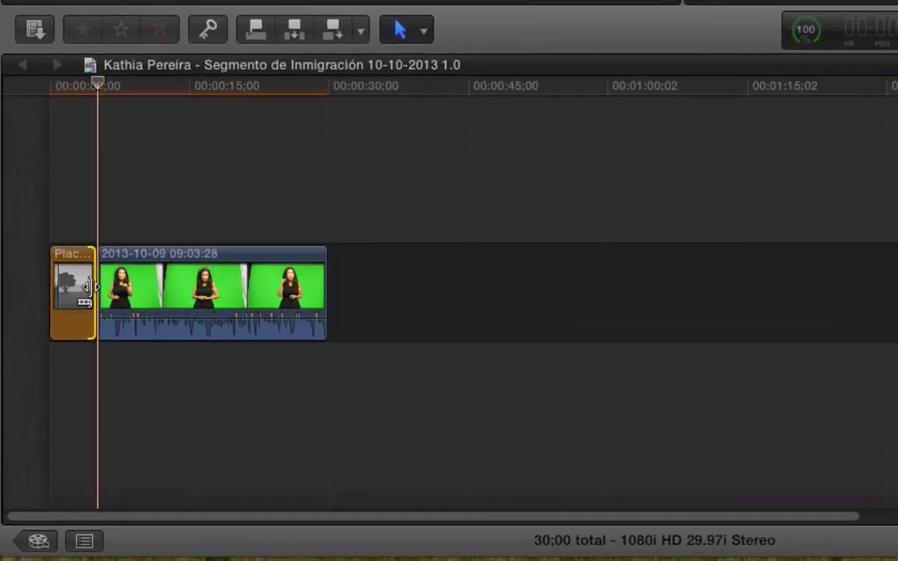
{"action": "left_click_drag", "start_coordinate": [69, 357], "coordinate": [103, 349]}
{"action": "left_click_drag", "start_coordinate": [135, 279], "coordinate": [92, 294]}
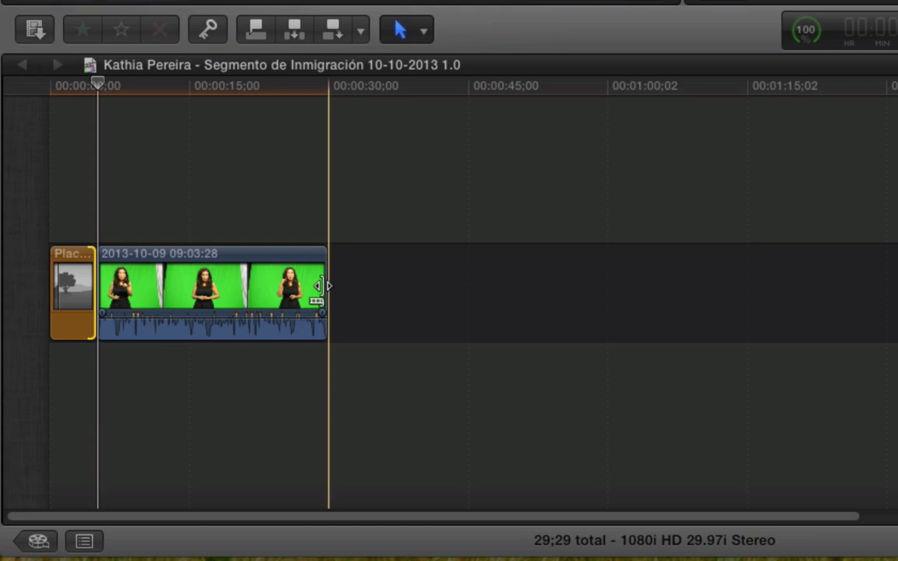
{"action": "mouse_move", "coordinate": [87, 298]}
{"action": "left_mouse_down"}
{"action": "mouse_move", "coordinate": [202, 299]}
{"action": "mouse_move", "coordinate": [91, 298]}
{"action": "left_mouse_up"}
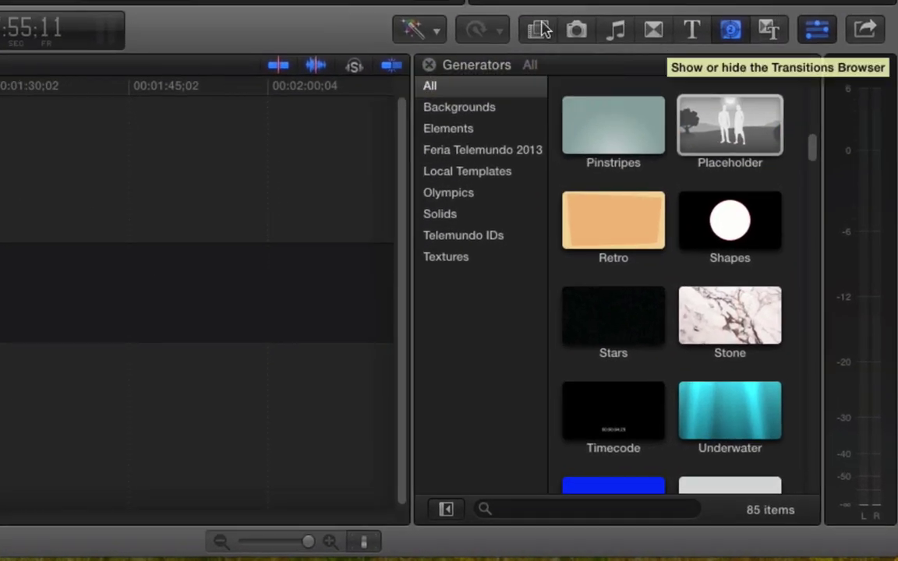
- Apply the full-screen logo custom effect to the Placeholder and play the opening to check it
{"action": "left_click", "coordinate": [717, 295]}
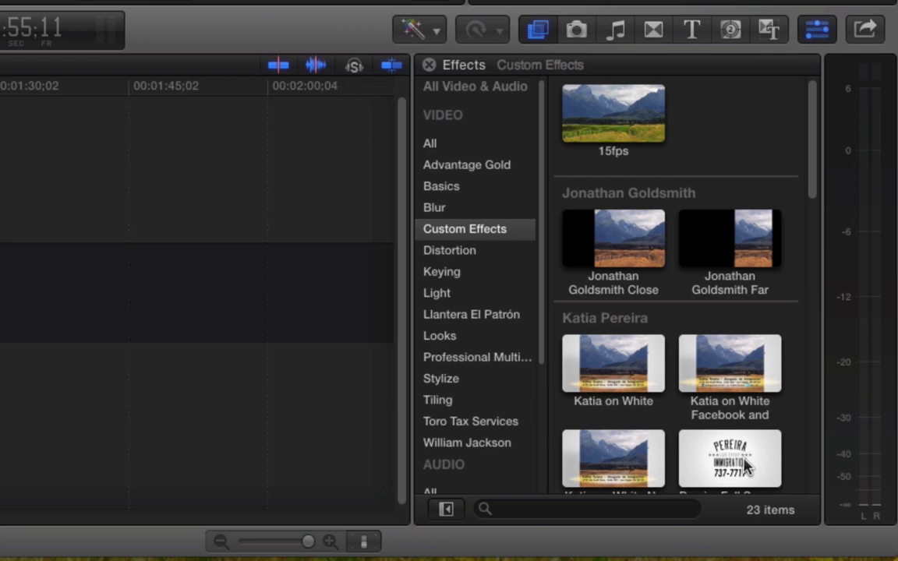
{"action": "left_click_drag", "start_coordinate": [744, 465], "coordinate": [71, 274]}
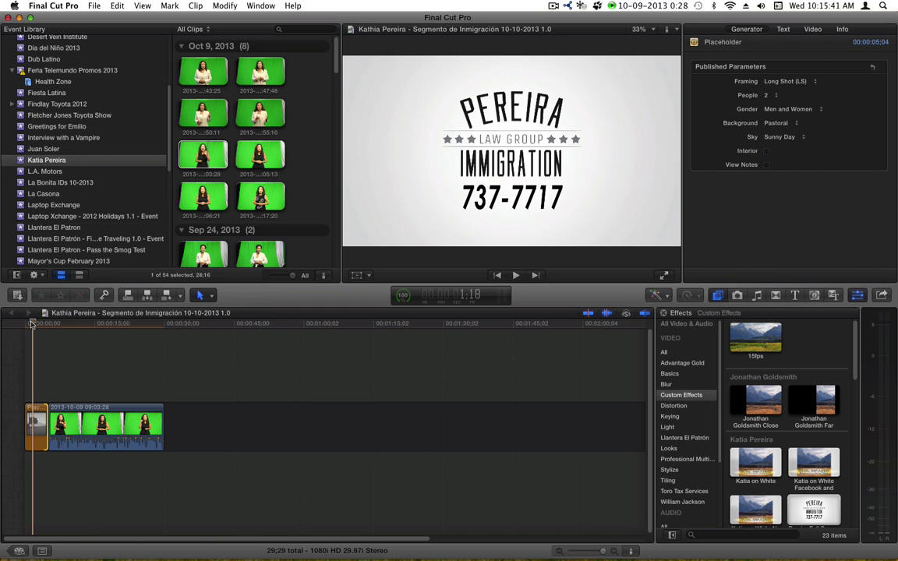
{"action": "left_click_drag", "start_coordinate": [31, 324], "coordinate": [24, 326]}
{"action": "key", "text": "space"}
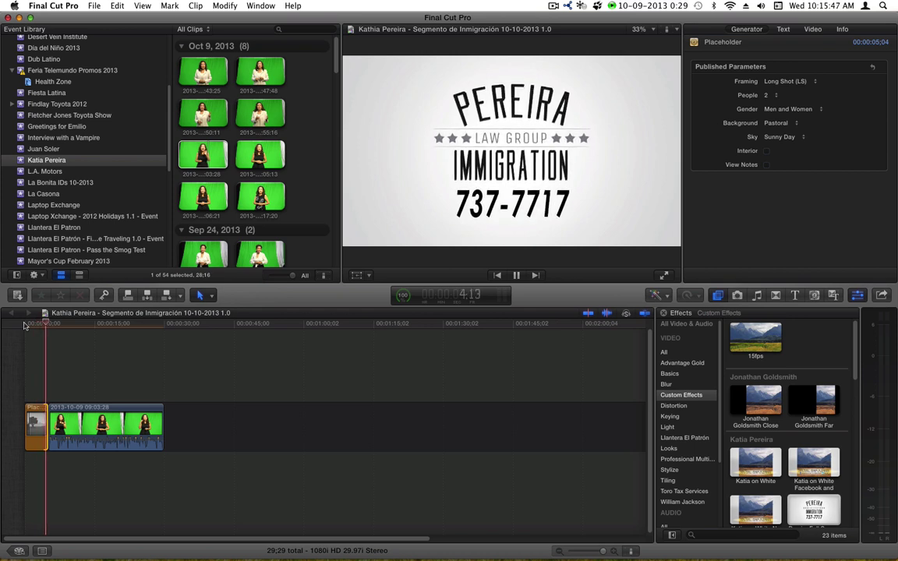
{"action": "key", "text": "space"}
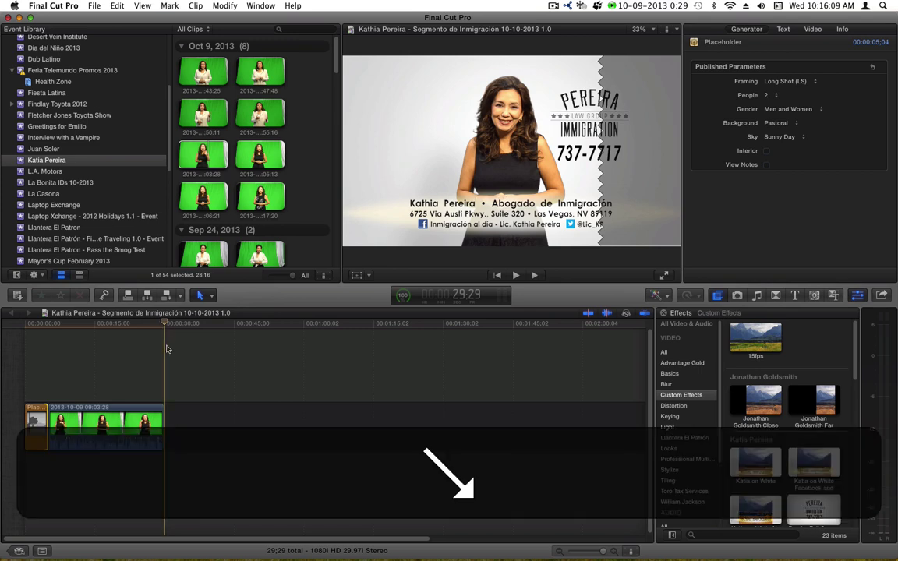
- Nudge the Placeholder's end frame by frame until the sequence totals exactly 30;00
{"action": "left_click", "coordinate": [43, 422]}
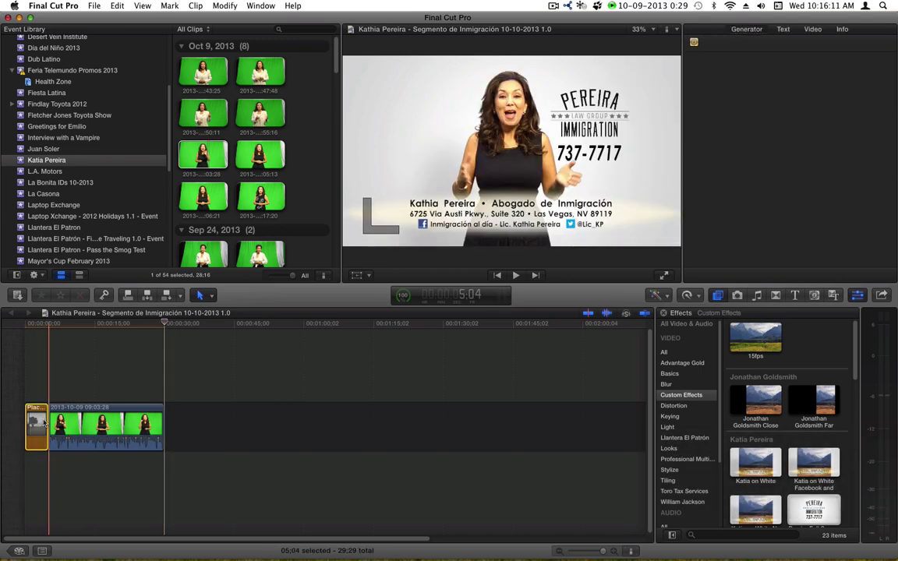
{"action": "key", "text": "period"}
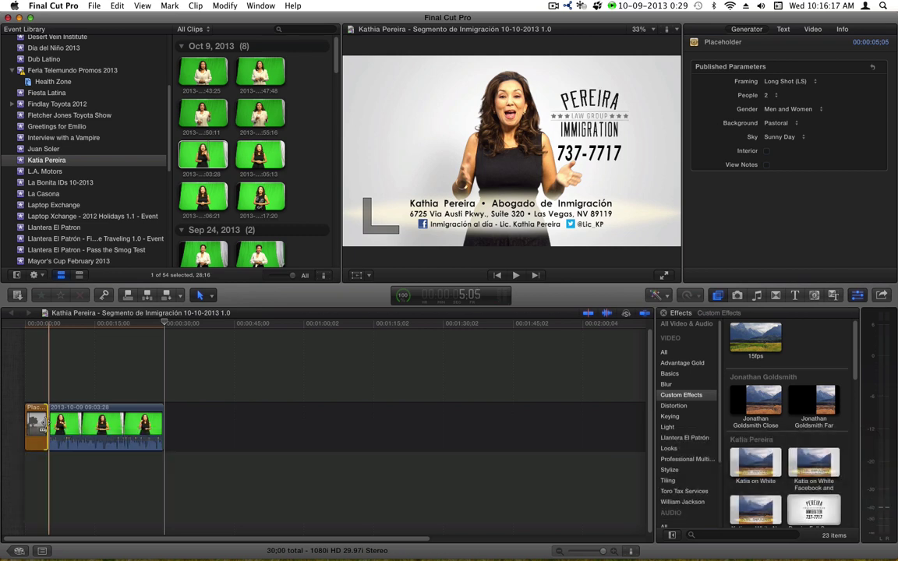
{"action": "key", "text": "comma"}
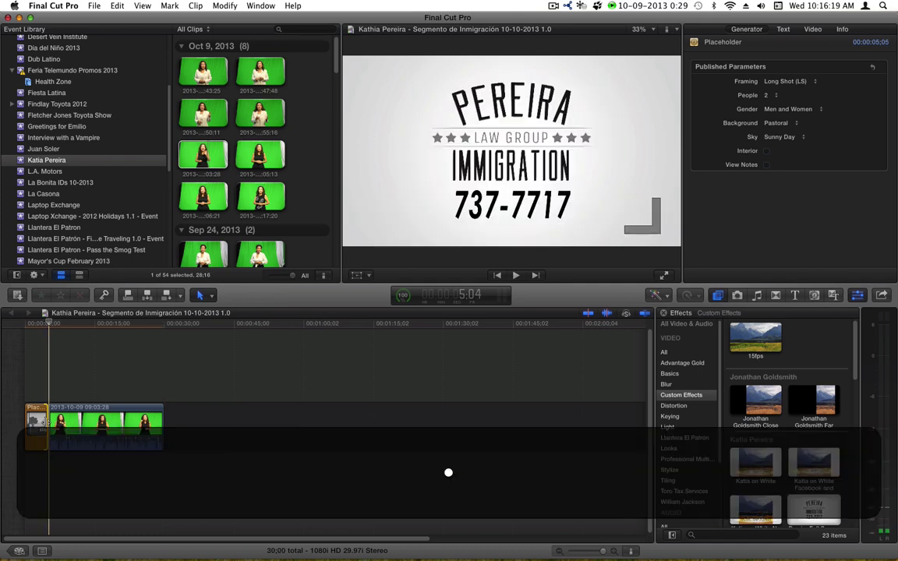
{"action": "key", "text": "comma"}
{"action": "key", "text": "period"}
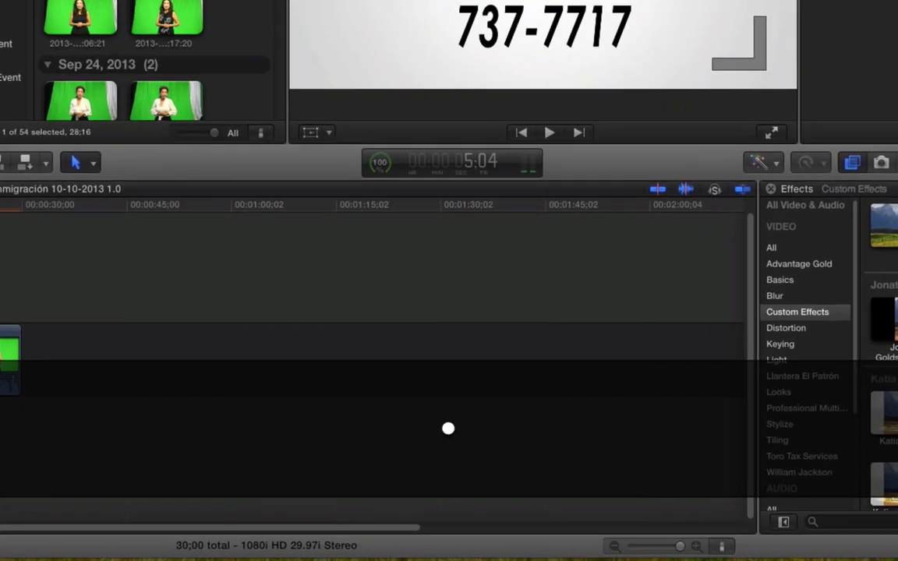
{"action": "key", "text": "comma"}
{"action": "key", "text": "period"}
{"action": "key", "text": "comma"}
{"action": "key", "text": "period"}
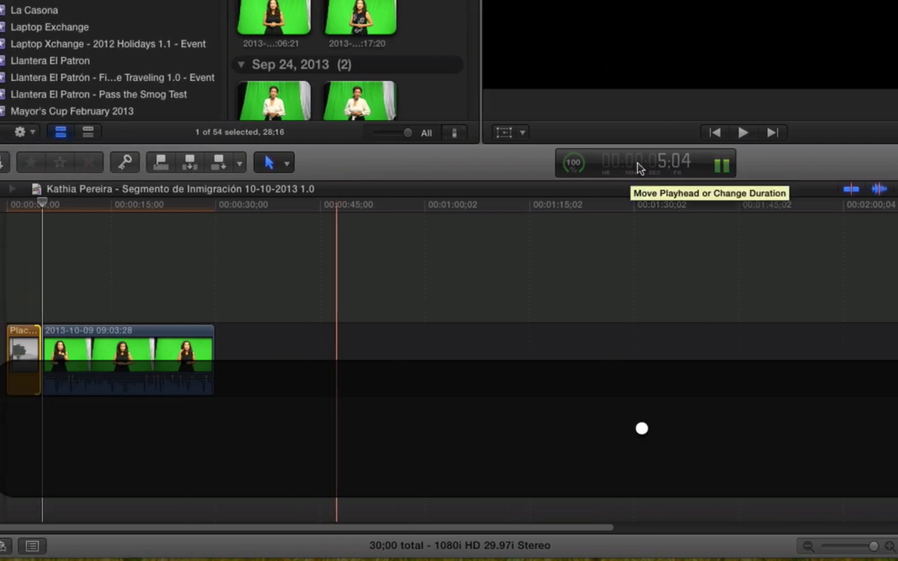
{"action": "key", "text": "comma"}
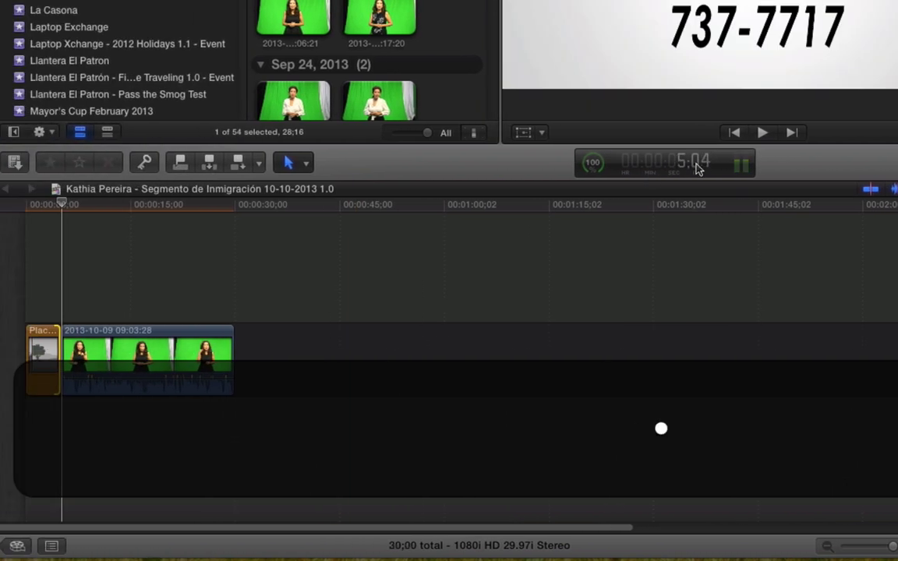
{"action": "key", "text": "period"}
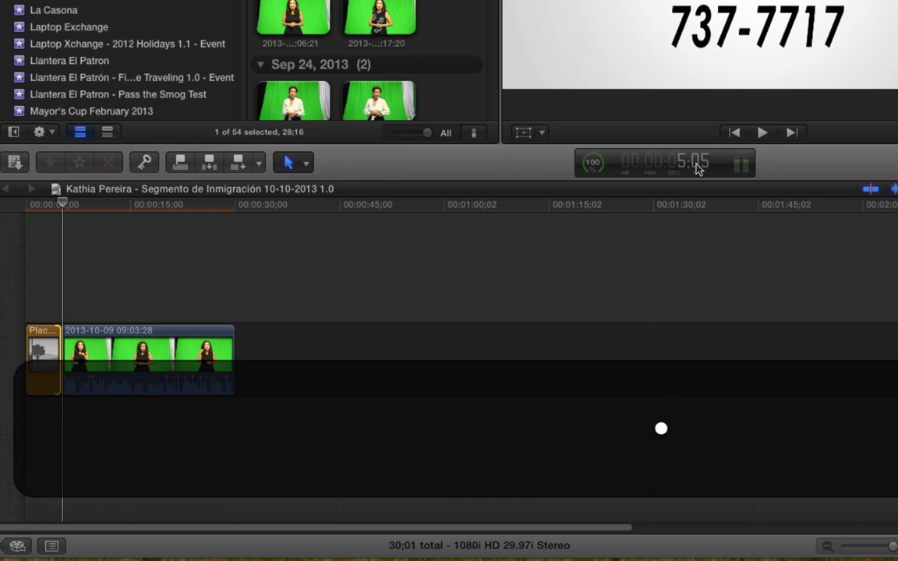
{"action": "key", "text": "comma"}
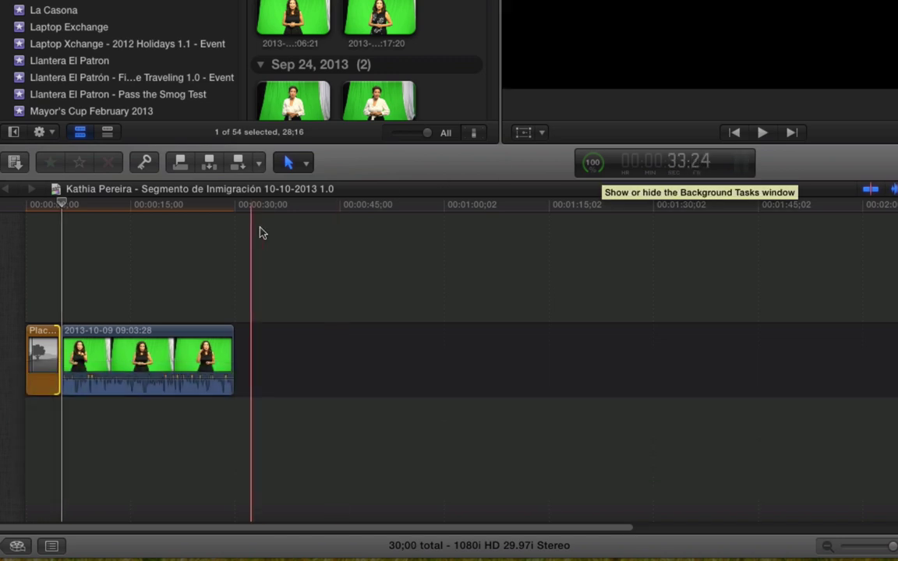
{"action": "left_click", "coordinate": [295, 208]}
{"action": "key", "text": "End"}
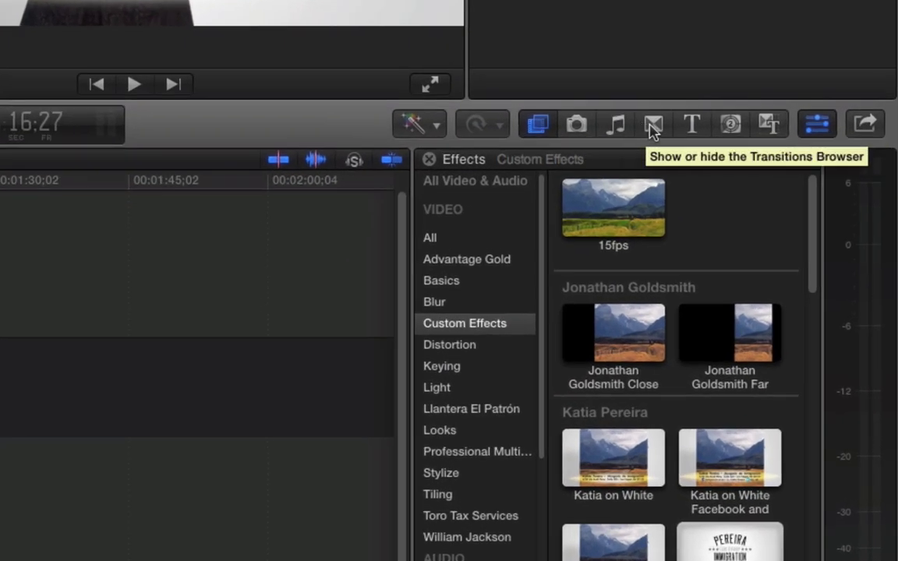
- Add a Cross Dissolve between the logo placeholder and the green-screen clip
{"action": "left_click", "coordinate": [653, 126]}
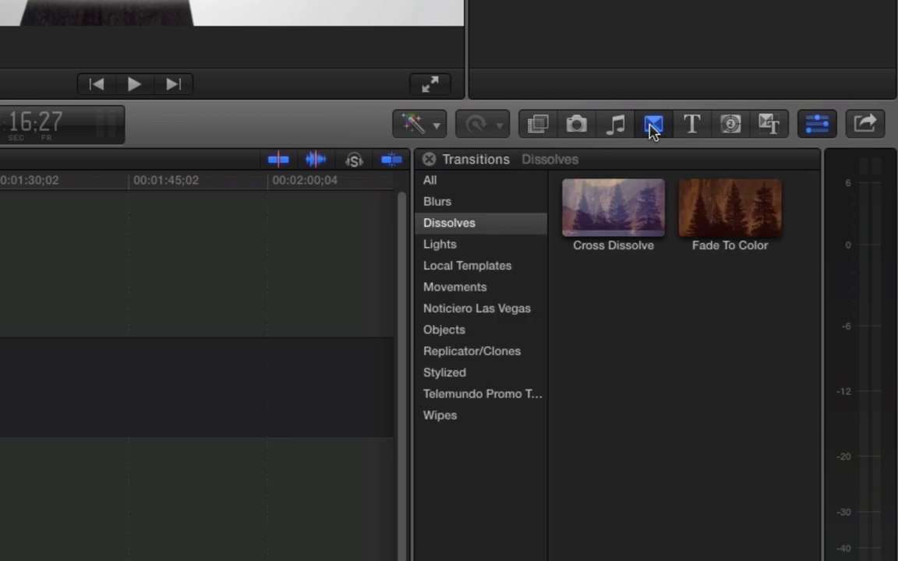
{"action": "left_click", "coordinate": [430, 181]}
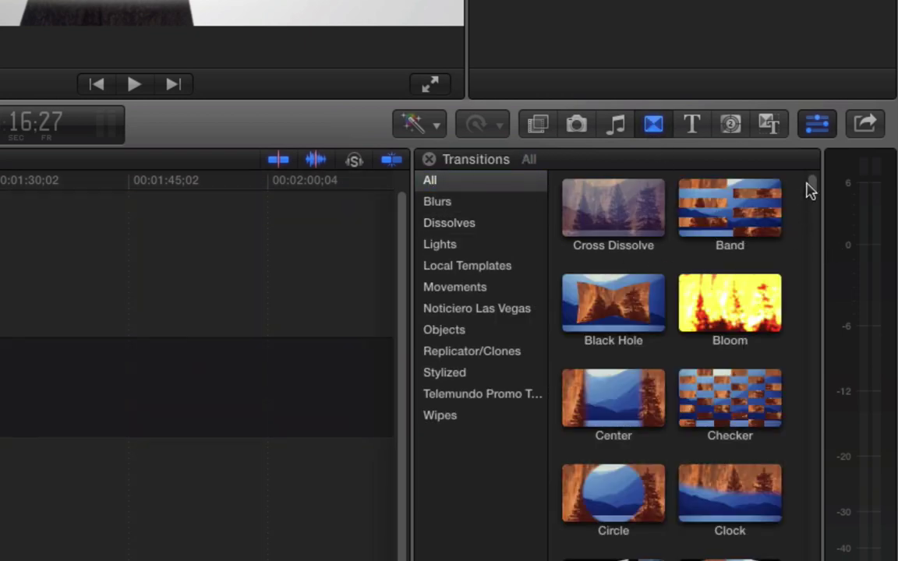
{"action": "scroll", "coordinate": [816, 228], "scroll_direction": "down", "scroll_amount": 2}
{"action": "scroll", "coordinate": [817, 196], "scroll_direction": "up", "scroll_amount": 2}
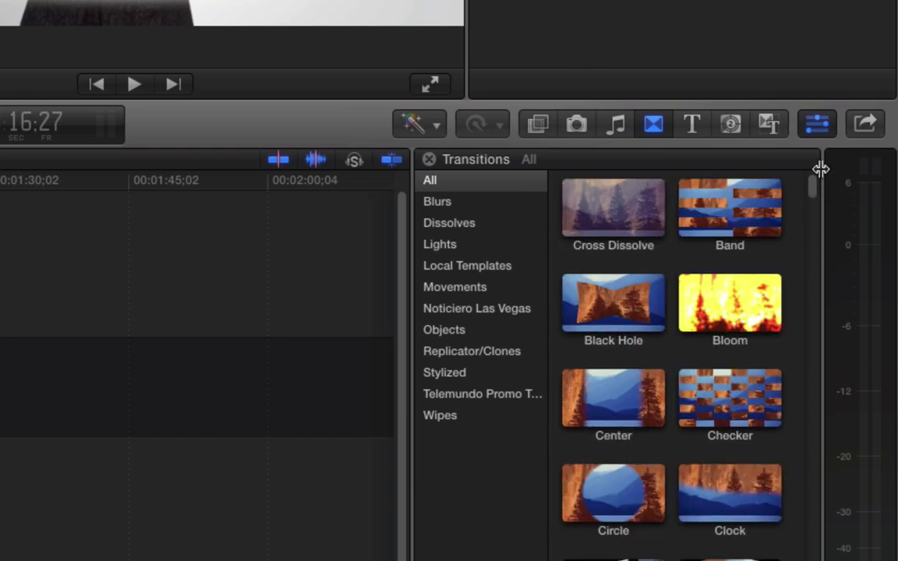
{"action": "left_click", "coordinate": [442, 225]}
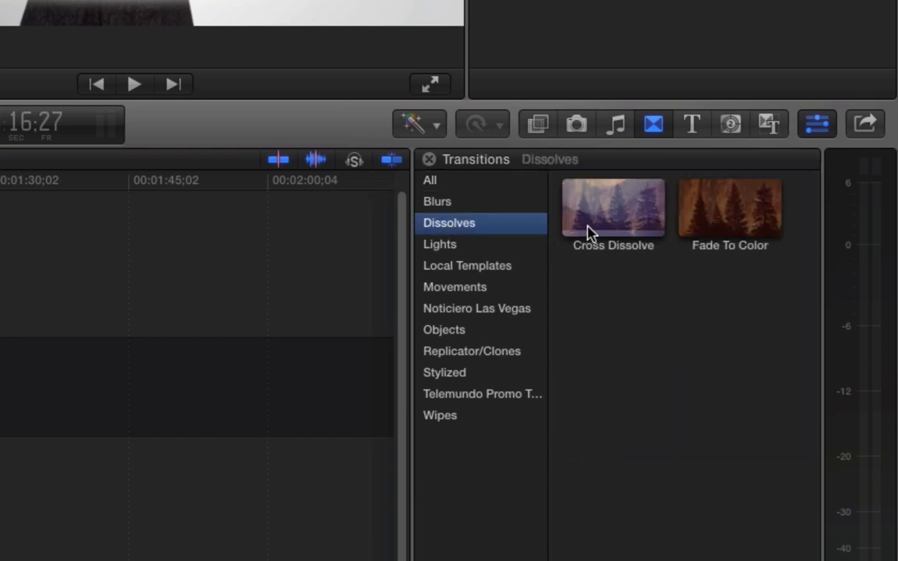
{"action": "left_click", "coordinate": [595, 226]}
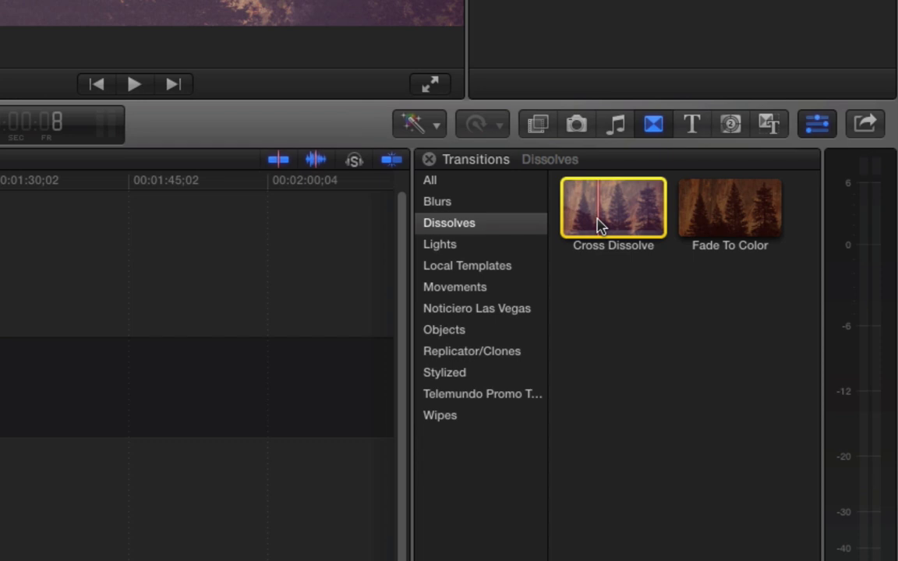
{"action": "mouse_move", "coordinate": [599, 226]}
{"action": "left_mouse_down"}
{"action": "mouse_move", "coordinate": [649, 295]}
{"action": "mouse_move", "coordinate": [110, 287]}
{"action": "mouse_move", "coordinate": [108, 298]}
{"action": "left_mouse_up"}
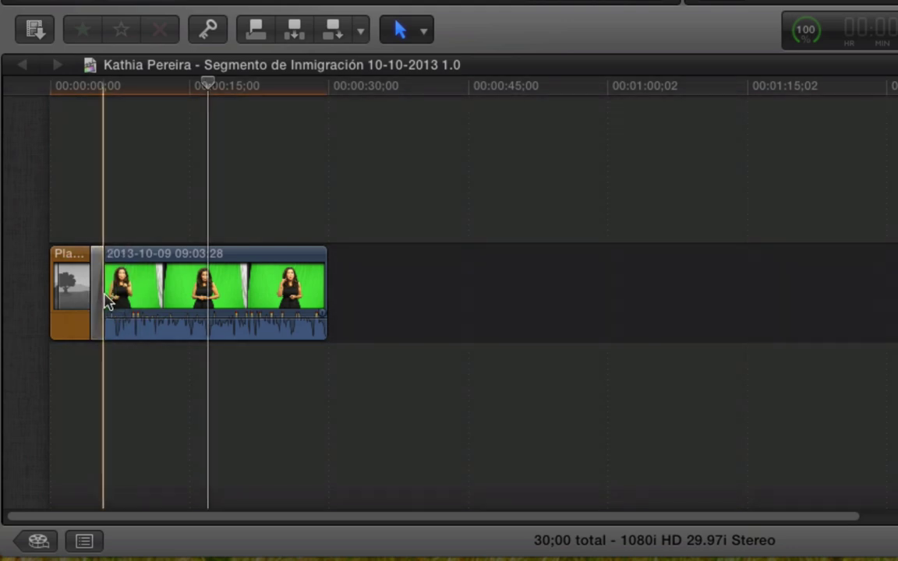
- Select the one-second dissolve and play it back to preview the blend
{"action": "left_click", "coordinate": [95, 274]}
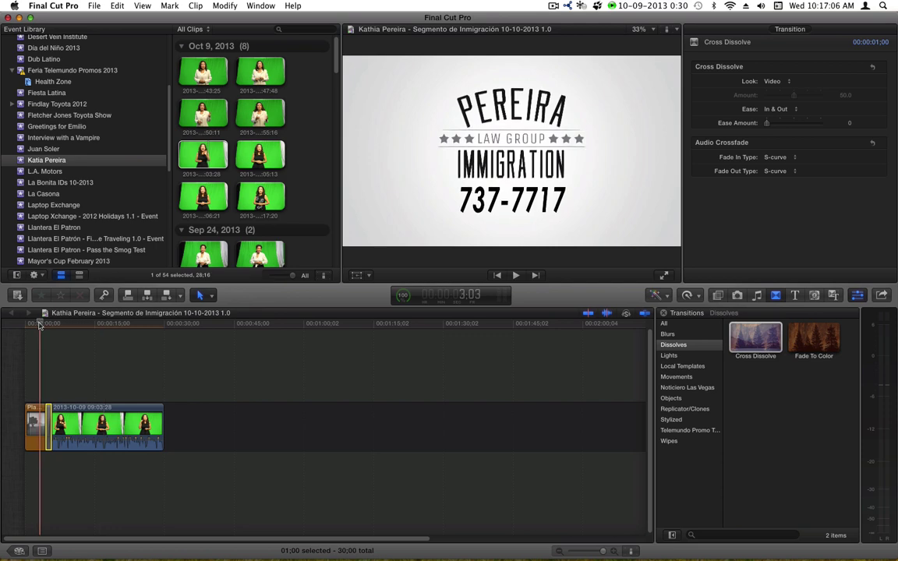
{"action": "key", "text": "space"}
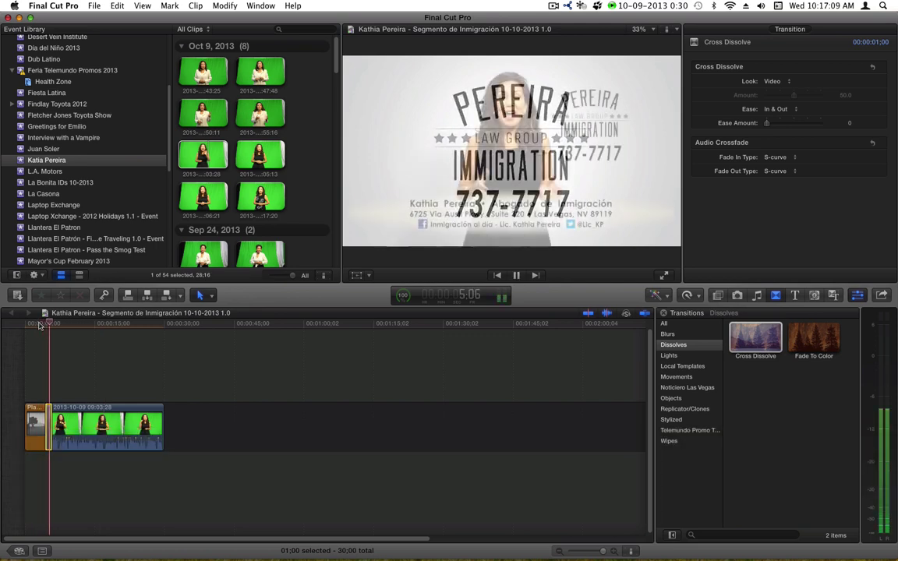
{"action": "key", "text": "space"}
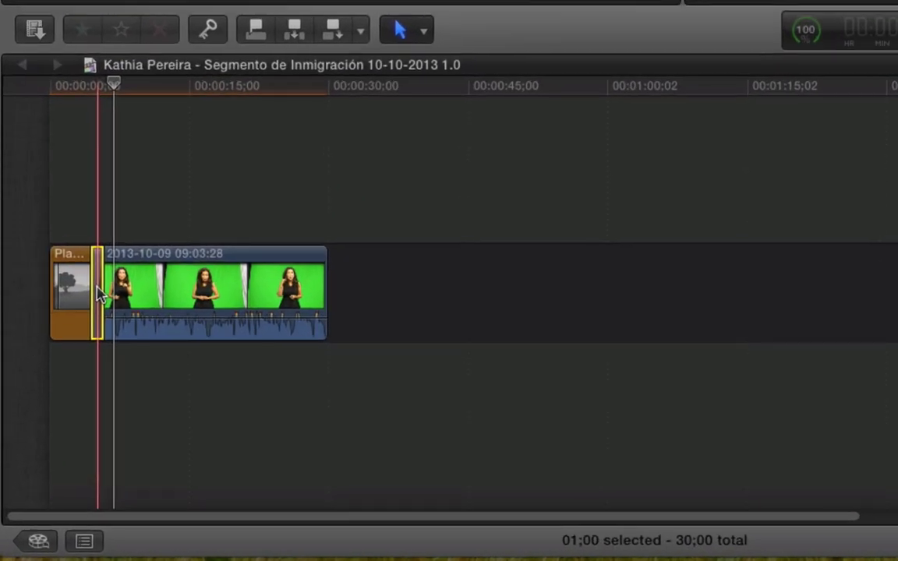
- Change the cross dissolve duration to 10 frames and play it back to check
{"action": "right_click", "coordinate": [99, 294]}
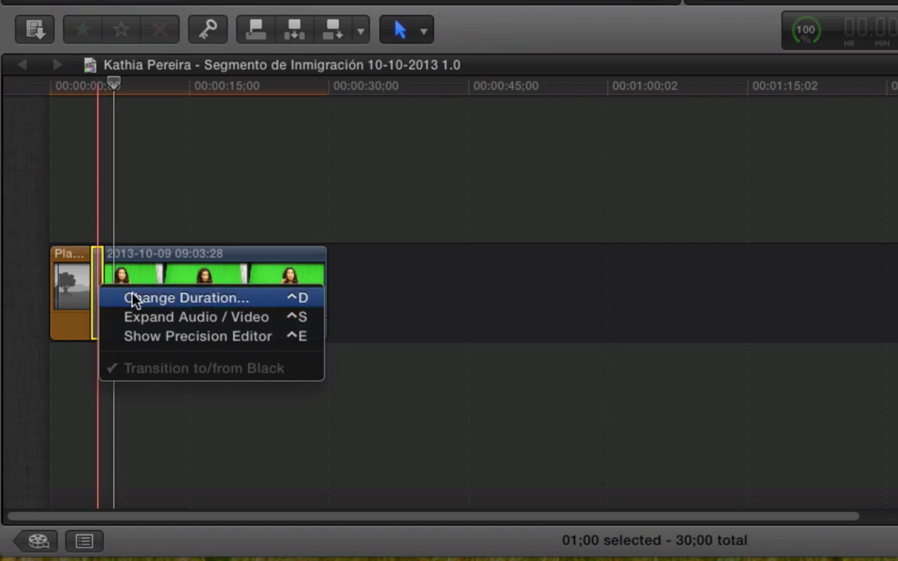
{"action": "left_click", "coordinate": [300, 299]}
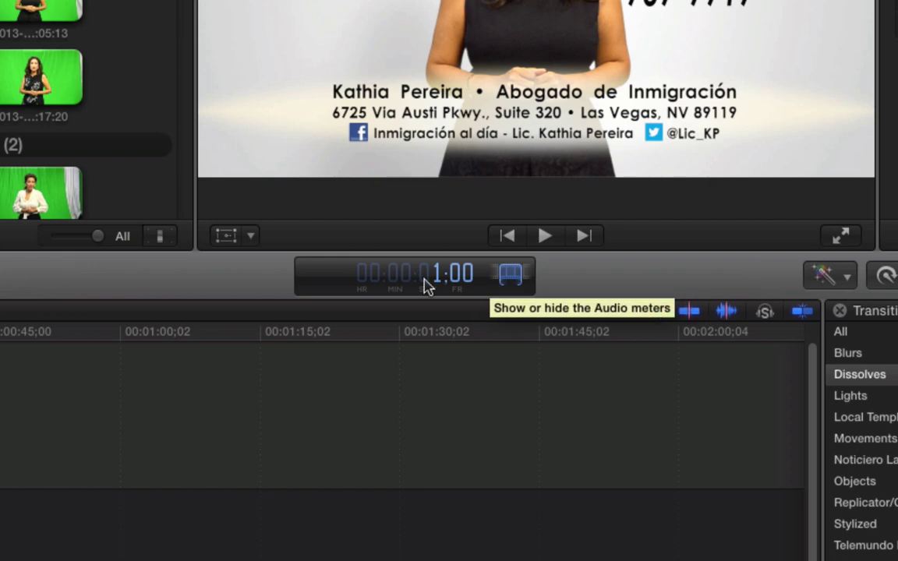
{"action": "type", "text": "10"}
{"action": "key", "text": "Return"}
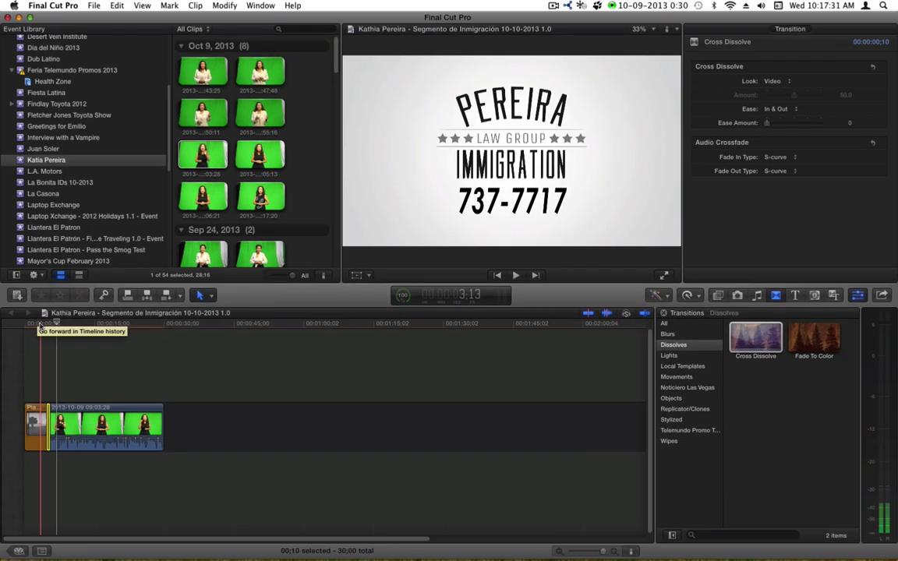
{"action": "key", "text": "space"}
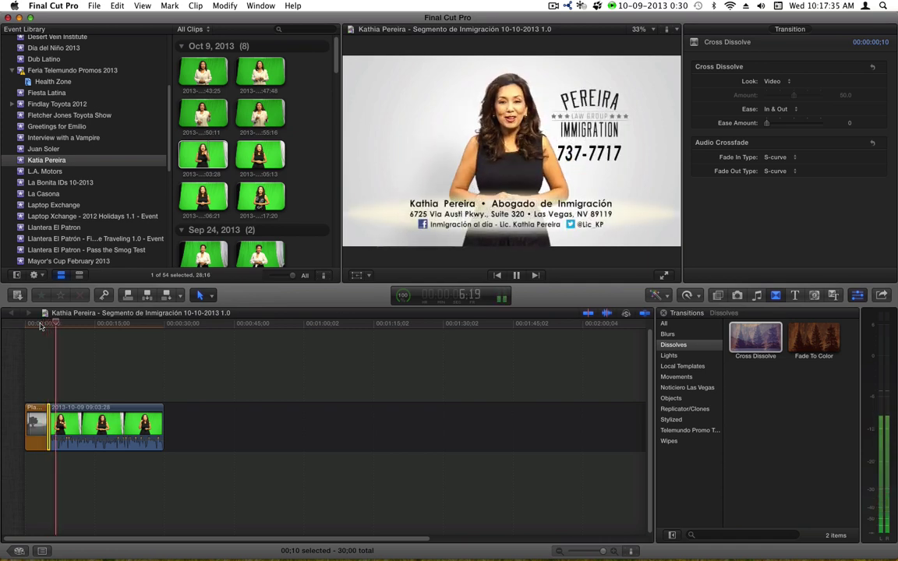
{"action": "key", "text": "space"}
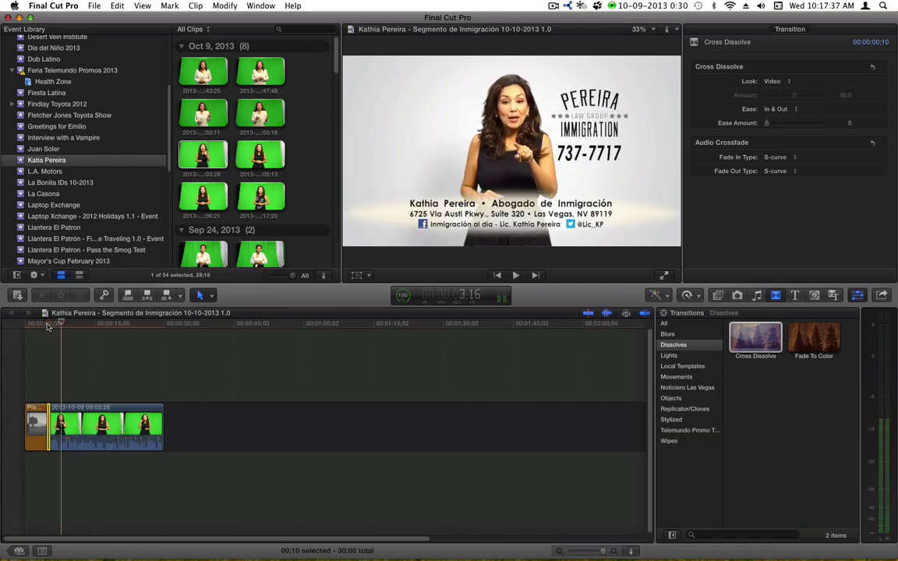
{"action": "left_click", "coordinate": [21, 333]}
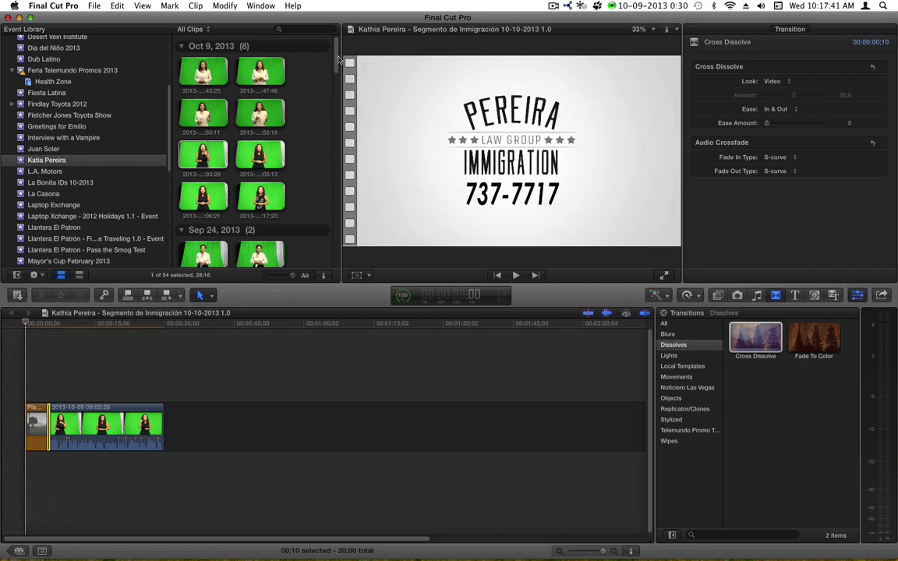
- Preview the KATIA audio clip and place it beneath the opening placeholder
{"action": "scroll", "coordinate": [304, 78], "scroll_direction": "down", "scroll_amount": 10}
{"action": "left_click", "coordinate": [183, 148]}
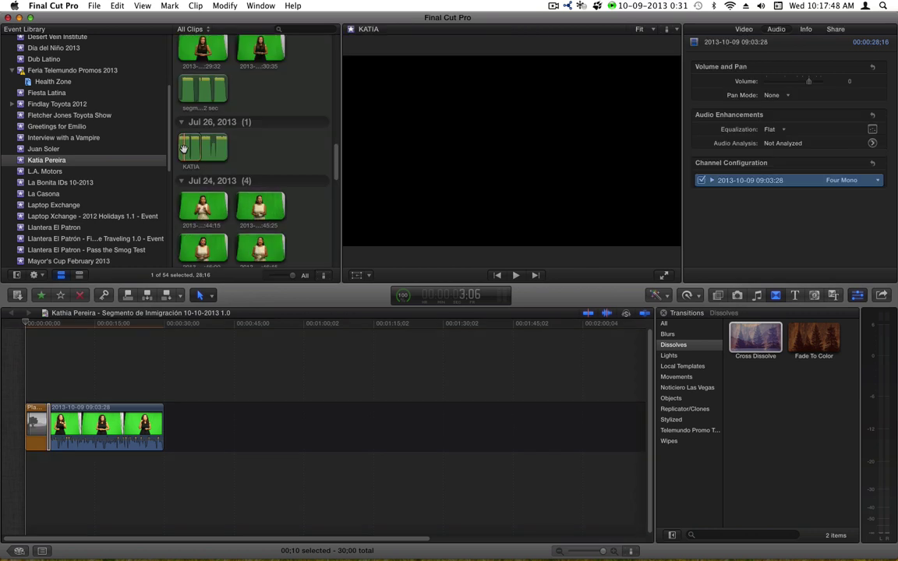
{"action": "key", "text": "space"}
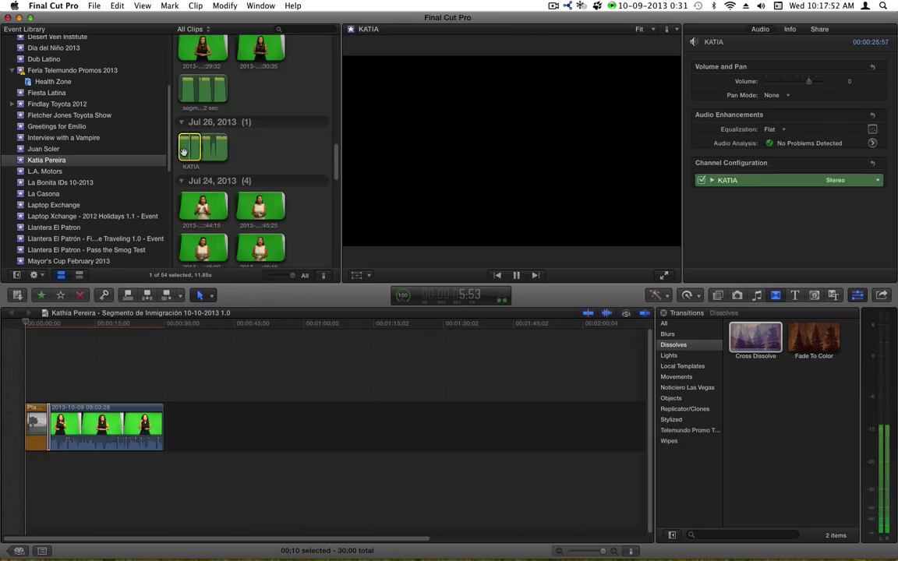
{"action": "key", "text": "space"}
{"action": "left_click_drag", "start_coordinate": [192, 144], "coordinate": [25, 466]}
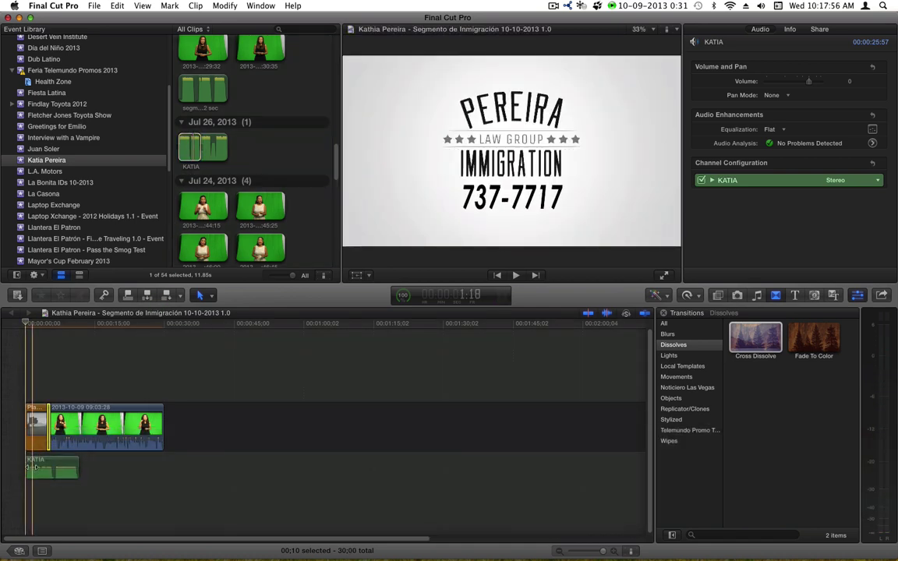
- Play the spot with the KATIA audio and scrub back to about five seconds
{"action": "key", "text": "super+t"}
{"action": "key", "text": "space"}
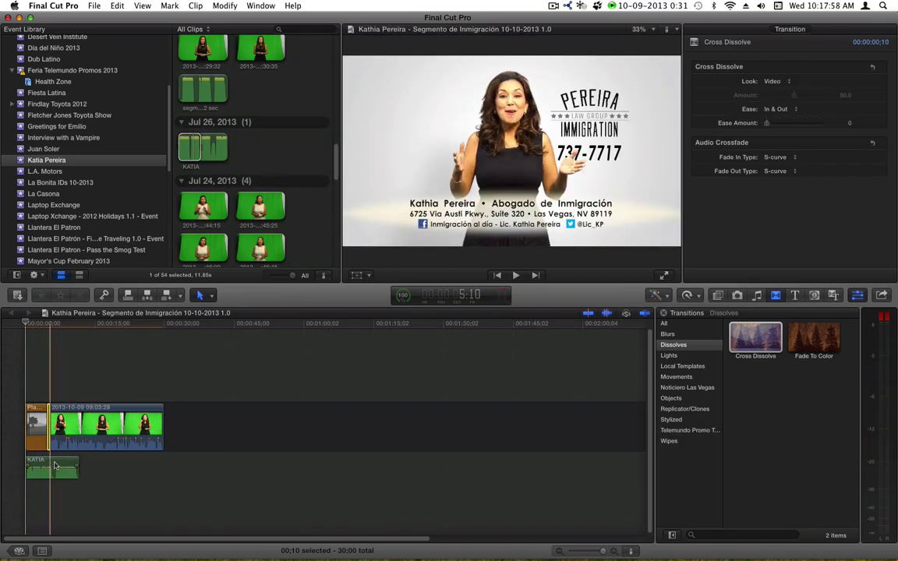
{"action": "key", "text": "space"}
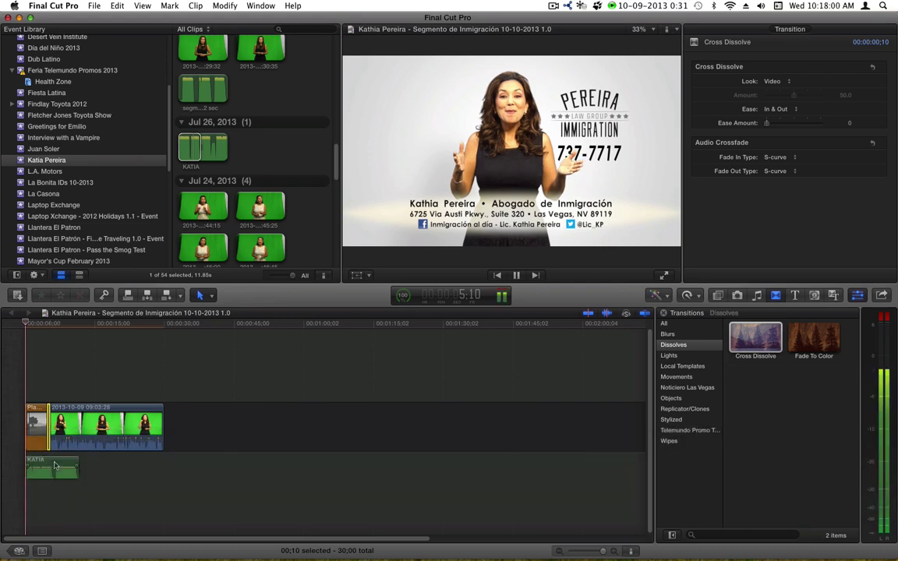
{"action": "key", "text": "space"}
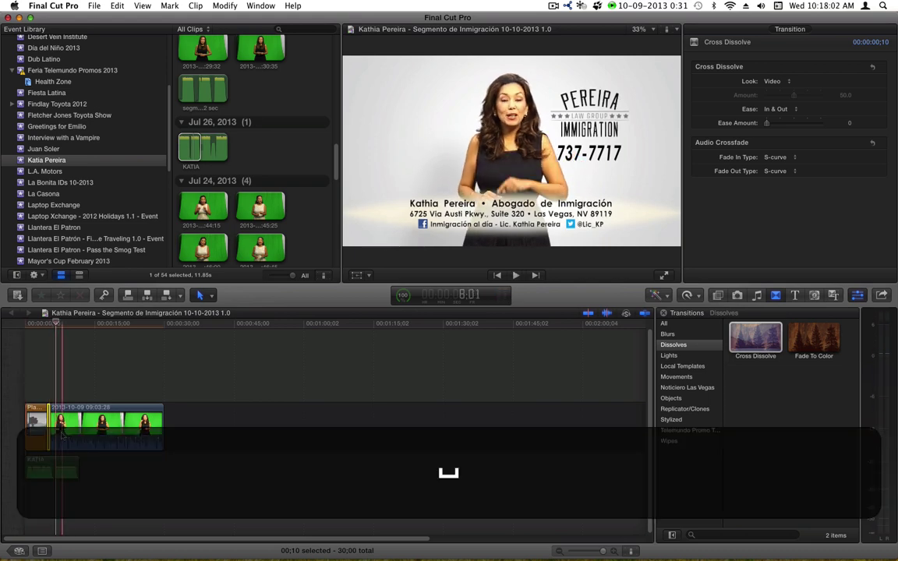
{"action": "key", "text": "Left"}
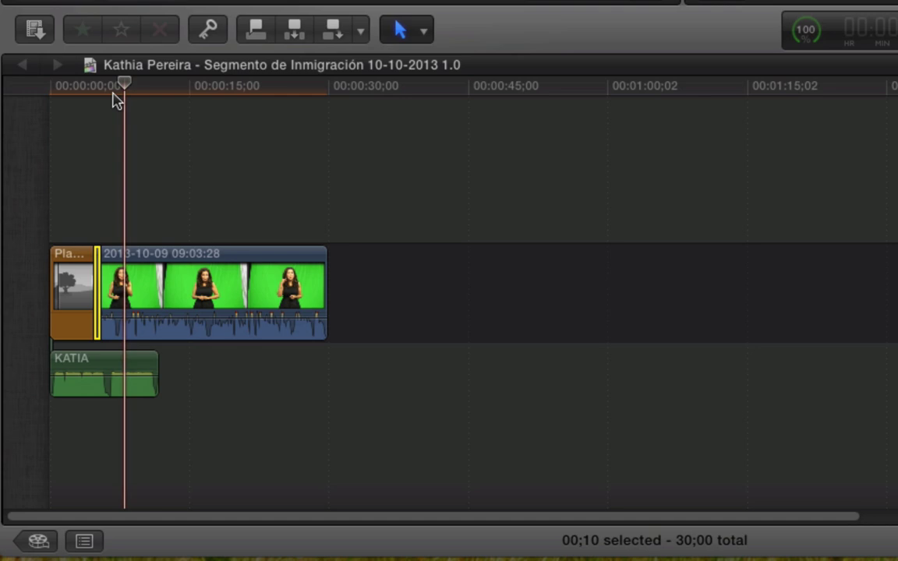
{"action": "left_click_drag", "start_coordinate": [87, 204], "coordinate": [85, 204]}
{"action": "key", "text": "space"}
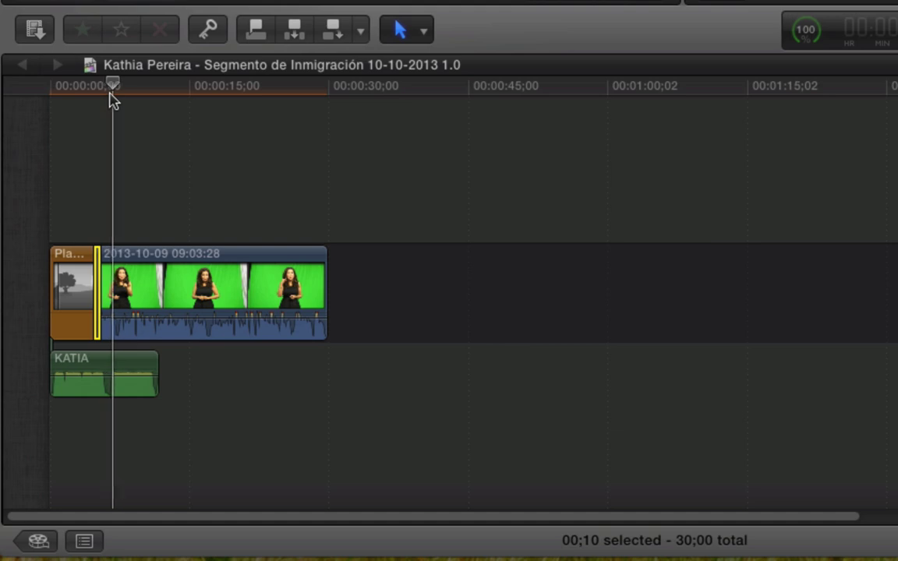
{"action": "key", "text": "Left"}
{"action": "key", "text": "b"}
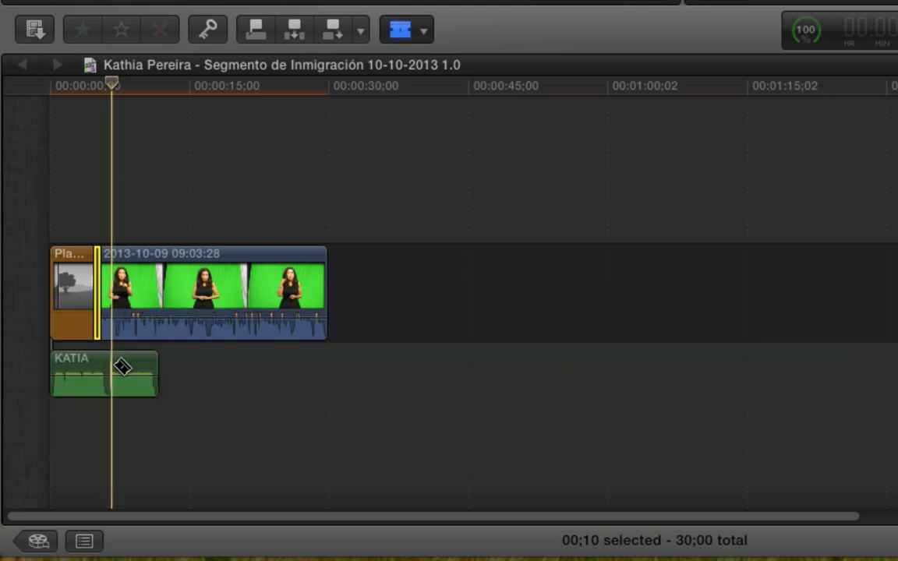
{"action": "left_click", "coordinate": [113, 367]}
{"action": "key", "text": "a"}
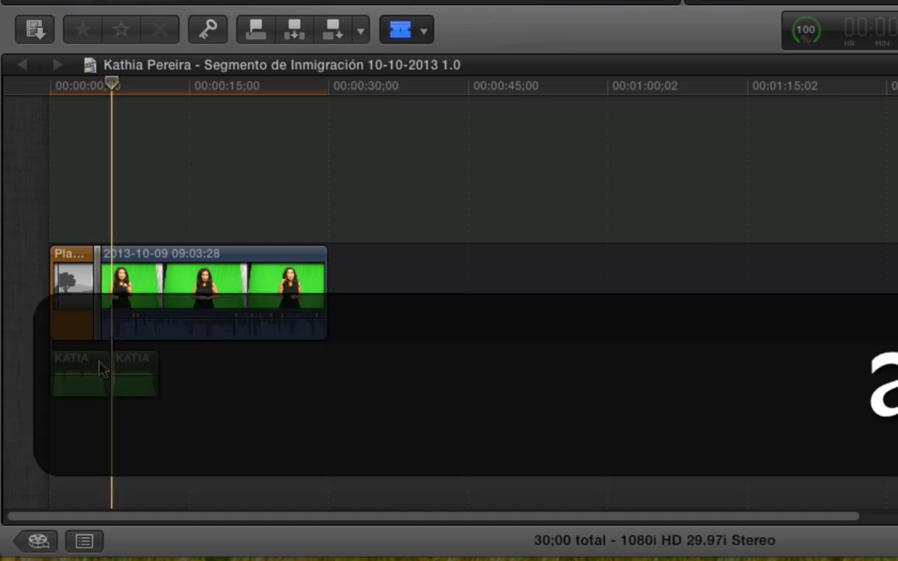
{"action": "left_click", "coordinate": [97, 368]}
{"action": "key", "text": "BackSpace"}
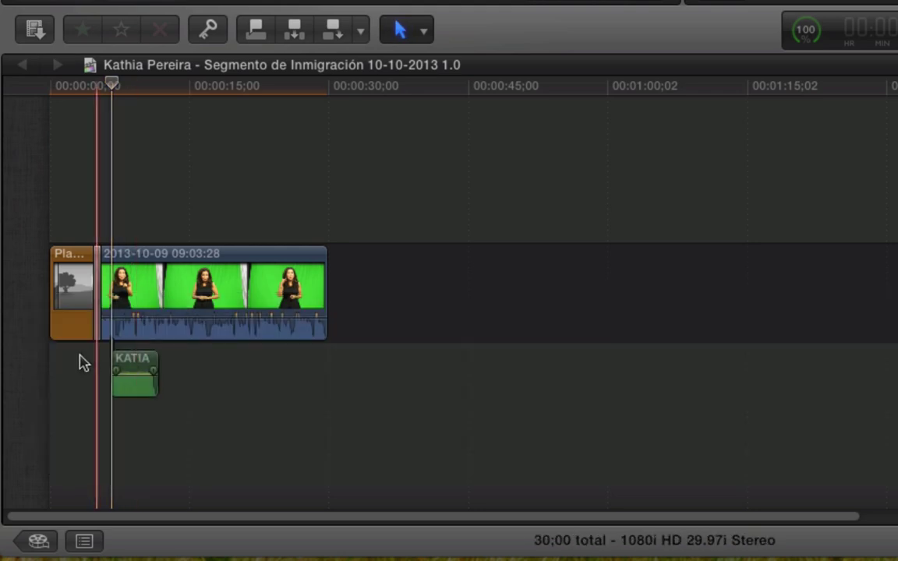
{"action": "left_click_drag", "start_coordinate": [129, 360], "coordinate": [70, 361]}
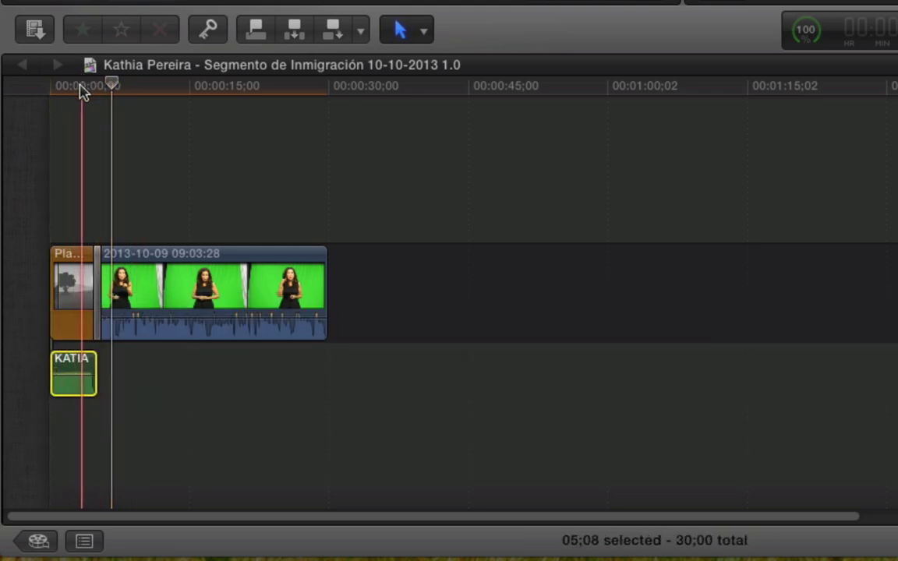
{"action": "left_click_drag", "start_coordinate": [73, 373], "coordinate": [73, 378]}
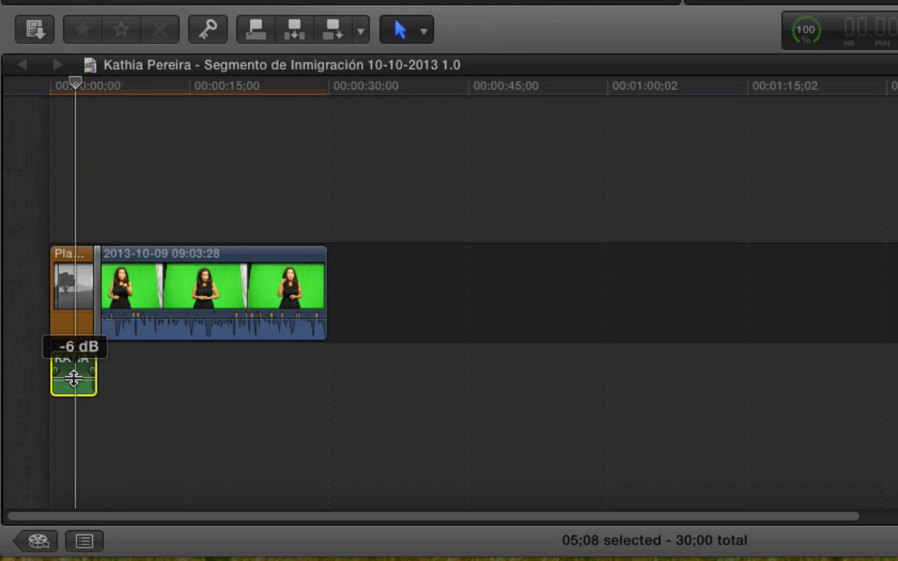
{"action": "left_click_drag", "start_coordinate": [73, 377], "coordinate": [74, 379]}
{"action": "left_click", "coordinate": [62, 86]}
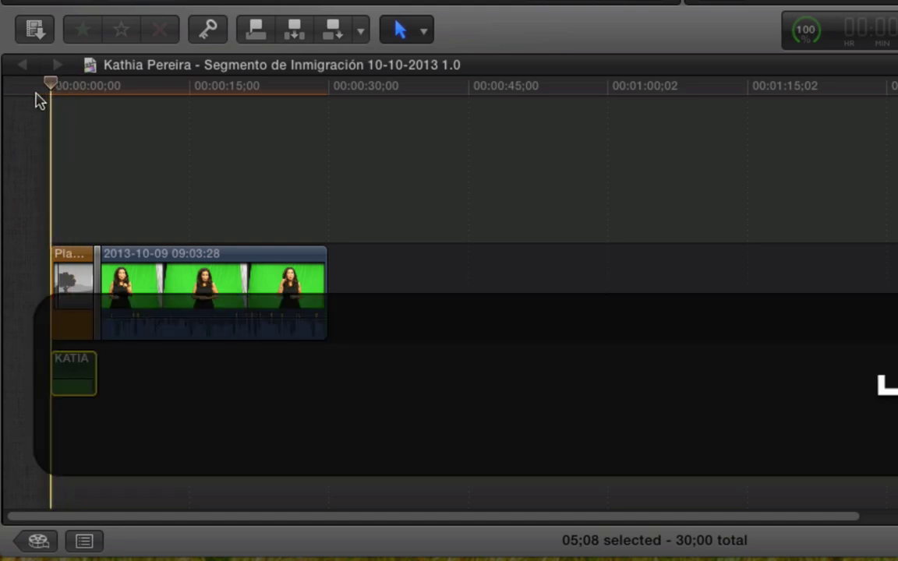
{"action": "key", "text": "space"}
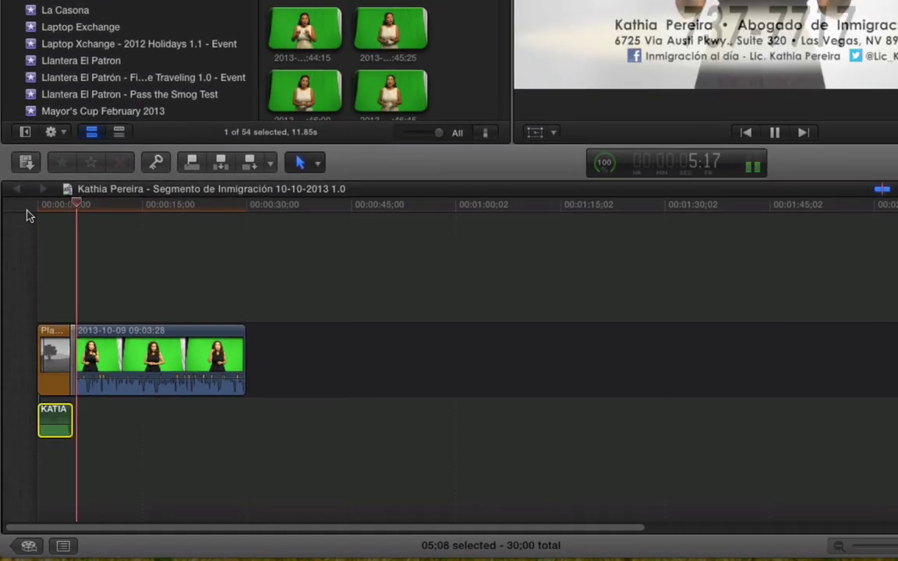
{"action": "key", "text": "space"}
{"action": "key", "text": "z"}
{"action": "left_click", "coordinate": [90, 419]}
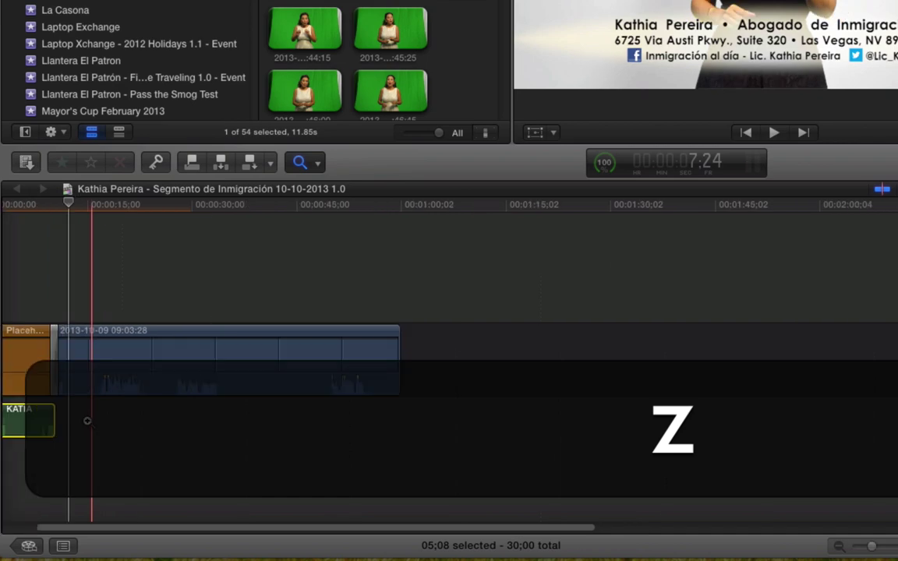
{"action": "left_click", "coordinate": [89, 419]}
{"action": "left_click", "coordinate": [87, 422]}
{"action": "key", "text": "a"}
{"action": "left_click_drag", "start_coordinate": [265, 531], "coordinate": [126, 529]}
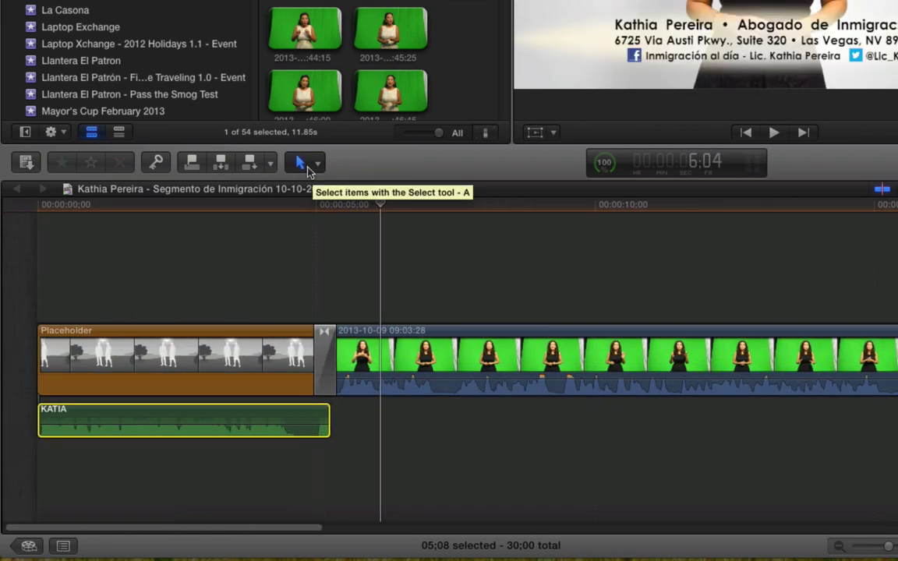
{"action": "left_click", "coordinate": [308, 171]}
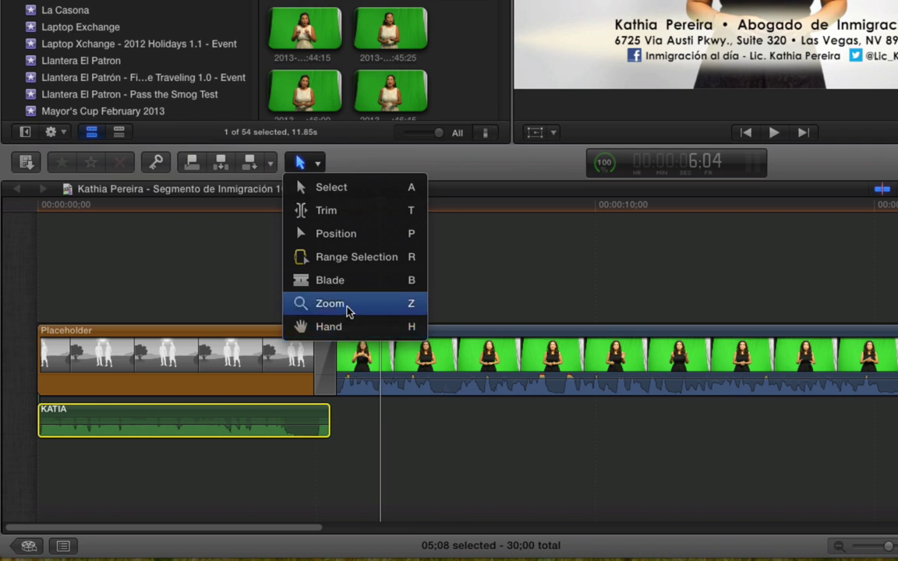
{"action": "left_click", "coordinate": [338, 445]}
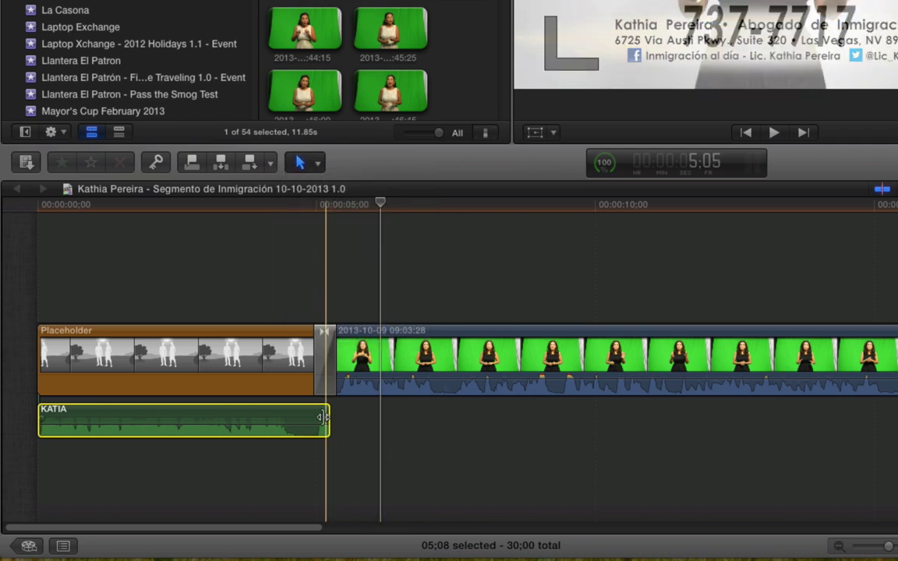
{"action": "left_click_drag", "start_coordinate": [324, 417], "coordinate": [308, 414]}
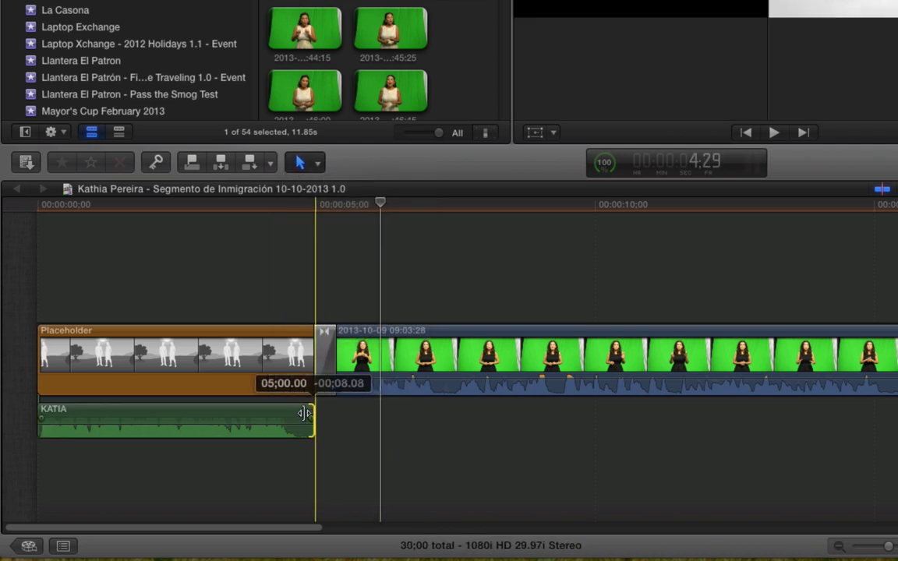
{"action": "key", "text": "n"}
{"action": "left_click_drag", "start_coordinate": [301, 416], "coordinate": [302, 415]}
{"action": "key", "text": "n"}
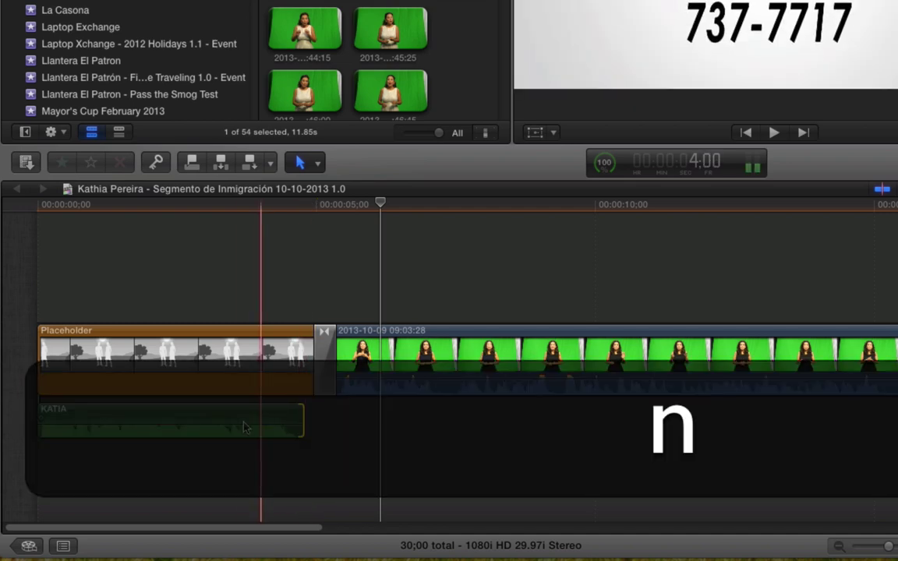
{"action": "left_click_drag", "start_coordinate": [238, 421], "coordinate": [256, 421]}
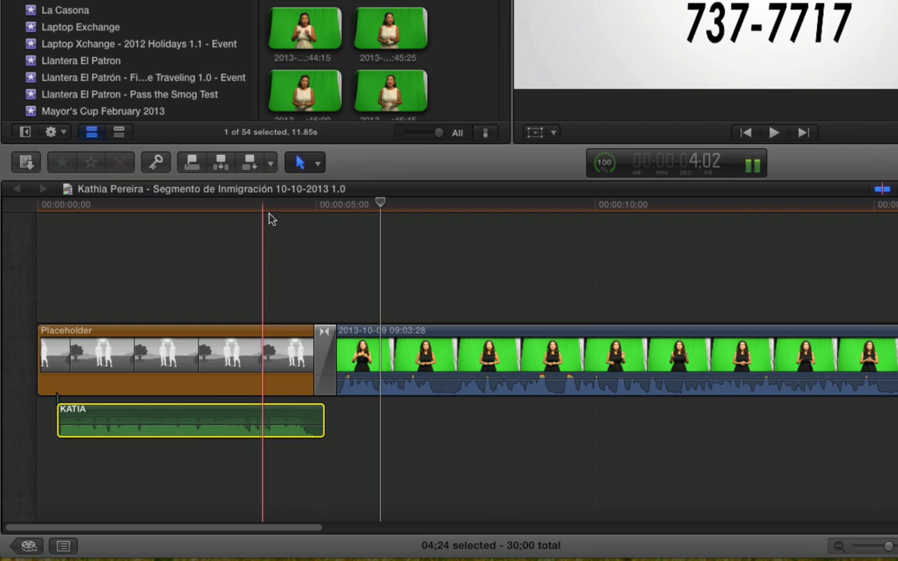
{"action": "key", "text": "space"}
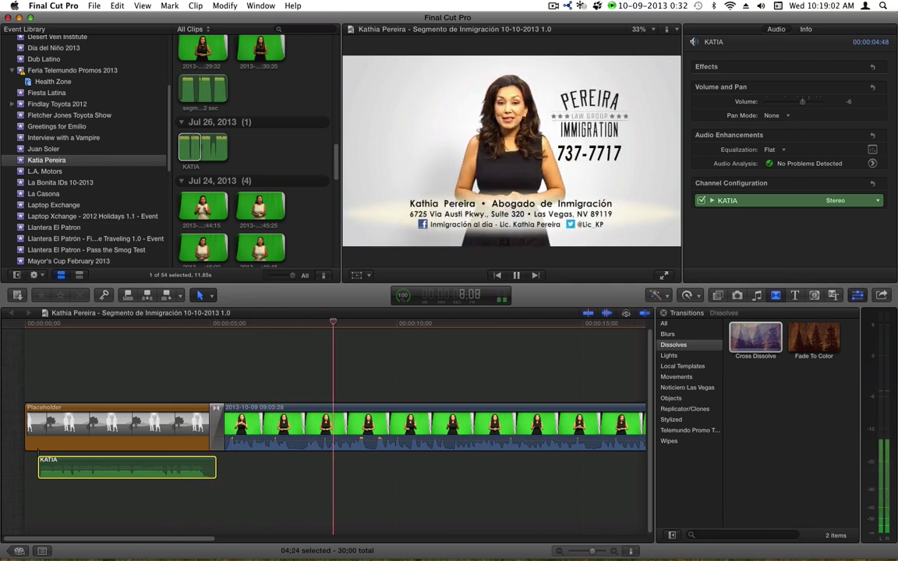
{"action": "key", "text": "space"}
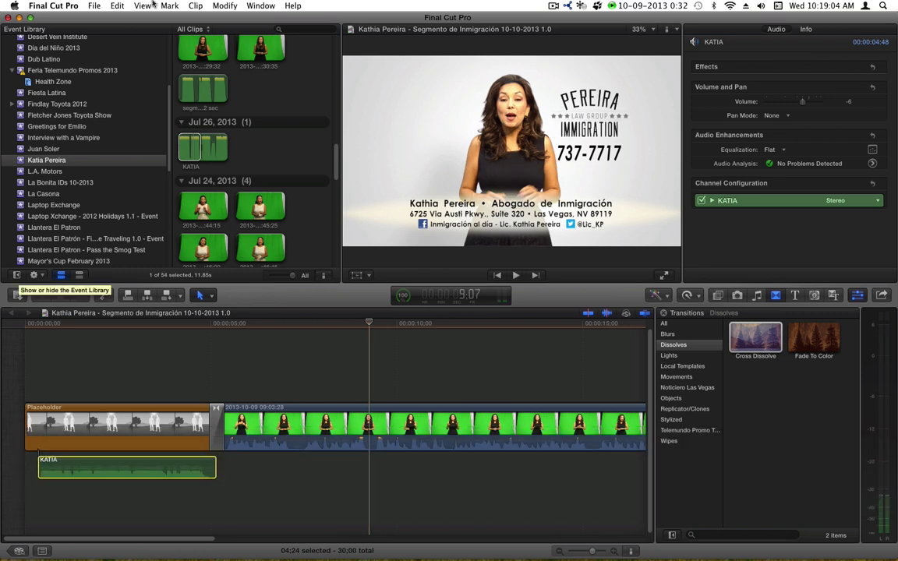
{"action": "left_click_drag", "start_coordinate": [337, 171], "coordinate": [336, 205]}
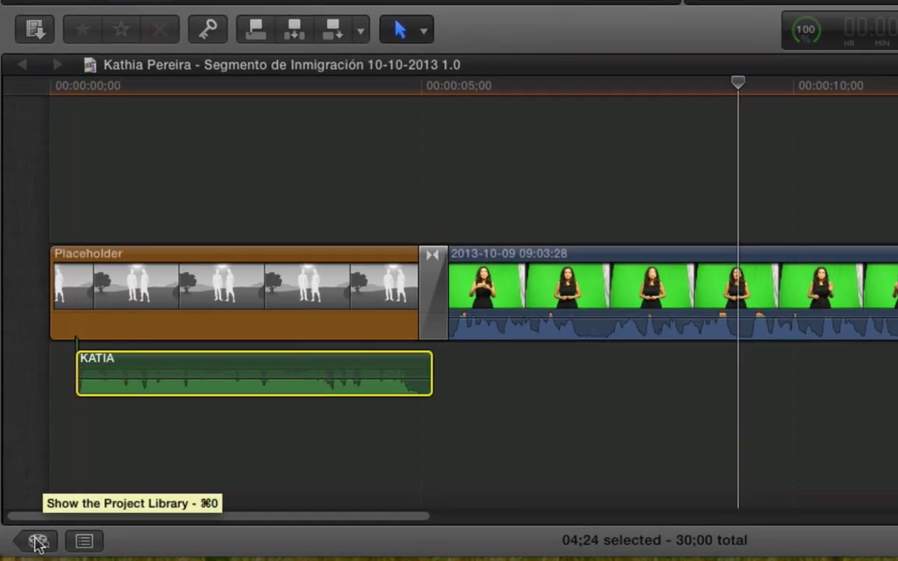
- Copy the 50 Until Now 30 music clip from the 09-19-2013 project
{"action": "left_click", "coordinate": [37, 541]}
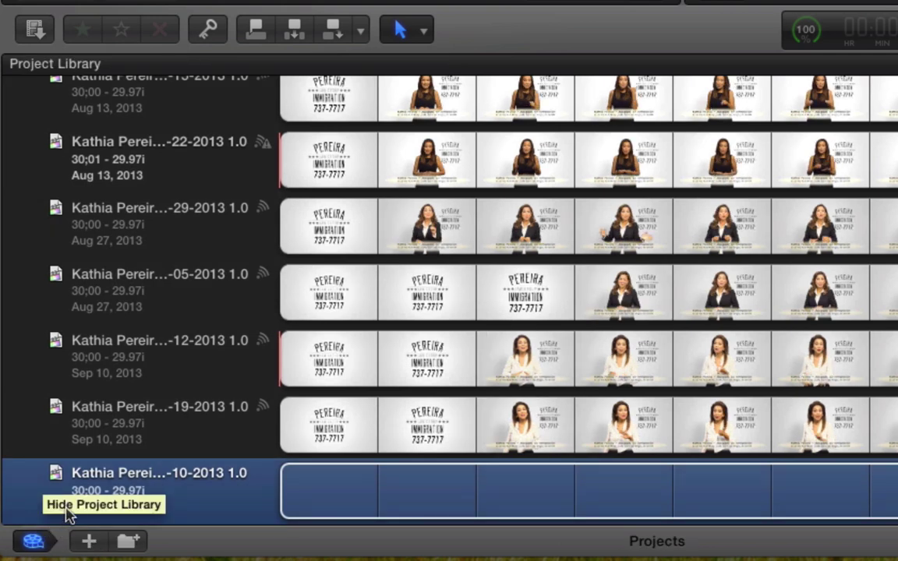
{"action": "double_click", "coordinate": [125, 426]}
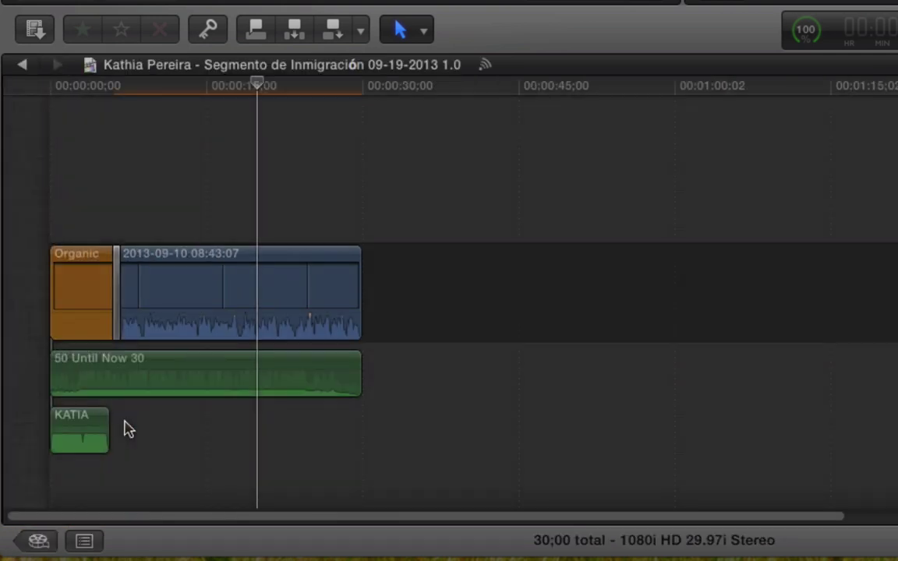
{"action": "left_click", "coordinate": [161, 374]}
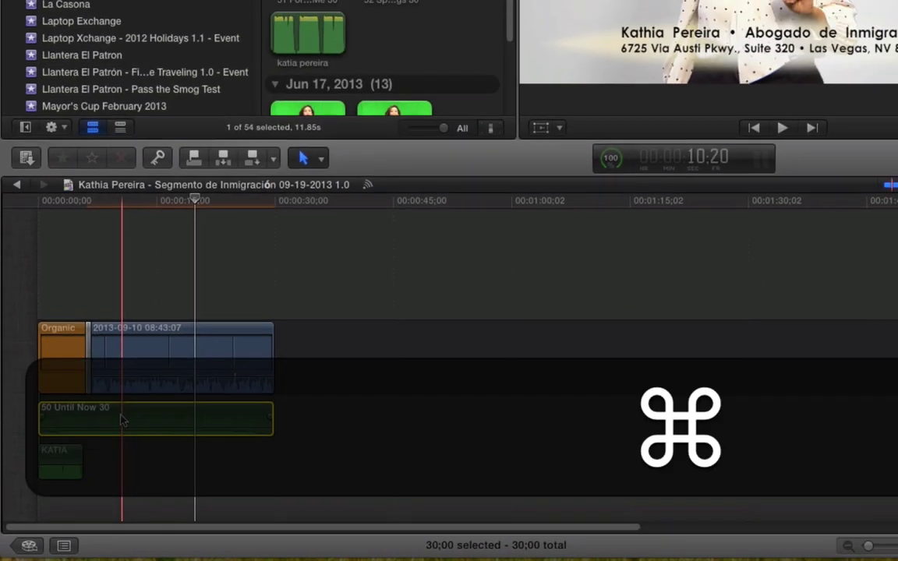
{"action": "key", "text": "super+c"}
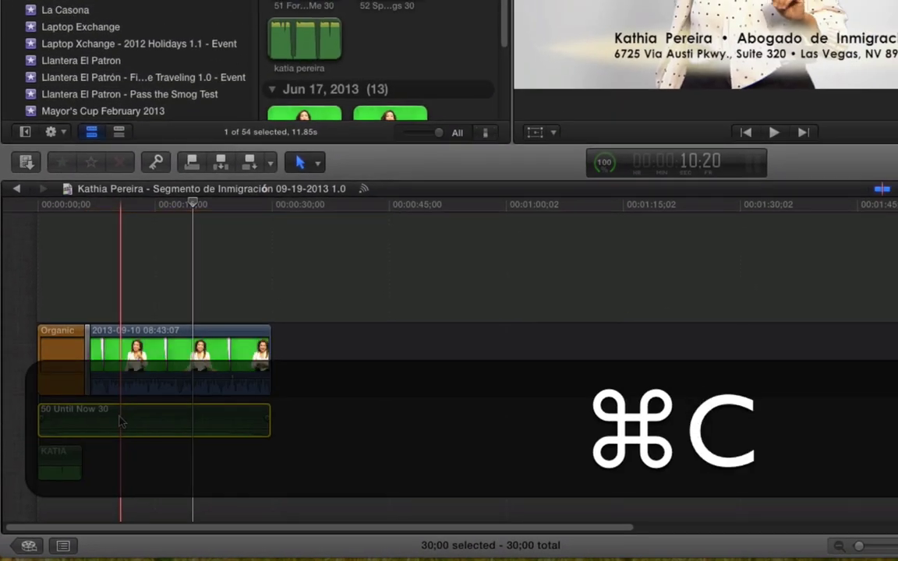
- Paste the music at the start of the 10-10-2013 spot and play it
{"action": "left_click", "coordinate": [18, 191]}
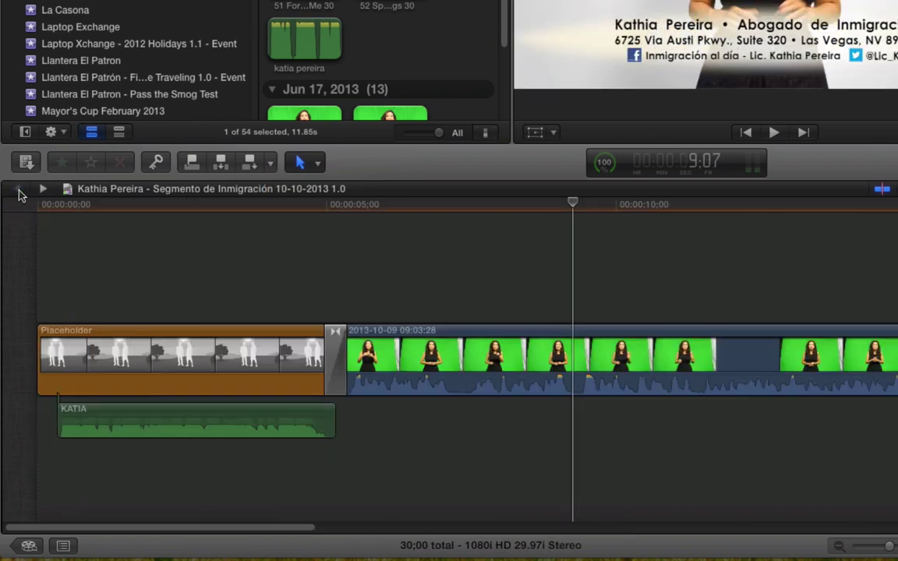
{"action": "left_click", "coordinate": [38, 226]}
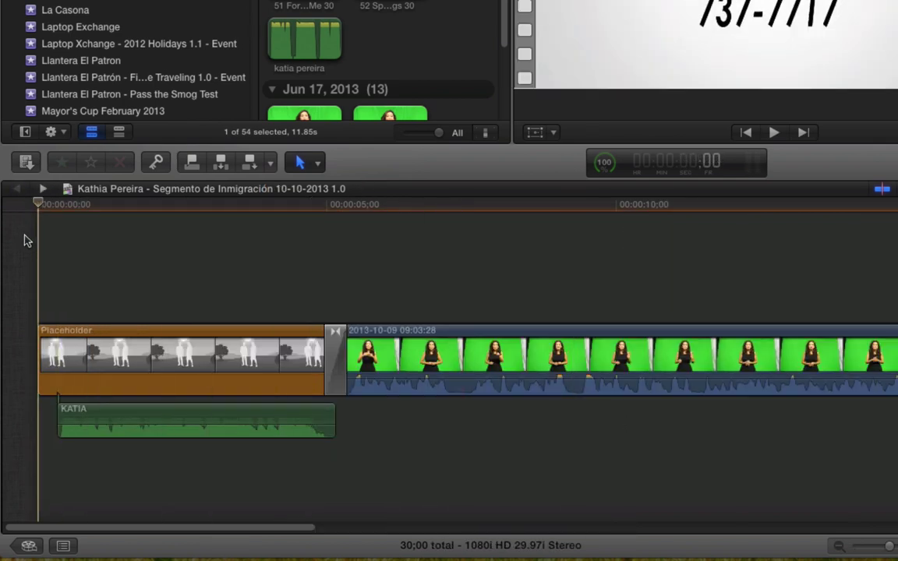
{"action": "key", "text": "super+v"}
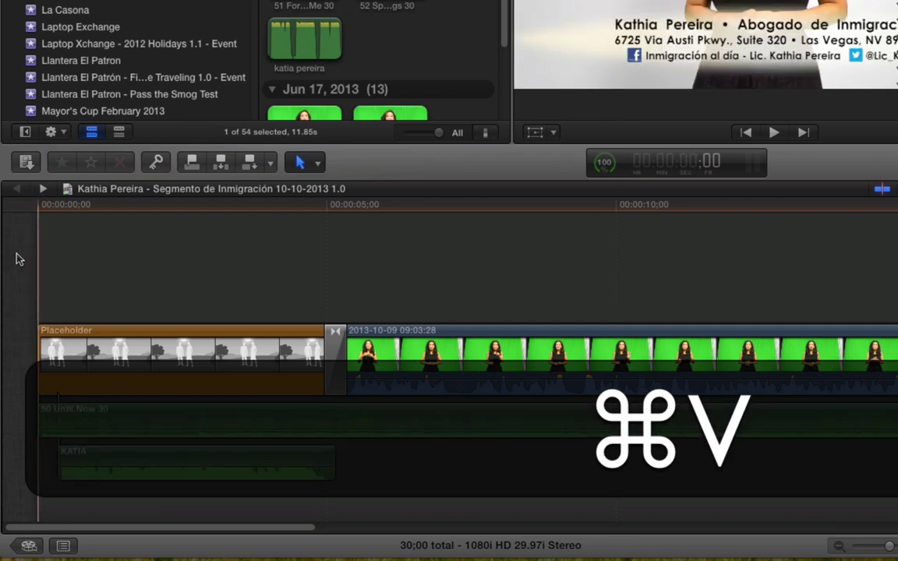
{"action": "left_click_drag", "start_coordinate": [117, 527], "coordinate": [16, 460]}
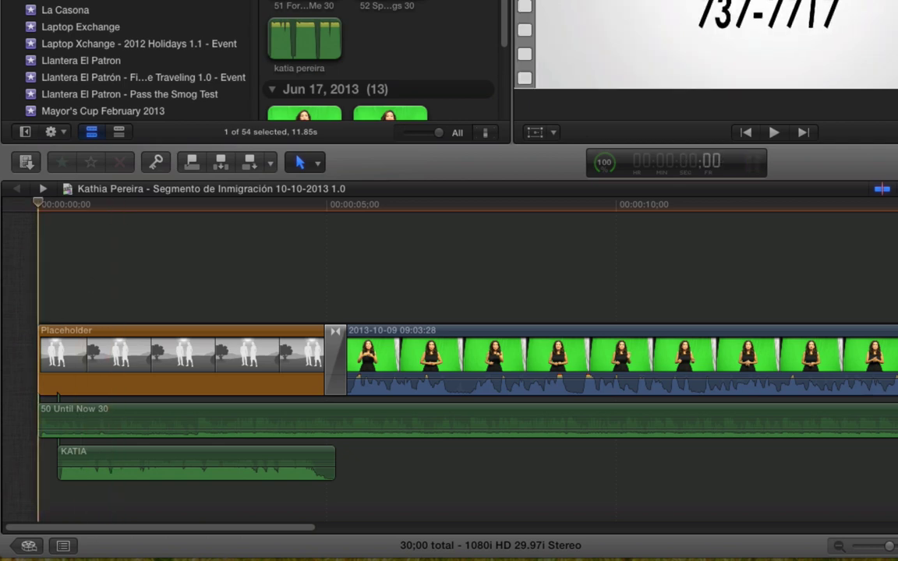
{"action": "key", "text": "space"}
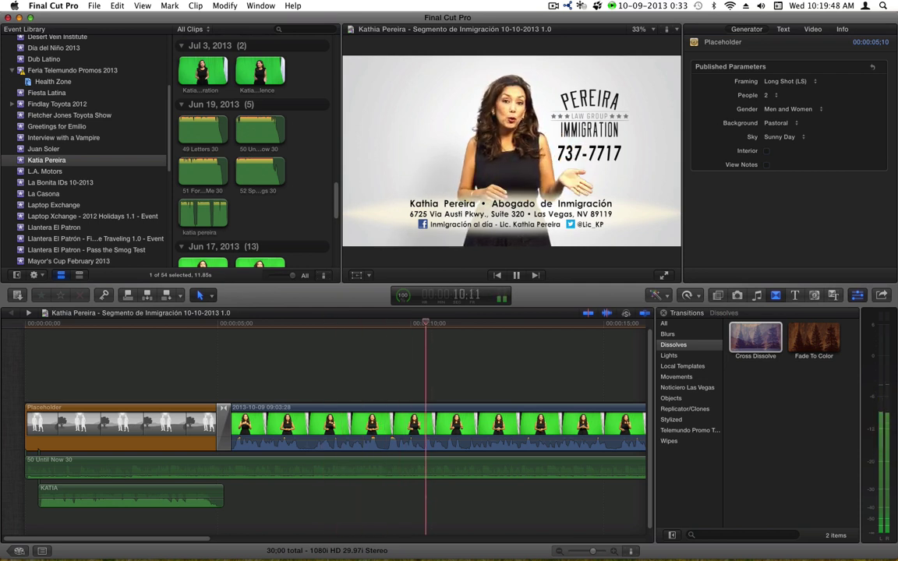
- Turn on background rendering in the Playback preferences
{"action": "key", "text": "space"}
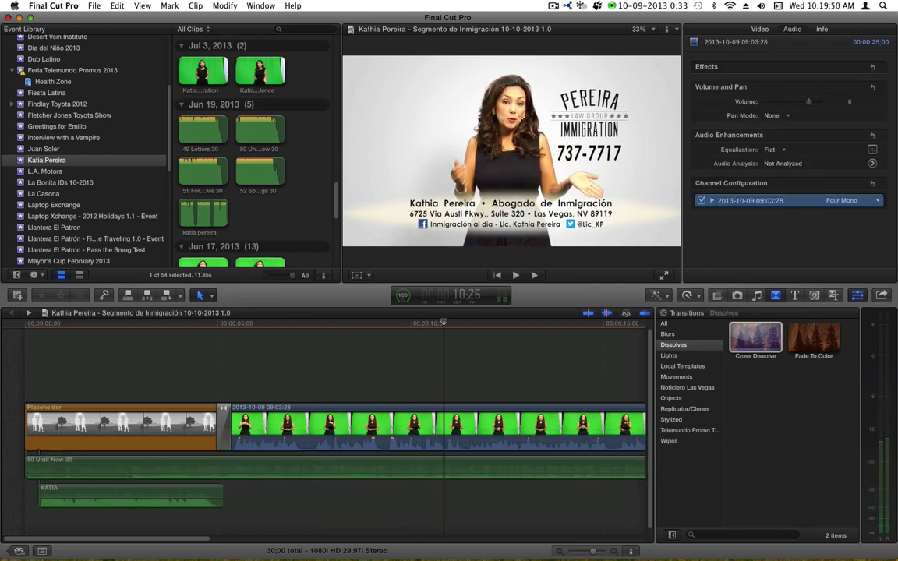
{"action": "left_click", "coordinate": [72, 5]}
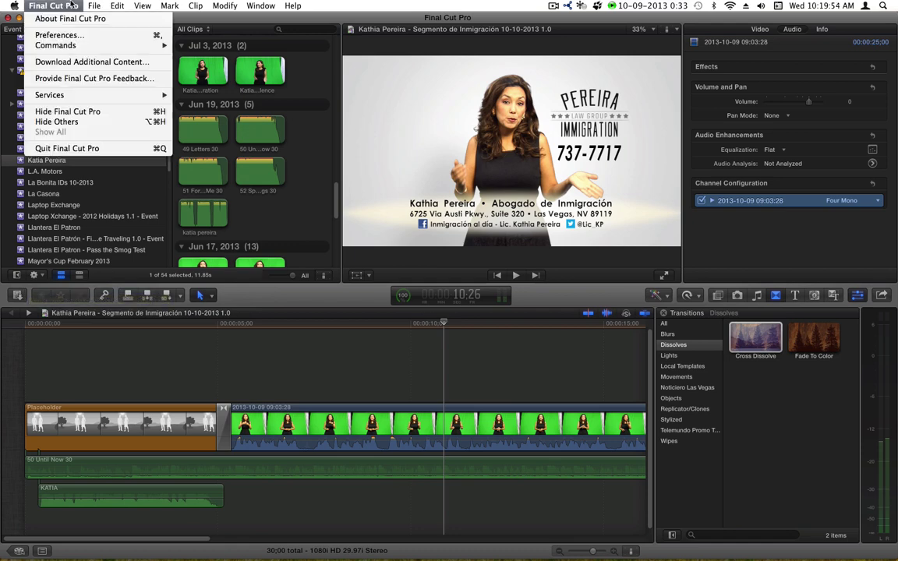
{"action": "left_click", "coordinate": [67, 36]}
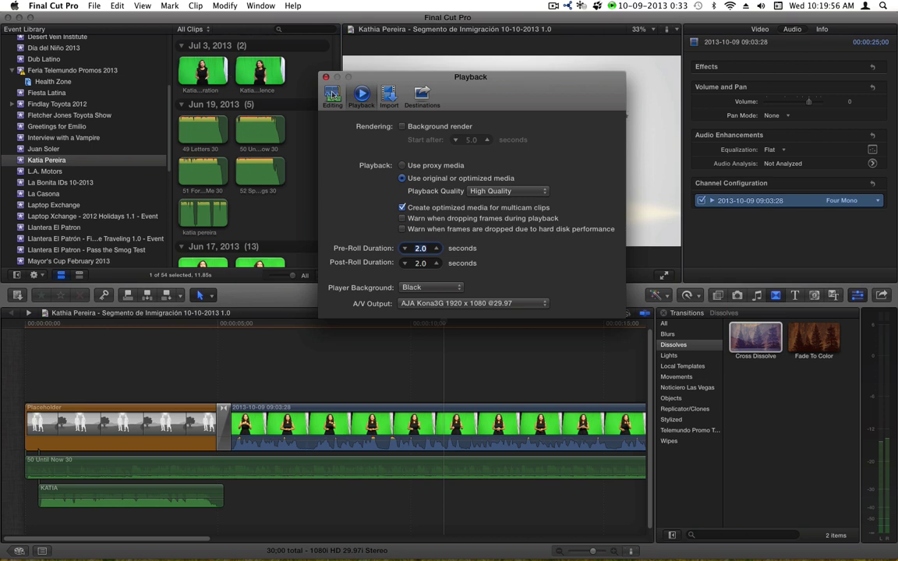
{"action": "left_click", "coordinate": [402, 127]}
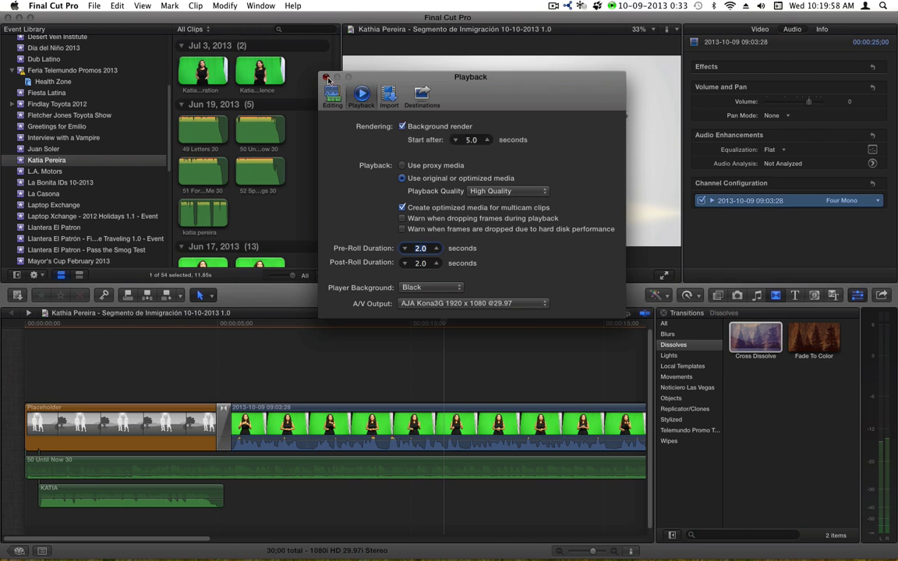
{"action": "left_click", "coordinate": [326, 78]}
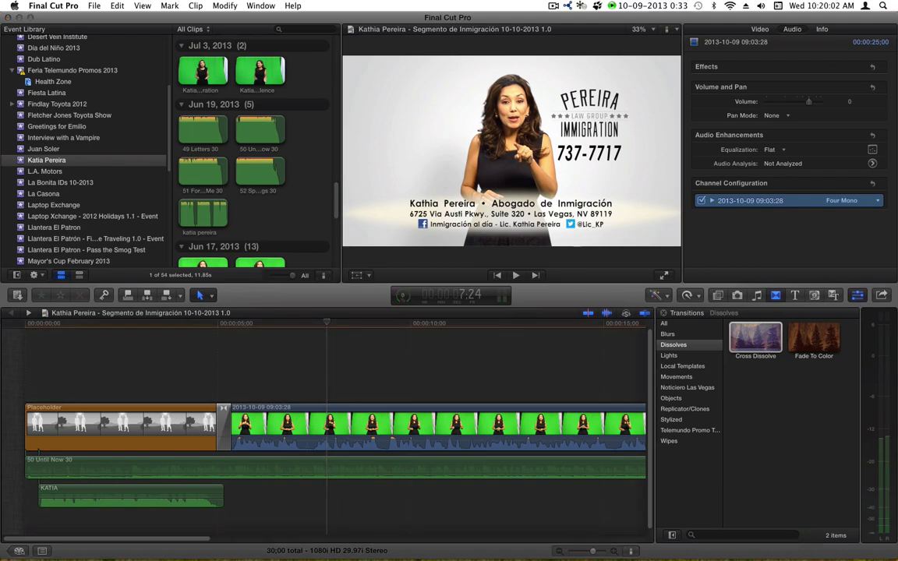
- Check the Background Tasks window, then replay the spot from the start
{"action": "key", "text": "super+9"}
{"action": "left_click_drag", "start_coordinate": [275, 184], "coordinate": [465, 241]}
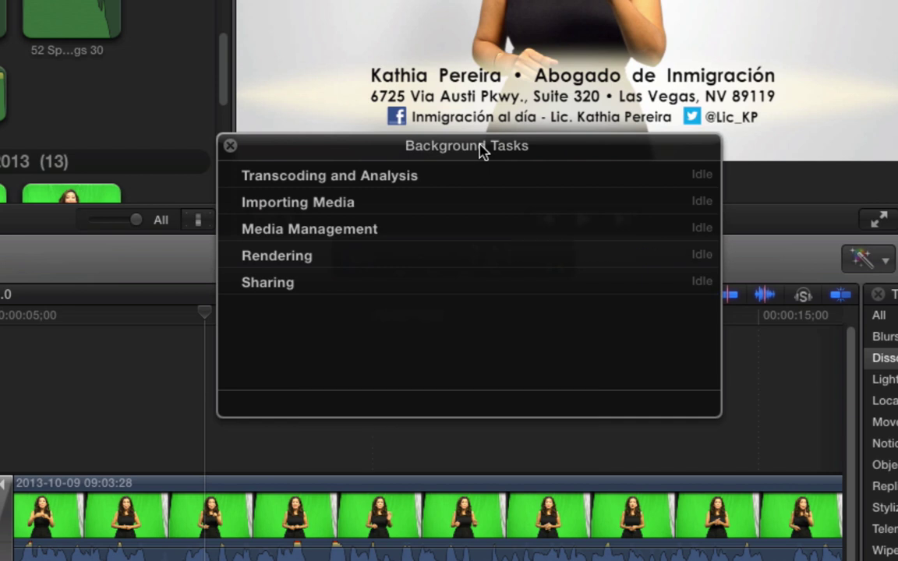
{"action": "left_click", "coordinate": [231, 147]}
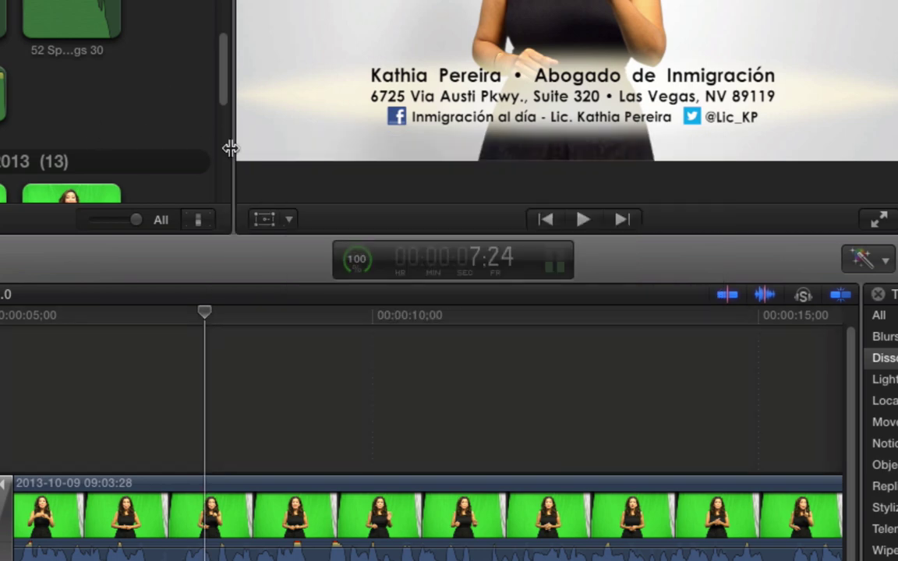
{"action": "key", "text": "Home"}
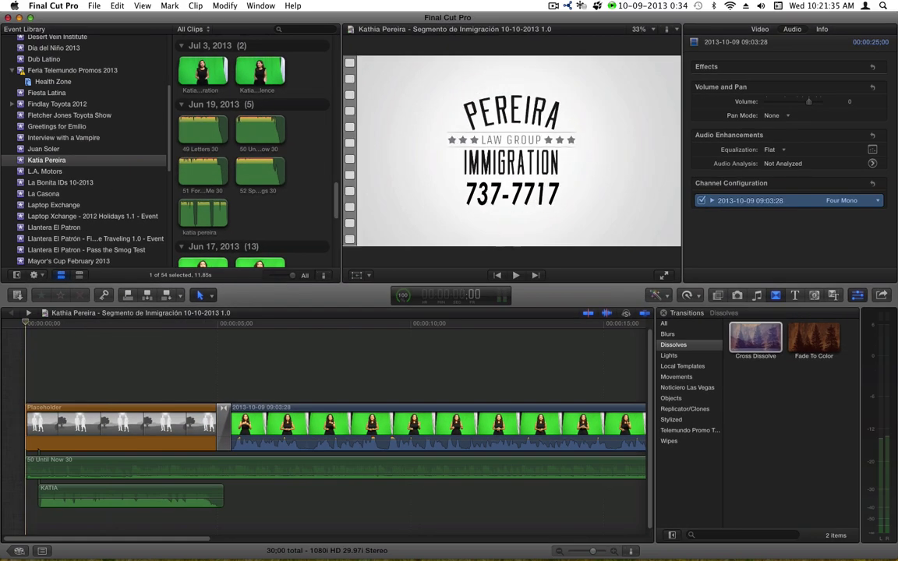
{"action": "key", "text": "space"}
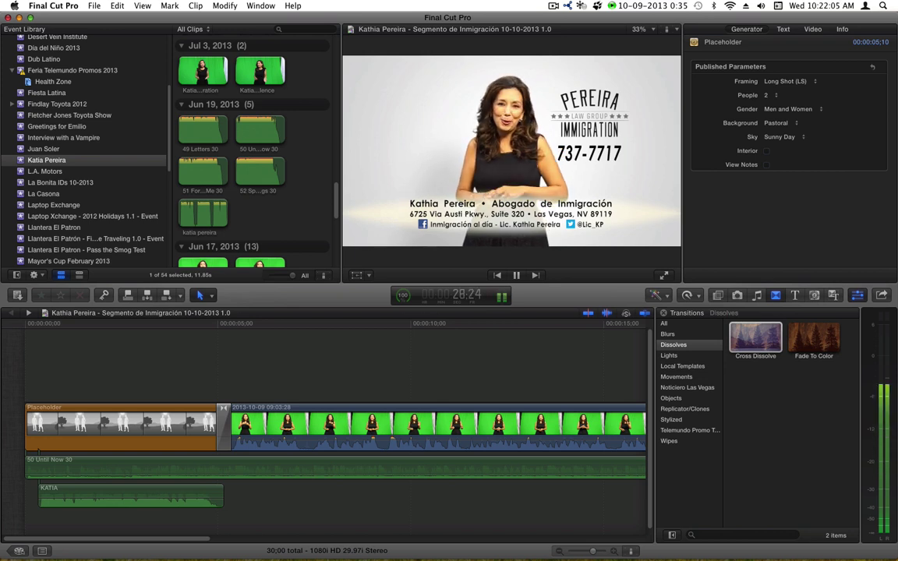
{"action": "key", "text": "space"}
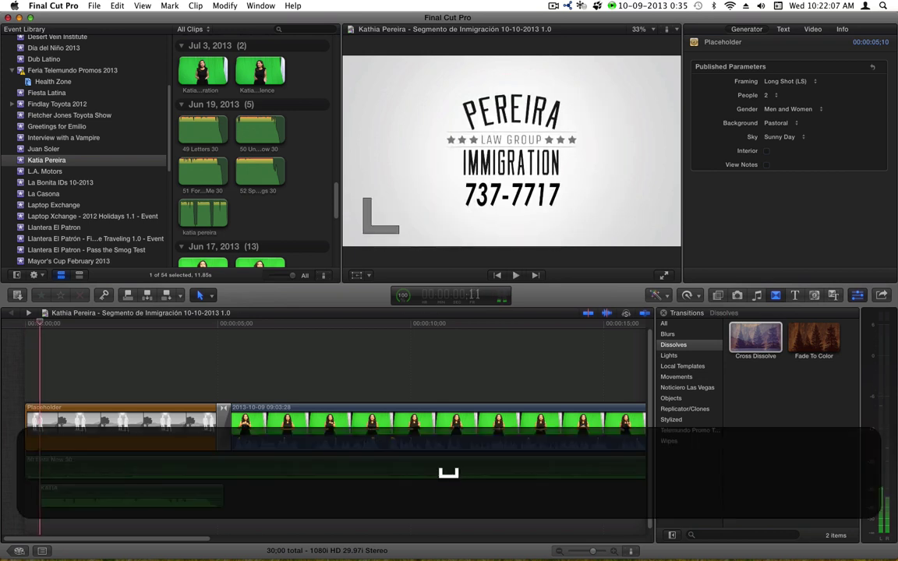
{"action": "left_click", "coordinate": [291, 325]}
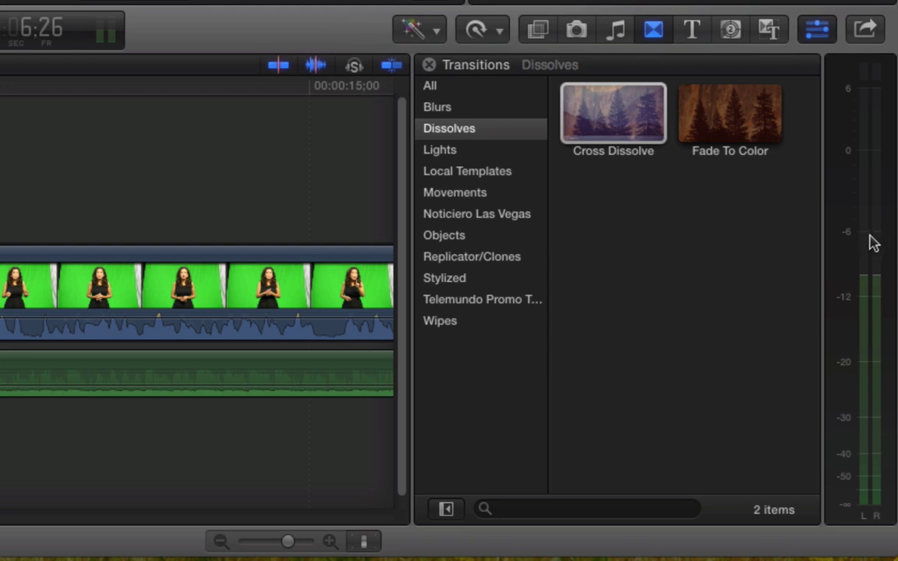
{"action": "left_click", "coordinate": [190, 83]}
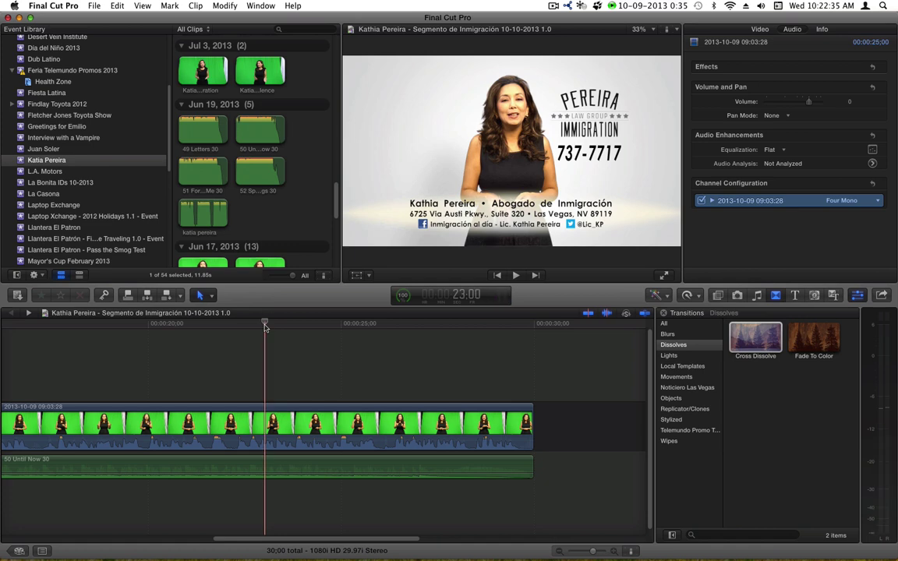
{"action": "left_click", "coordinate": [254, 429]}
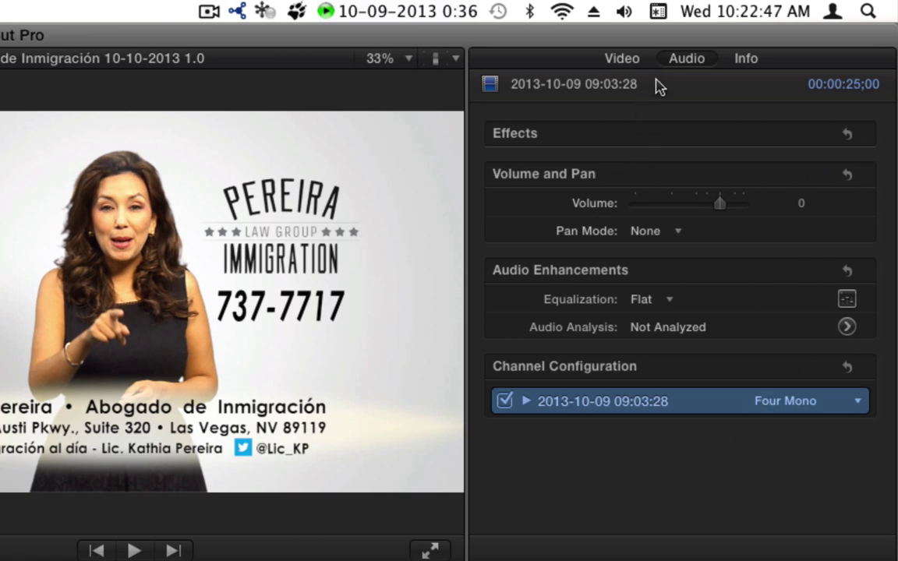
{"action": "left_click", "coordinate": [621, 58]}
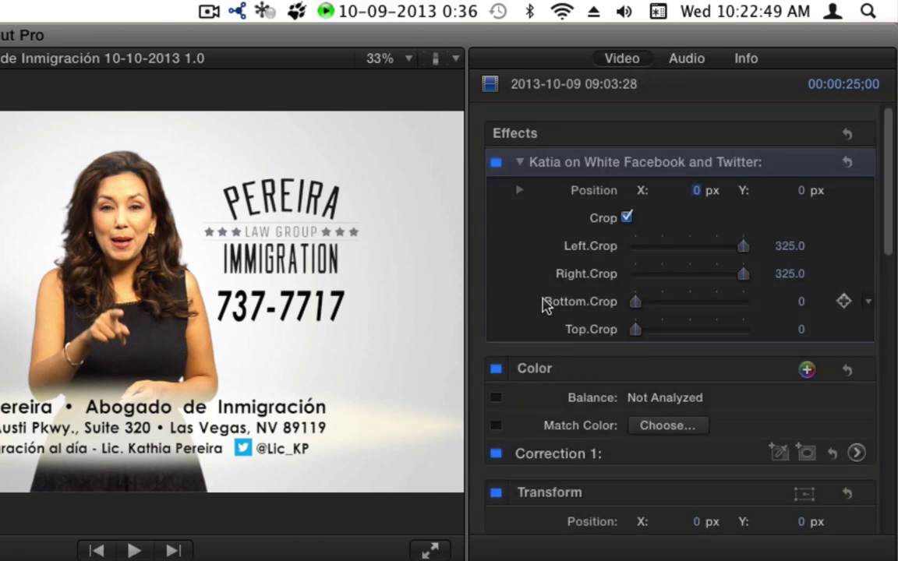
{"action": "scroll", "coordinate": [544, 305], "scroll_direction": "down", "scroll_amount": 3}
{"action": "scroll", "coordinate": [544, 305], "scroll_direction": "down", "scroll_amount": 10}
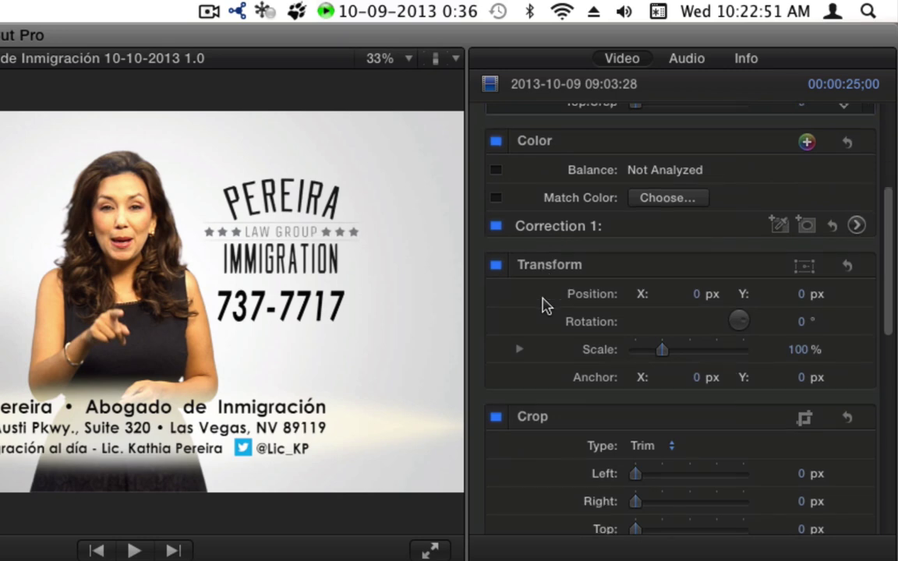
{"action": "scroll", "coordinate": [544, 305], "scroll_direction": "down", "scroll_amount": 10}
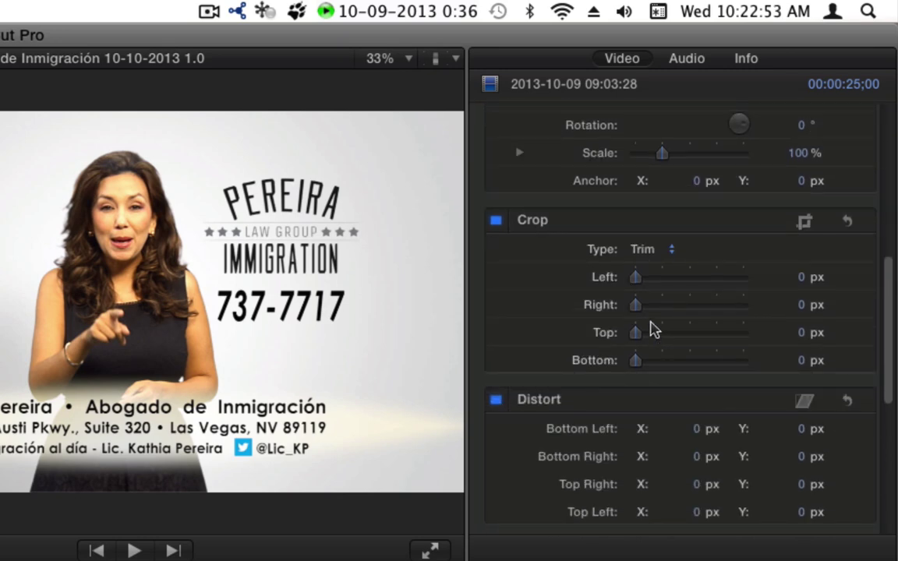
{"action": "scroll", "coordinate": [643, 233], "scroll_direction": "up", "scroll_amount": 5}
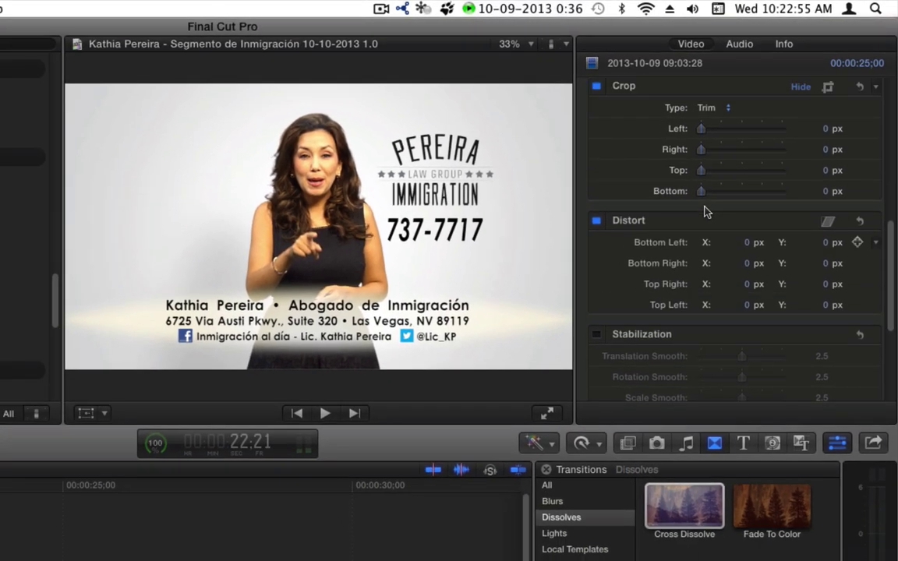
{"action": "left_click_drag", "start_coordinate": [701, 167], "coordinate": [654, 176]}
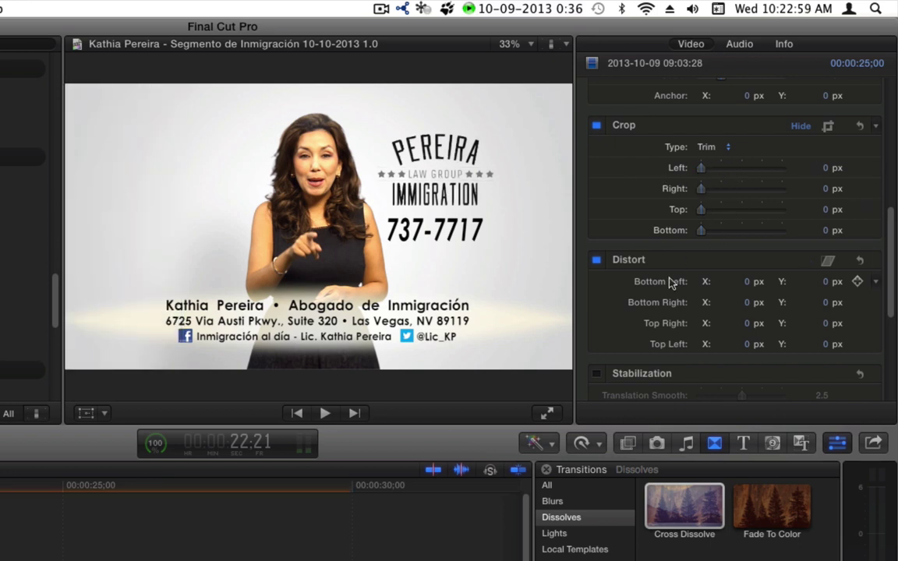
{"action": "left_click_drag", "start_coordinate": [745, 281], "coordinate": [740, 280]}
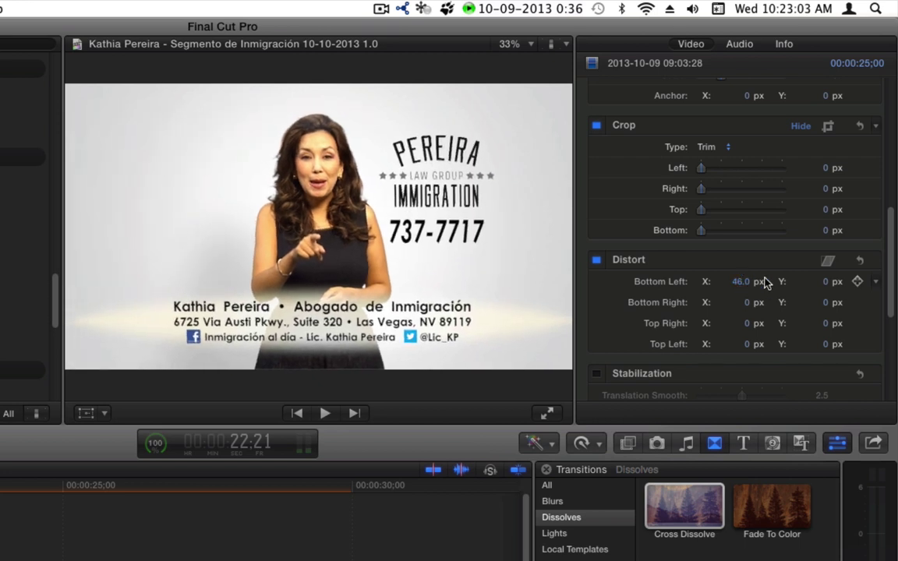
{"action": "key", "text": "super+z"}
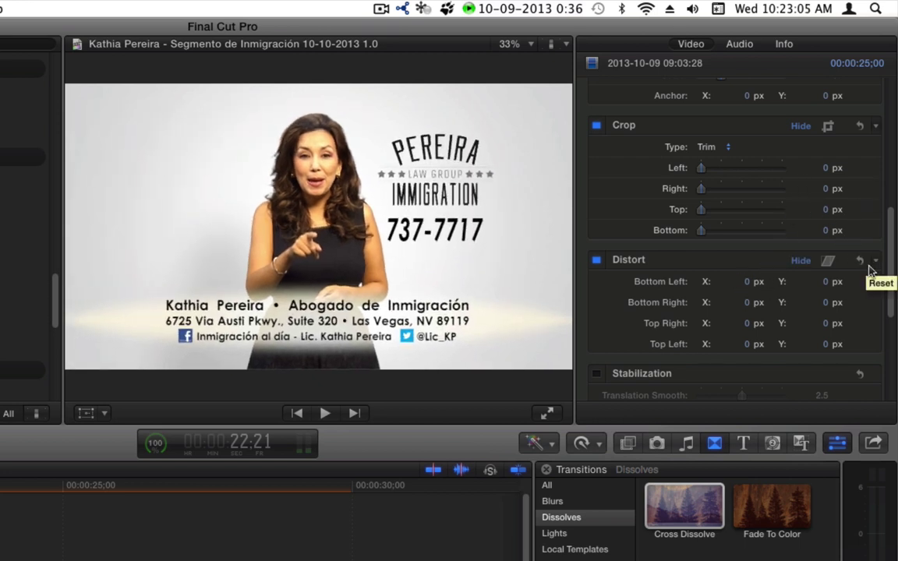
{"action": "scroll", "coordinate": [884, 312], "scroll_direction": "down", "scroll_amount": 5}
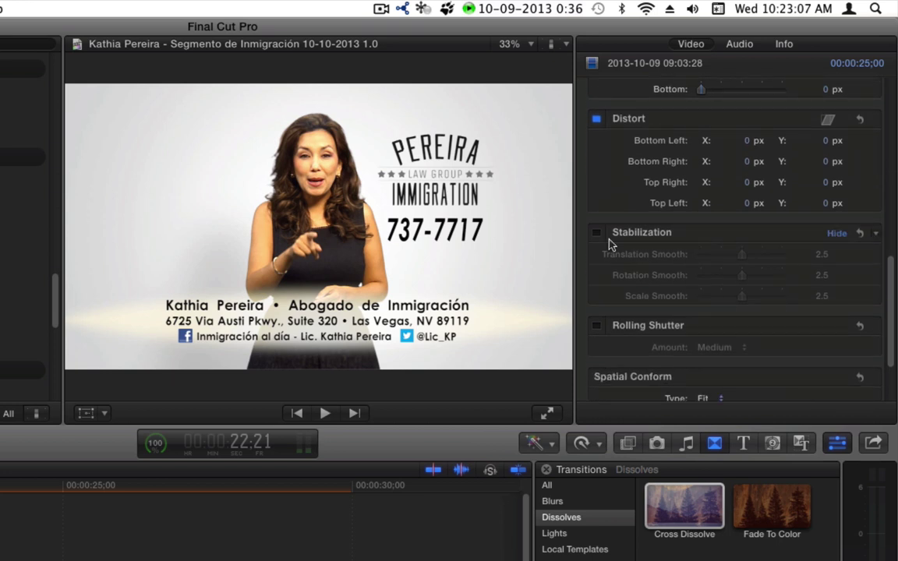
{"action": "scroll", "coordinate": [887, 324], "scroll_direction": "down", "scroll_amount": 3}
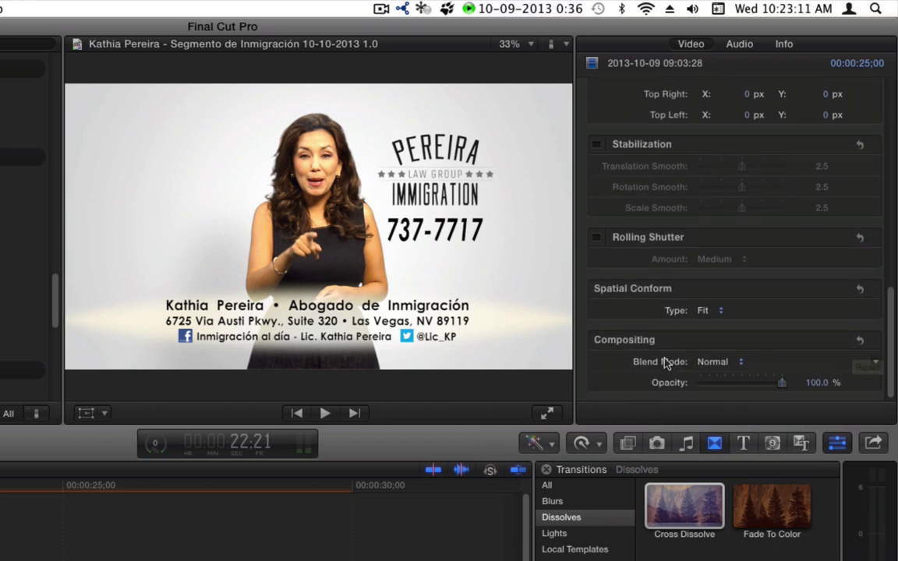
{"action": "left_click_drag", "start_coordinate": [893, 337], "coordinate": [888, 176]}
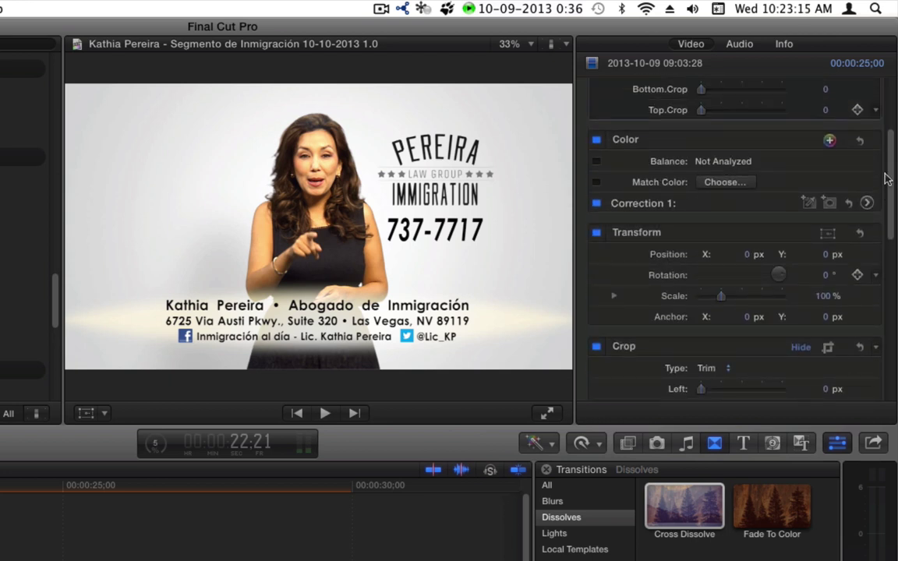
{"action": "left_click_drag", "start_coordinate": [747, 255], "coordinate": [721, 255]}
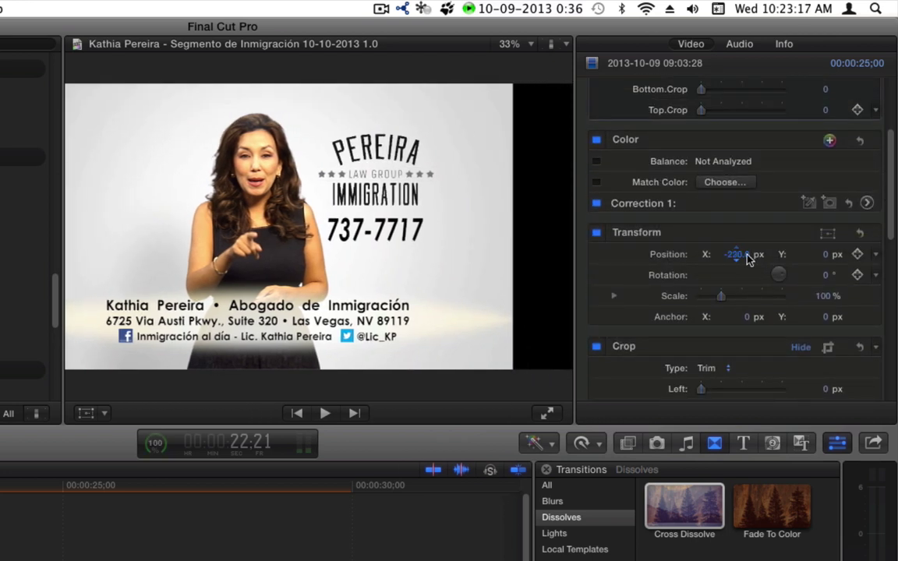
{"action": "key", "text": "super+z"}
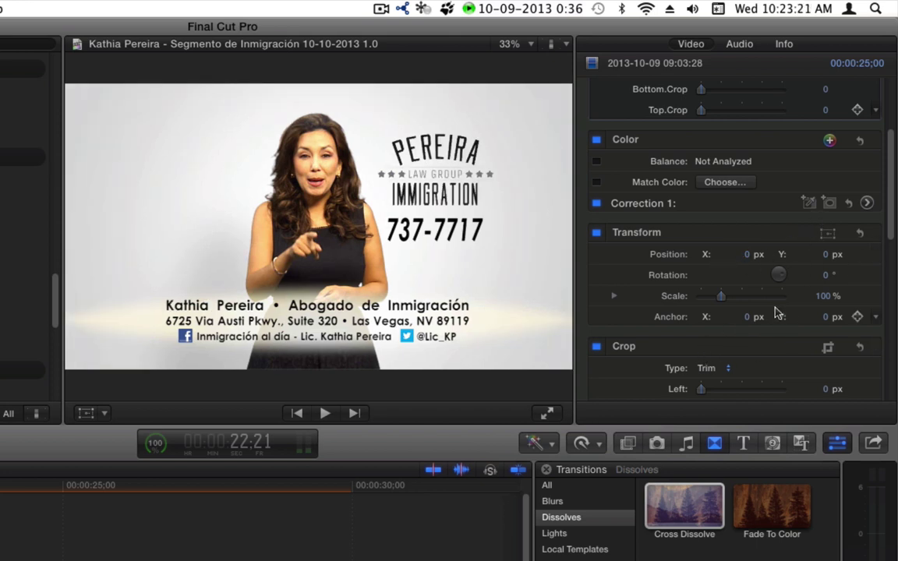
{"action": "left_click_drag", "start_coordinate": [892, 175], "coordinate": [889, 97]}
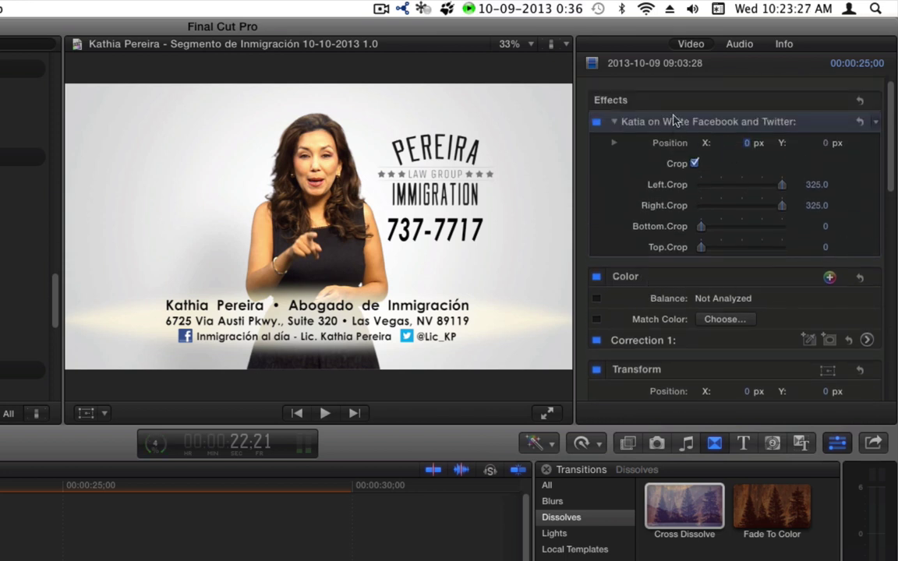
{"action": "left_click_drag", "start_coordinate": [746, 142], "coordinate": [743, 143]}
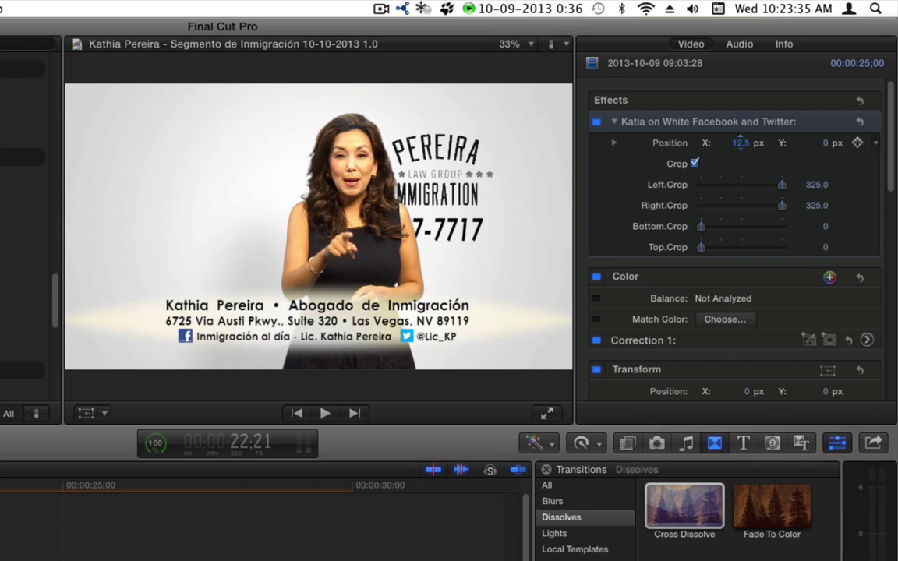
{"action": "type", "text": "0"}
{"action": "key", "text": "Return"}
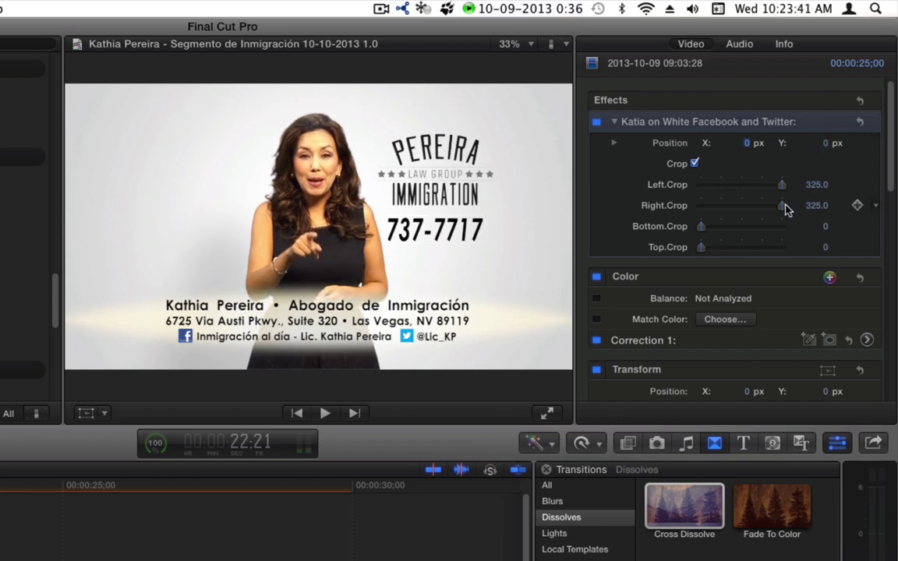
{"action": "left_click_drag", "start_coordinate": [779, 184], "coordinate": [798, 196]}
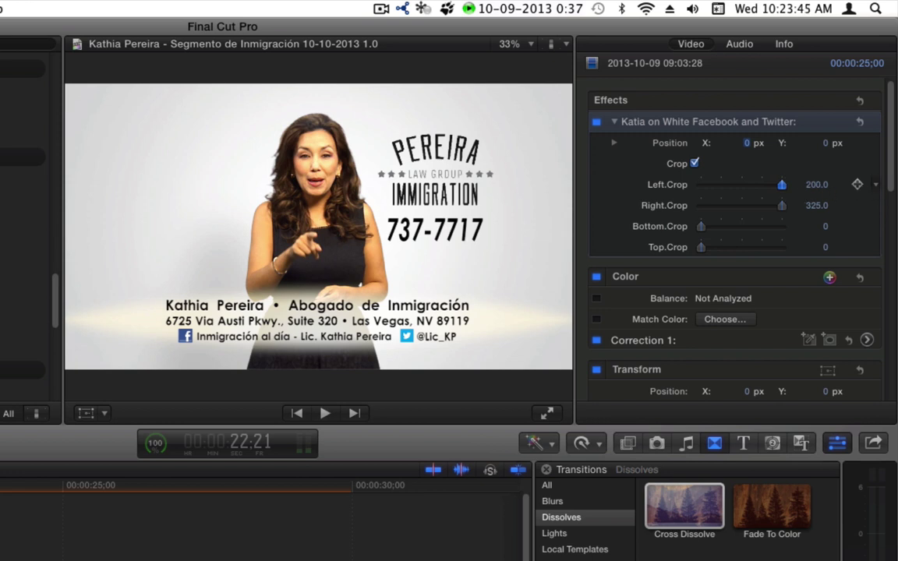
{"action": "left_click", "coordinate": [808, 187]}
{"action": "type", "text": "266"}
{"action": "key", "text": "Return"}
{"action": "left_click_drag", "start_coordinate": [816, 184], "coordinate": [810, 193]}
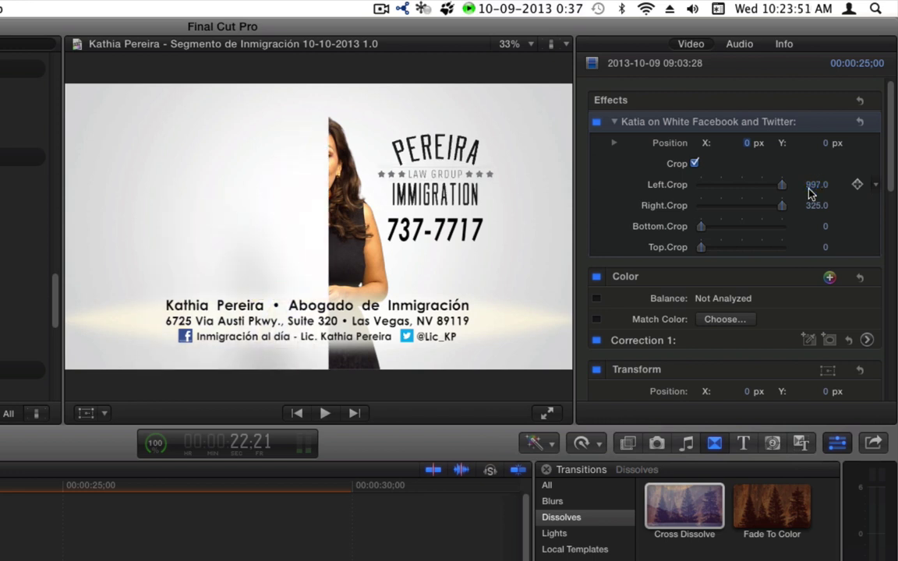
{"action": "key", "text": "super+z"}
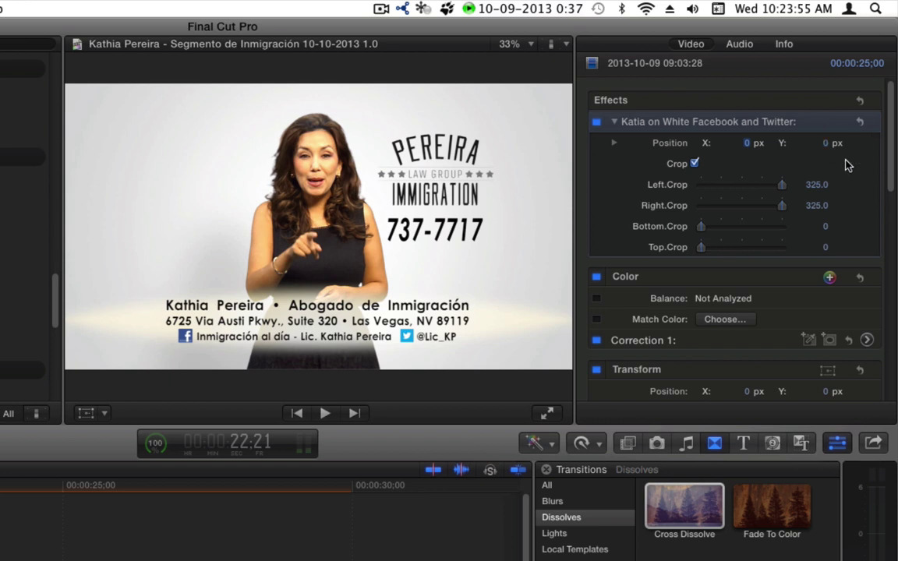
{"action": "scroll", "coordinate": [892, 153], "scroll_direction": "down", "scroll_amount": 1}
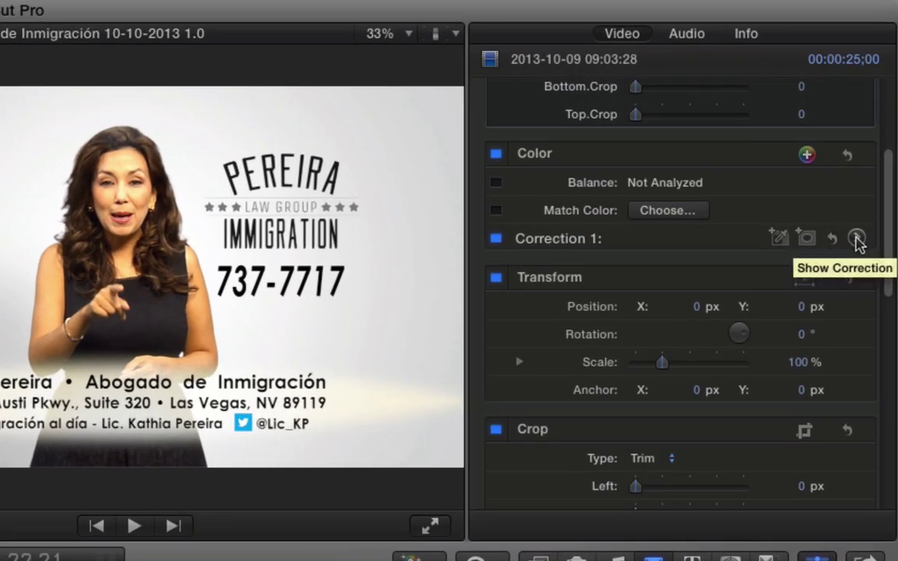
- Open the Correction 1 colour board and try global, shadow, midtone and highlight tints, undoing each
{"action": "left_click", "coordinate": [856, 240]}
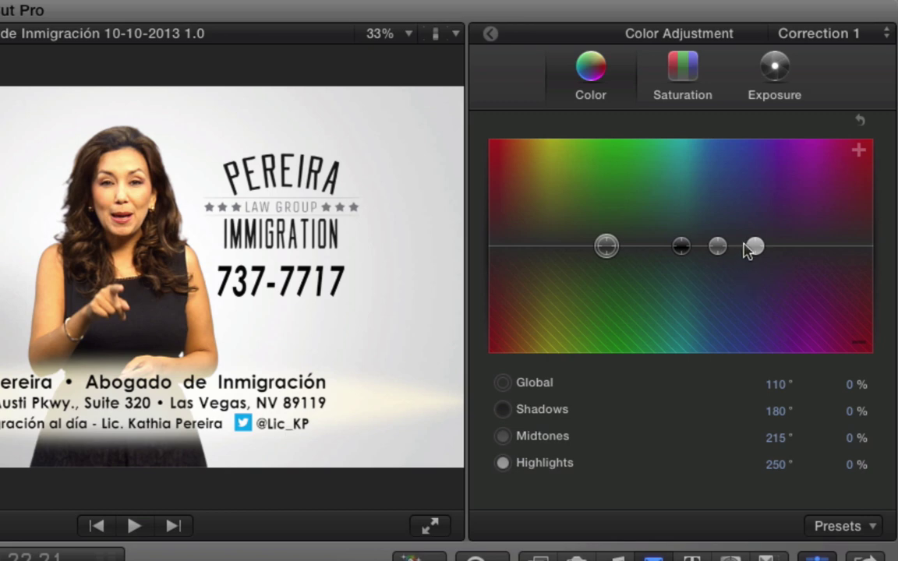
{"action": "left_click_drag", "start_coordinate": [603, 248], "coordinate": [592, 271]}
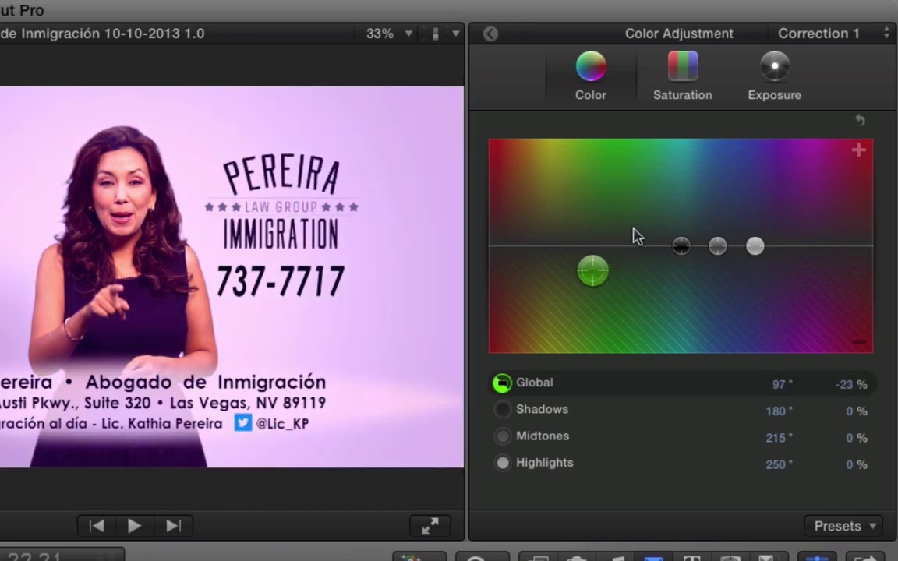
{"action": "key", "text": "super+z"}
{"action": "left_click", "coordinate": [681, 247]}
{"action": "left_click_drag", "start_coordinate": [674, 257], "coordinate": [633, 275]}
{"action": "key", "text": "super+z"}
{"action": "left_click_drag", "start_coordinate": [715, 248], "coordinate": [698, 281]}
{"action": "key", "text": "super+z"}
{"action": "left_click_drag", "start_coordinate": [752, 251], "coordinate": [753, 296]}
{"action": "key", "text": "super+z"}
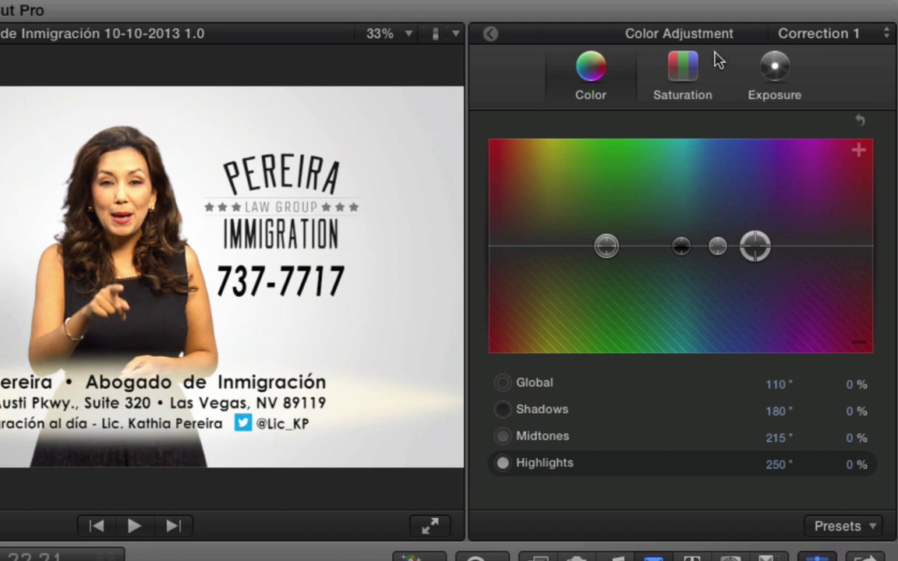
- Try midtone, shadow and global saturation changes on the Saturation tab
{"action": "left_click", "coordinate": [686, 74]}
{"action": "left_click_drag", "start_coordinate": [697, 245], "coordinate": [705, 291]}
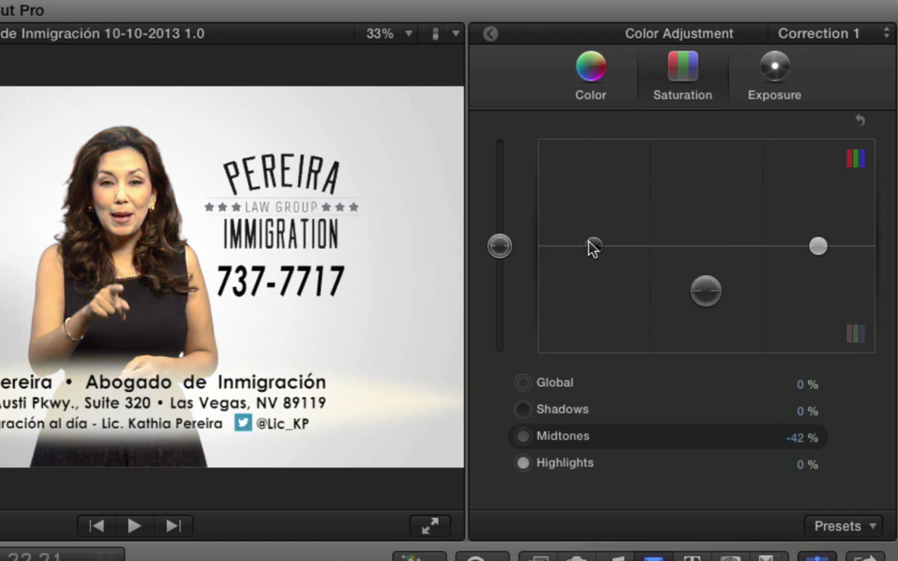
{"action": "key", "text": "Delete"}
{"action": "left_click_drag", "start_coordinate": [592, 248], "coordinate": [592, 191]}
{"action": "key", "text": "Delete"}
{"action": "left_click_drag", "start_coordinate": [500, 246], "coordinate": [495, 347]}
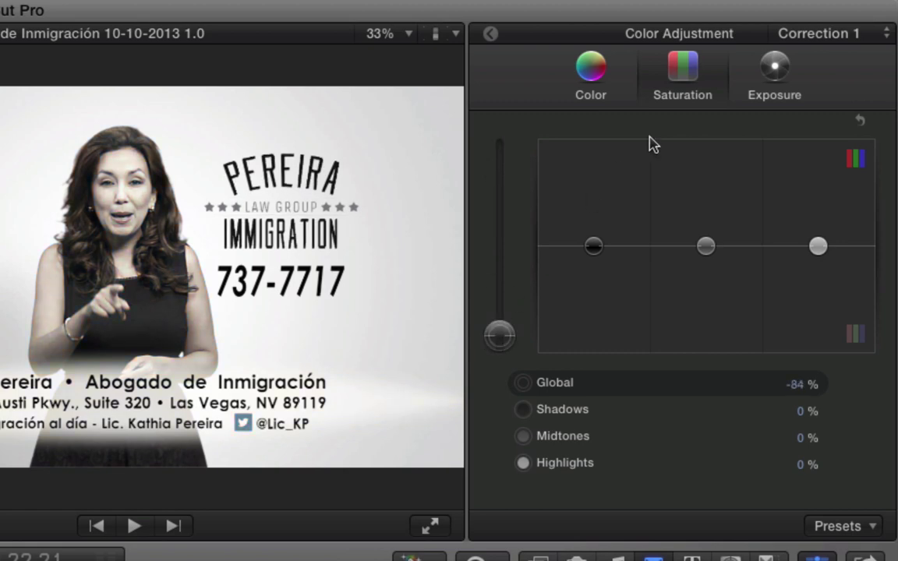
- Test global, shadow, midtone and highlight exposure tweaks, leaving them at zero
{"action": "left_click", "coordinate": [757, 73]}
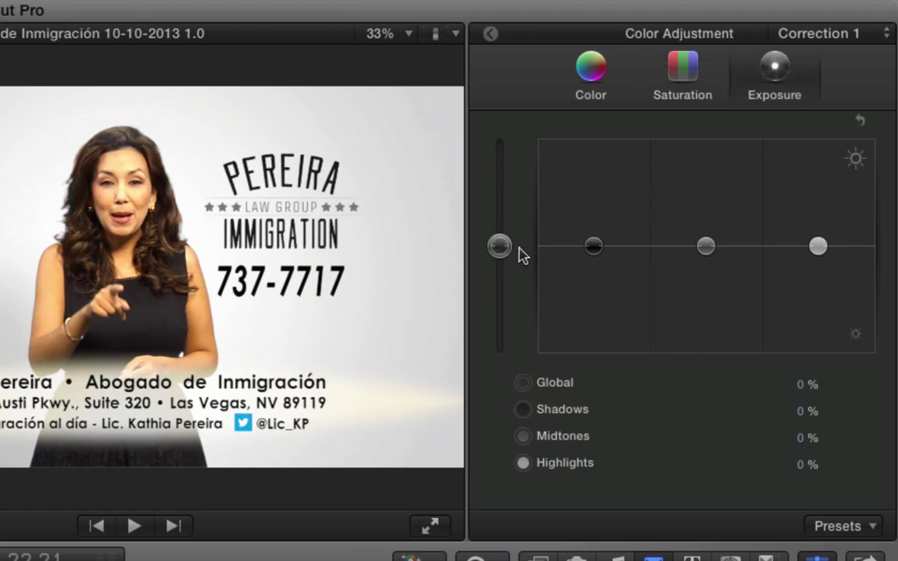
{"action": "left_click_drag", "start_coordinate": [501, 244], "coordinate": [502, 278]}
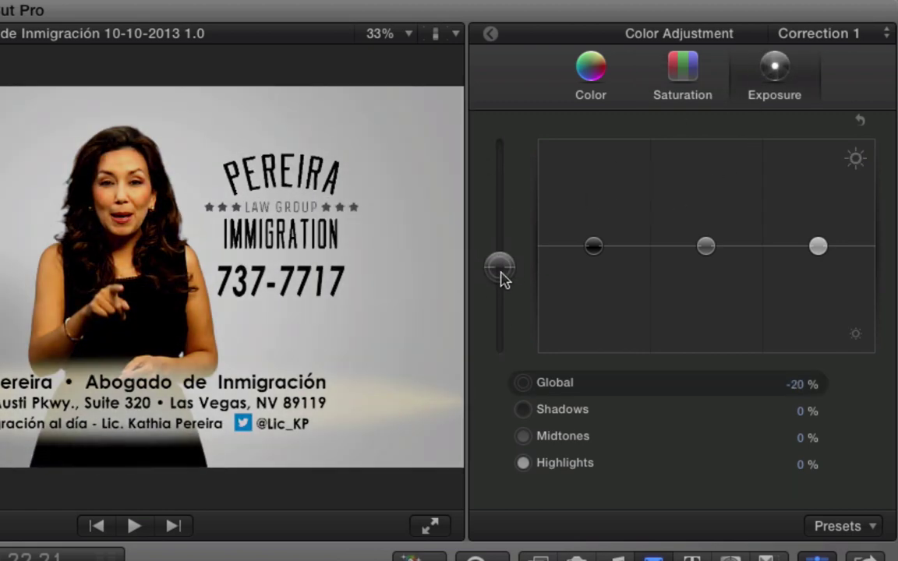
{"action": "key", "text": "Delete"}
{"action": "left_click_drag", "start_coordinate": [596, 251], "coordinate": [596, 294]}
{"action": "key", "text": "Delete"}
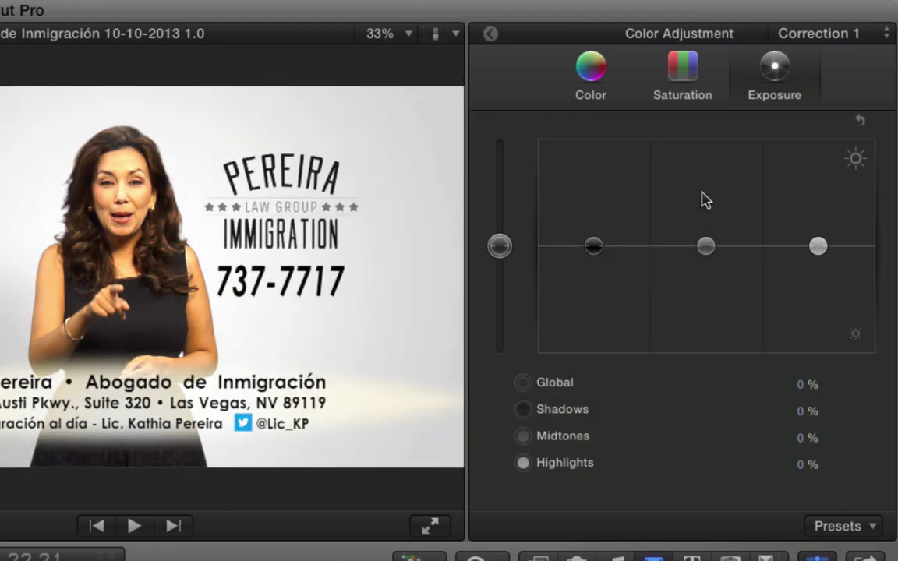
{"action": "mouse_move", "coordinate": [705, 248]}
{"action": "left_mouse_down"}
{"action": "mouse_move", "coordinate": [706, 178]}
{"action": "mouse_move", "coordinate": [705, 246]}
{"action": "left_mouse_up"}
{"action": "mouse_move", "coordinate": [819, 249]}
{"action": "left_mouse_down"}
{"action": "mouse_move", "coordinate": [818, 212]}
{"action": "mouse_move", "coordinate": [818, 246]}
{"action": "left_mouse_up"}
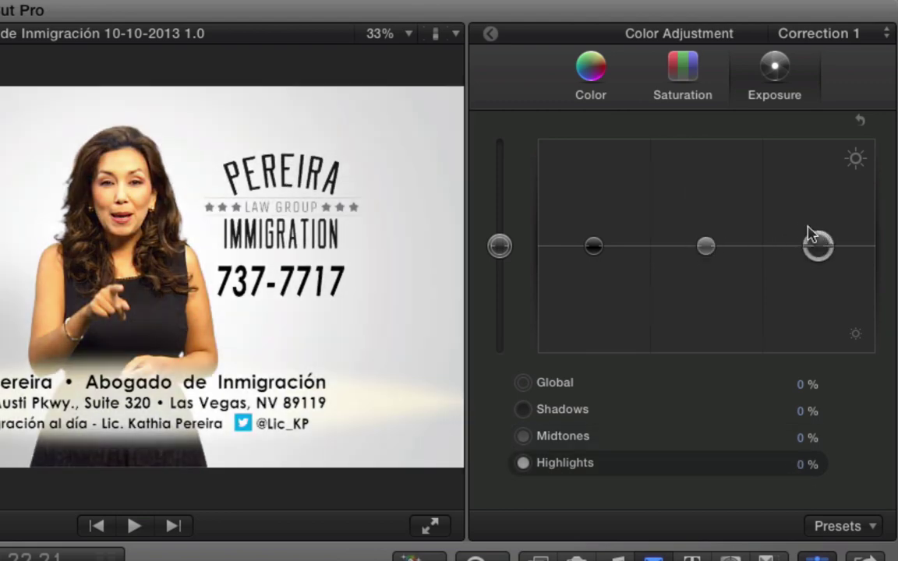
{"action": "left_click_drag", "start_coordinate": [818, 248], "coordinate": [822, 260]}
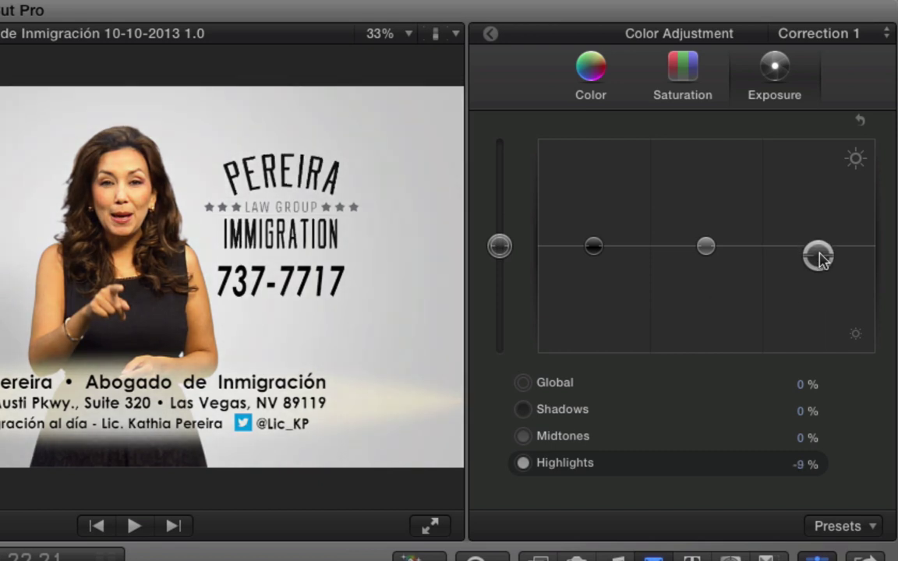
{"action": "left_click_drag", "start_coordinate": [819, 254], "coordinate": [822, 262]}
- Try lowering highlight saturation, reset it to zero, and move to the next edit
{"action": "left_click", "coordinate": [689, 72]}
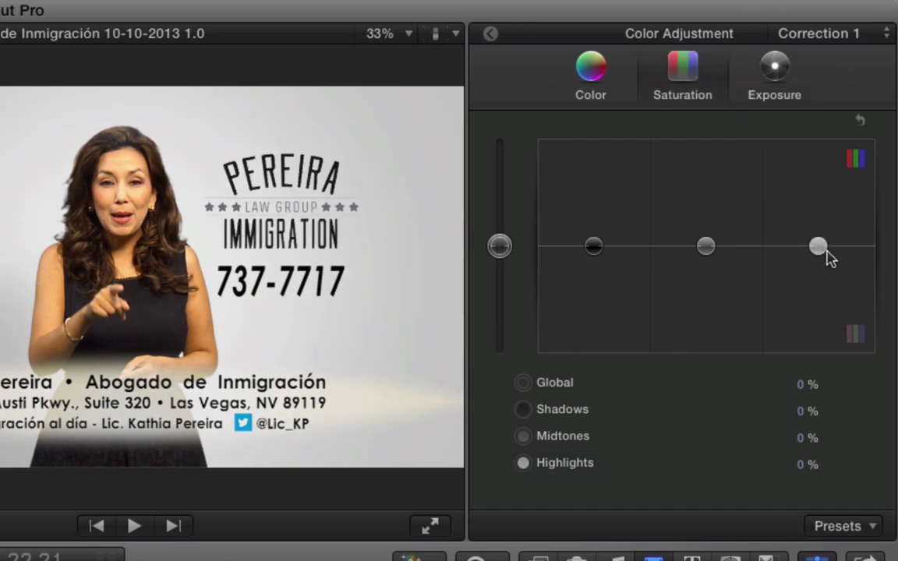
{"action": "left_click_drag", "start_coordinate": [819, 250], "coordinate": [819, 281]}
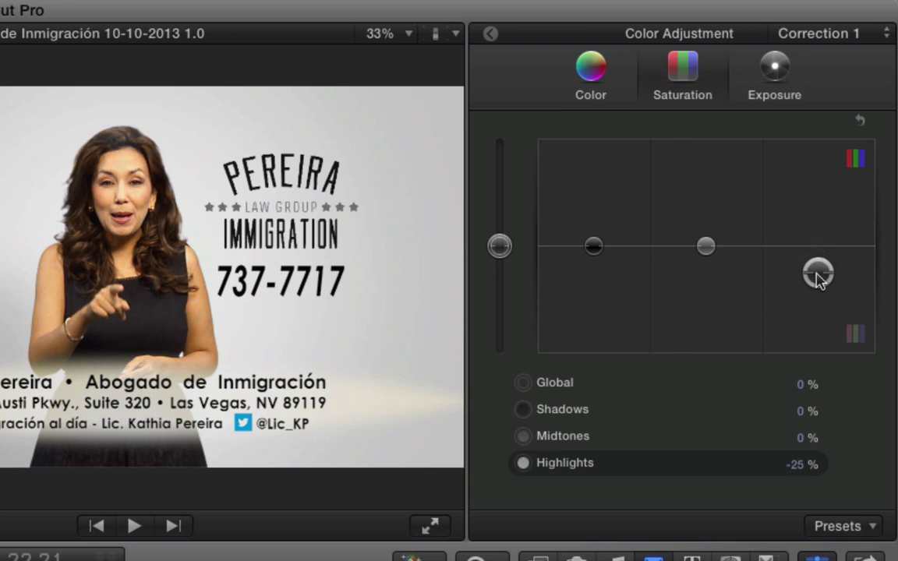
{"action": "key", "text": "Delete"}
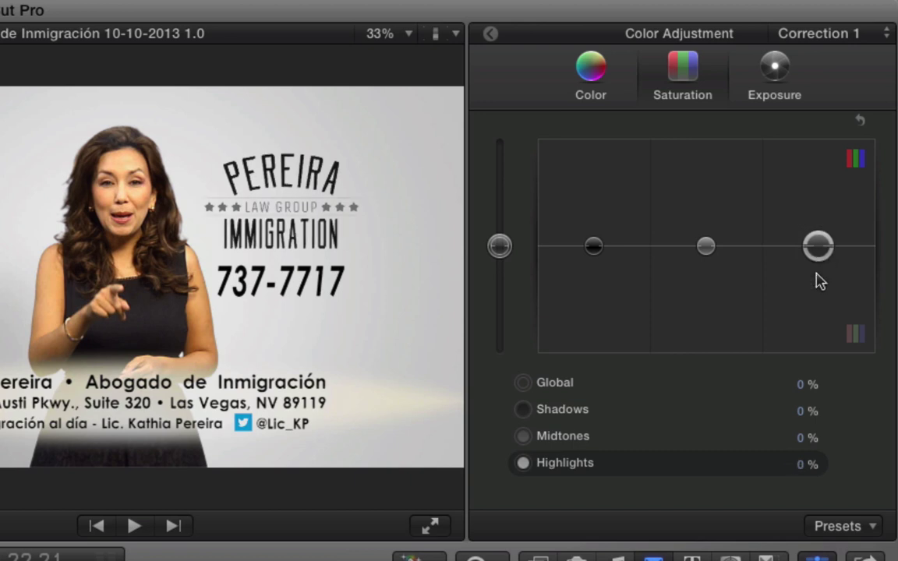
{"action": "left_click", "coordinate": [173, 525]}
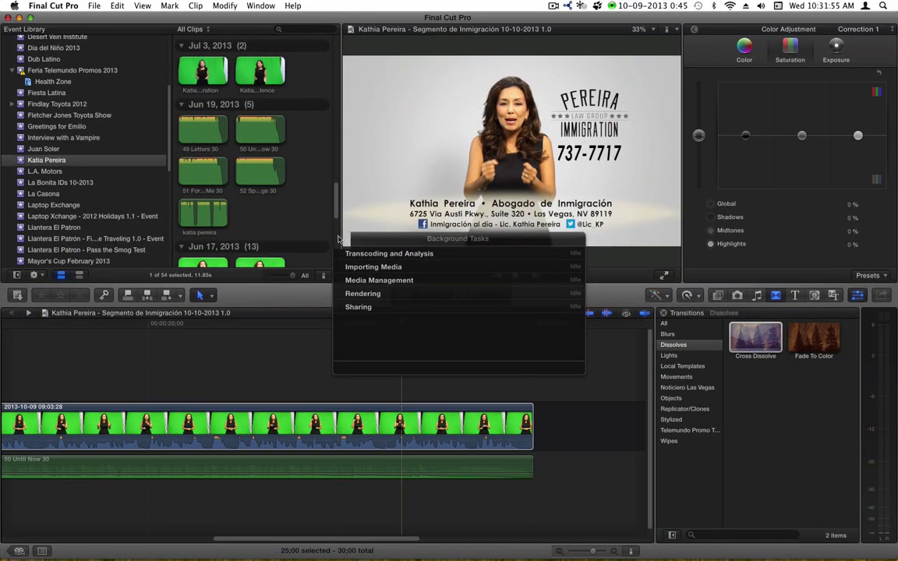
- Close Background Tasks and play the spot from its start on the Pereira logo
{"action": "left_click", "coordinate": [339, 240]}
{"action": "left_click", "coordinate": [355, 325]}
{"action": "key", "text": "Home"}
{"action": "key", "text": "space"}
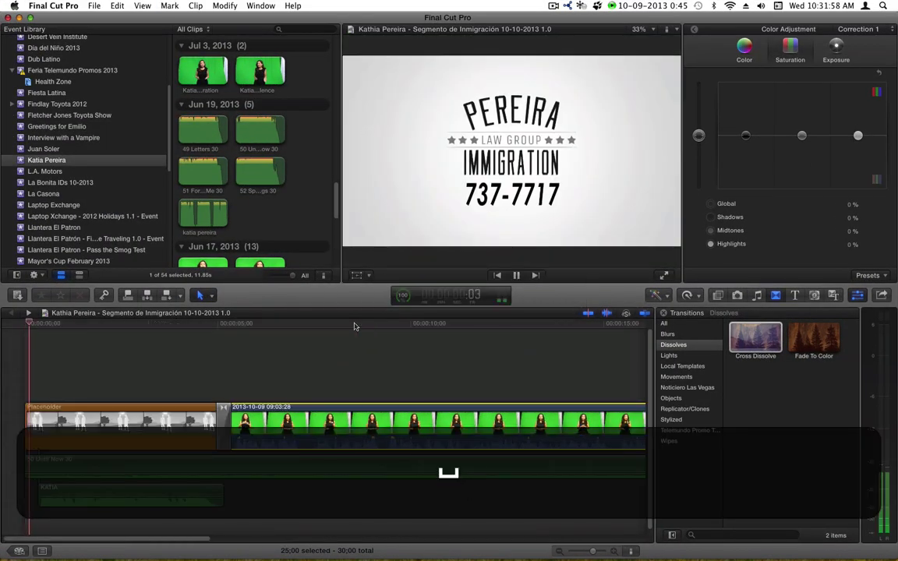
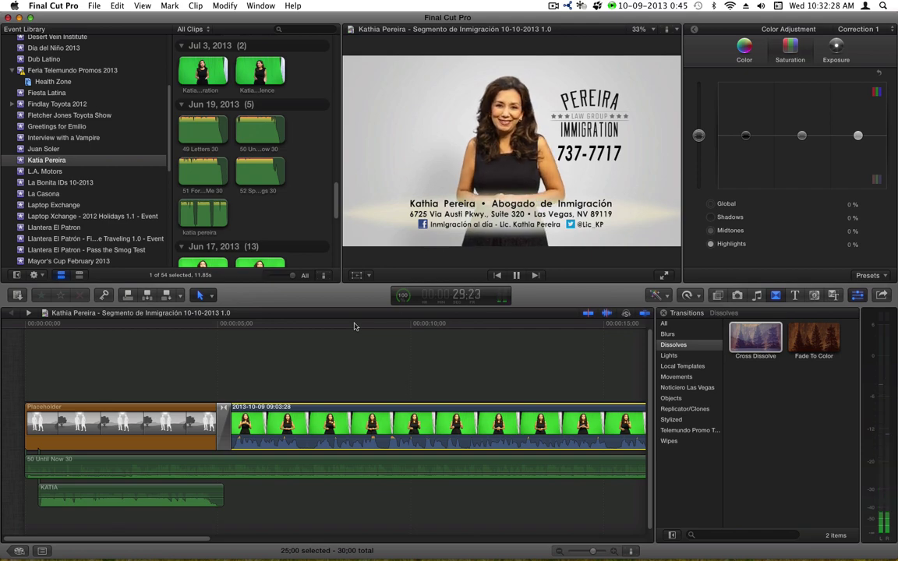
- Stop playback and start a Master File export, then cancel it
{"action": "key", "text": "space"}
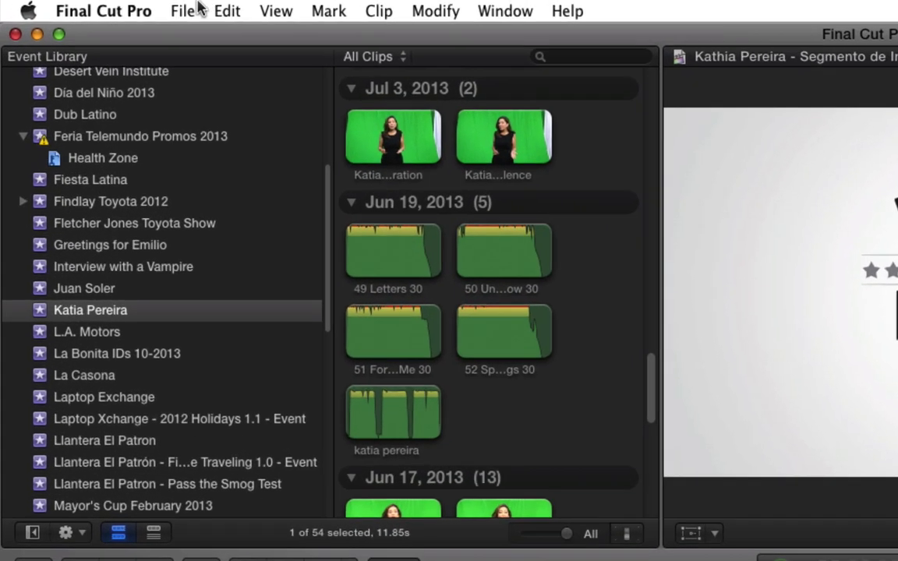
{"action": "left_click", "coordinate": [94, 5]}
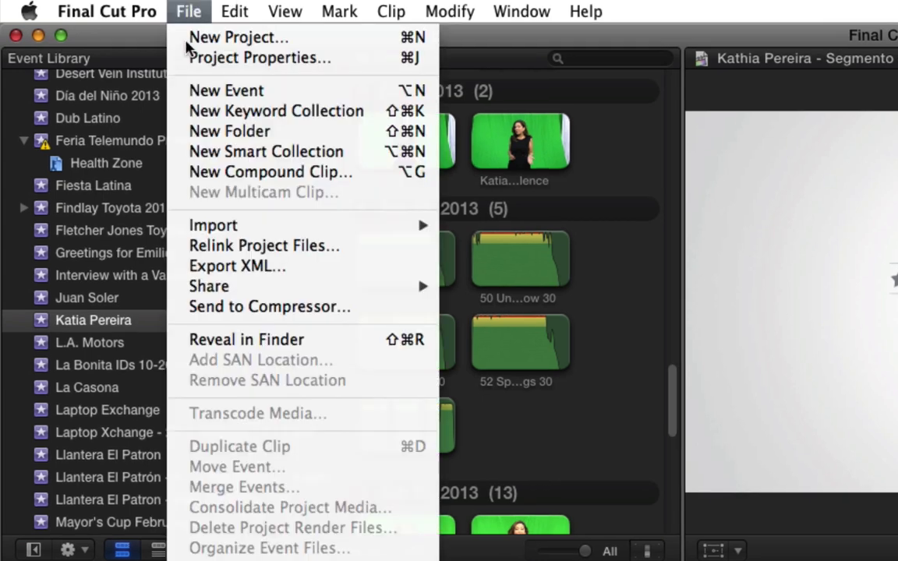
{"action": "mouse_move", "coordinate": [232, 287]}
{"action": "left_click", "coordinate": [608, 309]}
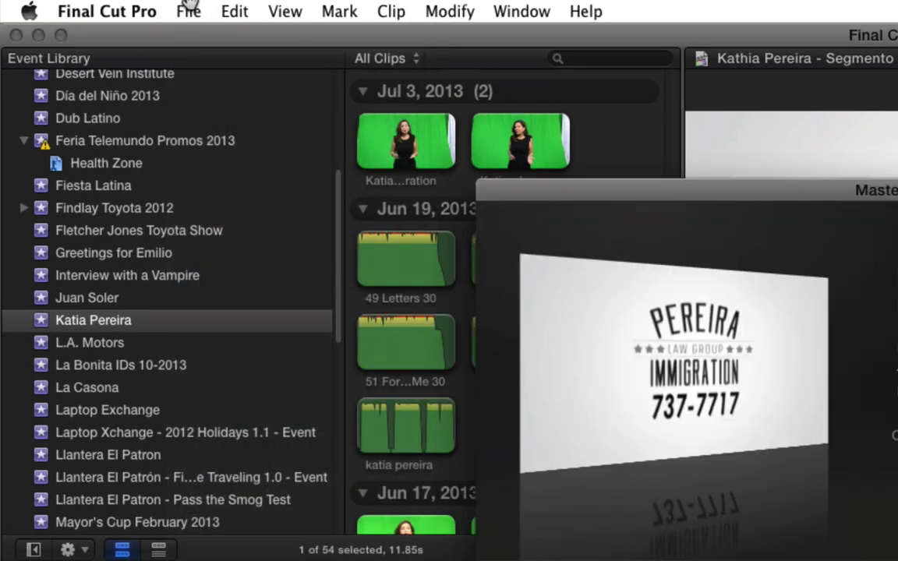
{"action": "key", "text": "Escape"}
- Export a Master File with the XDCAM HD (35 Mbps) codec into the Spot Transfers folder
{"action": "left_click", "coordinate": [187, 11]}
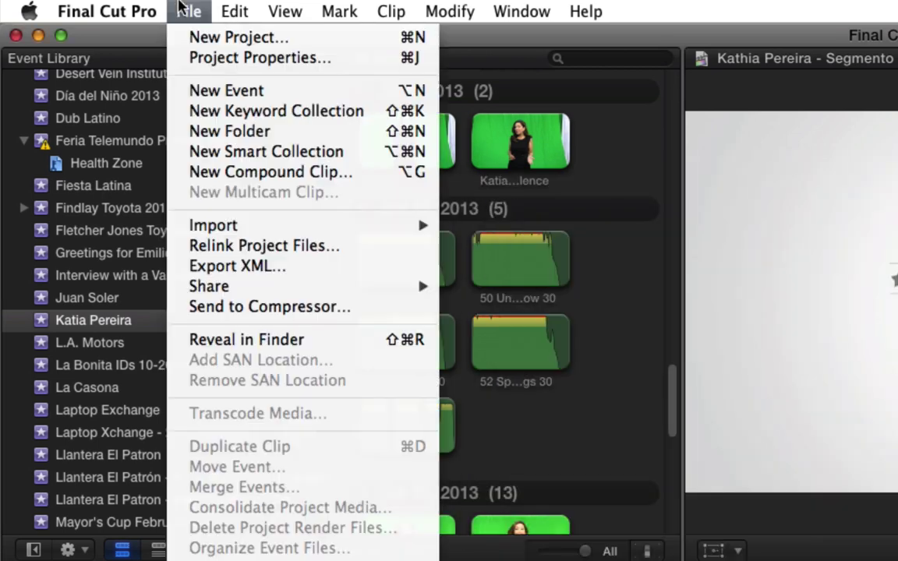
{"action": "mouse_move", "coordinate": [236, 288]}
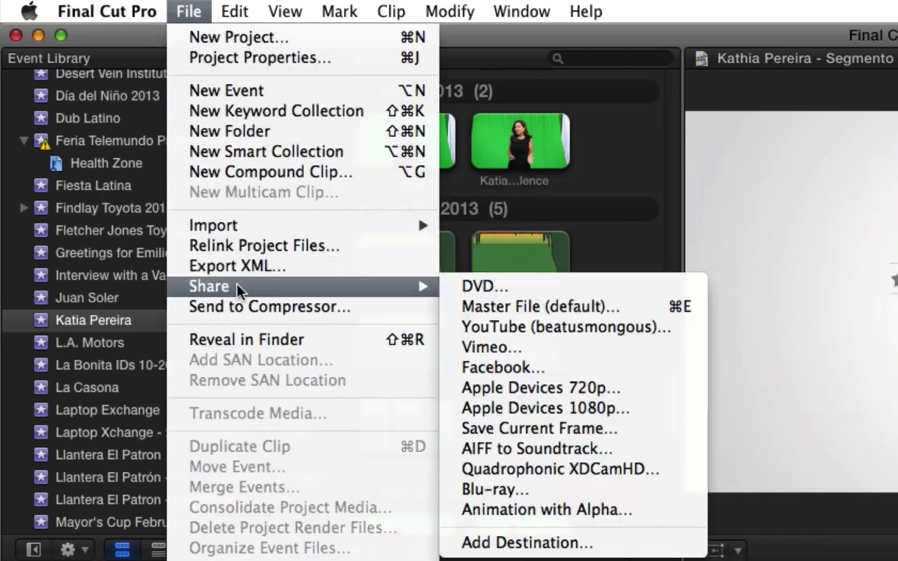
{"action": "left_click", "coordinate": [675, 308]}
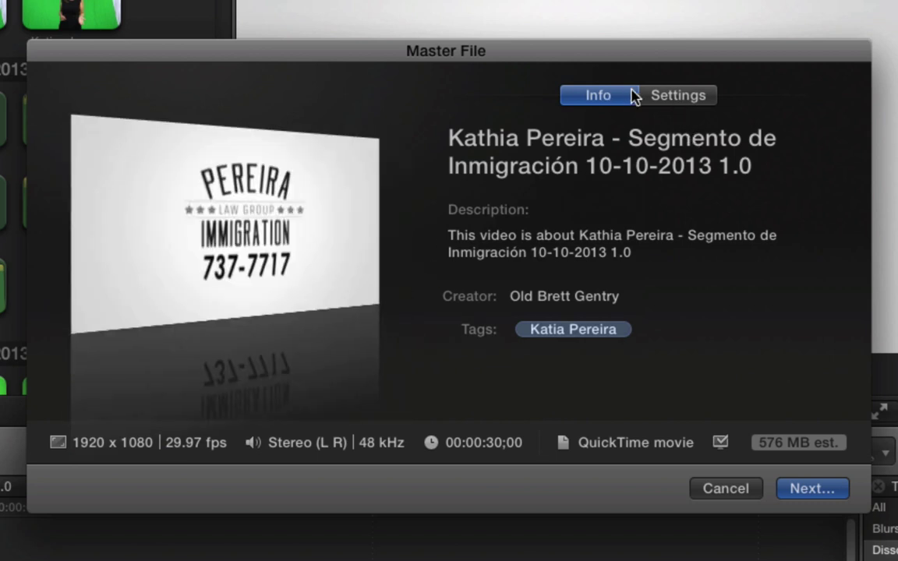
{"action": "left_click", "coordinate": [658, 100]}
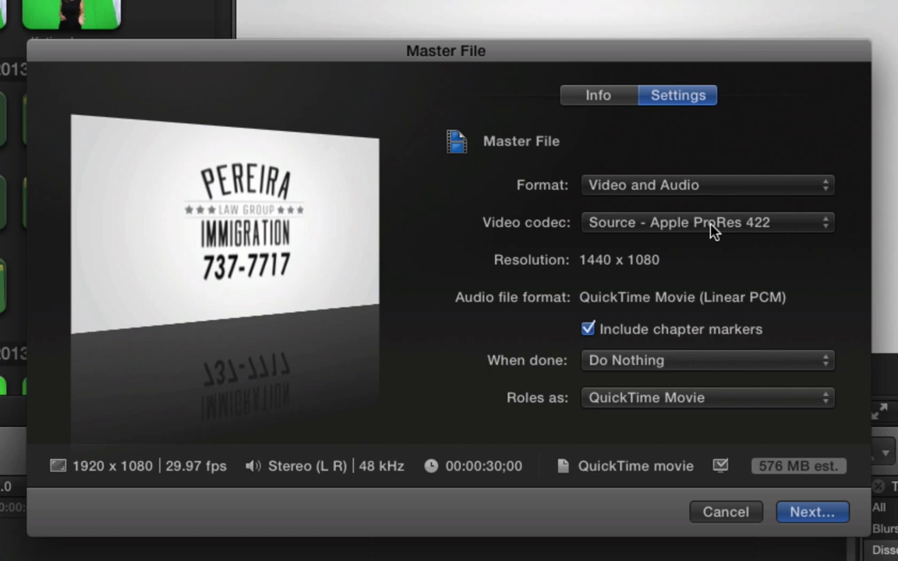
{"action": "left_click", "coordinate": [710, 226]}
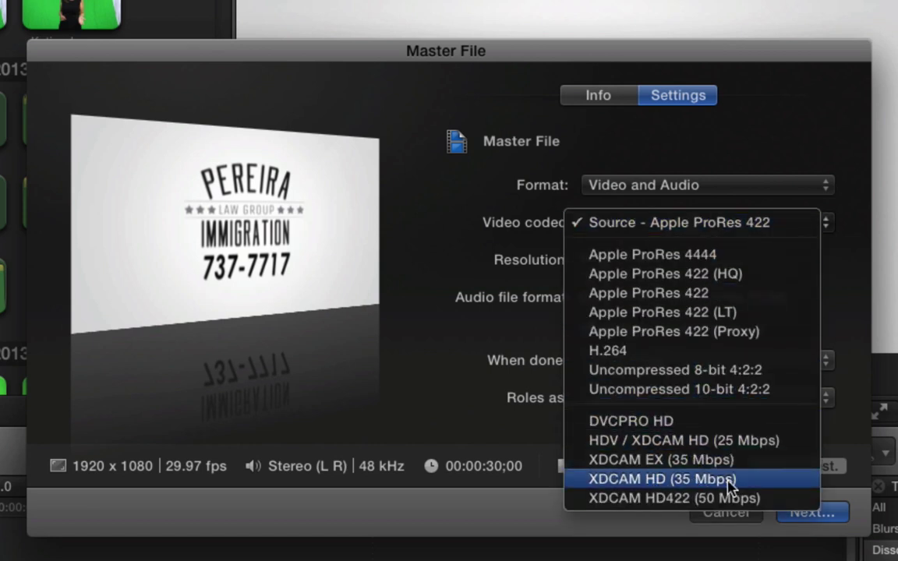
{"action": "left_click", "coordinate": [731, 480]}
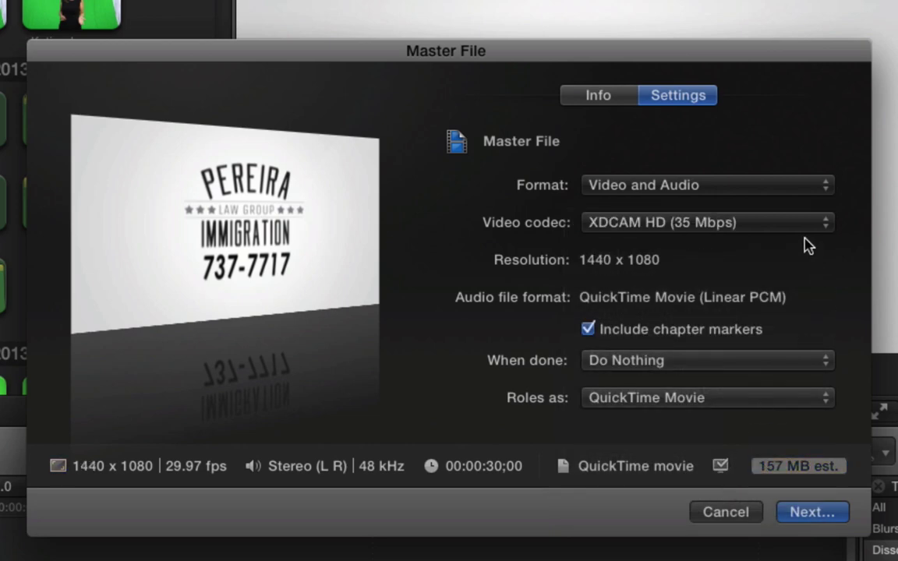
{"action": "left_click", "coordinate": [810, 512]}
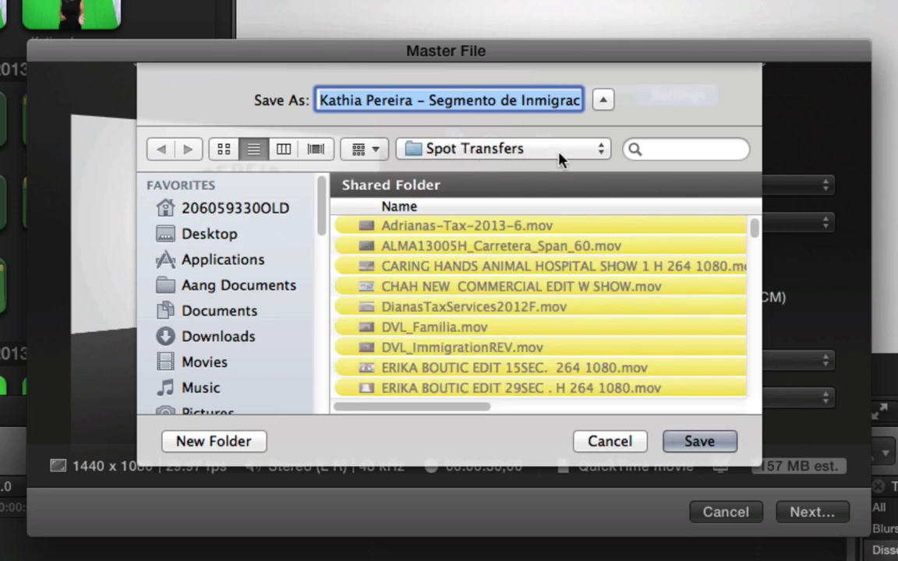
{"action": "left_click", "coordinate": [691, 444]}
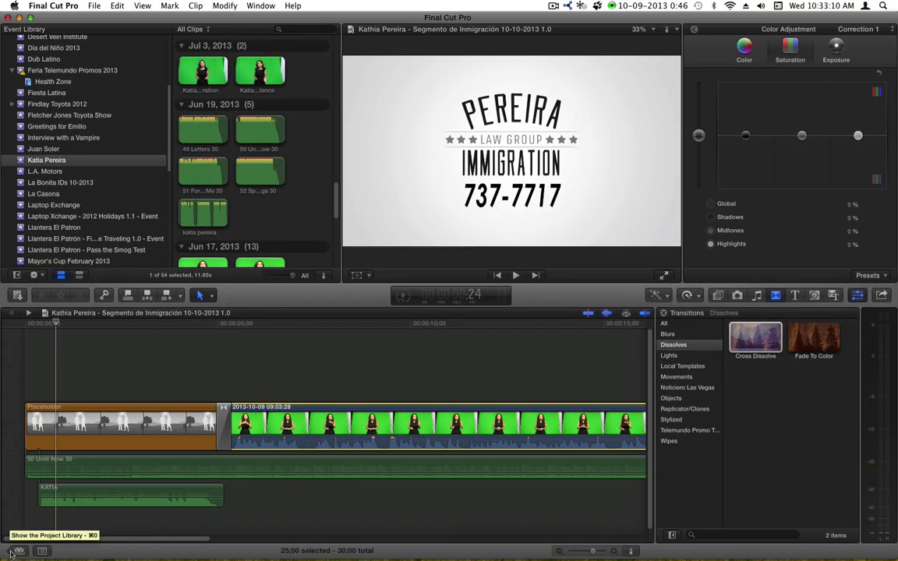
- Turn off Background render in the Playback preferences
{"action": "left_click", "coordinate": [11, 552]}
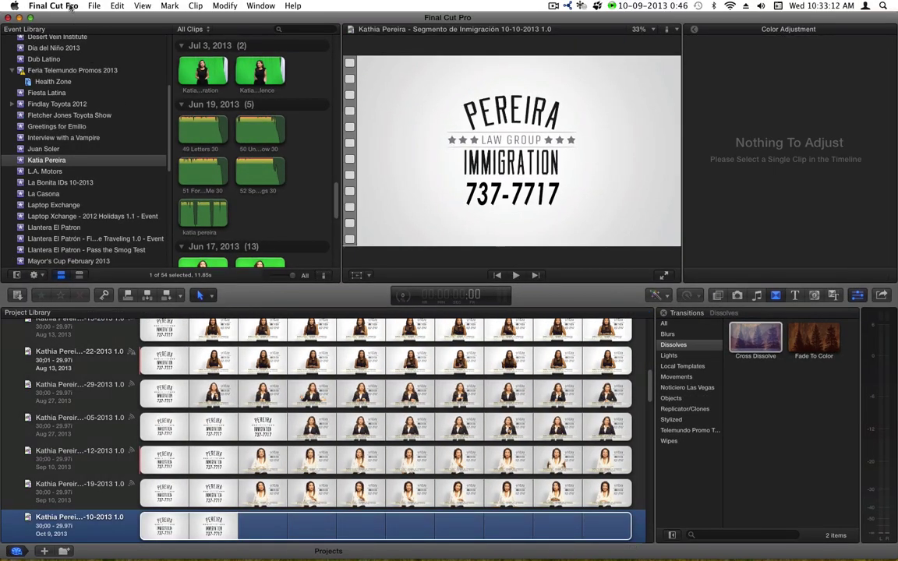
{"action": "left_click", "coordinate": [70, 6]}
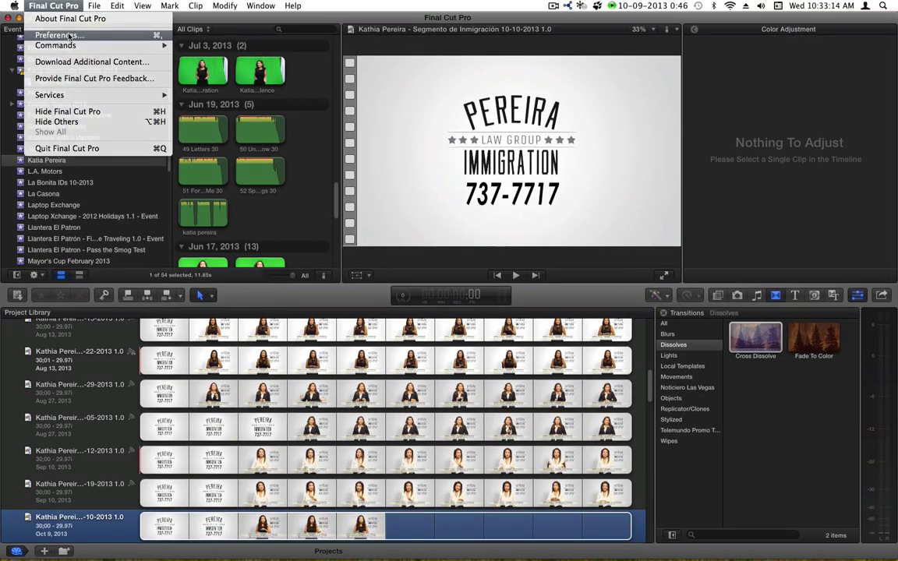
{"action": "left_click", "coordinate": [57, 35]}
{"action": "left_click", "coordinate": [402, 127]}
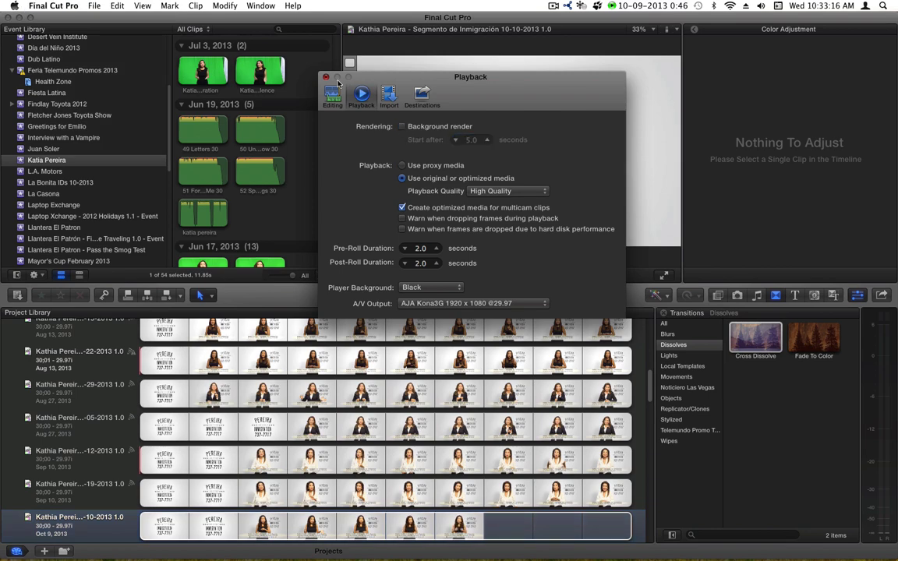
{"action": "left_click", "coordinate": [326, 77]}
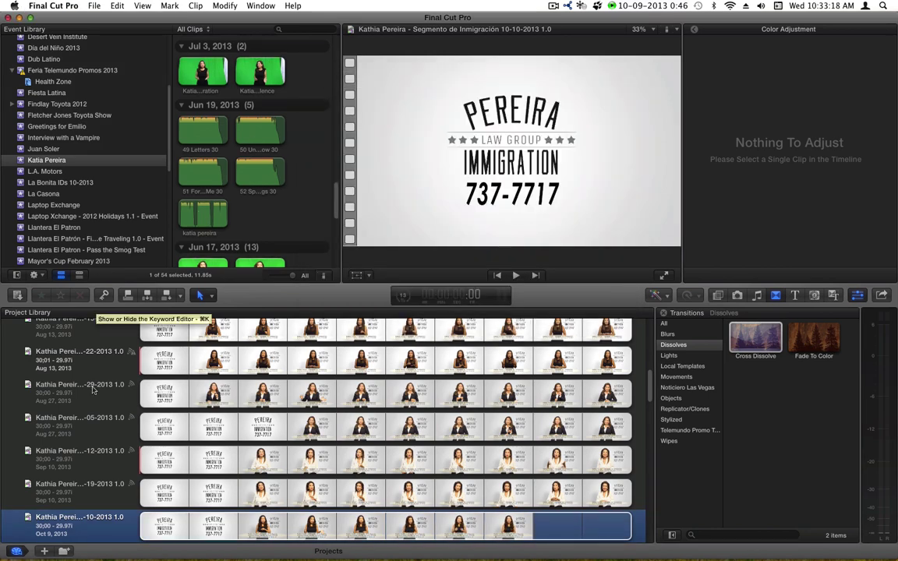
- Create a new project in the client's folder, named for the immigration segment 10-17-2013 1.0
{"action": "scroll", "coordinate": [92, 390], "scroll_direction": "up", "scroll_amount": 1}
{"action": "scroll", "coordinate": [92, 390], "scroll_direction": "up", "scroll_amount": 5}
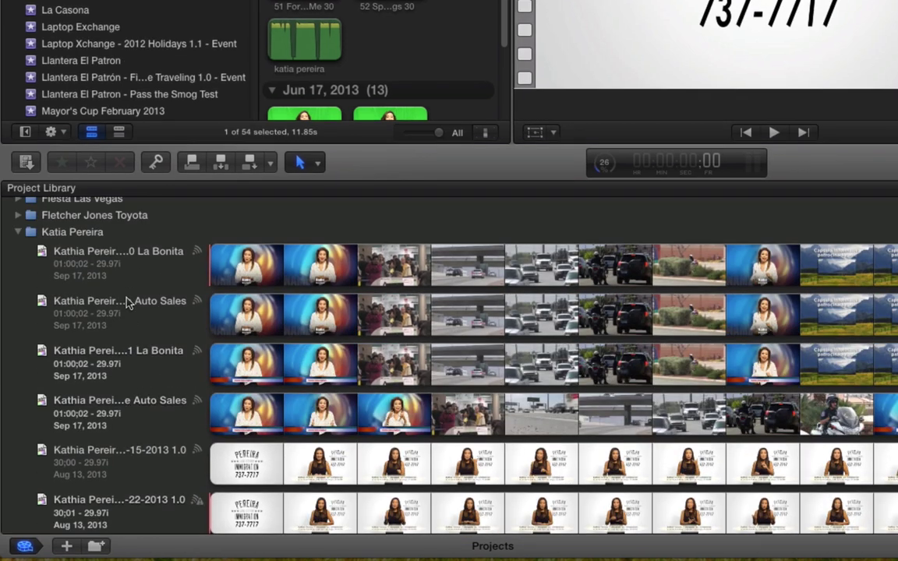
{"action": "scroll", "coordinate": [127, 302], "scroll_direction": "up", "scroll_amount": 3}
{"action": "right_click", "coordinate": [78, 291]}
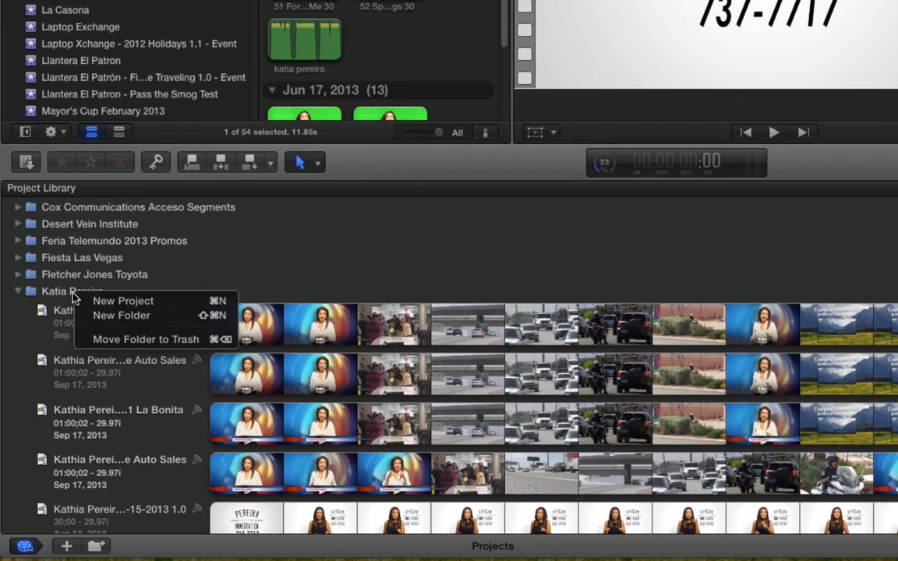
{"action": "left_click", "coordinate": [143, 268]}
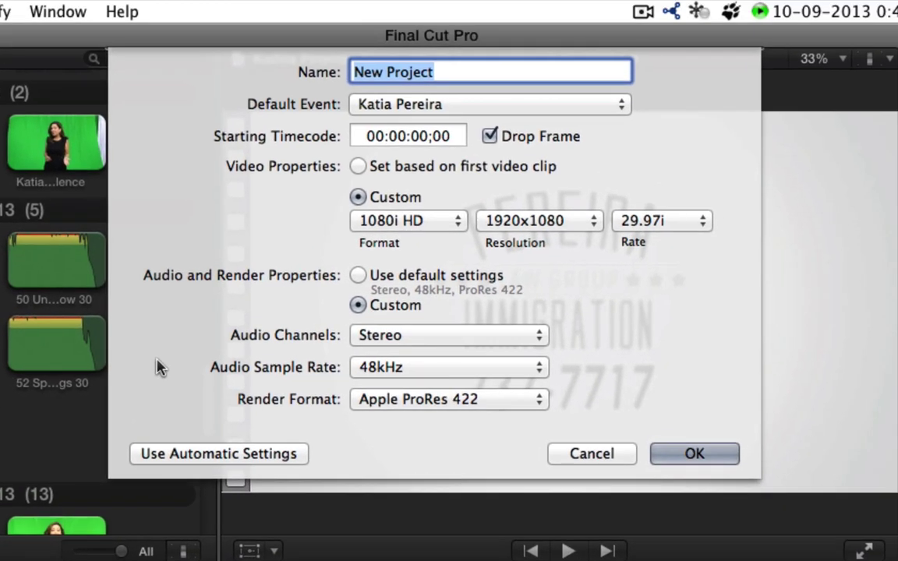
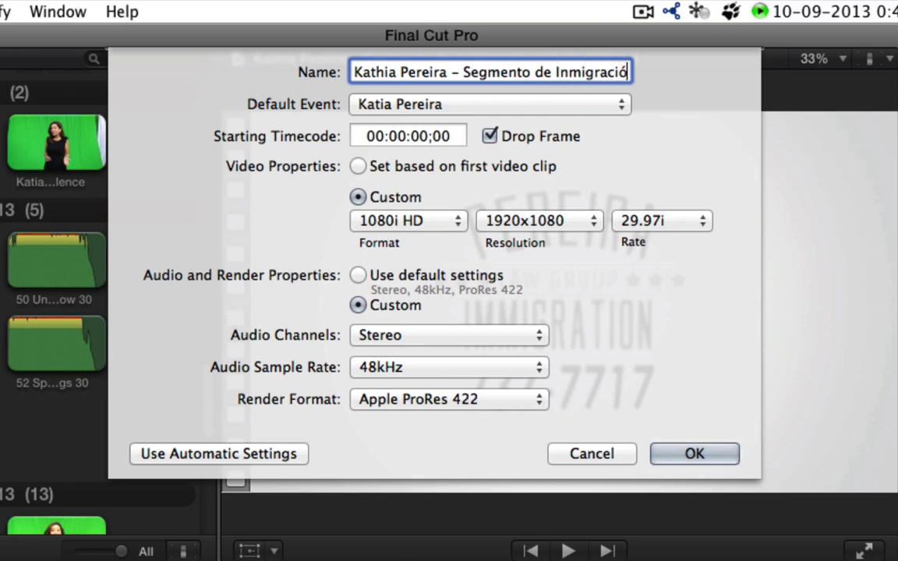
{"action": "type", "text": "n 10-"}
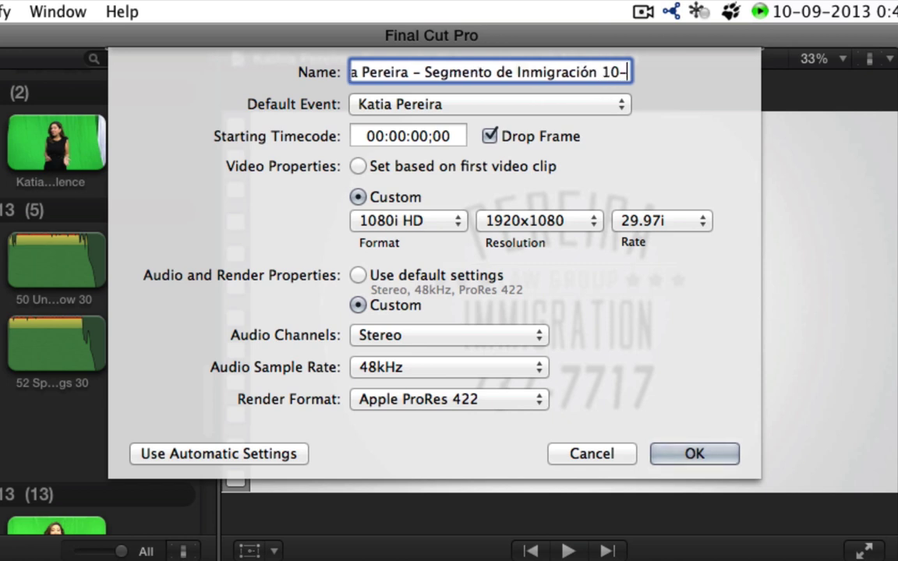
{"action": "type", "text": "17-2013 "}
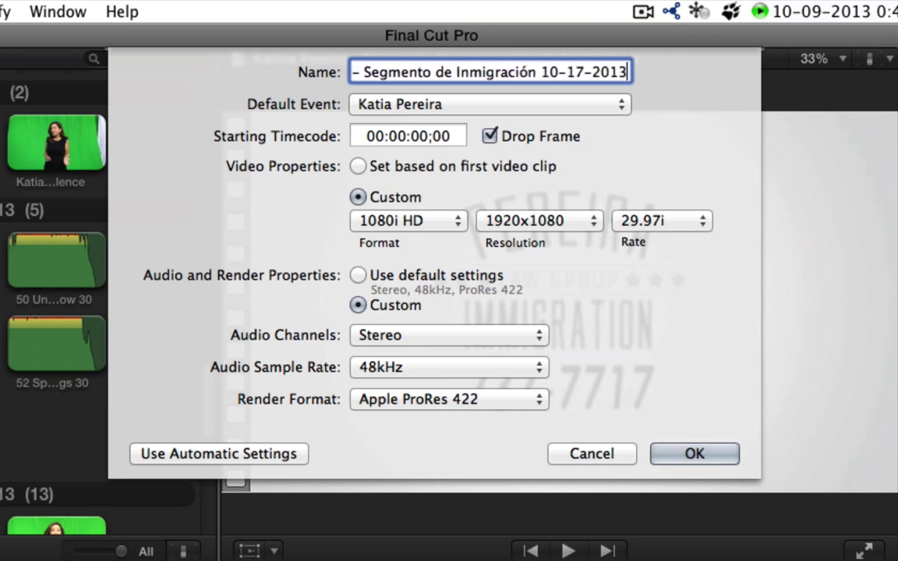
{"action": "type", "text": "1.0"}
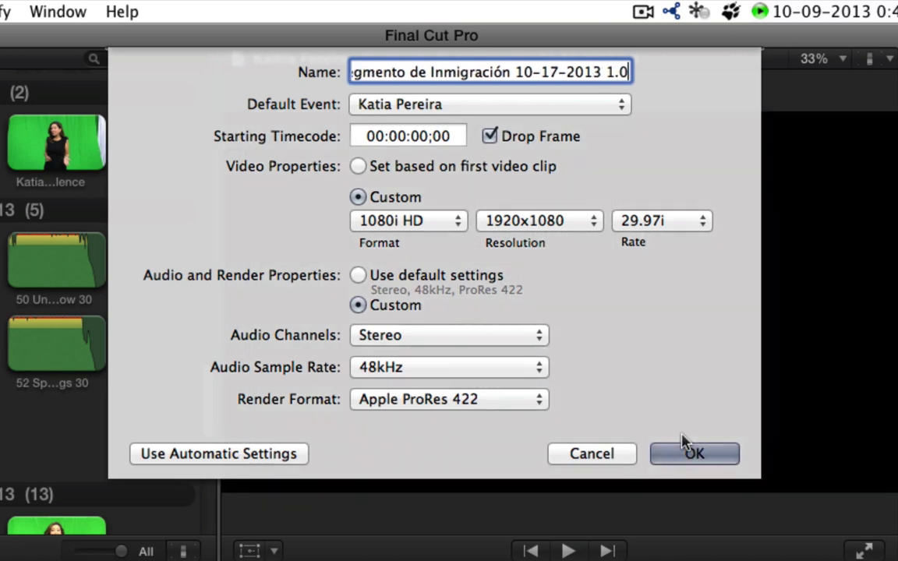
{"action": "left_click", "coordinate": [685, 448]}
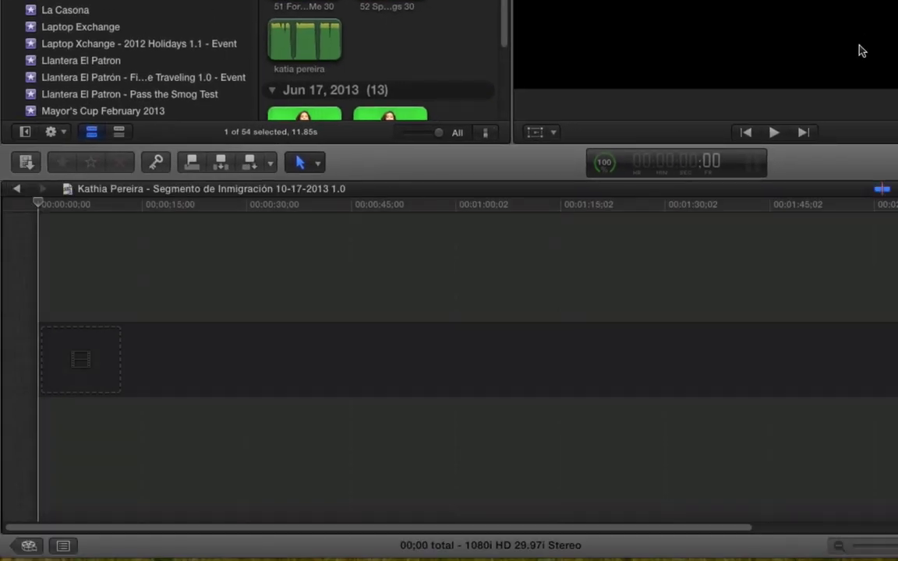
- Select the black-dress green-screen clip and mark its in point
{"action": "scroll", "coordinate": [503, 24], "scroll_direction": "up", "scroll_amount": 10}
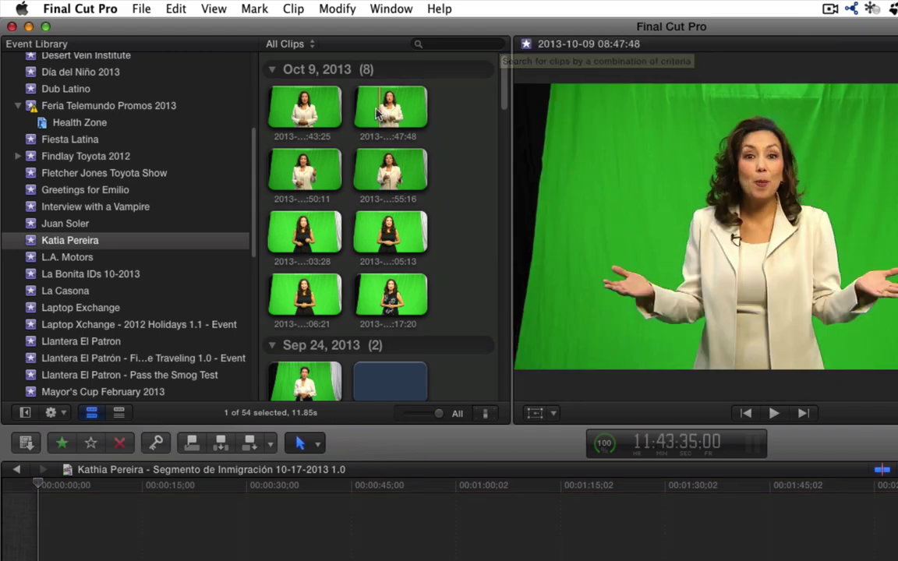
{"action": "left_click", "coordinate": [389, 234]}
{"action": "left_click", "coordinate": [249, 519]}
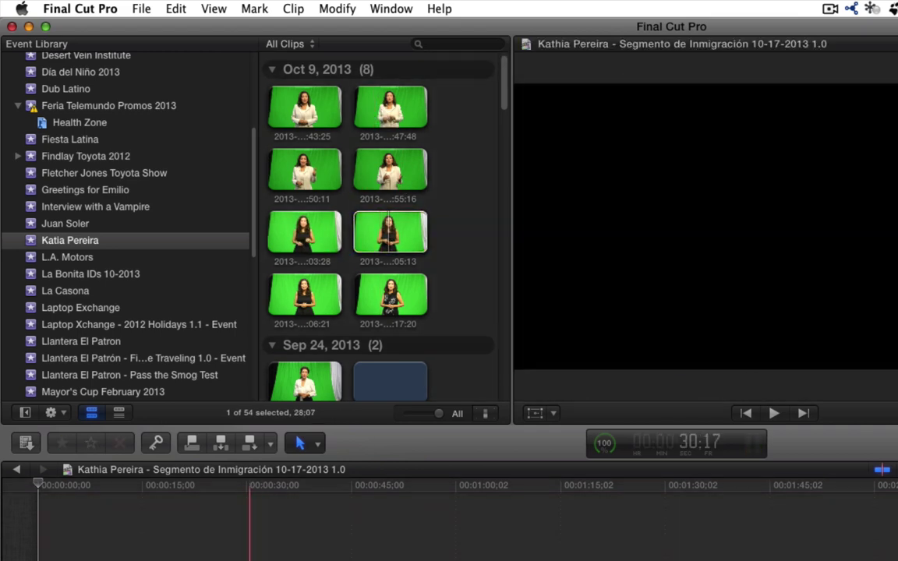
{"action": "left_click", "coordinate": [368, 231]}
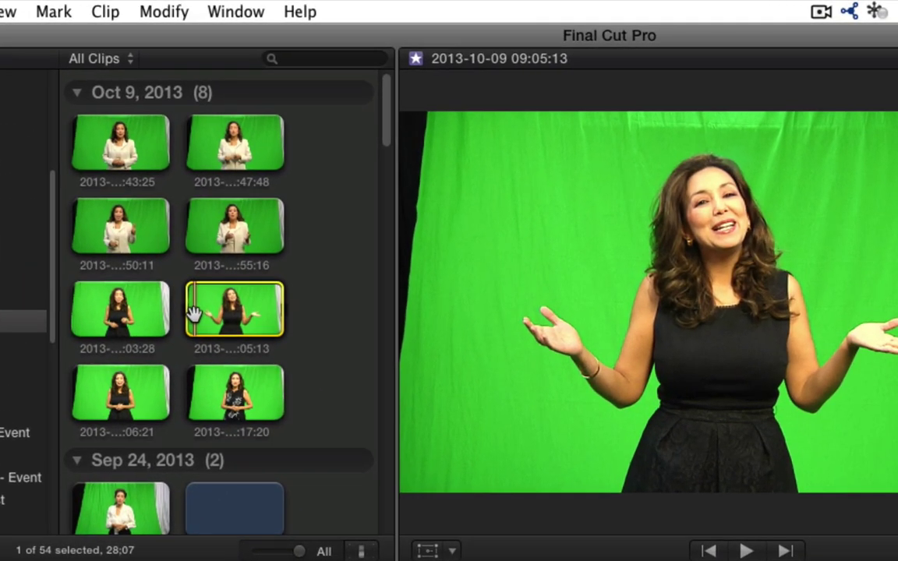
{"action": "key", "text": "shift+i"}
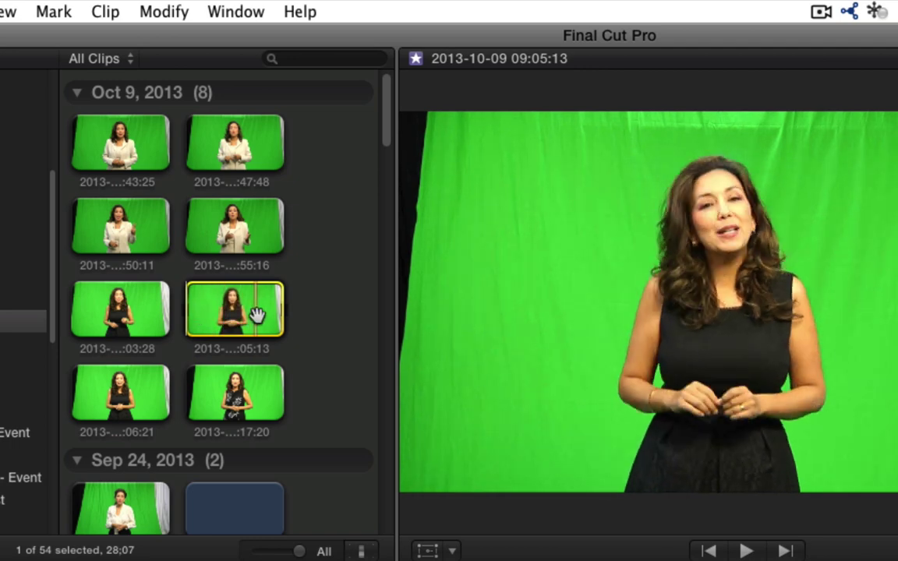
{"action": "key", "text": "space"}
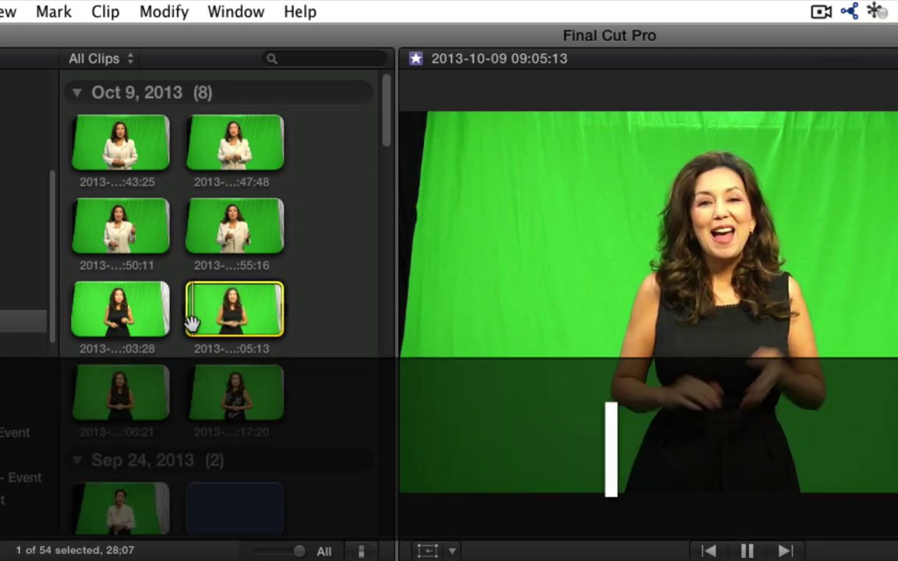
{"action": "key", "text": "k"}
{"action": "key", "text": "j"}
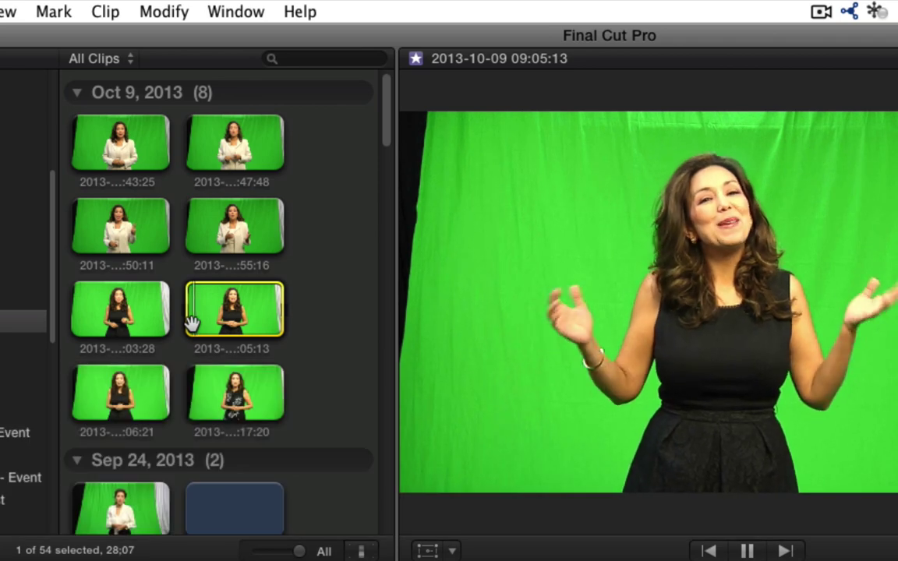
{"action": "key", "text": "k"}
{"action": "key", "text": "i"}
- Mark the clip's out point and append the roughly 24-second clip to the timeline
{"action": "key", "text": "l"}
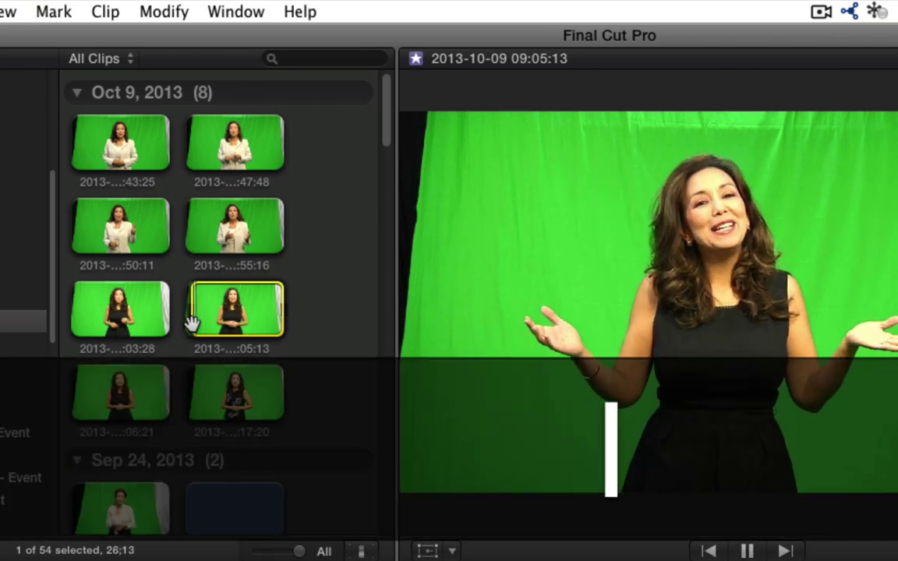
{"action": "key", "text": "l"}
{"action": "key", "text": "k"}
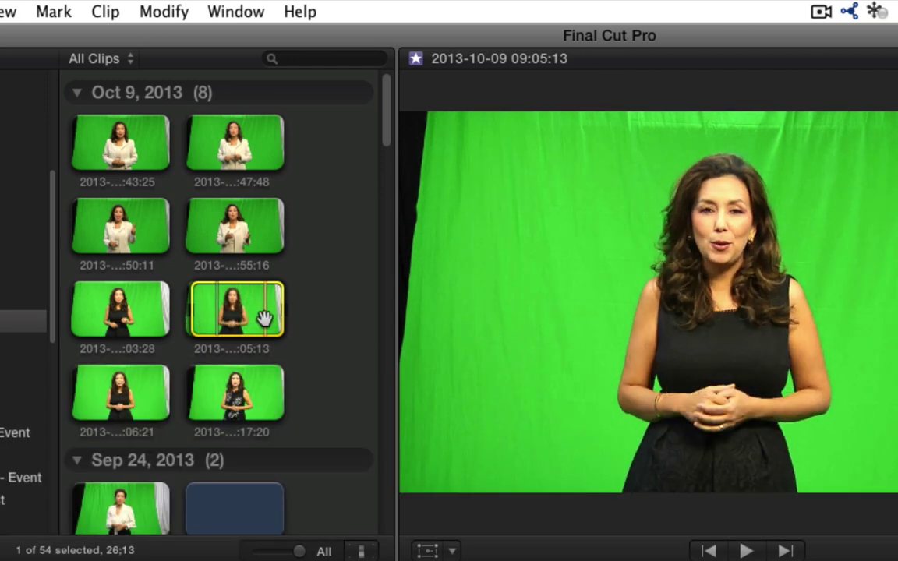
{"action": "key", "text": "l"}
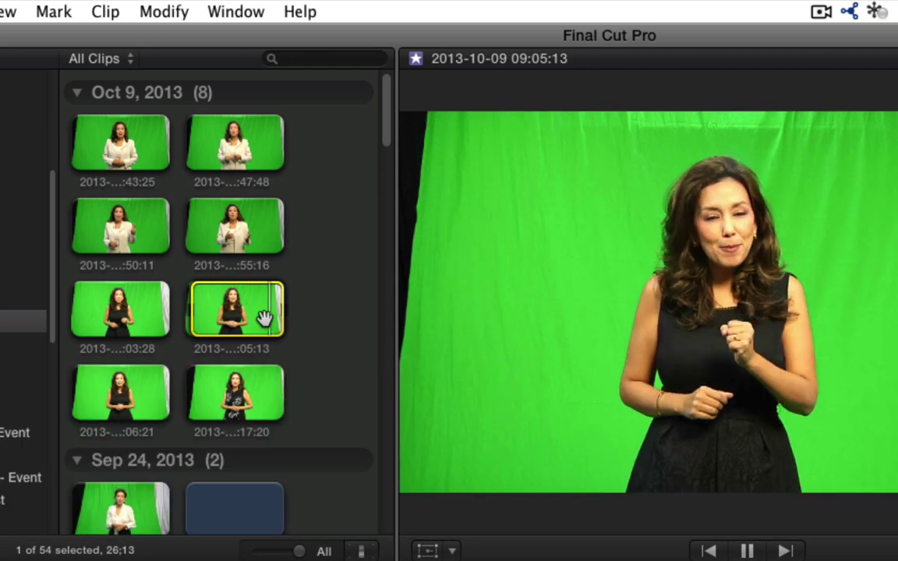
{"action": "key", "text": "k"}
{"action": "key", "text": "l"}
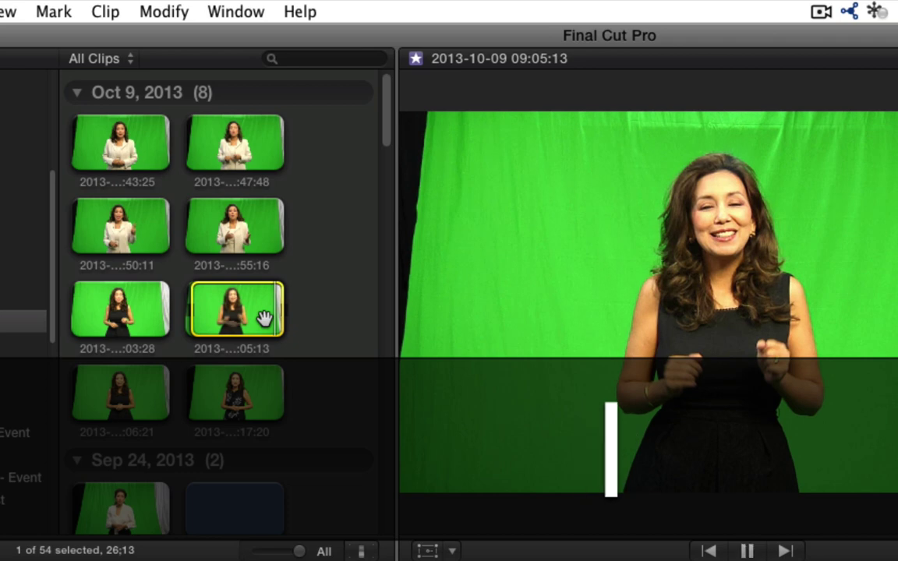
{"action": "key", "text": "o"}
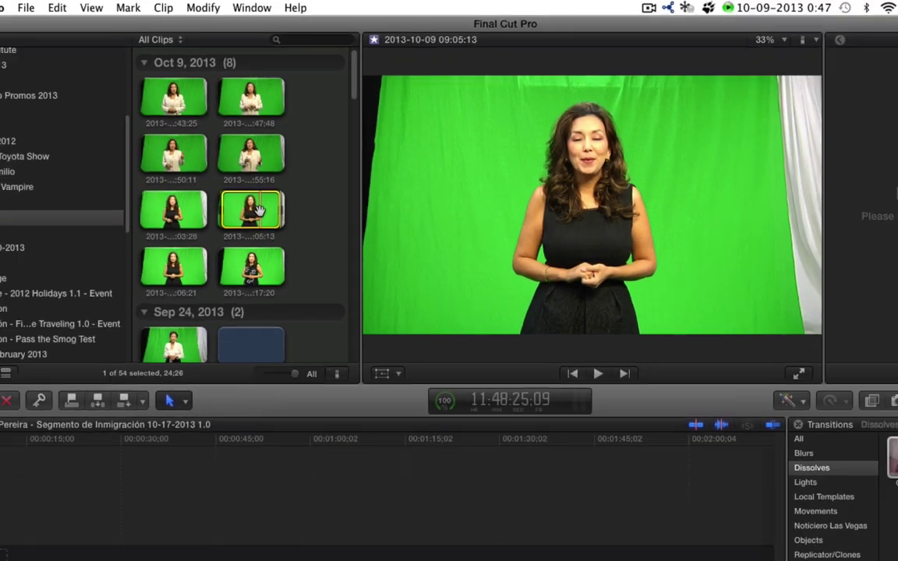
{"action": "key", "text": "e"}
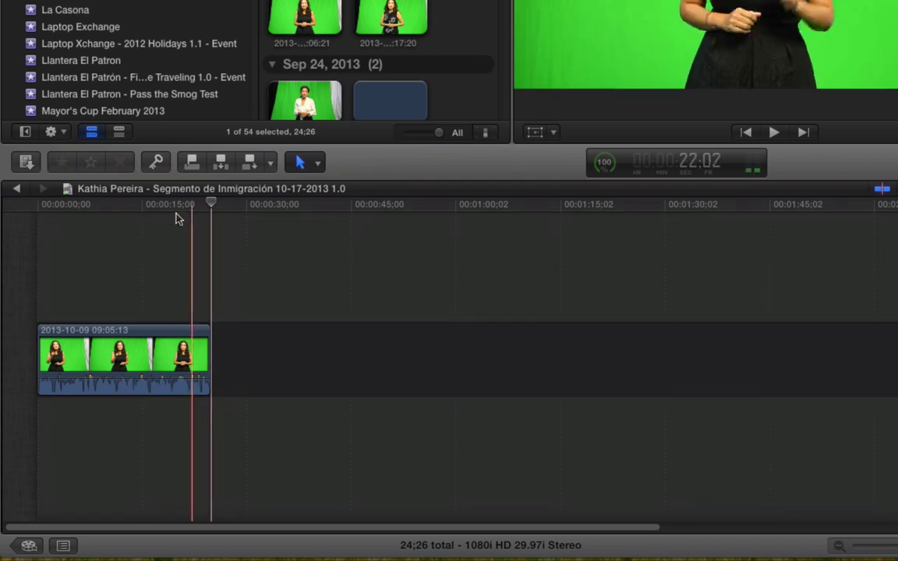
- Play back the new clip, preview the client's 'on White' Facebook custom effect, then show Generators
{"action": "key", "text": "space"}
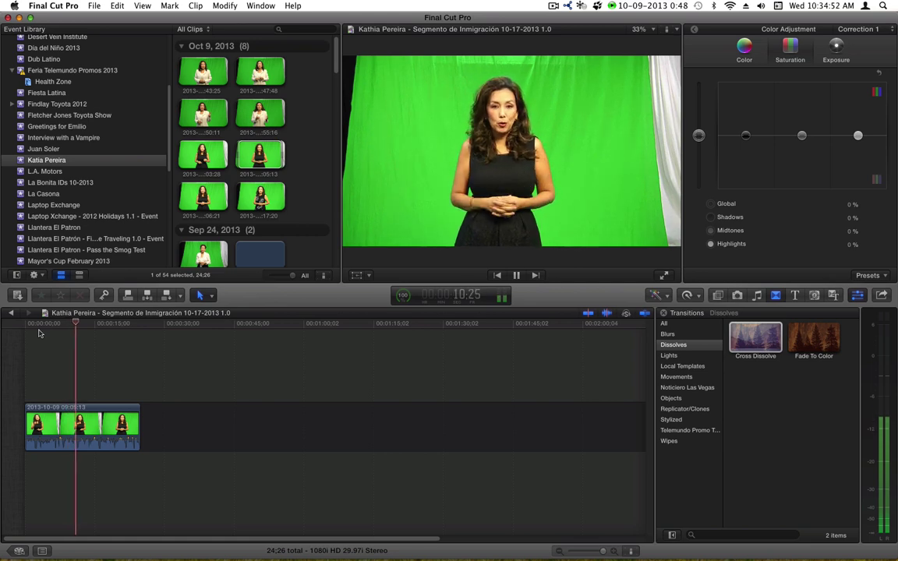
{"action": "key", "text": "space"}
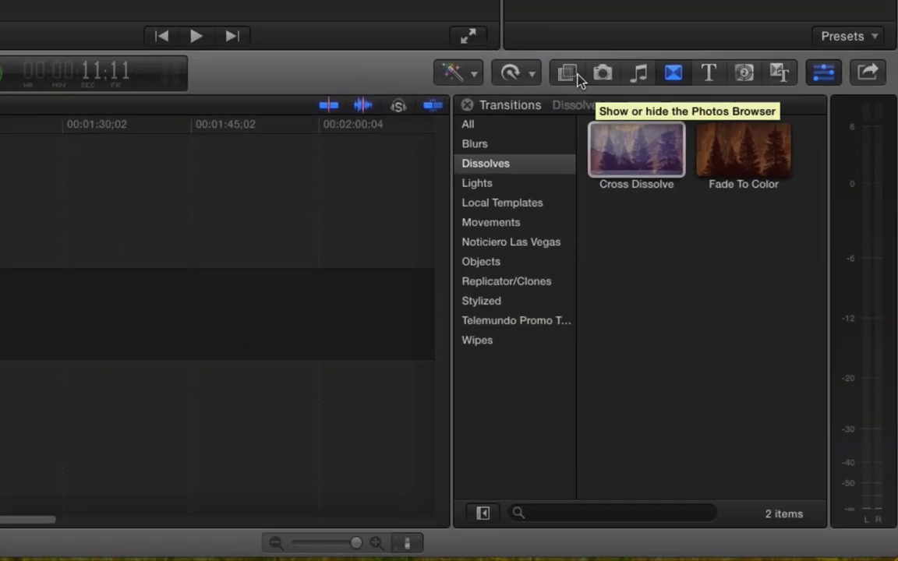
{"action": "left_click", "coordinate": [575, 75]}
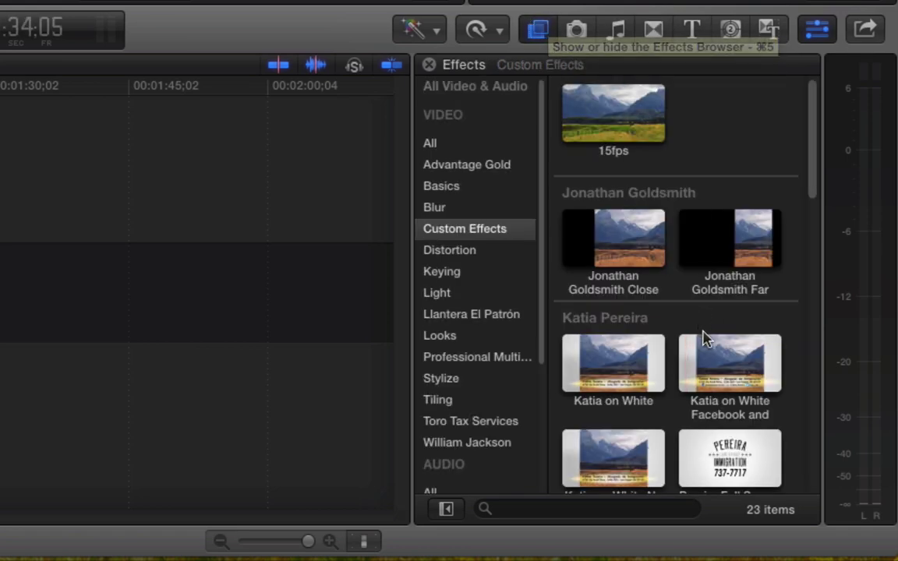
{"action": "left_click", "coordinate": [727, 366]}
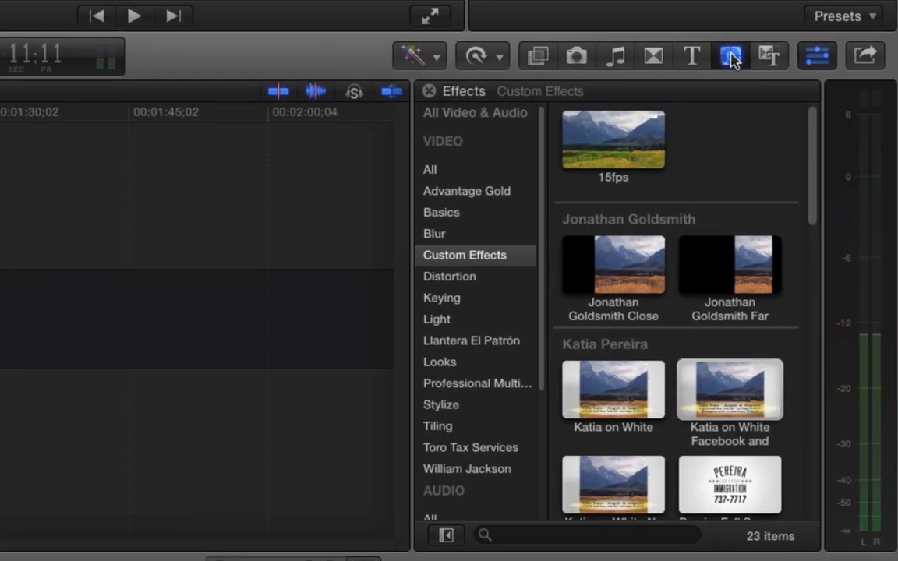
{"action": "left_click", "coordinate": [813, 295]}
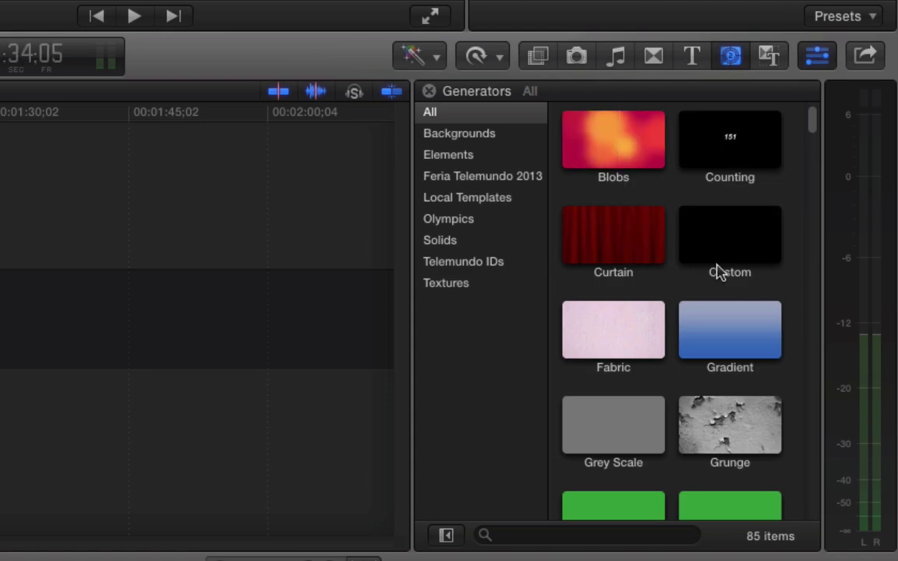
- Place a Placeholder generator at the timeline start and shorten its duration to 2
{"action": "scroll", "coordinate": [737, 380], "scroll_direction": "down", "scroll_amount": 10}
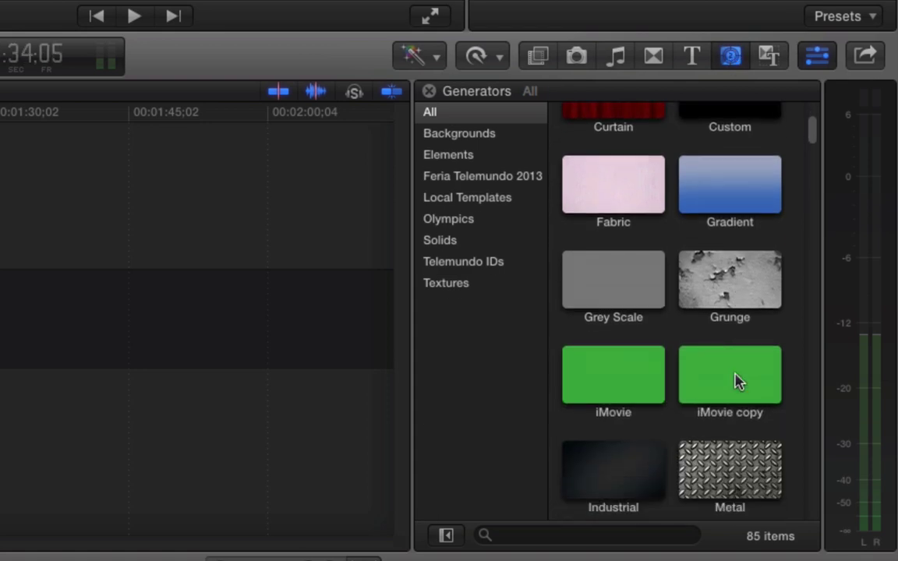
{"action": "scroll", "coordinate": [737, 379], "scroll_direction": "down", "scroll_amount": 1}
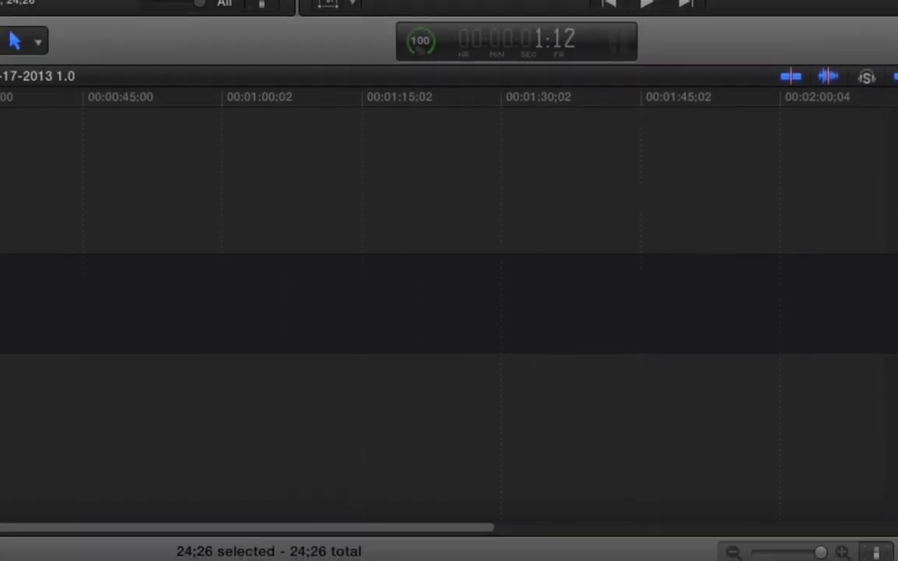
{"action": "left_click_drag", "start_coordinate": [731, 388], "coordinate": [54, 293]}
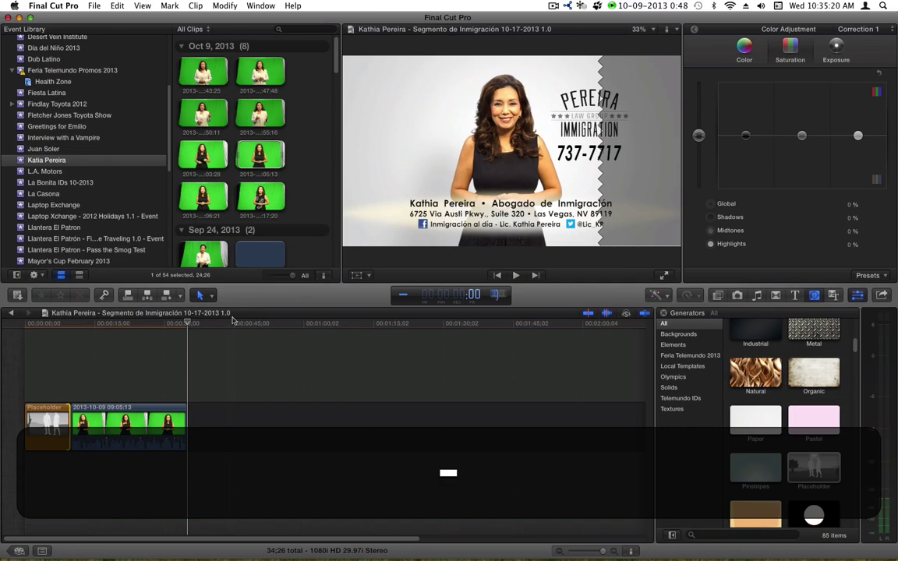
{"action": "type", "text": "2"}
{"action": "key", "text": "Return"}
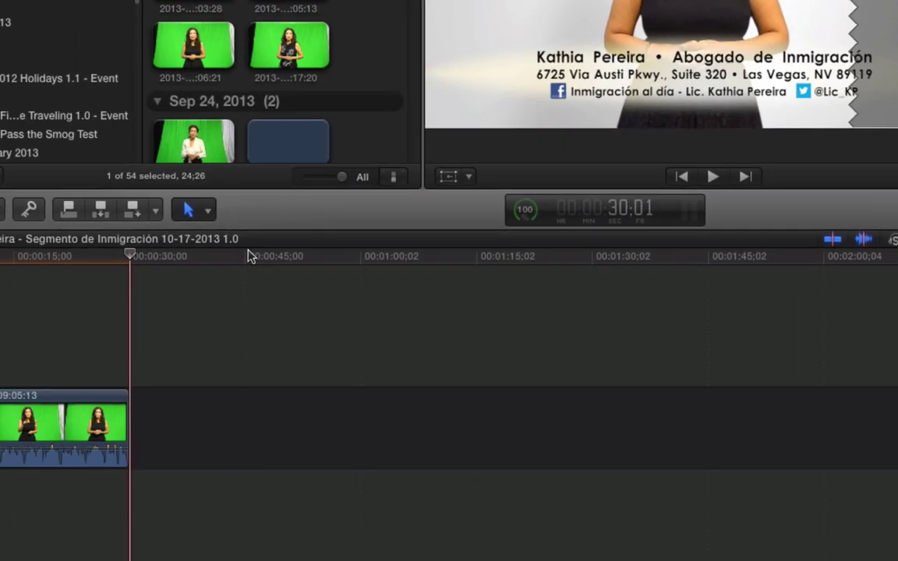
{"action": "key", "text": "apostrophe"}
{"action": "key", "text": "End"}
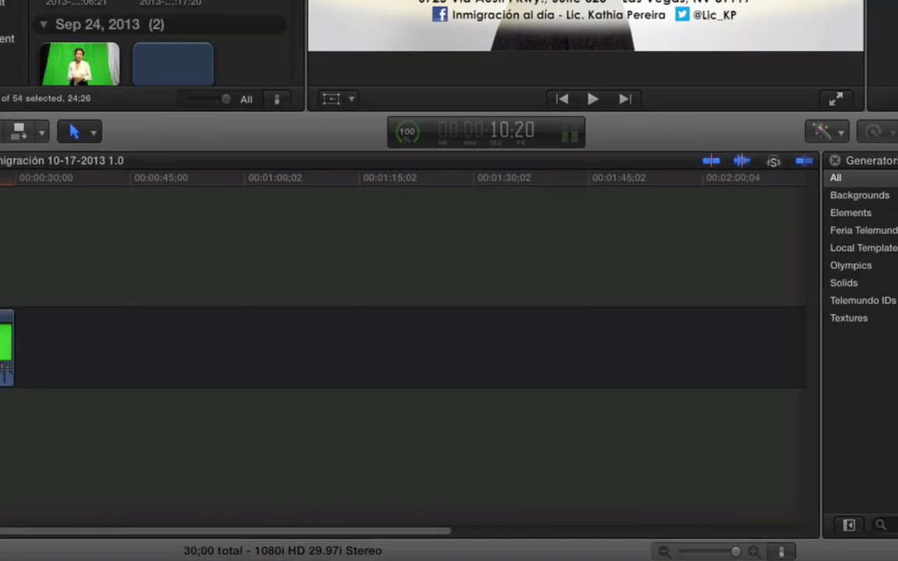
- Drop the client's logo onto the placeholder and set the following transition to 10 frames
{"action": "left_click", "coordinate": [653, 53]}
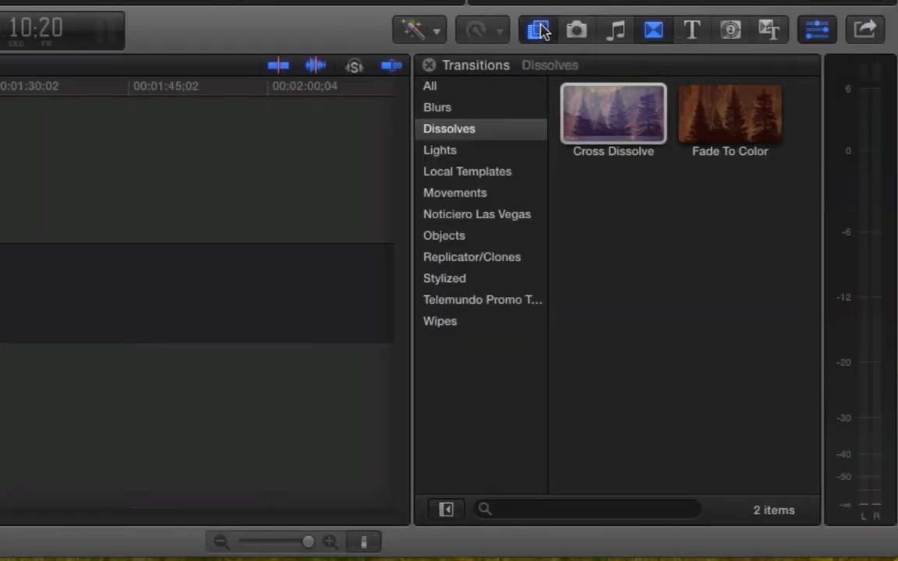
{"action": "key", "text": "super+5"}
{"action": "left_click_drag", "start_coordinate": [739, 479], "coordinate": [0, 294]}
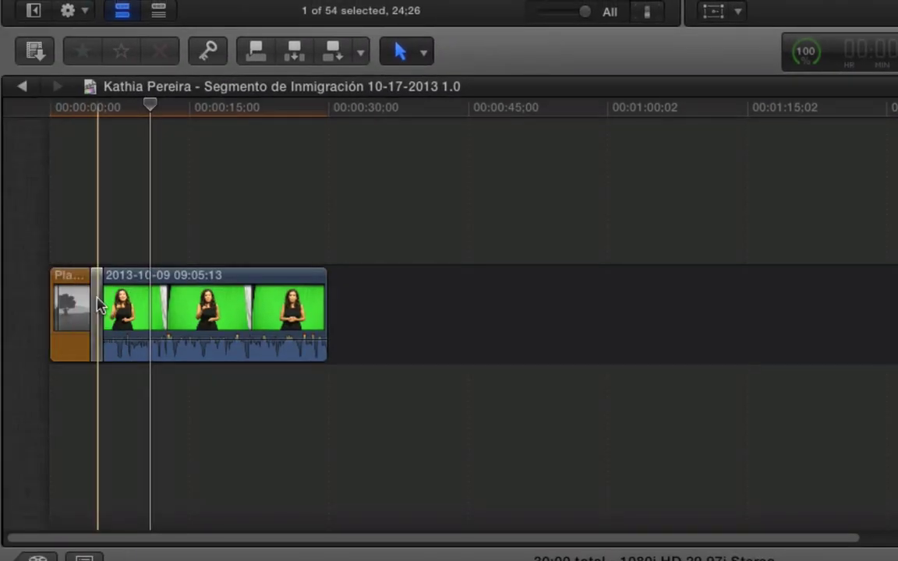
{"action": "left_click", "coordinate": [99, 304]}
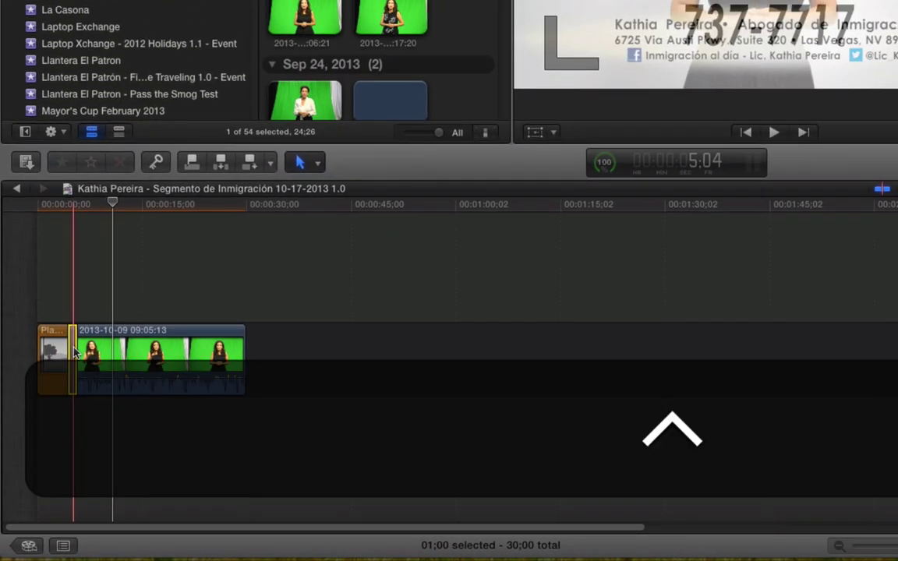
{"action": "key", "text": "ctrl+d"}
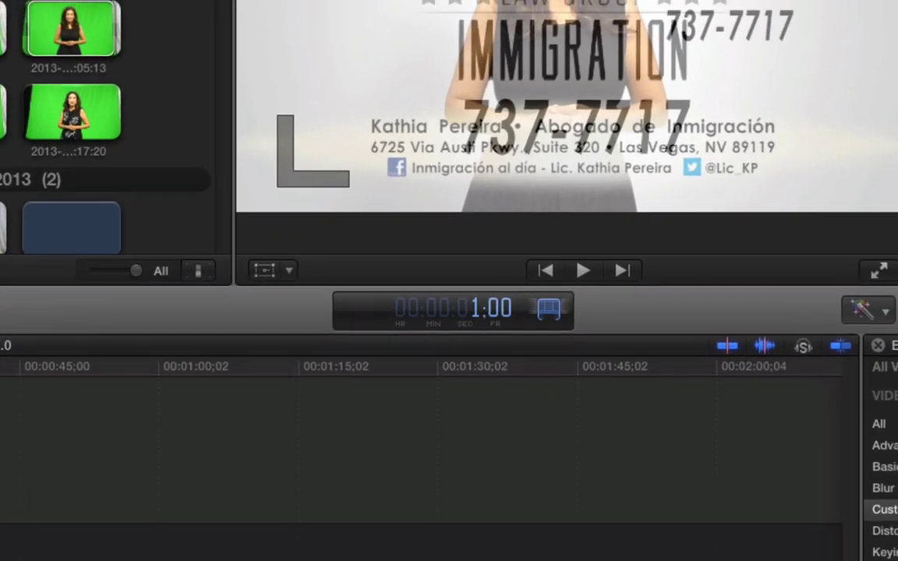
{"action": "type", "text": "10"}
{"action": "key", "text": "Return"}
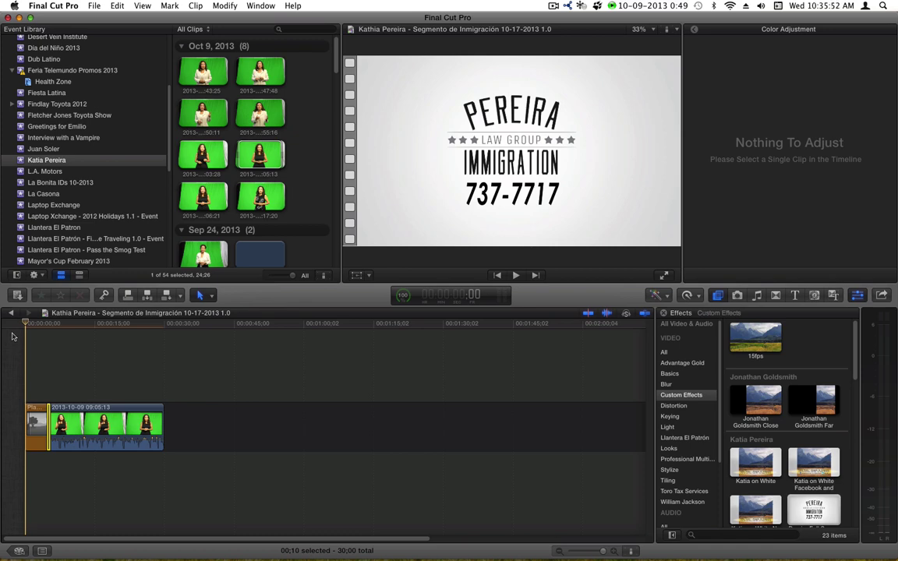
- Paste the '50 Until Now 30' music under the video clips
{"action": "key", "text": "super+v"}
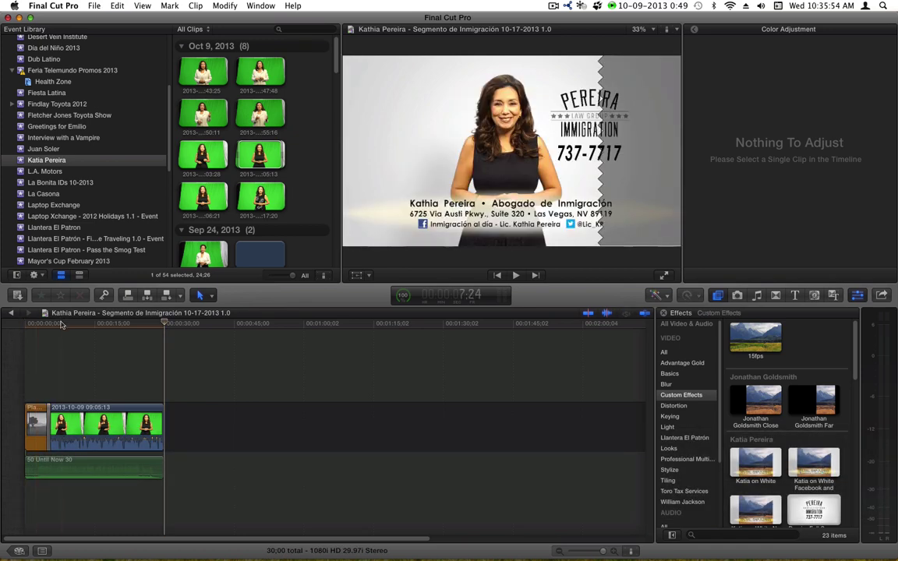
{"action": "key", "text": "Home"}
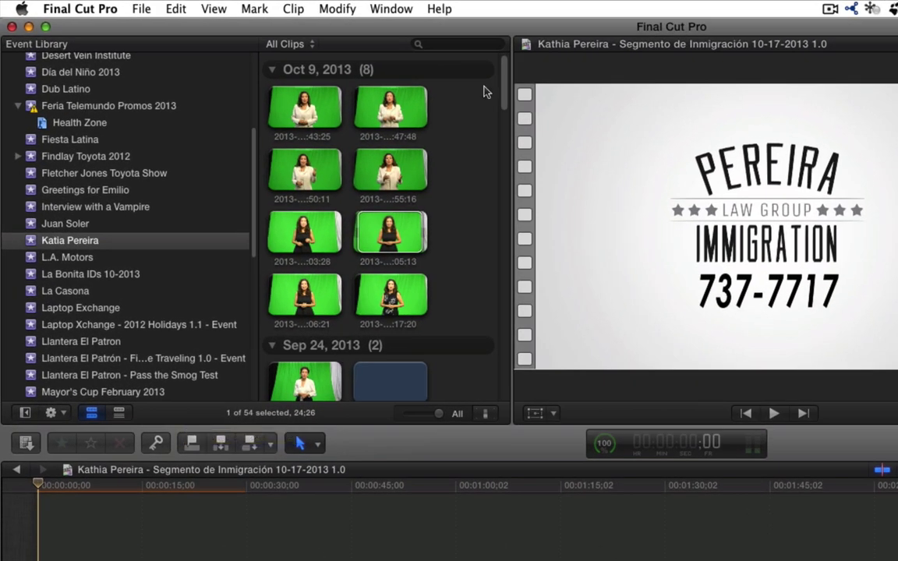
{"action": "left_click_drag", "start_coordinate": [503, 80], "coordinate": [499, 252]}
- Mark a roughly five-second range in the client's voice clip
{"action": "left_click", "coordinate": [285, 153]}
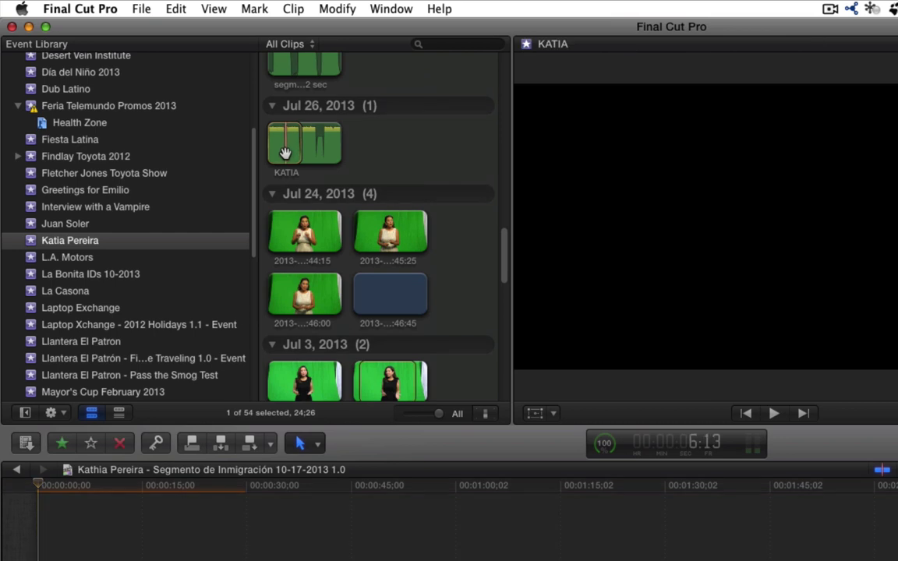
{"action": "key", "text": "space"}
{"action": "key", "text": "j"}
{"action": "key", "text": "k"}
{"action": "key", "text": "i"}
{"action": "key", "text": "shift+o"}
{"action": "key", "text": "shift+l"}
{"action": "key", "text": "j"}
{"action": "key", "text": "k"}
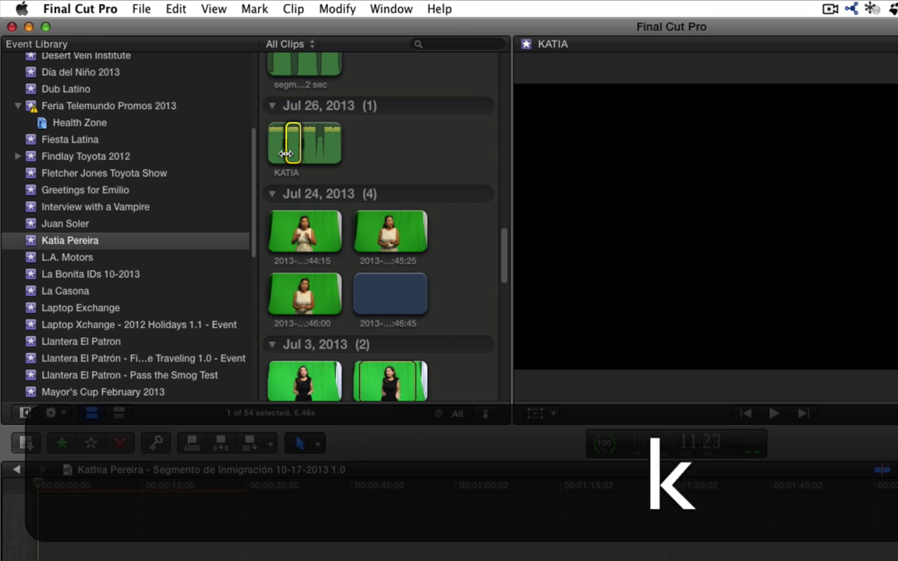
{"action": "key", "text": "o"}
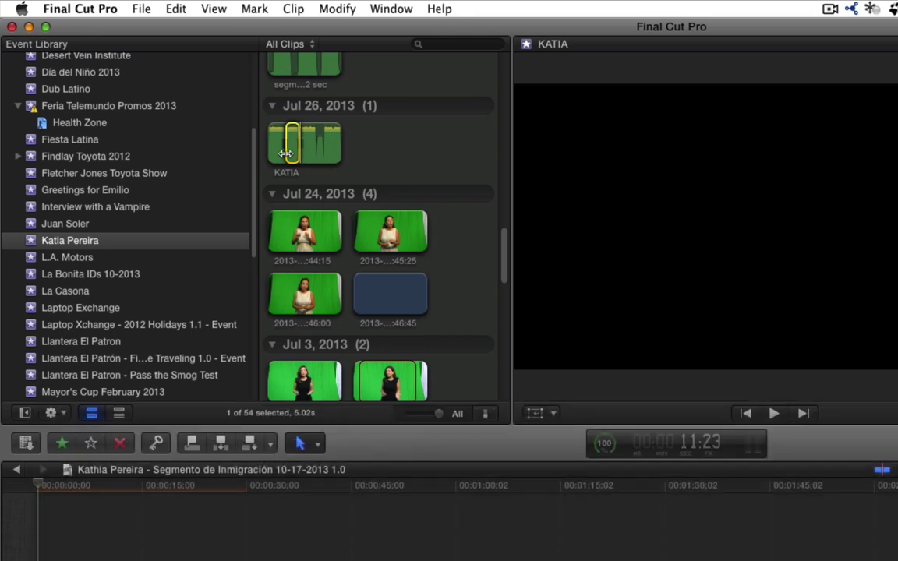
- Append the marked voice audio to the timeline, then delete it again
{"action": "key", "text": "e"}
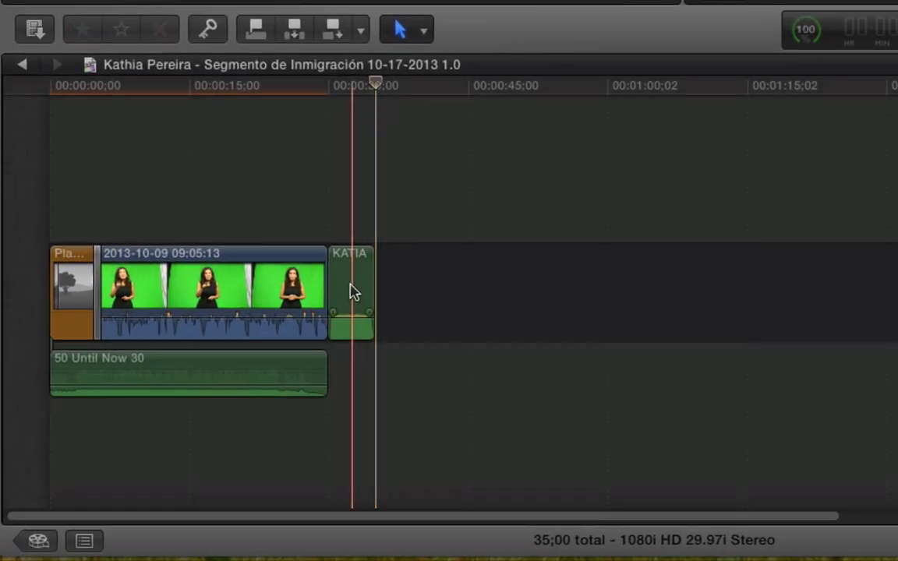
{"action": "left_click", "coordinate": [352, 292]}
{"action": "key", "text": "BackSpace"}
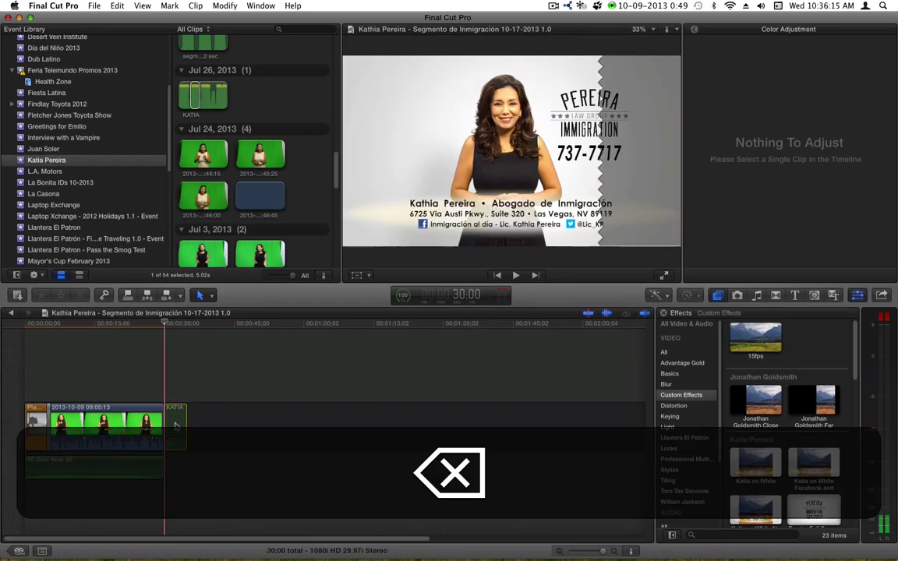
{"action": "key", "text": "Home"}
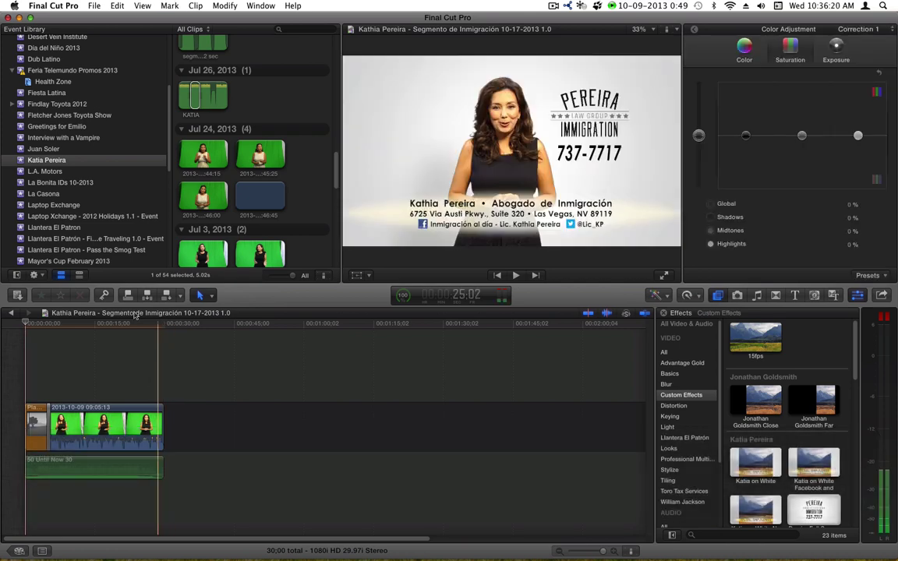
- Try inserting the voice clip about 16 seconds in, then delete the connected voice clip
{"action": "left_click", "coordinate": [100, 324]}
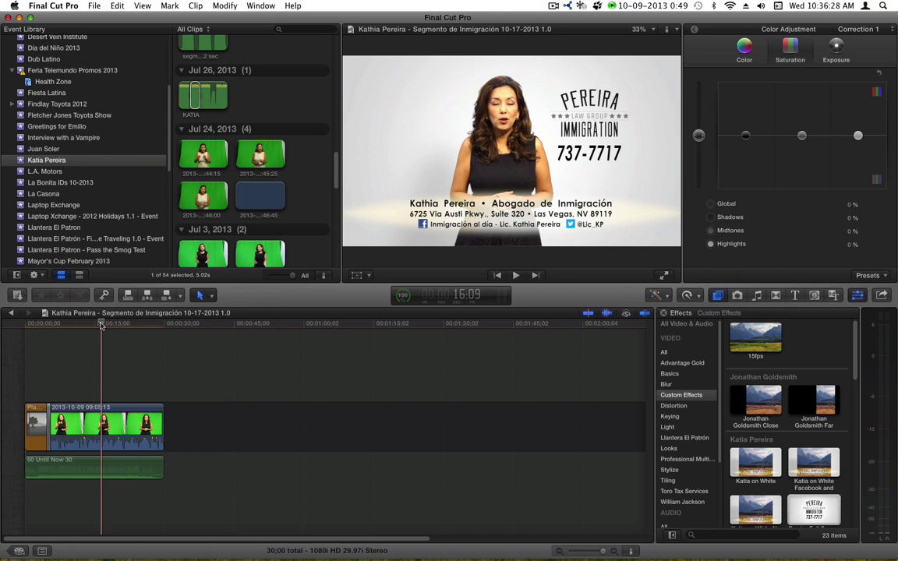
{"action": "left_click", "coordinate": [100, 323]}
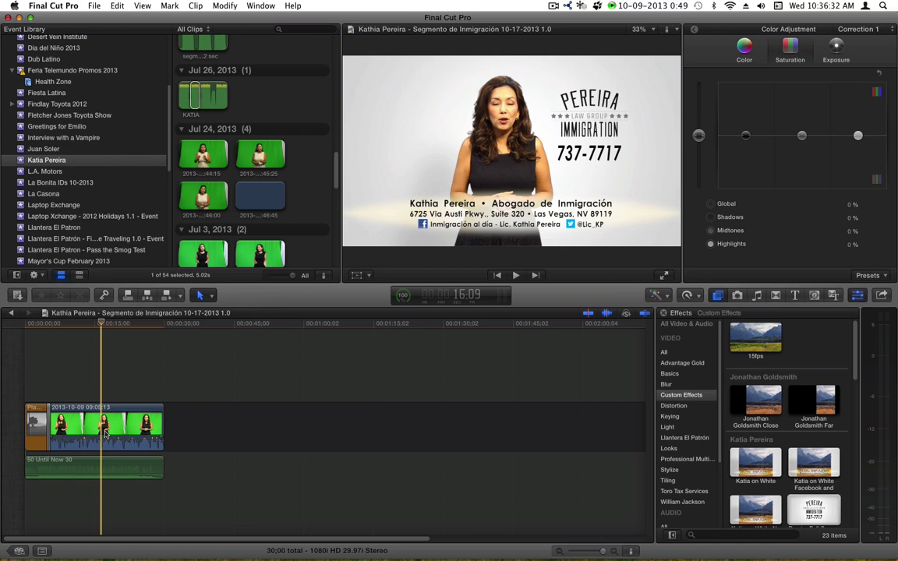
{"action": "key", "text": "w"}
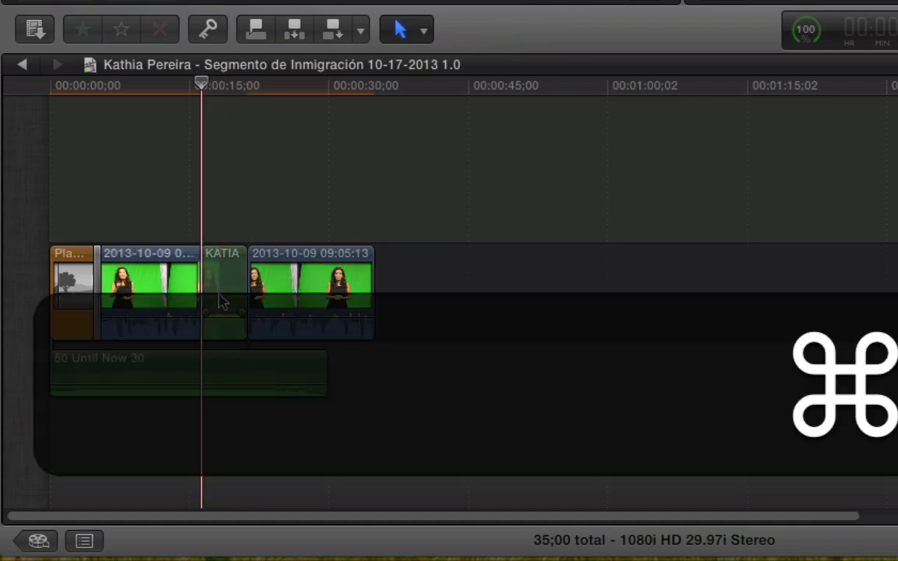
{"action": "key", "text": "super+z"}
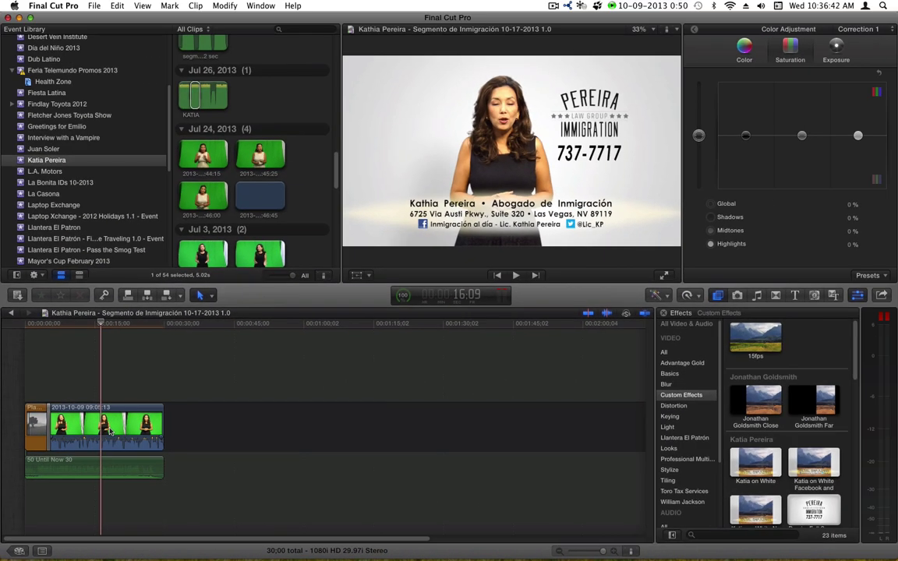
{"action": "key", "text": "super+shift+z"}
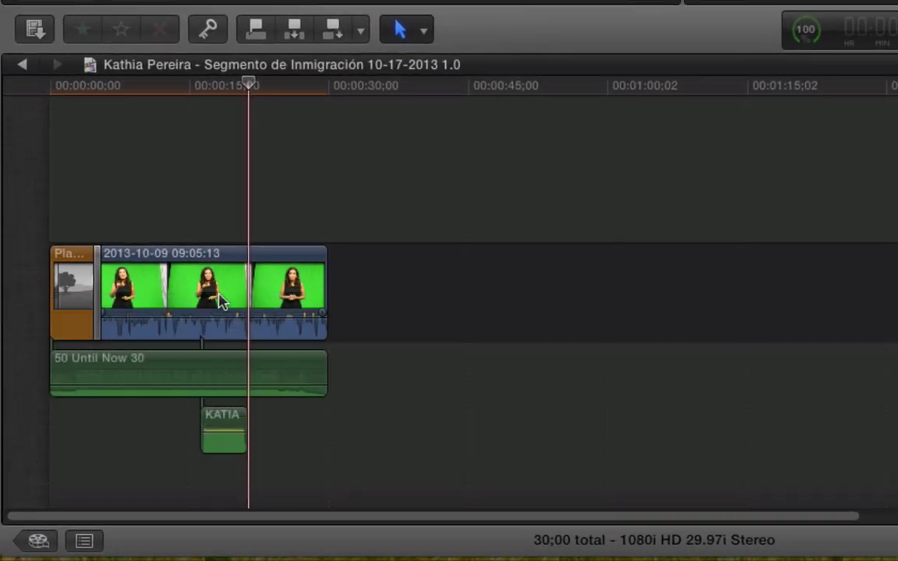
{"action": "left_click", "coordinate": [227, 418]}
{"action": "key", "text": "BackSpace"}
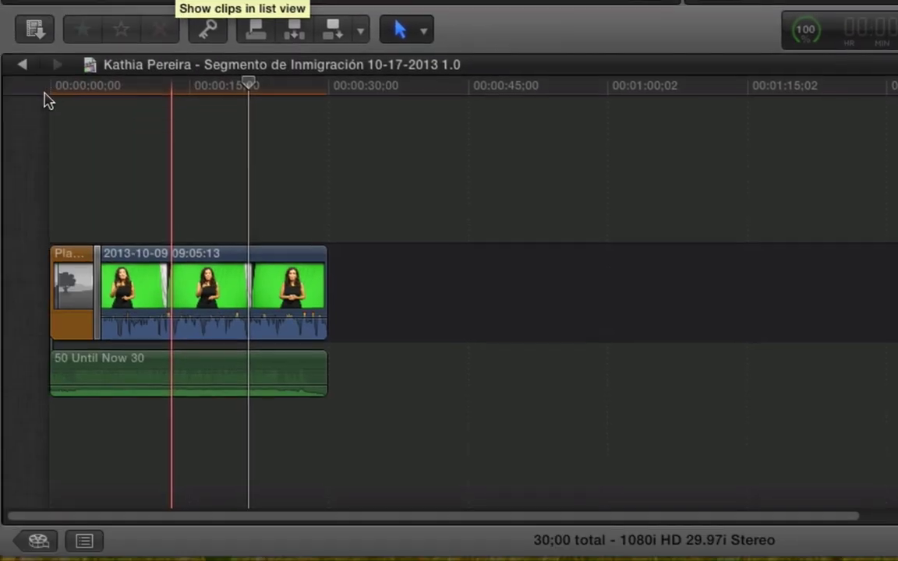
- Connect the voice clip at the timeline start and play the edit from the beginning
{"action": "left_click", "coordinate": [45, 89]}
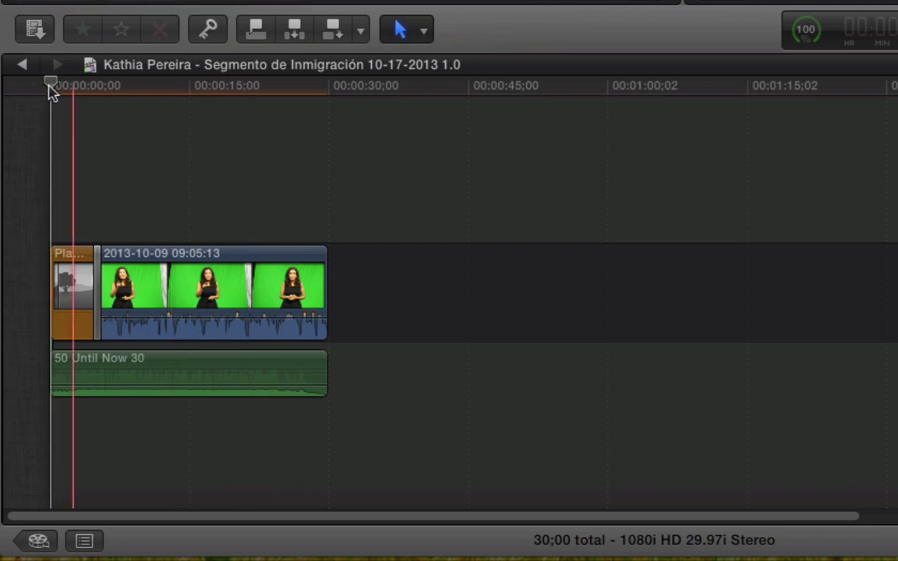
{"action": "key", "text": "alt+v"}
{"action": "left_click", "coordinate": [50, 92]}
{"action": "key", "text": "space"}
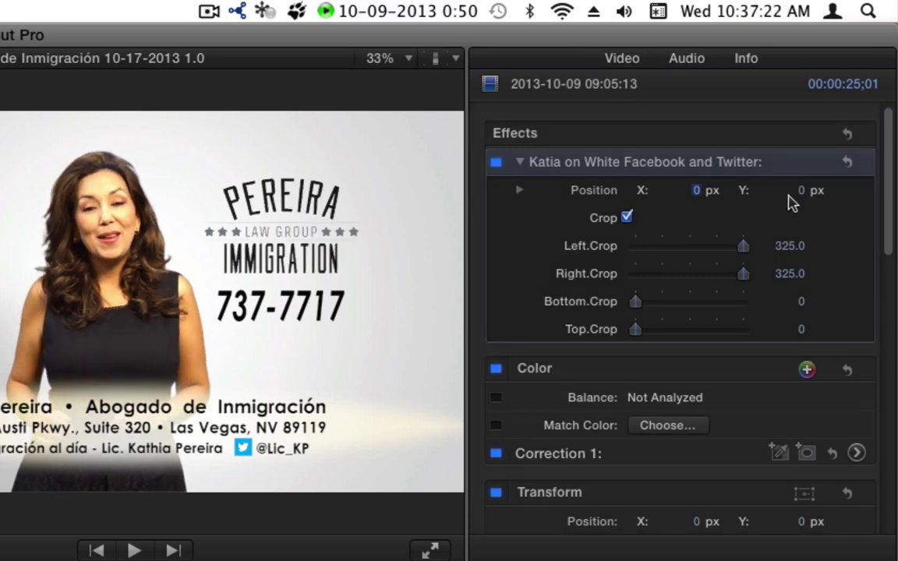
- Lower the green-screen clip's Highlights exposure to -8% in Correction 1
{"action": "left_click", "coordinate": [856, 453]}
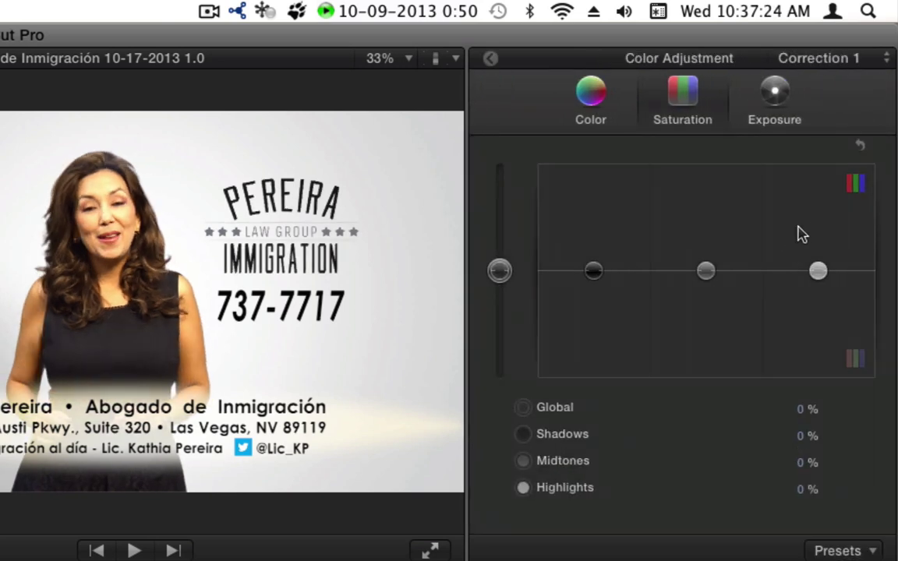
{"action": "left_click", "coordinate": [775, 101]}
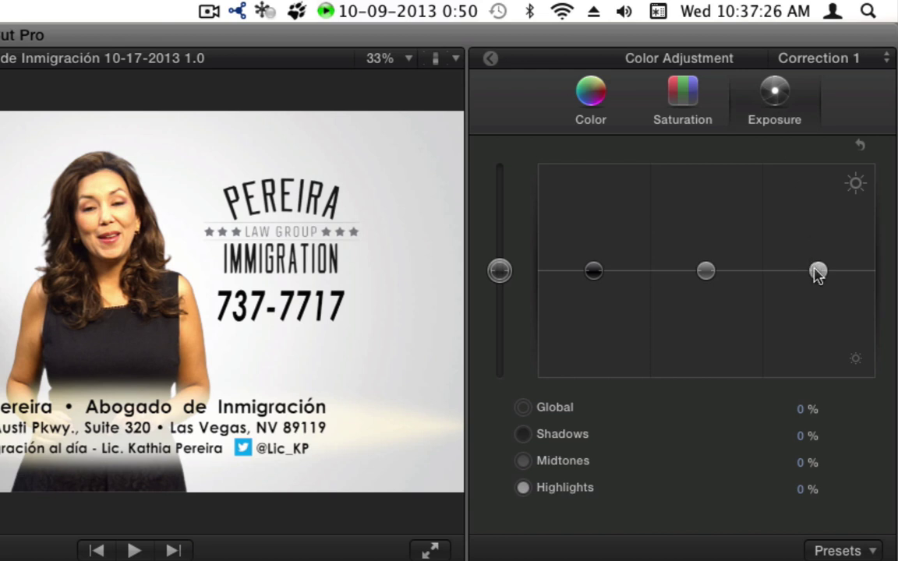
{"action": "left_click_drag", "start_coordinate": [815, 274], "coordinate": [816, 275]}
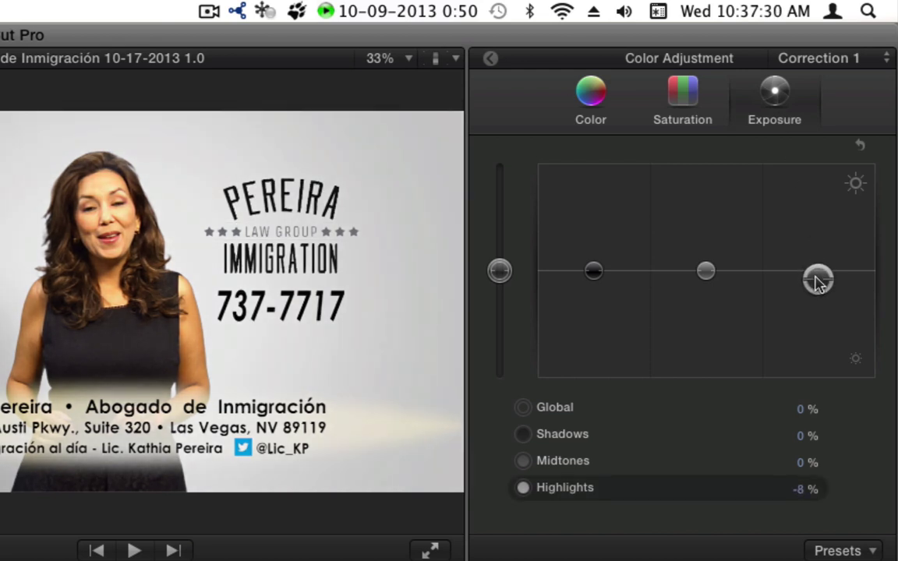
{"action": "left_click_drag", "start_coordinate": [817, 281], "coordinate": [817, 281]}
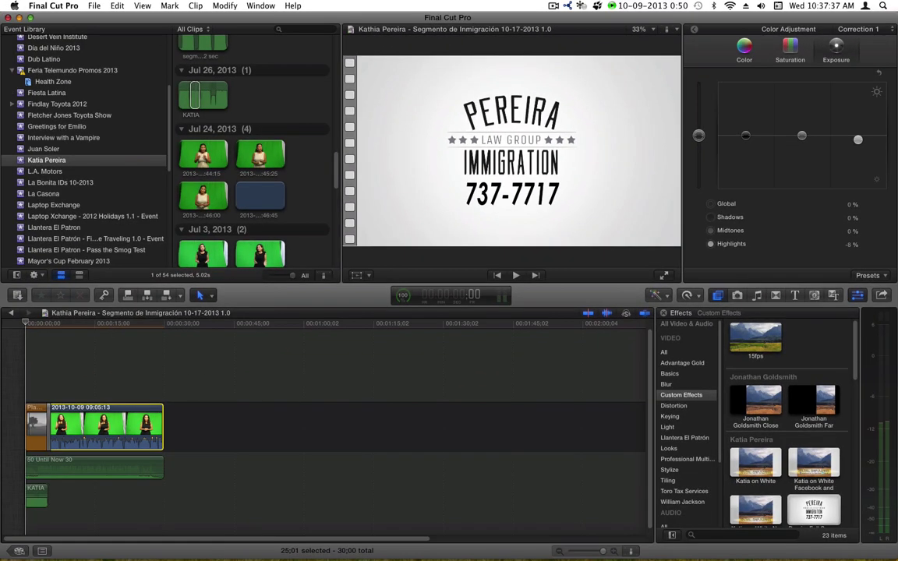
- Export the project as an XDCAM HD (35 Mbps) master file to Spot Transfers
{"action": "key", "text": "super+e"}
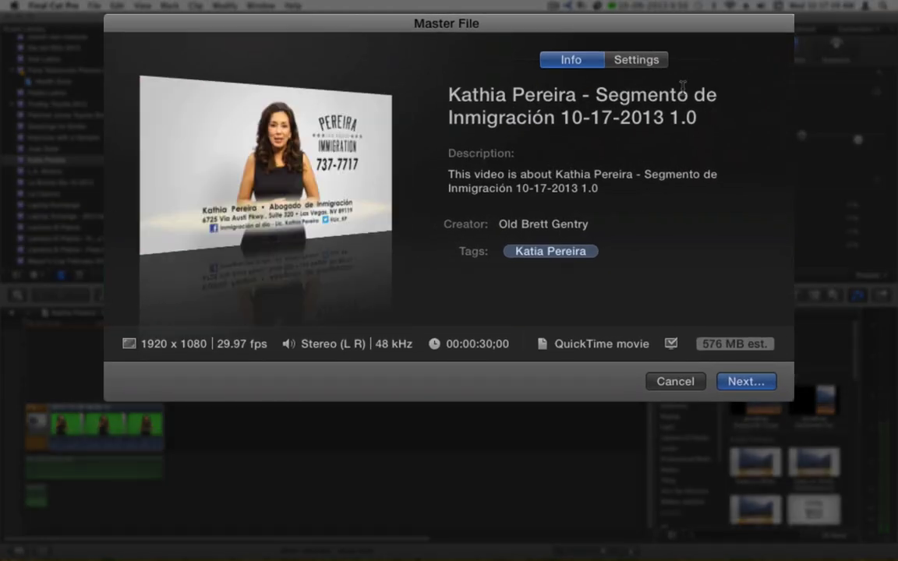
{"action": "left_click", "coordinate": [652, 62]}
{"action": "left_click", "coordinate": [701, 156]}
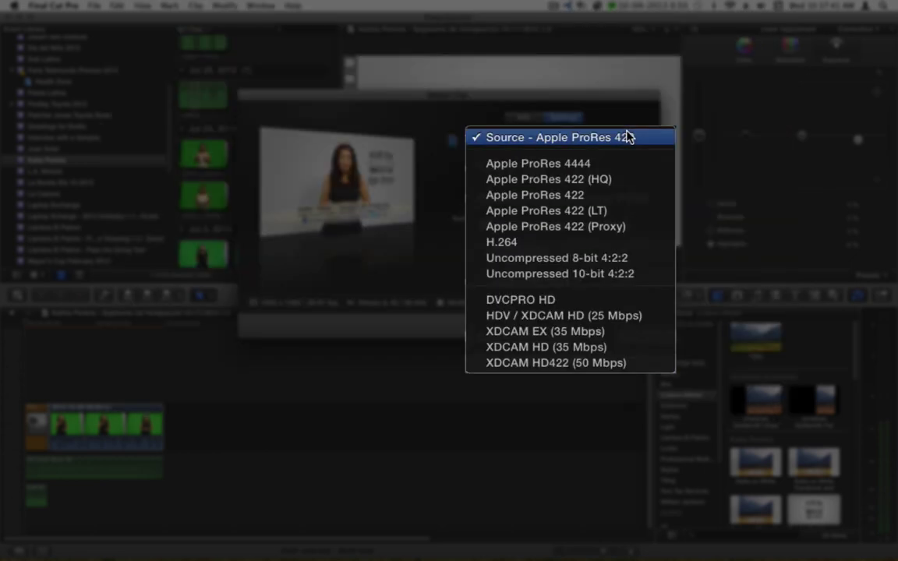
{"action": "left_click", "coordinate": [600, 348]}
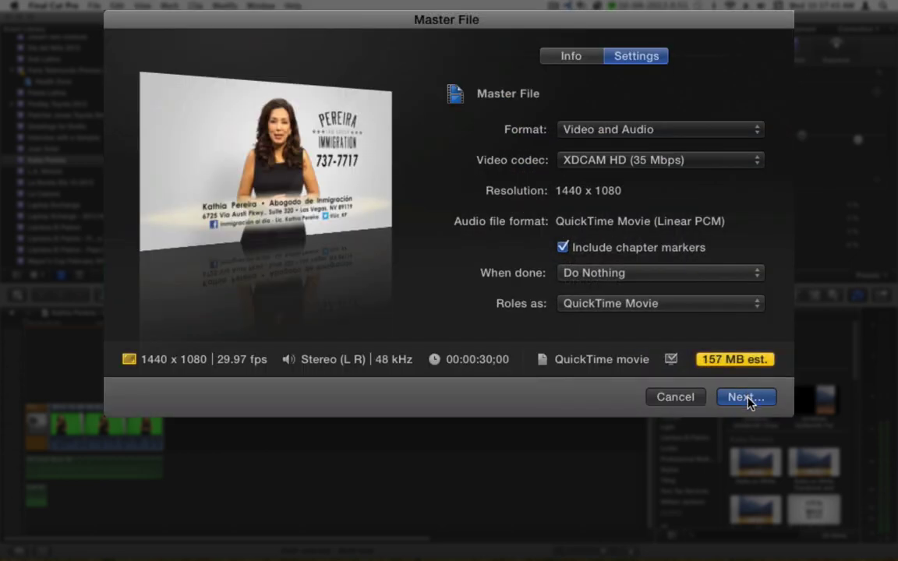
{"action": "left_click", "coordinate": [745, 397]}
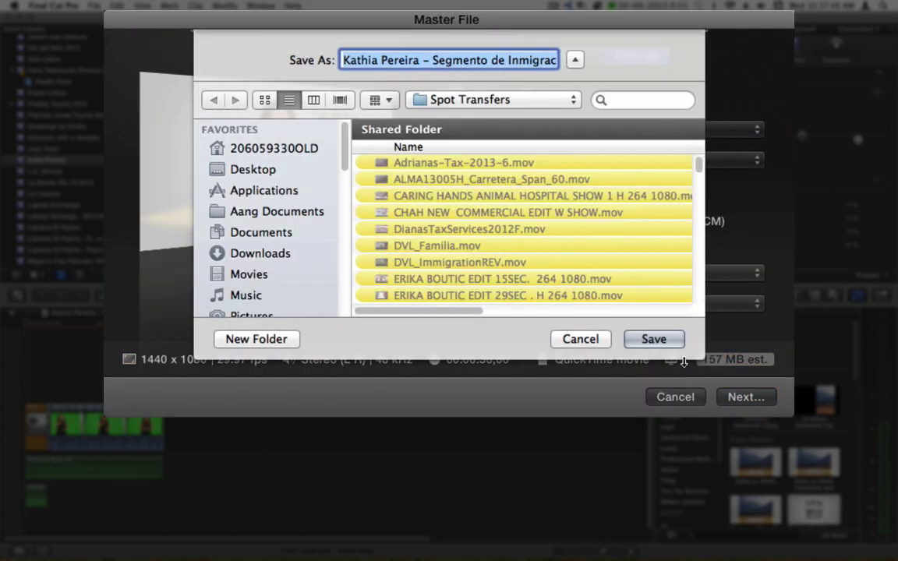
{"action": "left_click", "coordinate": [674, 340]}
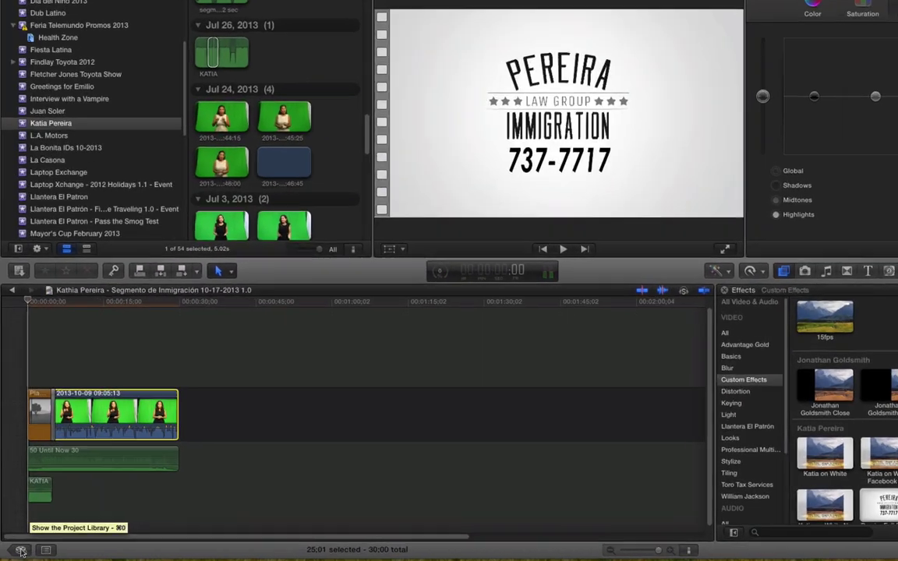
- Create an empty immigration project versioned 10-21-2013 1.0 in the client's folder, then reopen the 10-17-2013 timeline
{"action": "left_click", "coordinate": [21, 550]}
{"action": "scroll", "coordinate": [159, 257], "scroll_direction": "up", "scroll_amount": 5}
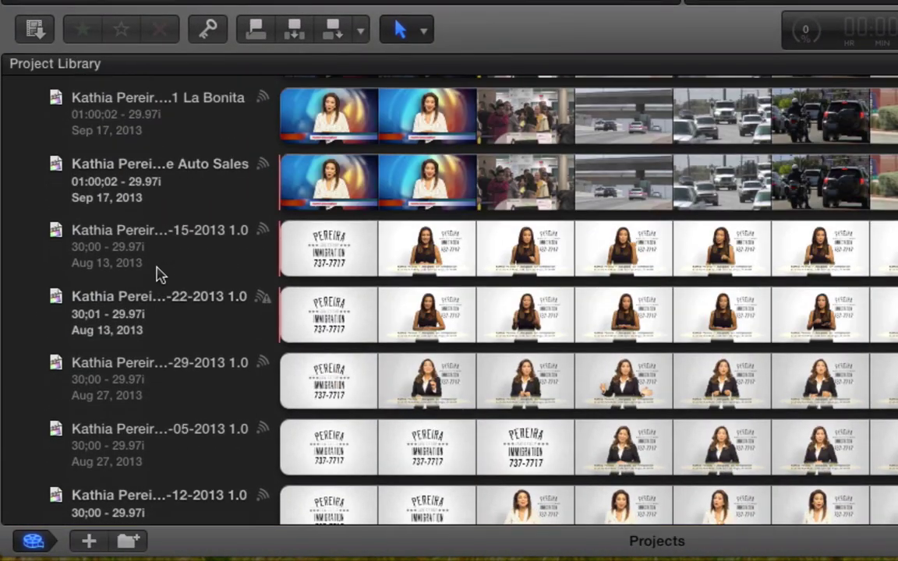
{"action": "scroll", "coordinate": [156, 273], "scroll_direction": "up", "scroll_amount": 10}
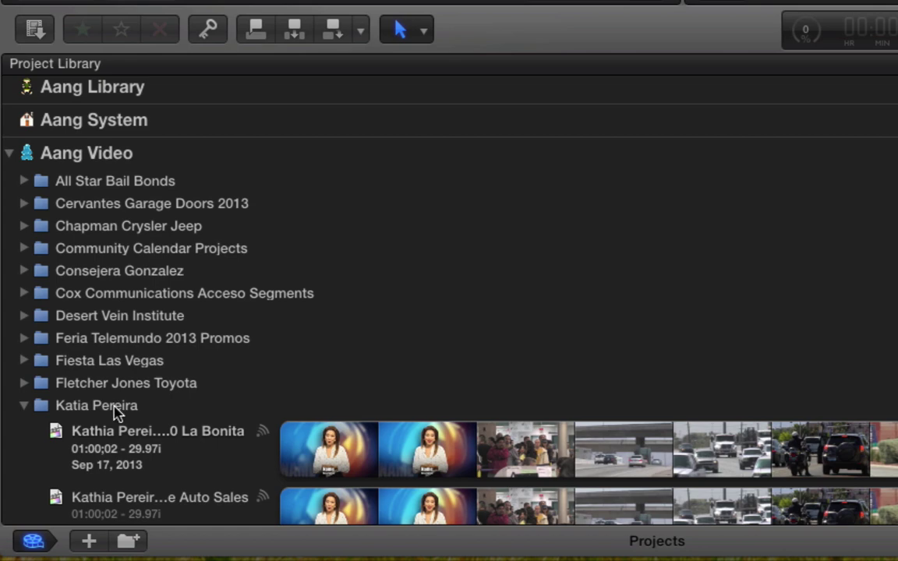
{"action": "right_click", "coordinate": [113, 413]}
{"action": "left_click", "coordinate": [186, 418]}
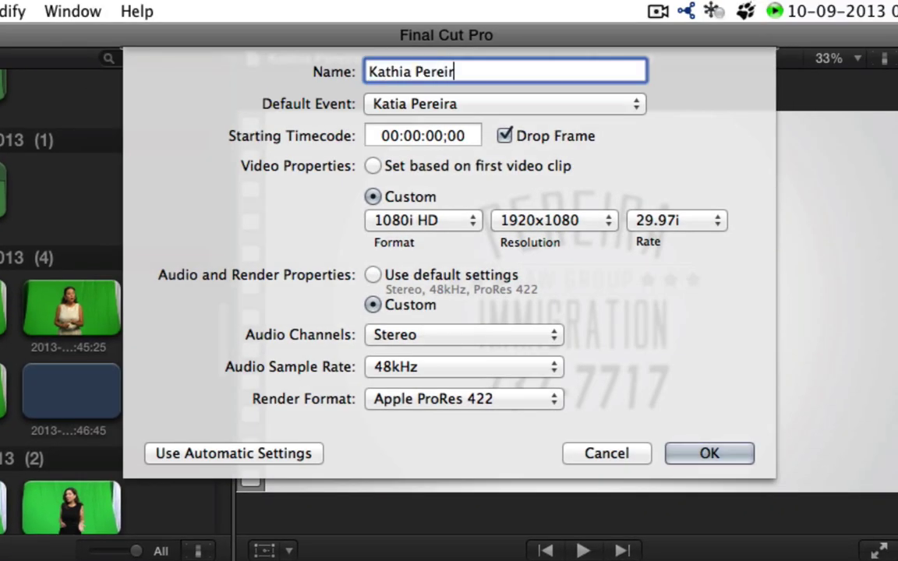
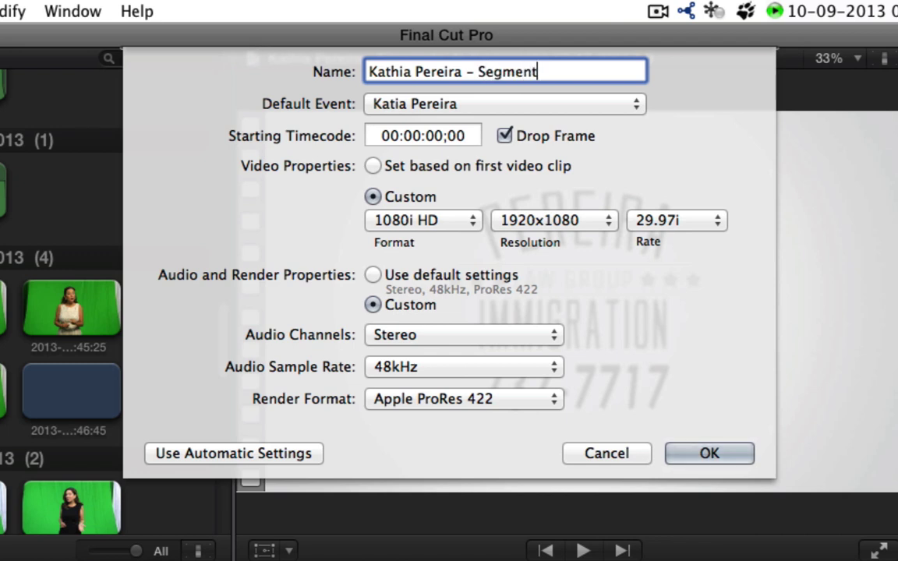
{"action": "type", "text": "o de Inmigración 10-"}
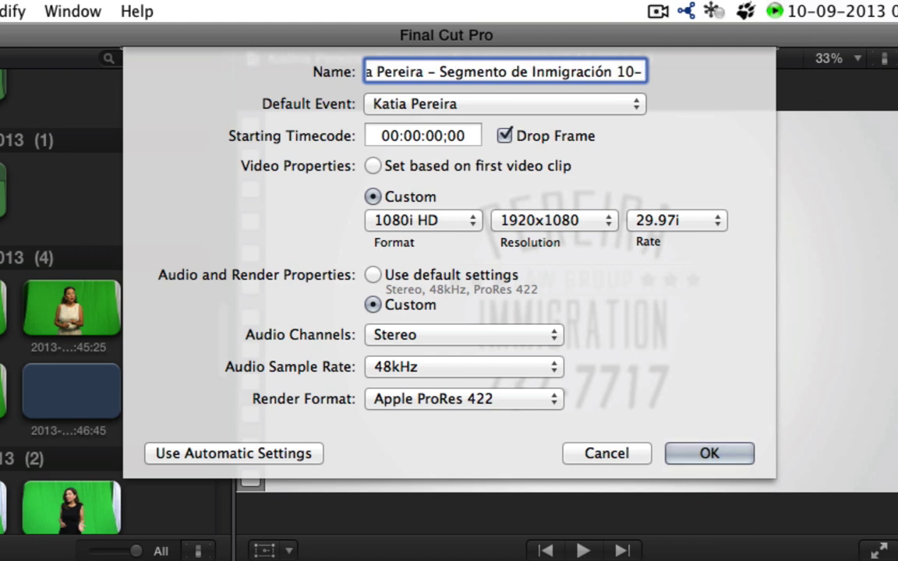
{"action": "type", "text": "21-2013 1.0"}
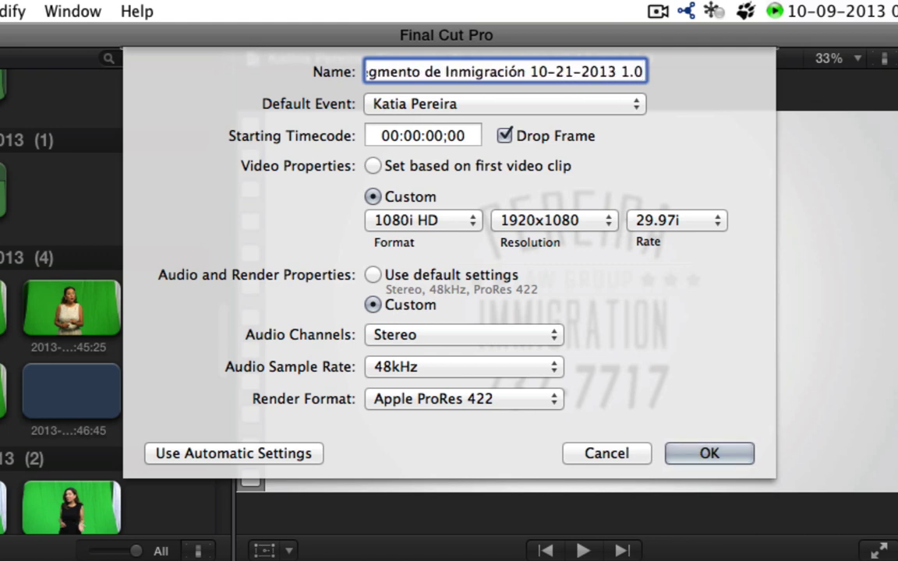
{"action": "key", "text": "Tab"}
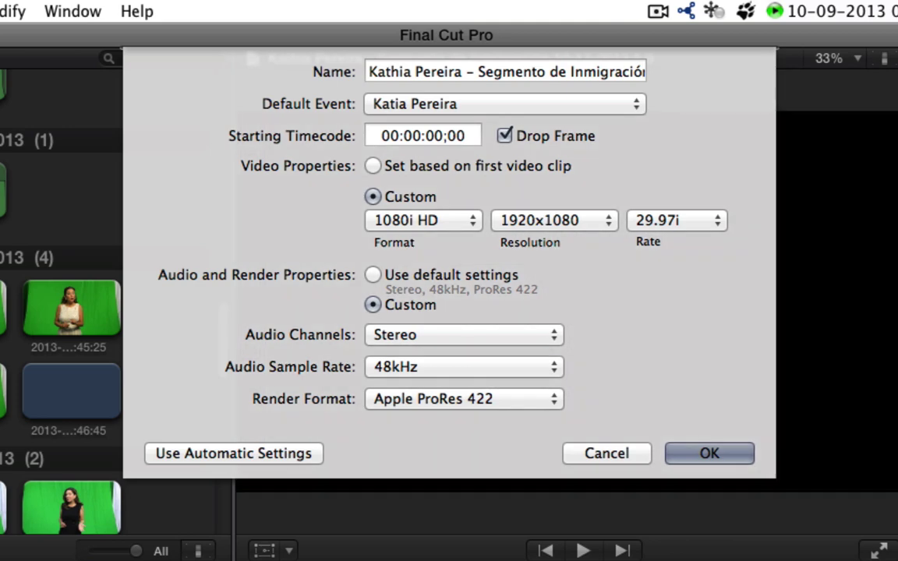
{"action": "key", "text": "Return"}
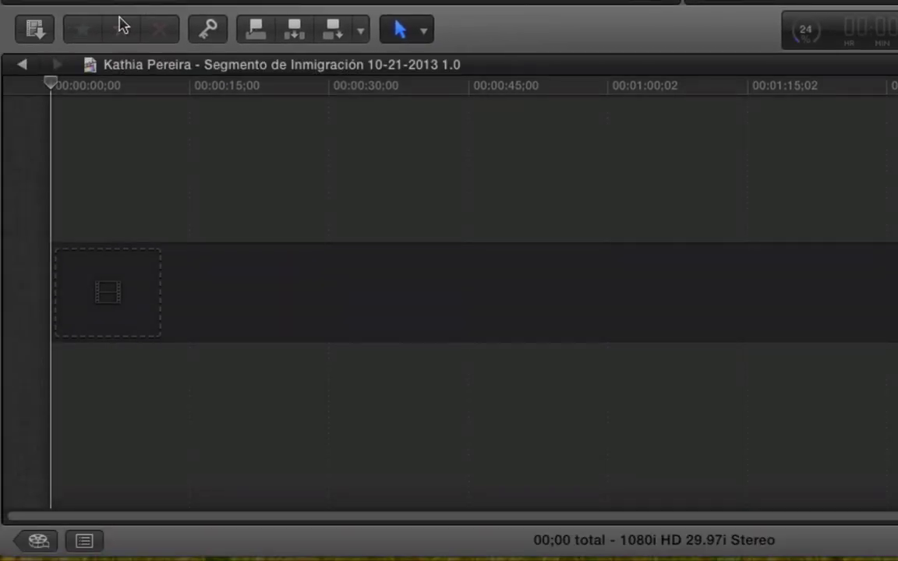
{"action": "left_click", "coordinate": [22, 64]}
- Select the 50 Until Now 30 music and voice clips, then pick the 09:06:21 clip for the new project
{"action": "left_click_drag", "start_coordinate": [461, 381], "coordinate": [35, 449]}
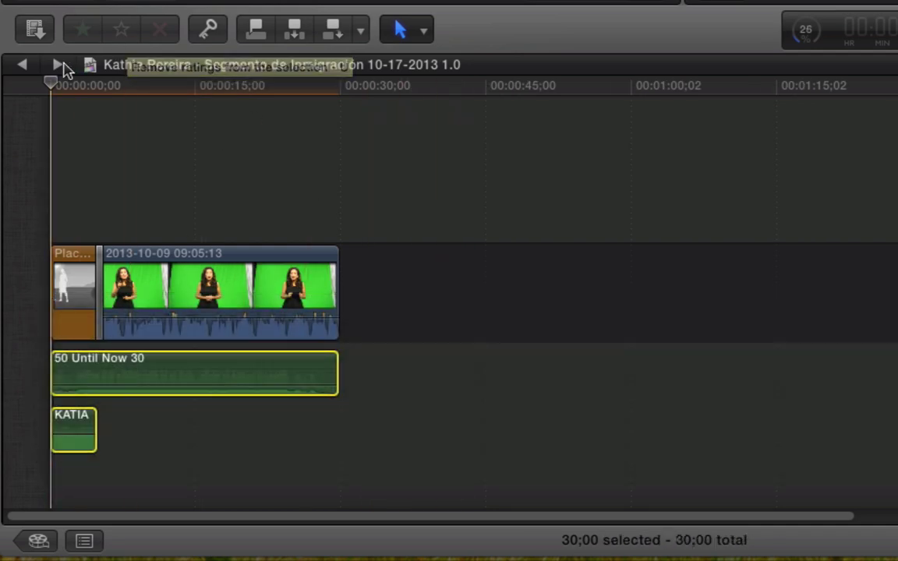
{"action": "left_click", "coordinate": [57, 64]}
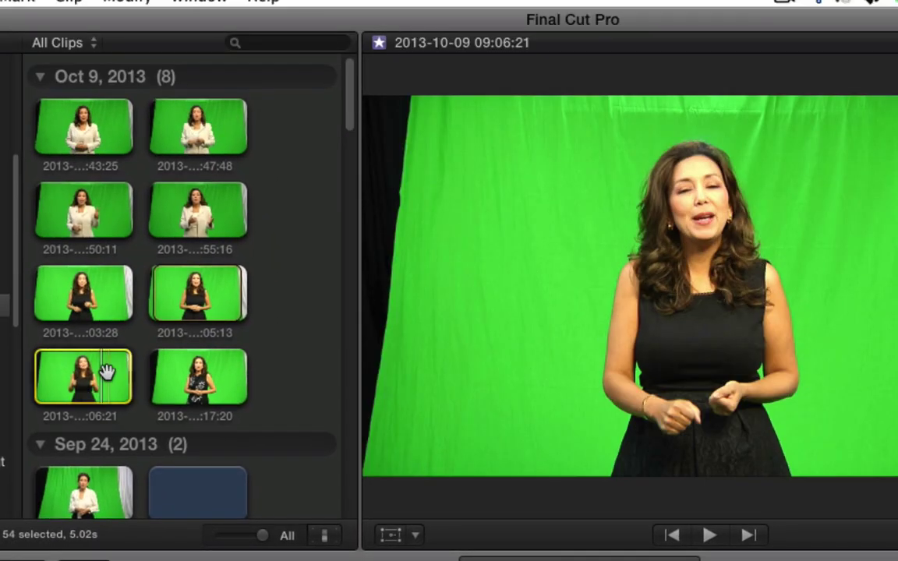
{"action": "left_click", "coordinate": [107, 372]}
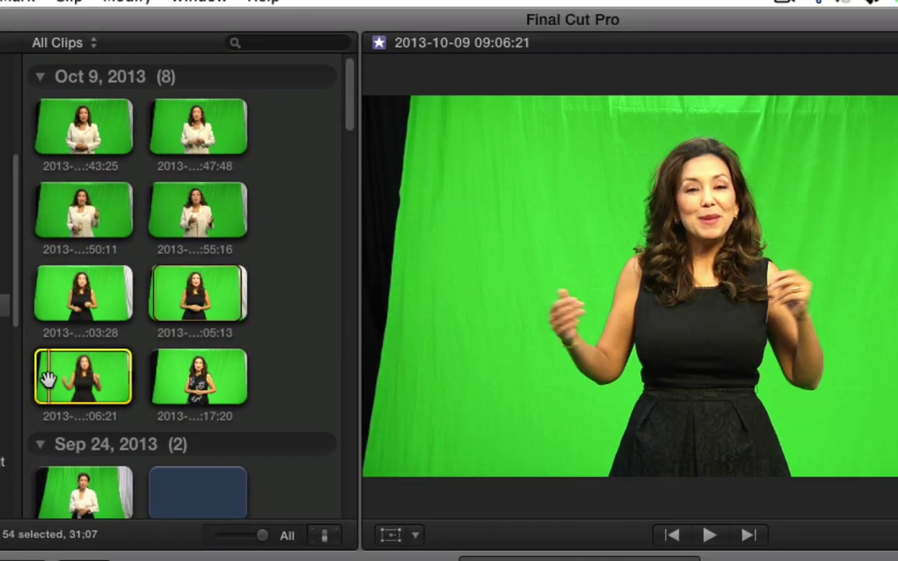
- Play the 09:06:21 green-screen clip and mark a new start point at the chosen moment
{"action": "key", "text": "space"}
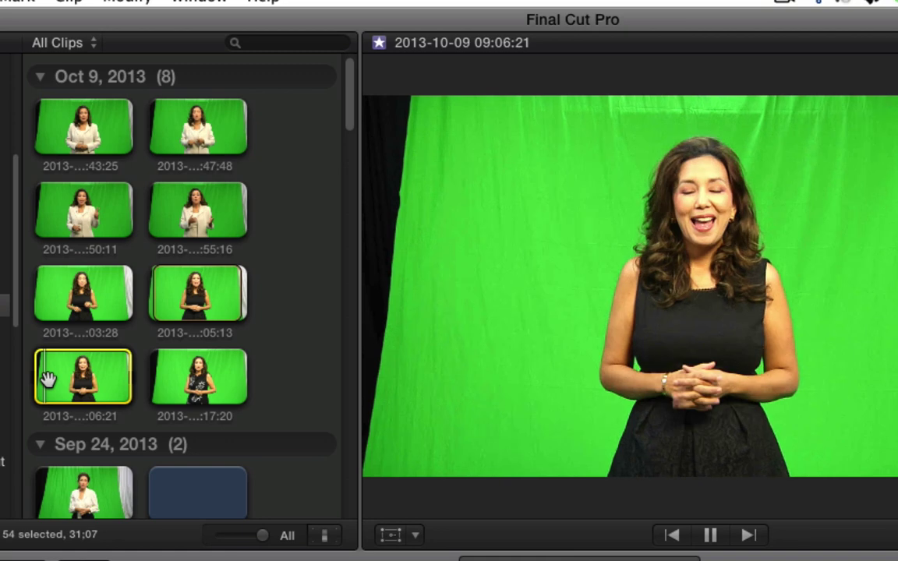
{"action": "key", "text": "space"}
{"action": "key", "text": "i"}
{"action": "key", "text": "space"}
{"action": "key", "text": "space"}
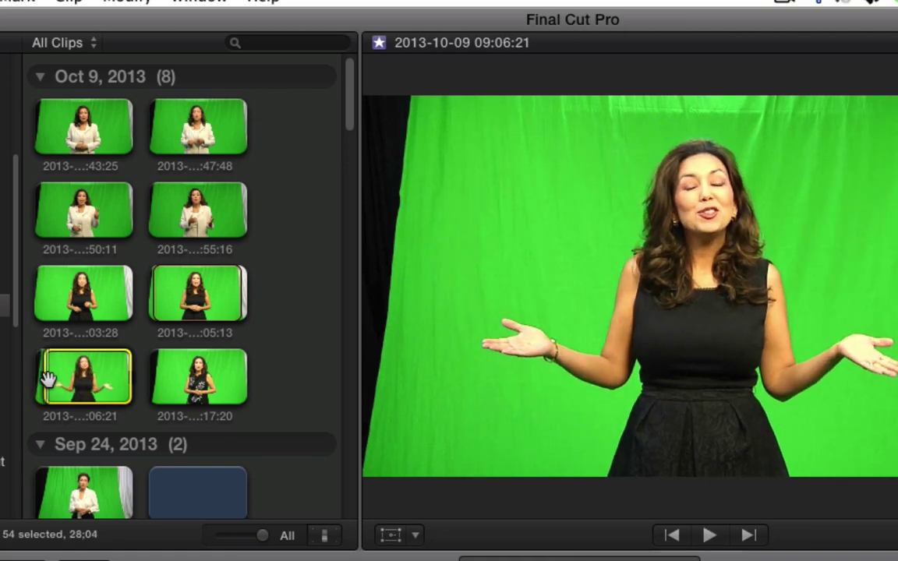
{"action": "key", "text": "space"}
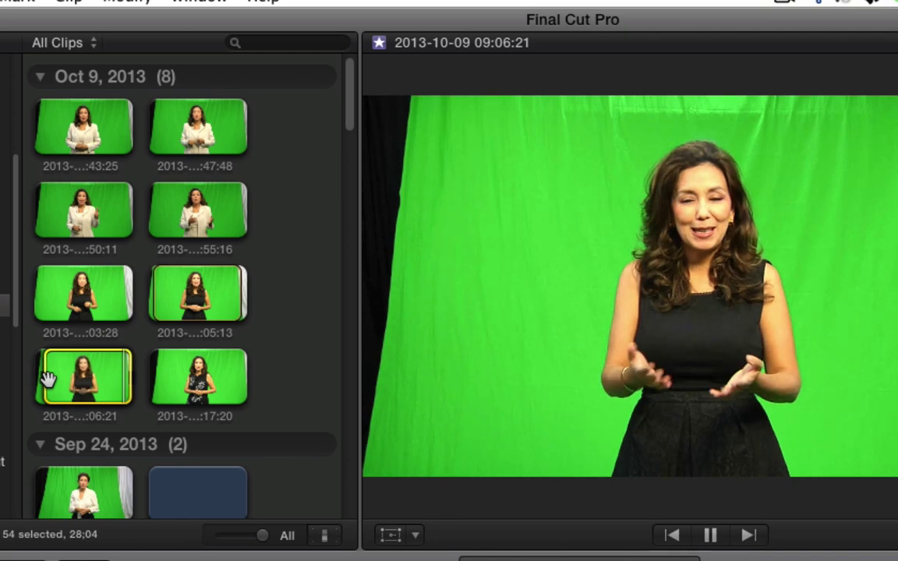
{"action": "key", "text": "space"}
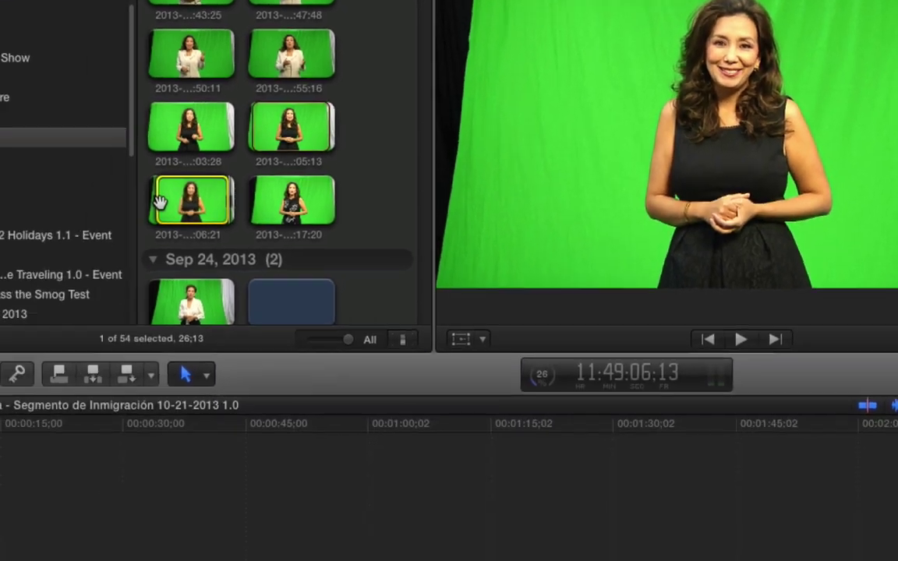
- Append the trimmed clip, apply the white logo overlay, and lower its highlights to -9%
{"action": "key", "text": "e"}
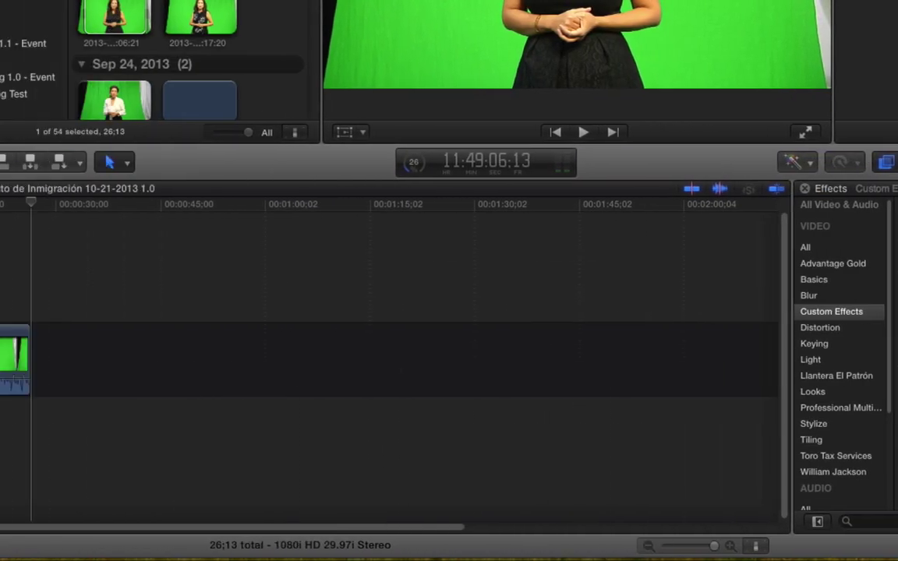
{"action": "left_click_drag", "start_coordinate": [767, 442], "coordinate": [241, 383]}
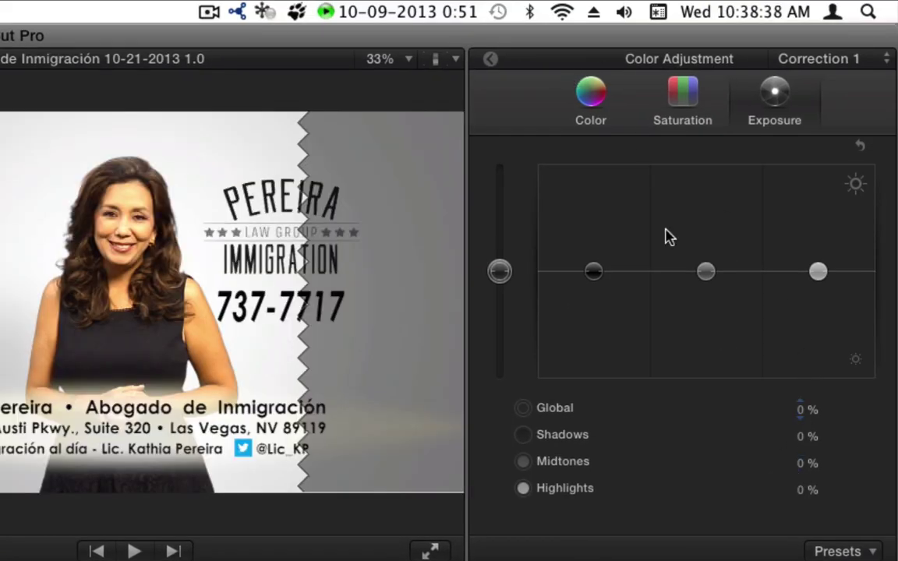
{"action": "key", "text": "super+6"}
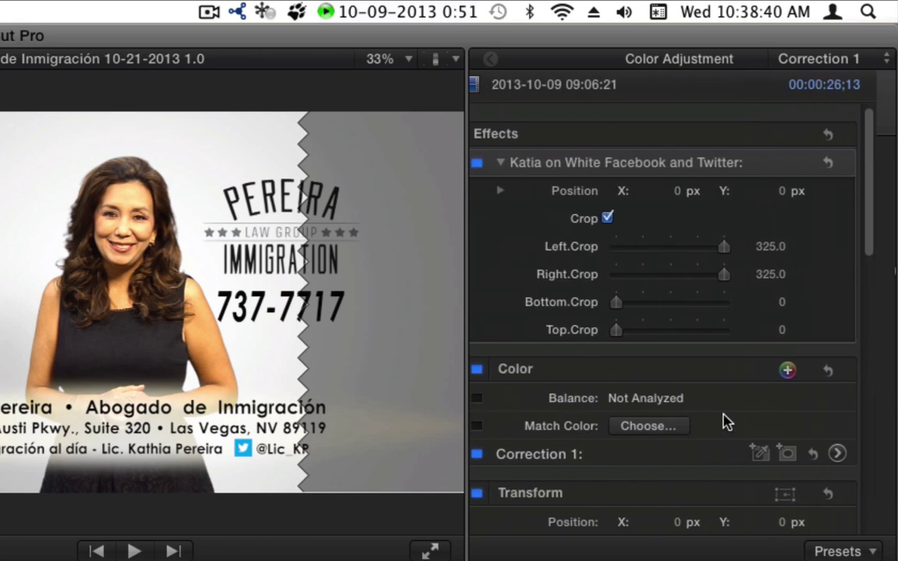
{"action": "left_click", "coordinate": [857, 453]}
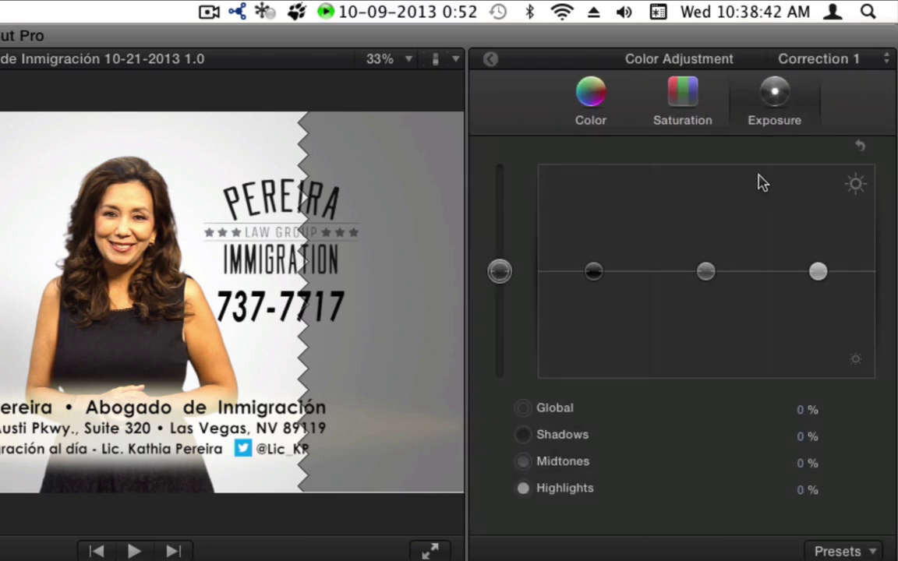
{"action": "left_click_drag", "start_coordinate": [812, 271], "coordinate": [816, 282]}
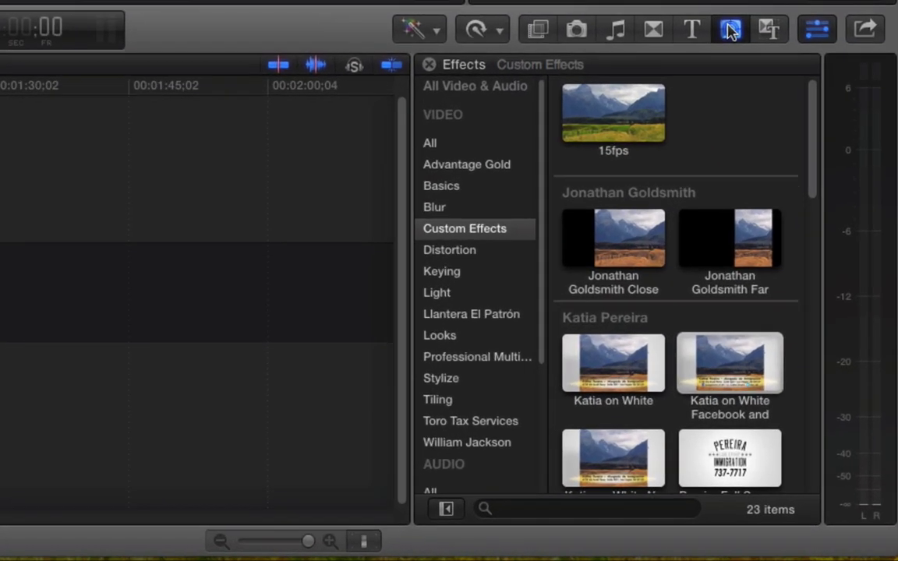
- Place a Gradient generator before the green-screen clip and move the playhead to its end
{"action": "left_click", "coordinate": [730, 29]}
{"action": "left_click_drag", "start_coordinate": [757, 307], "coordinate": [0, 295]}
{"action": "left_click_drag", "start_coordinate": [163, 295], "coordinate": [48, 296]}
{"action": "left_click_drag", "start_coordinate": [52, 86], "coordinate": [328, 95]}
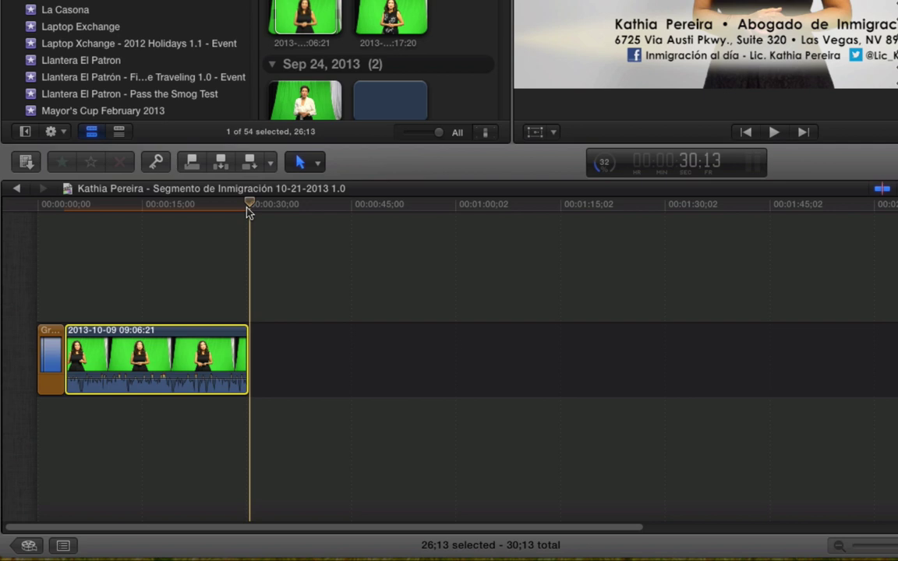
- Shorten the gradient opener by 13 frames so the sequence runs exactly 30;00
{"action": "left_click", "coordinate": [58, 355]}
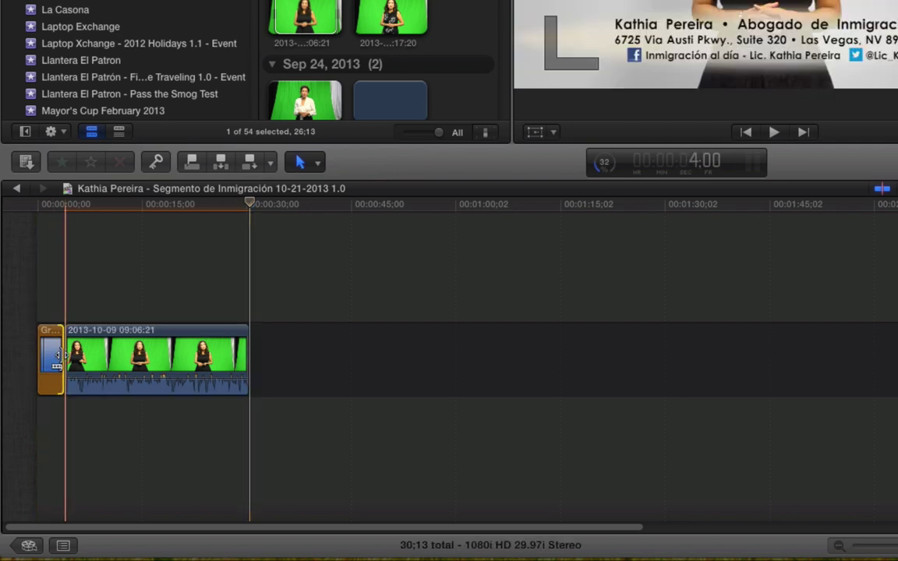
{"action": "key", "text": "minus"}
{"action": "type", "text": "13"}
{"action": "key", "text": "Return"}
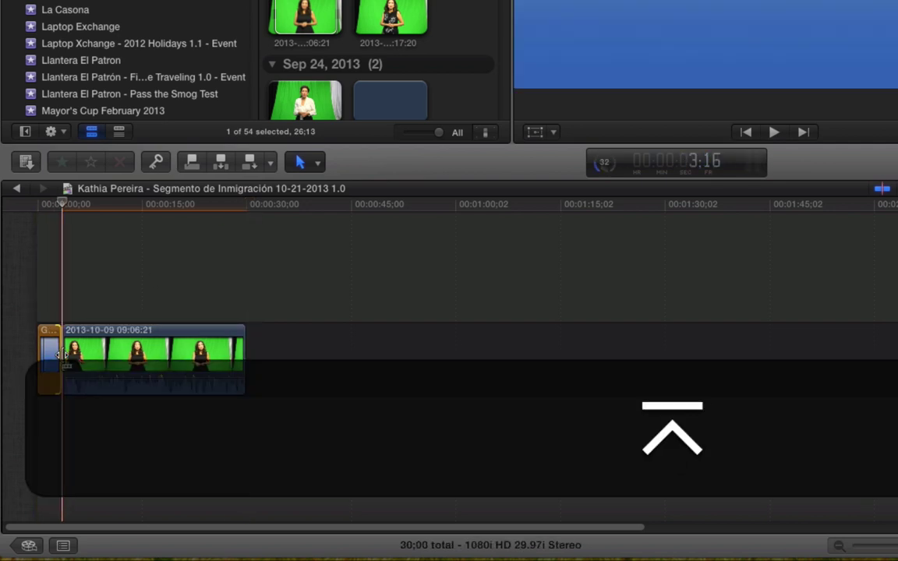
- Paste the 50 Until Now 30 music at the sequence start and delete the extra short title clip
{"action": "key", "text": "Home"}
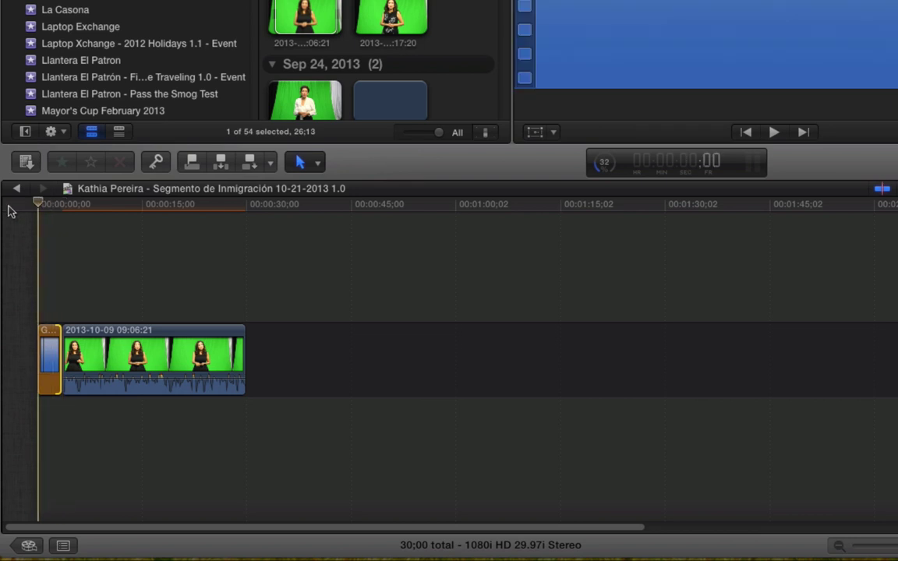
{"action": "key", "text": "super+v"}
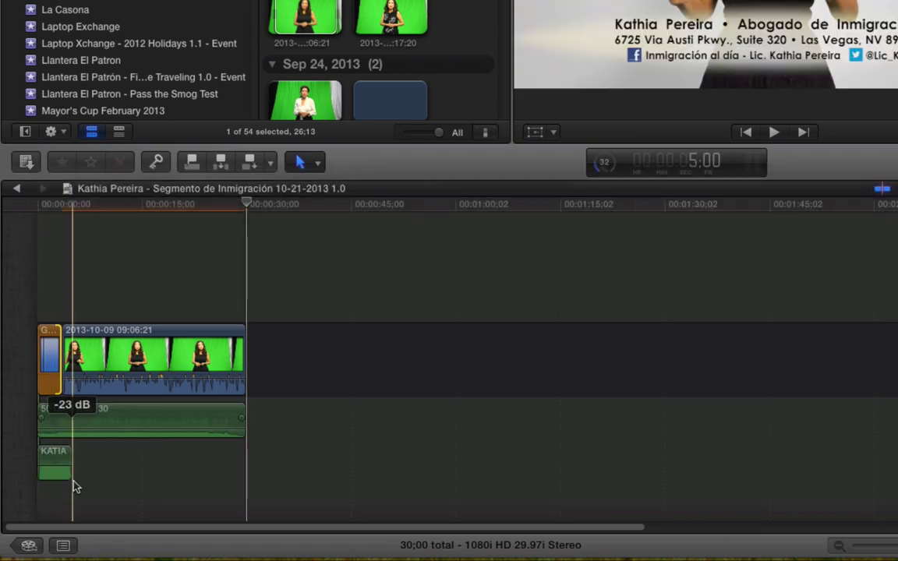
{"action": "key", "text": "l"}
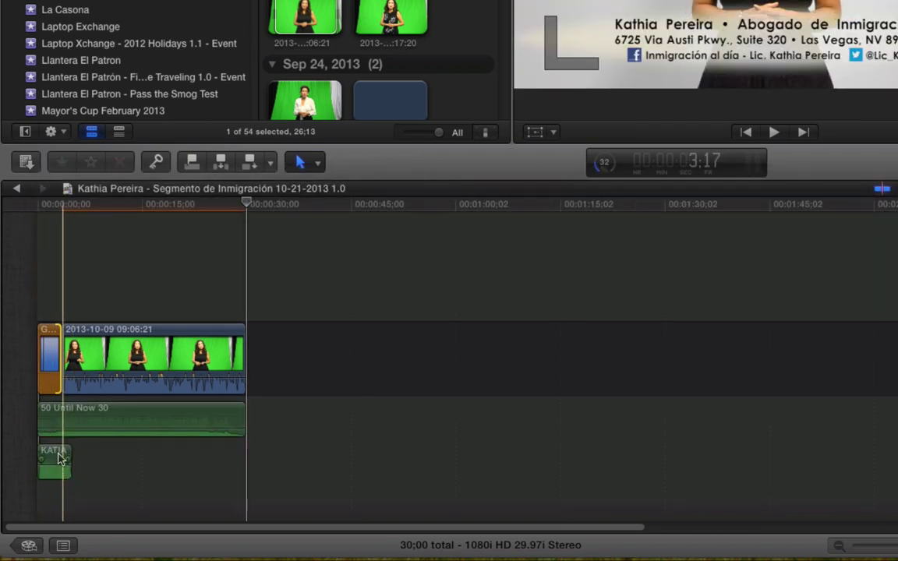
{"action": "left_click", "coordinate": [56, 459]}
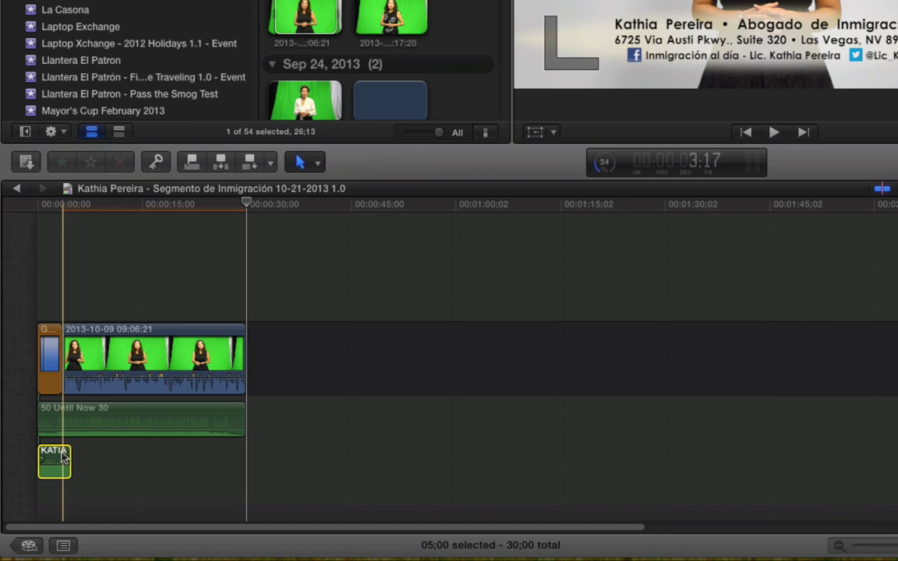
{"action": "left_click", "coordinate": [187, 350]}
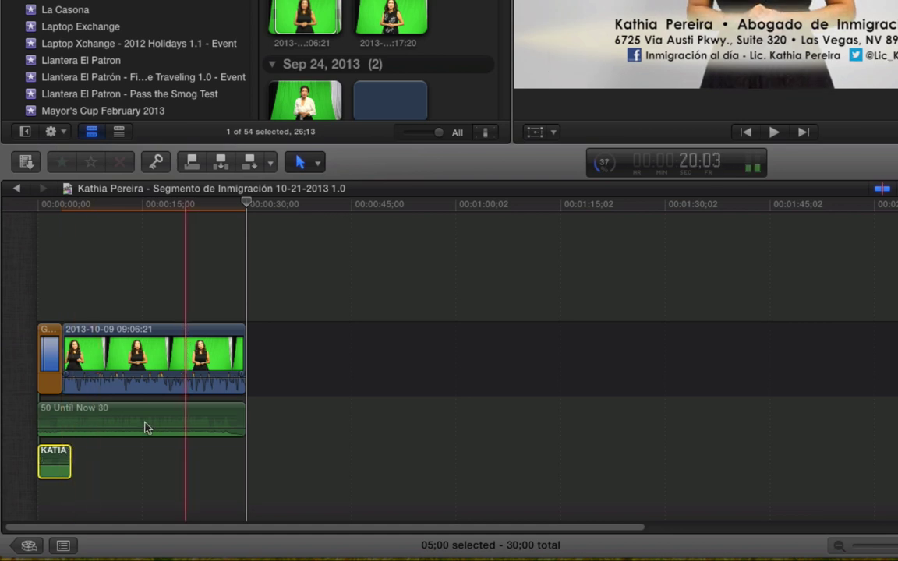
{"action": "key", "text": "BackSpace"}
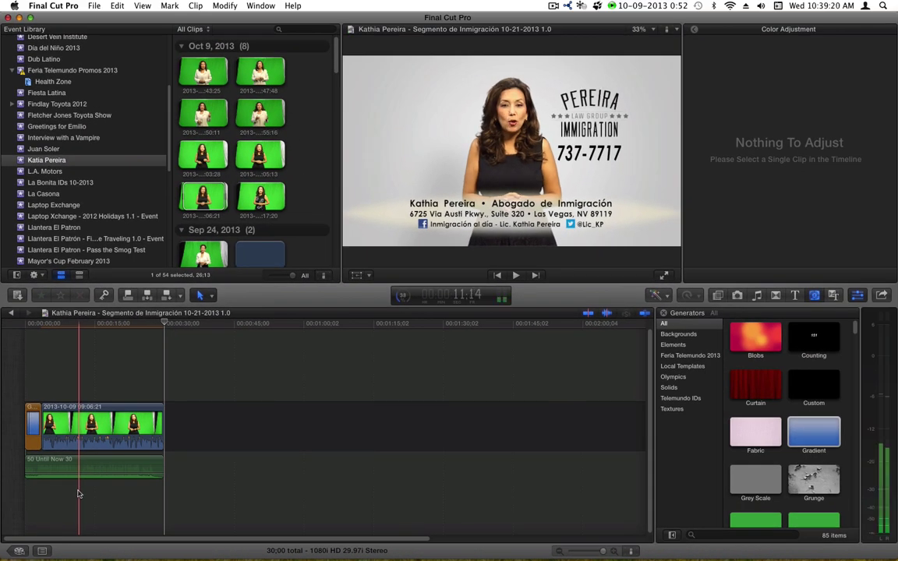
- Apply the law-firm logo custom effect to the gradient opener
{"action": "left_click", "coordinate": [50, 326]}
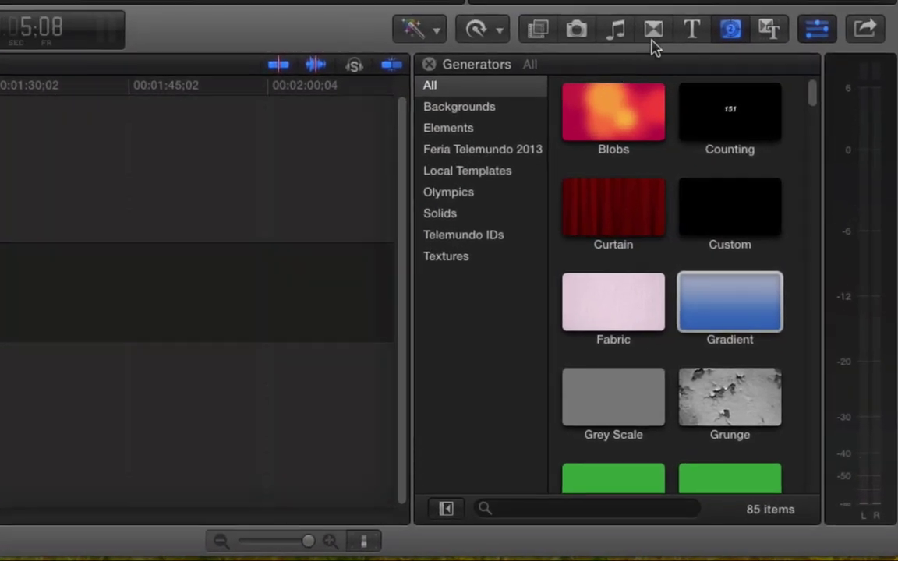
{"action": "left_click", "coordinate": [775, 295]}
{"action": "left_click", "coordinate": [537, 31]}
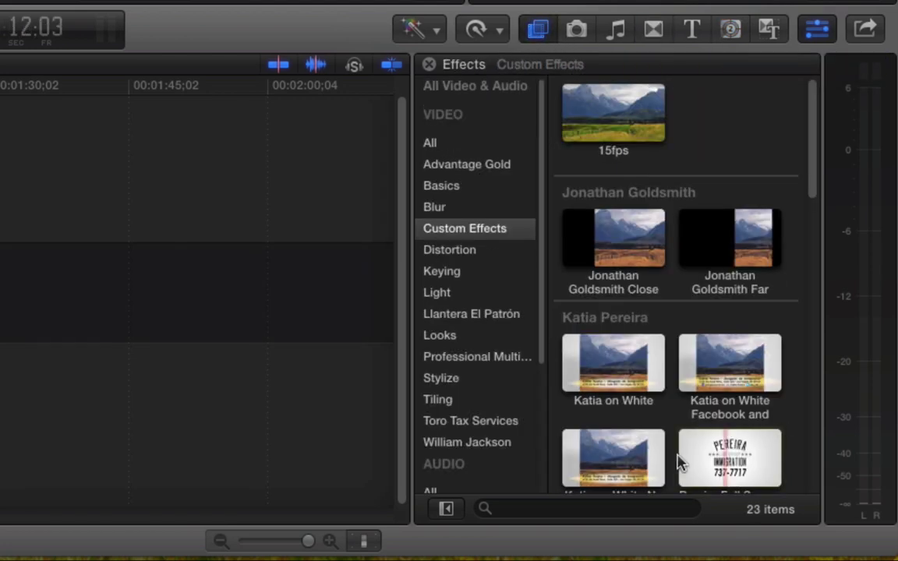
{"action": "left_click_drag", "start_coordinate": [677, 461], "coordinate": [0, 280]}
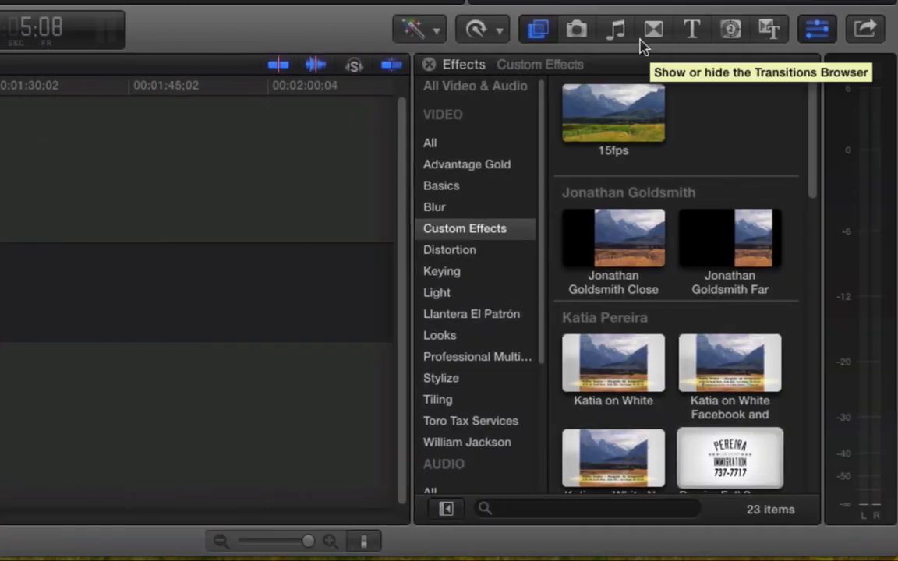
- Join the gradient and green-screen clip with a 10-frame Cross Dissolve
{"action": "left_click", "coordinate": [653, 30]}
{"action": "left_click_drag", "start_coordinate": [638, 113], "coordinate": [0, 281]}
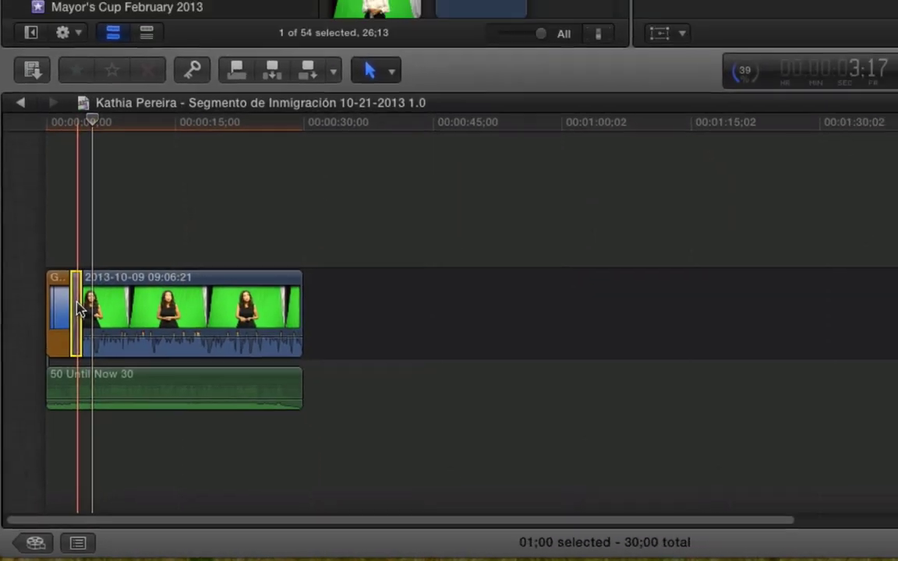
{"action": "key", "text": "ctrl+d"}
{"action": "type", "text": "10"}
{"action": "key", "text": "Return"}
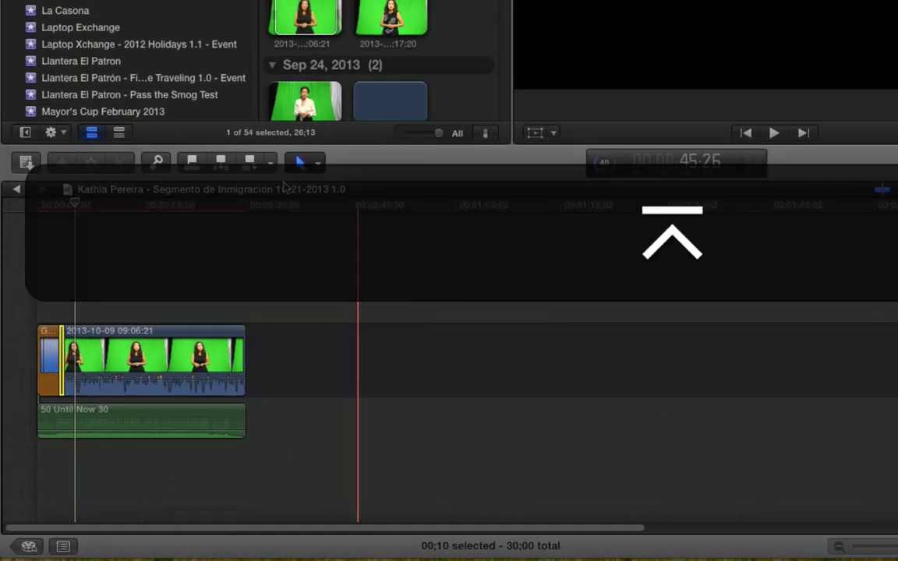
{"action": "key", "text": "Home"}
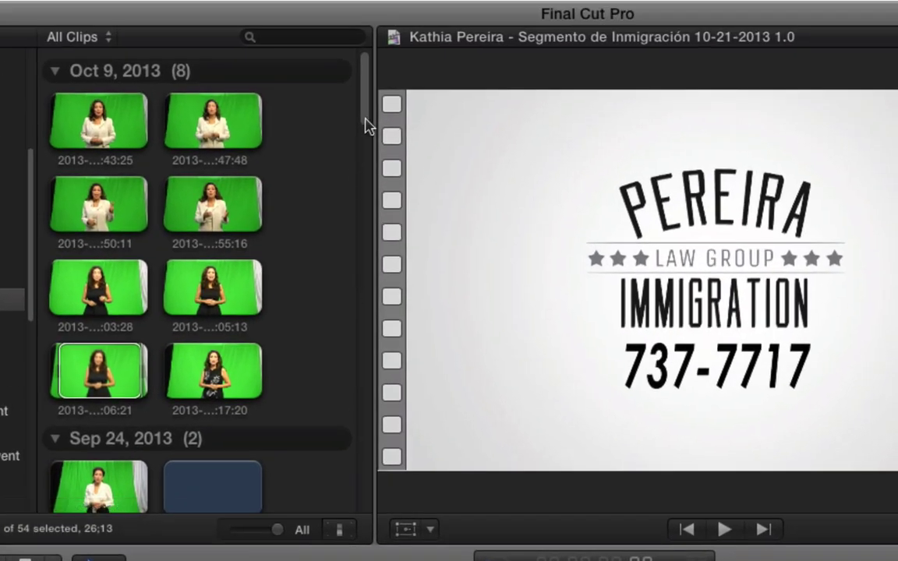
- Find and preview the 'segmento immigration 2 sec' clip in the Event Browser
{"action": "left_click_drag", "start_coordinate": [369, 115], "coordinate": [359, 304]}
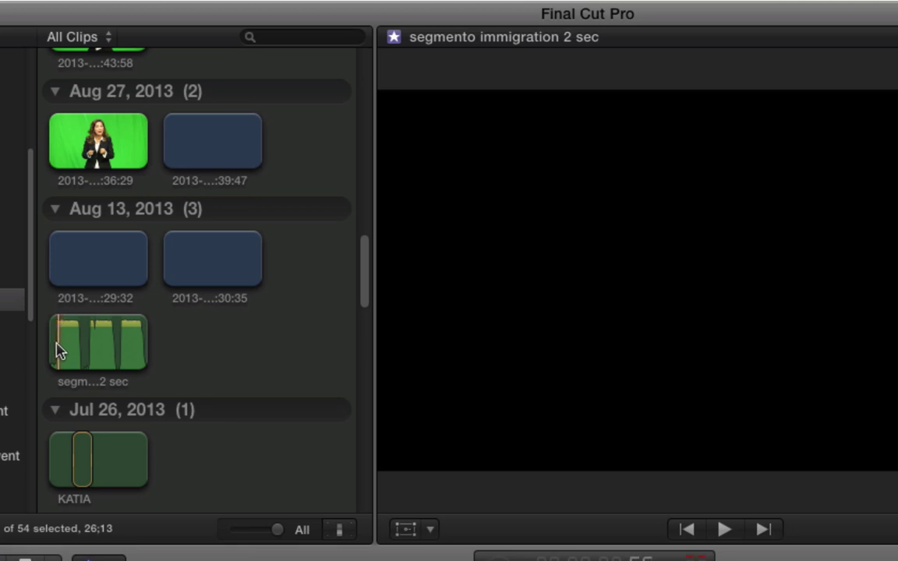
{"action": "left_click", "coordinate": [60, 351]}
{"action": "key", "text": "space"}
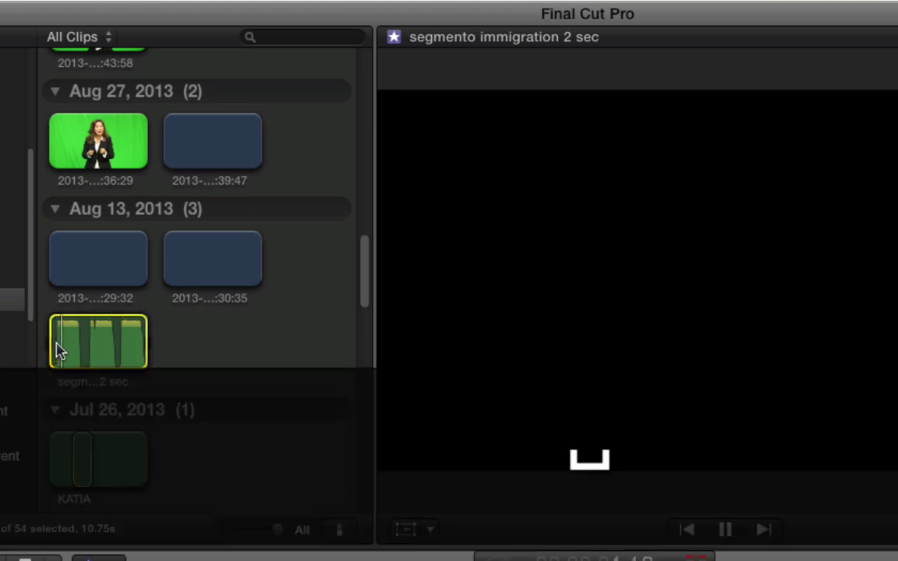
{"action": "key", "text": "space"}
- Mark In and Out on its wanted portion and connect it beneath the sequence start
{"action": "key", "text": "o"}
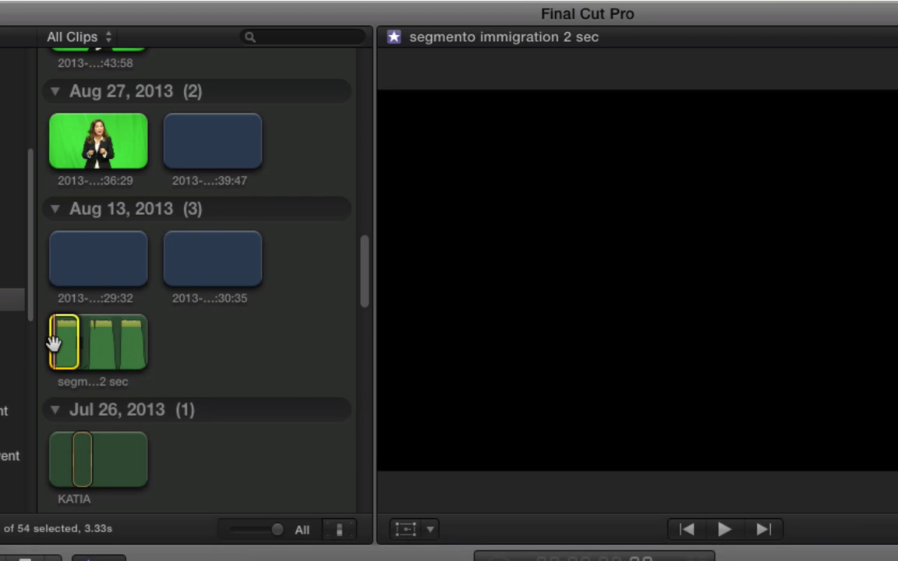
{"action": "key", "text": "space"}
{"action": "key", "text": "i"}
{"action": "key", "text": "j"}
{"action": "key", "text": "i"}
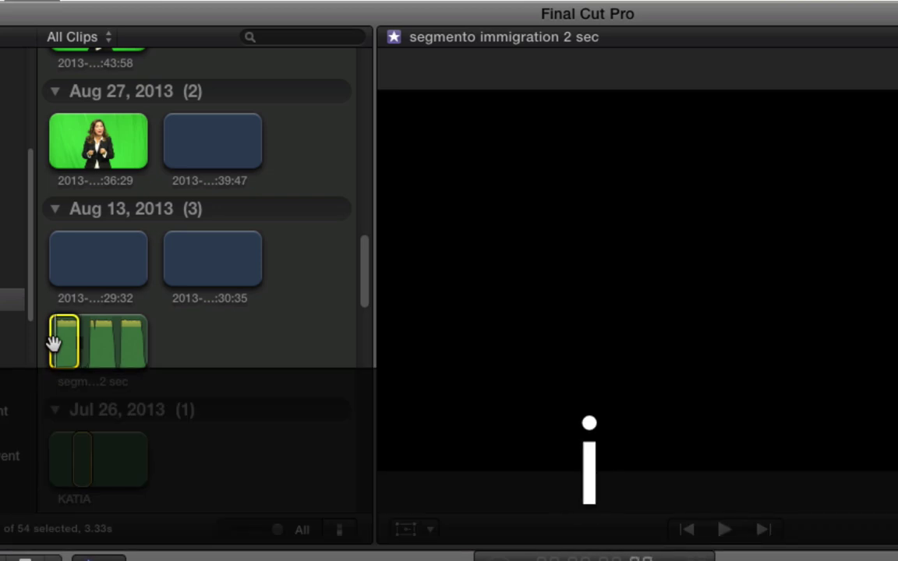
{"action": "left_click_drag", "start_coordinate": [62, 342], "coordinate": [61, 437]}
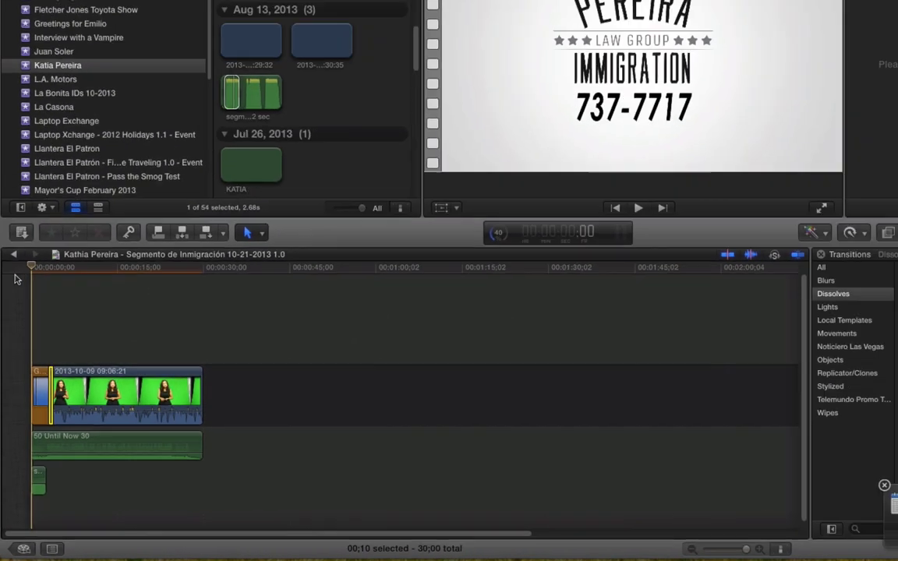
{"action": "key", "text": "space"}
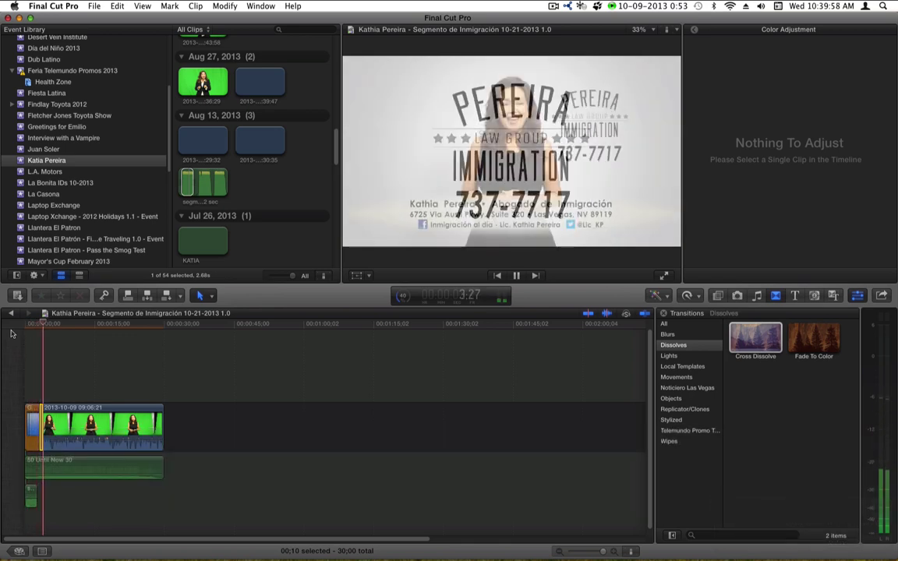
- Show the audio clip's -5 dB settings and play the 30-second sequence through to the end
{"action": "key", "text": "space"}
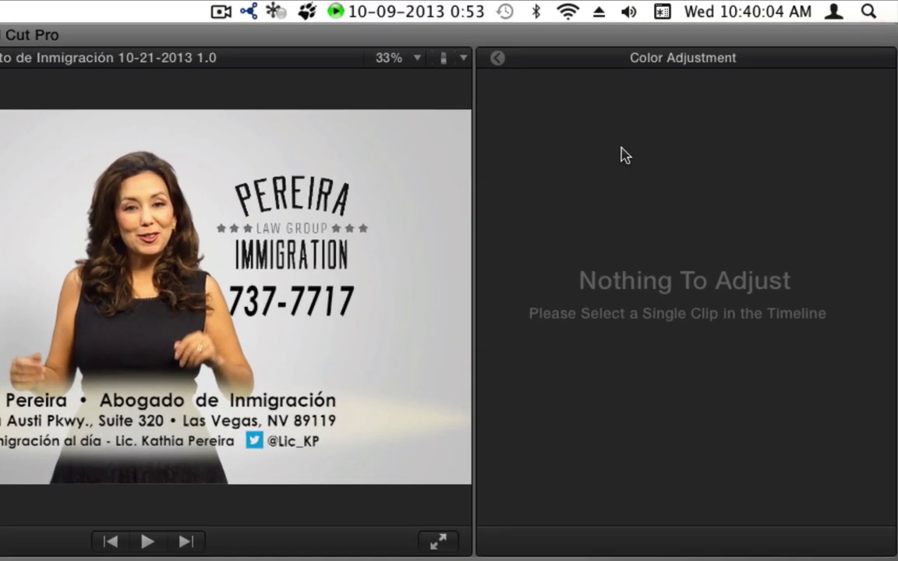
{"action": "left_click", "coordinate": [497, 59]}
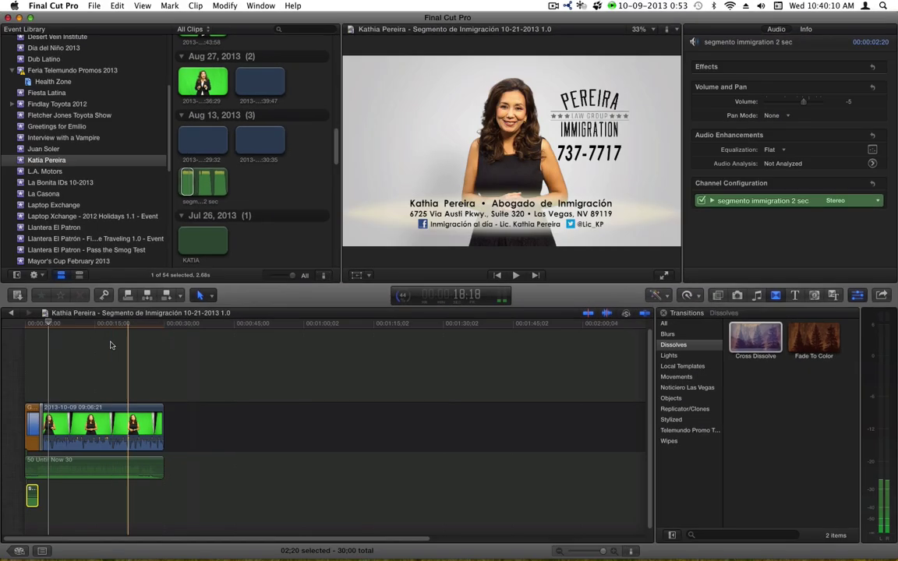
{"action": "left_click_drag", "start_coordinate": [93, 328], "coordinate": [2, 329]}
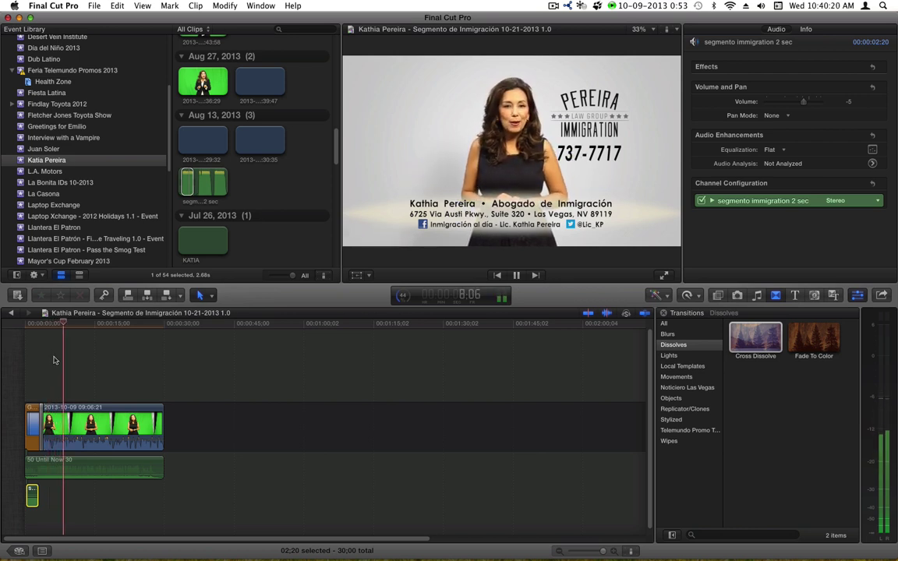
{"action": "key", "text": "End"}
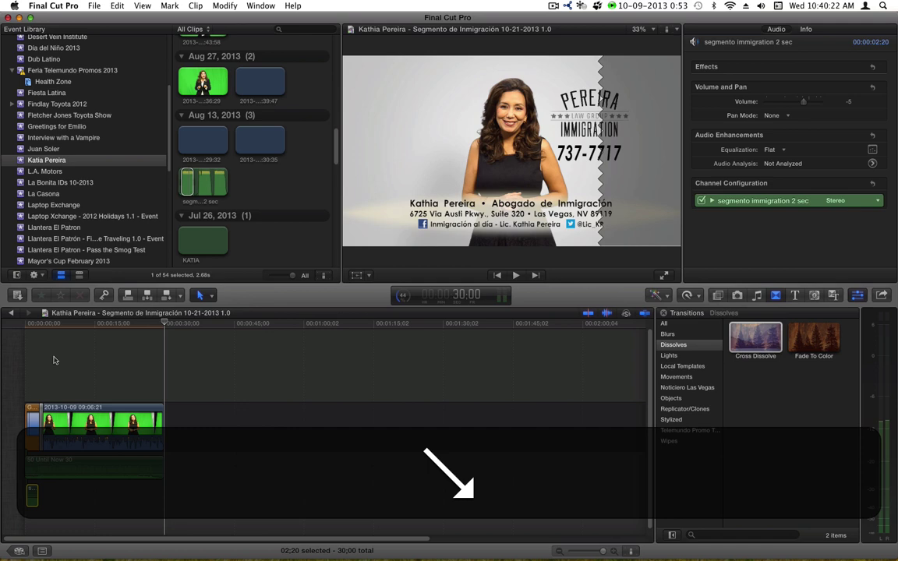
- Export a Master File with the XDCAM HD (35 Mbps) video codec, saving it to Spot Transfers
{"action": "key", "text": "super+e"}
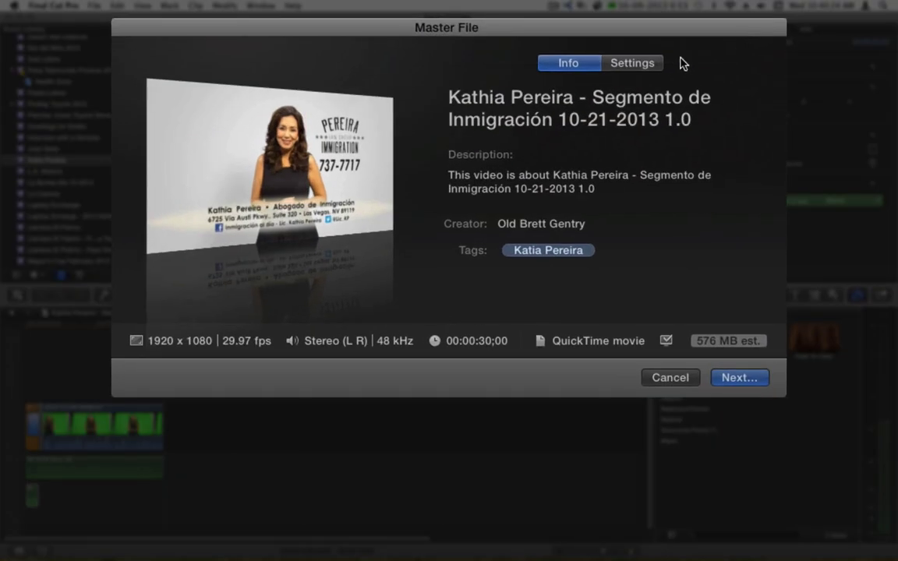
{"action": "left_click", "coordinate": [659, 64]}
{"action": "left_click", "coordinate": [693, 162]}
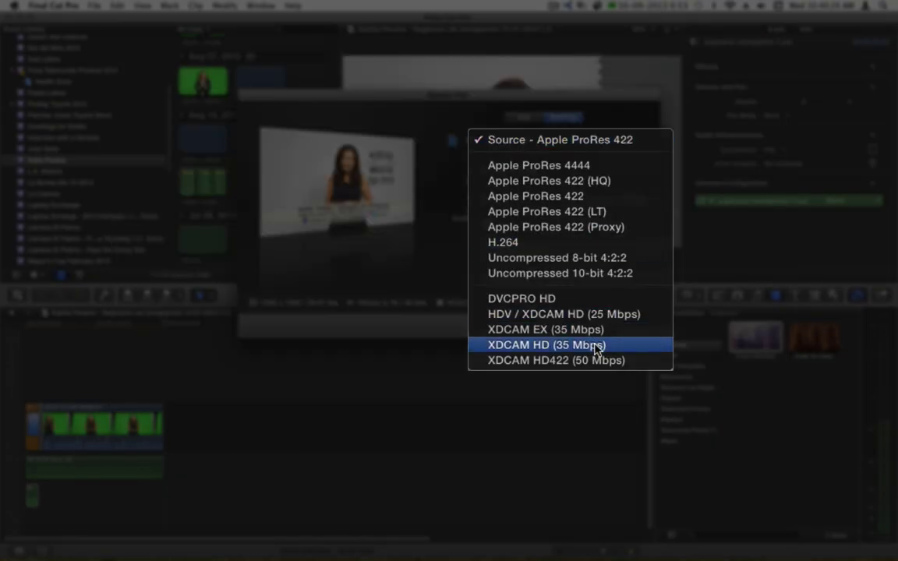
{"action": "left_click", "coordinate": [596, 347]}
{"action": "left_click", "coordinate": [729, 377]}
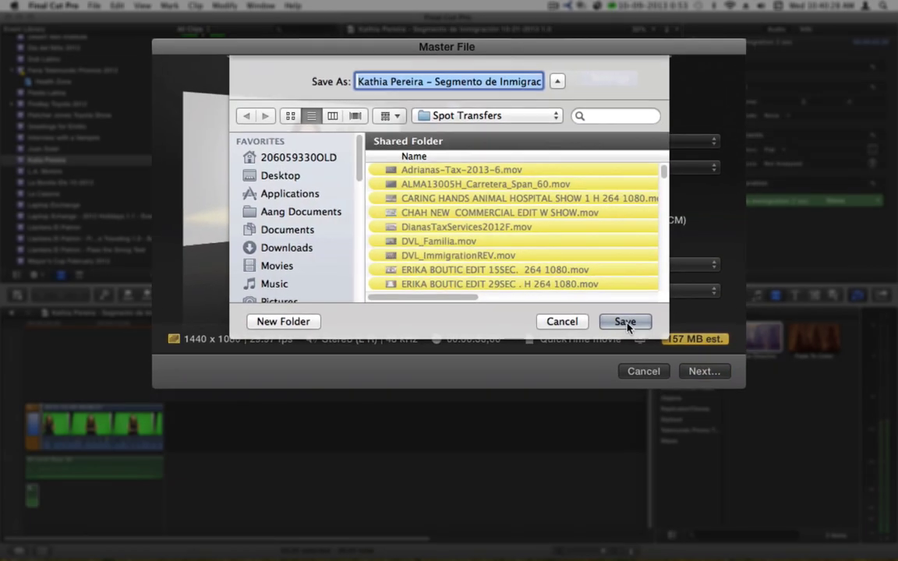
{"action": "left_click", "coordinate": [635, 327]}
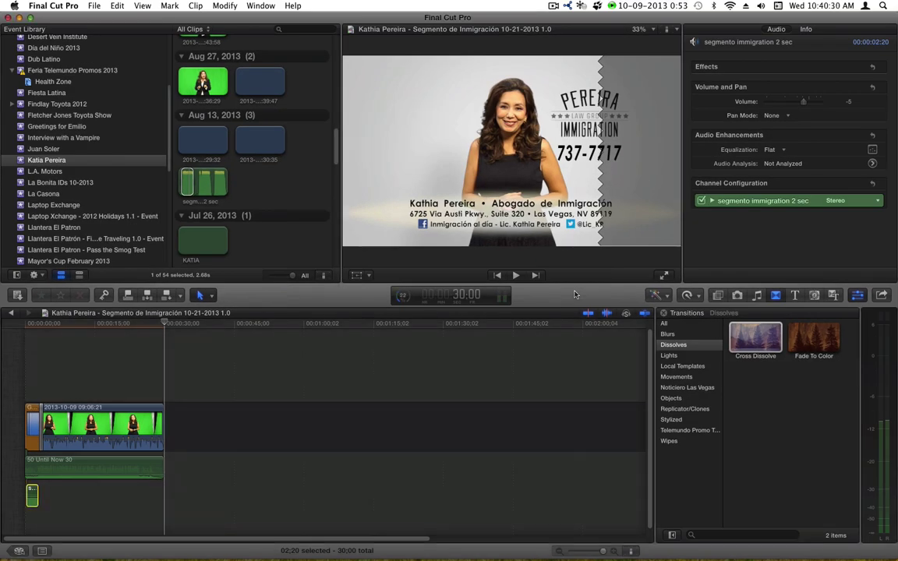